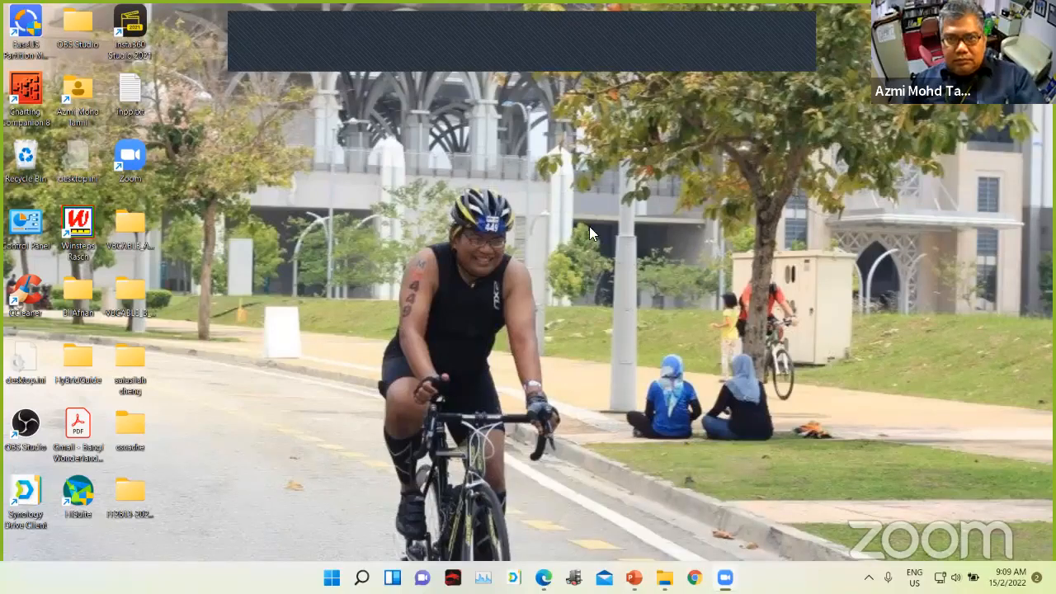
{"action": "mouse_move", "coordinate": [725, 579]}
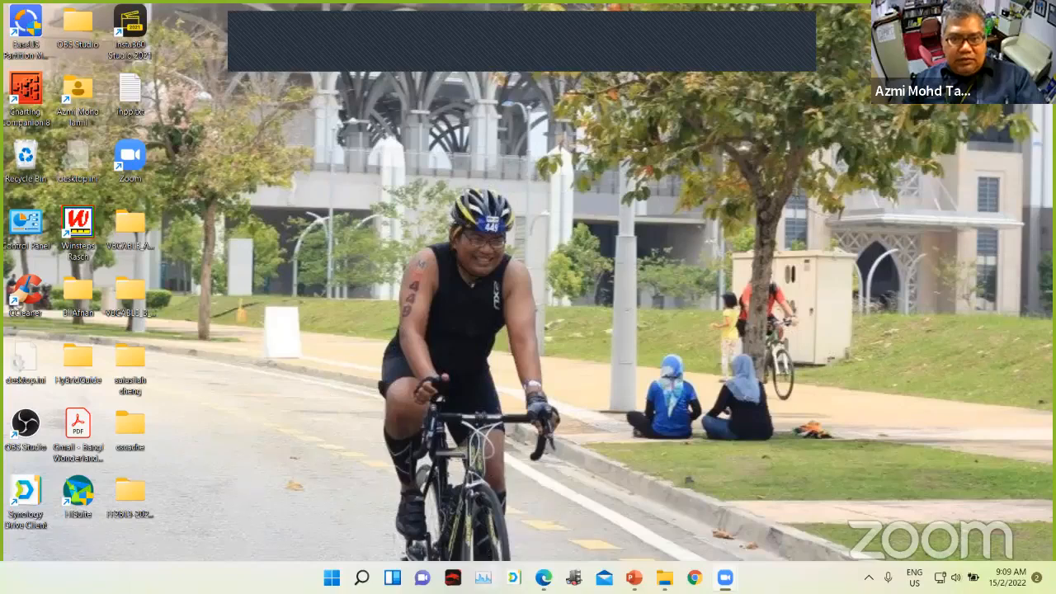
{"action": "mouse_move", "coordinate": [664, 578]}
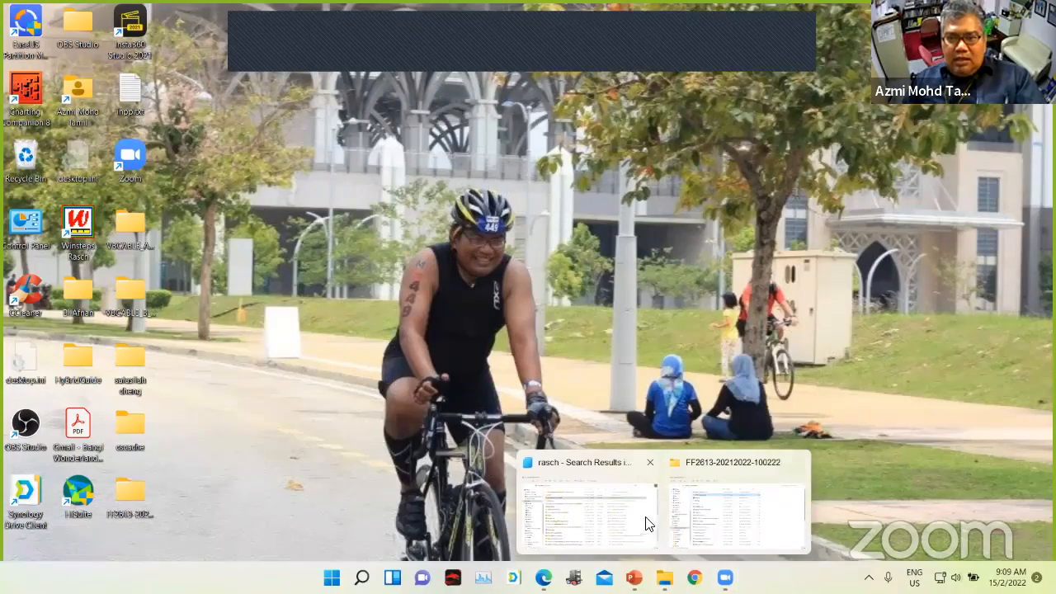
{"action": "left_click", "coordinate": [706, 502]}
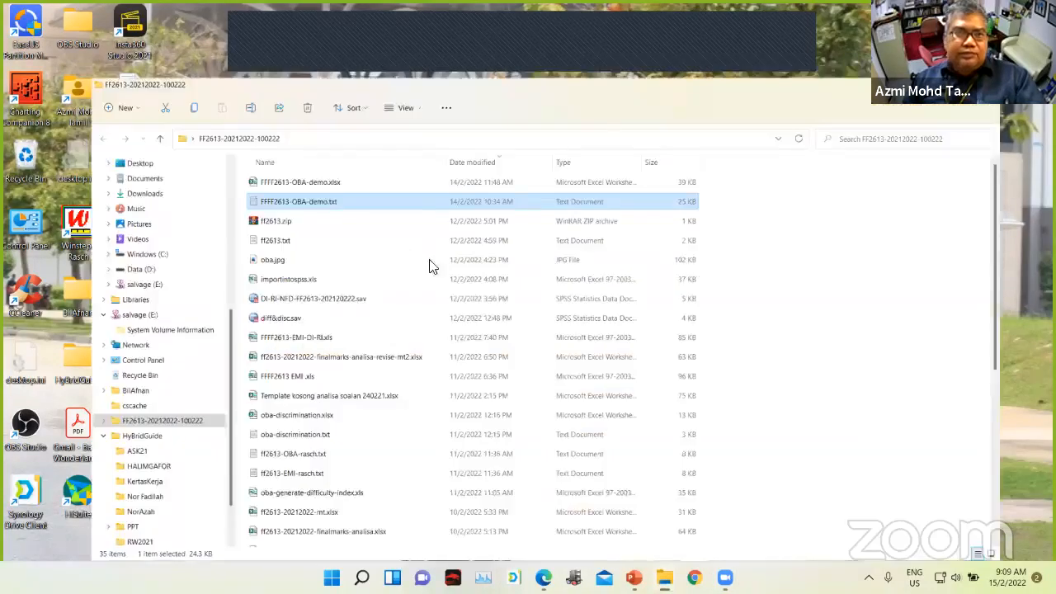
{"action": "left_click", "coordinate": [300, 146]}
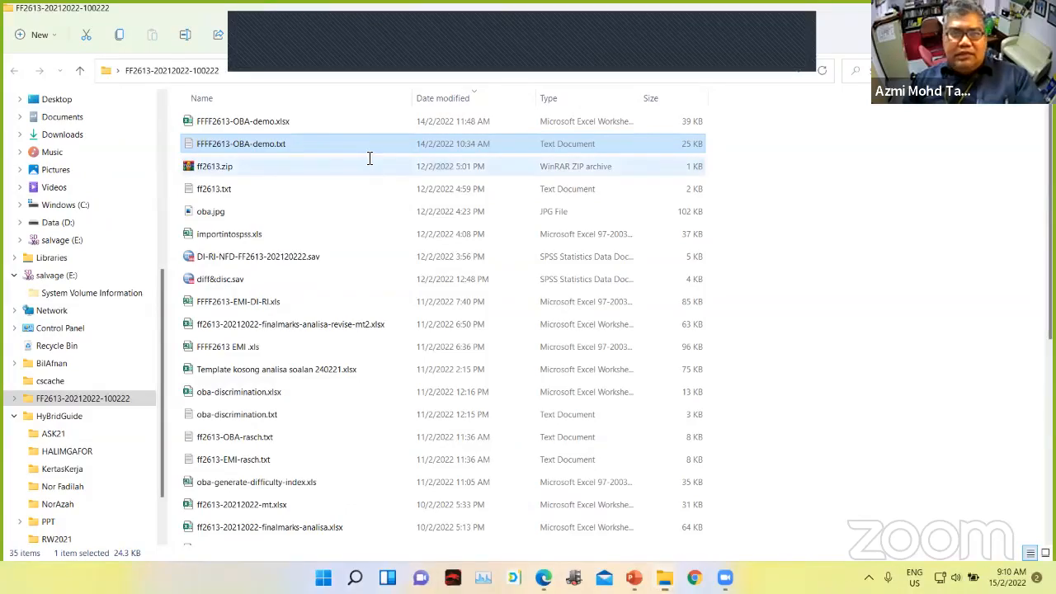
{"action": "double_click", "coordinate": [560, 142]}
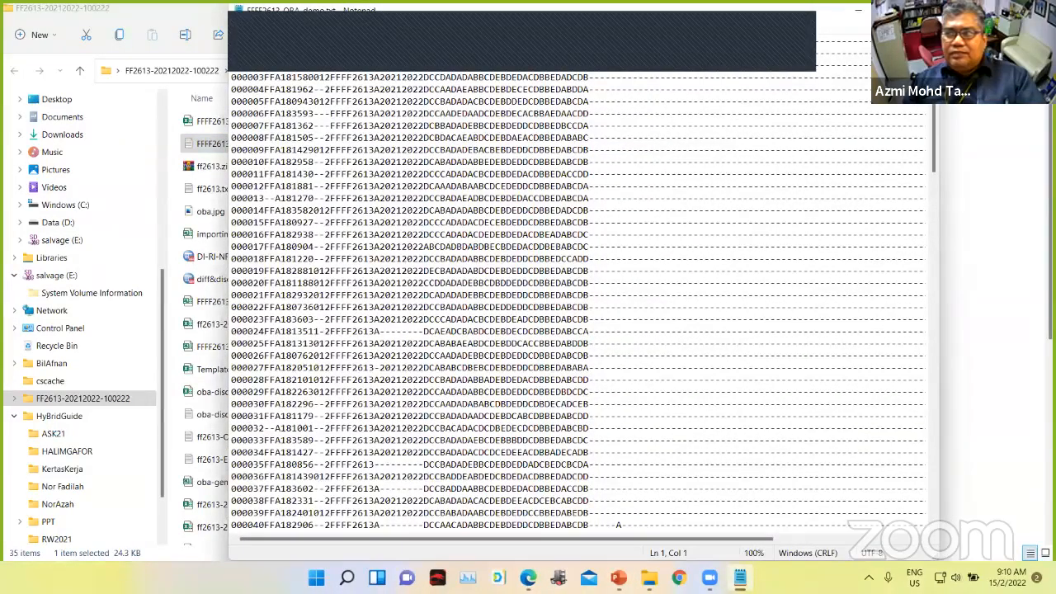
{"action": "left_click", "coordinate": [890, 10]}
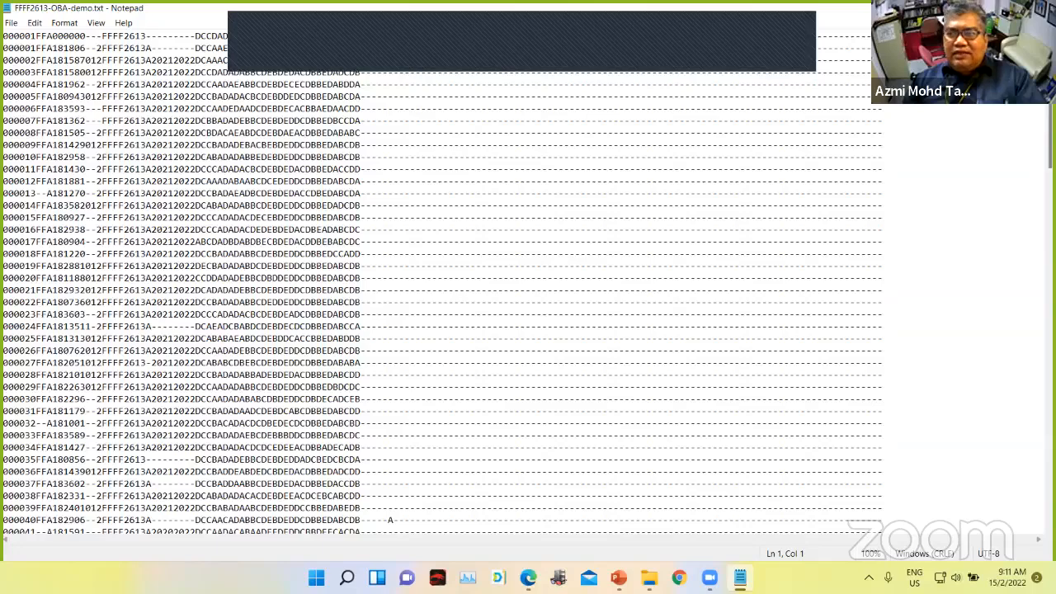
- Minimize the folder window and close the FFFF2613-OBA-demo.txt text file
{"action": "left_click", "coordinate": [1009, 9]}
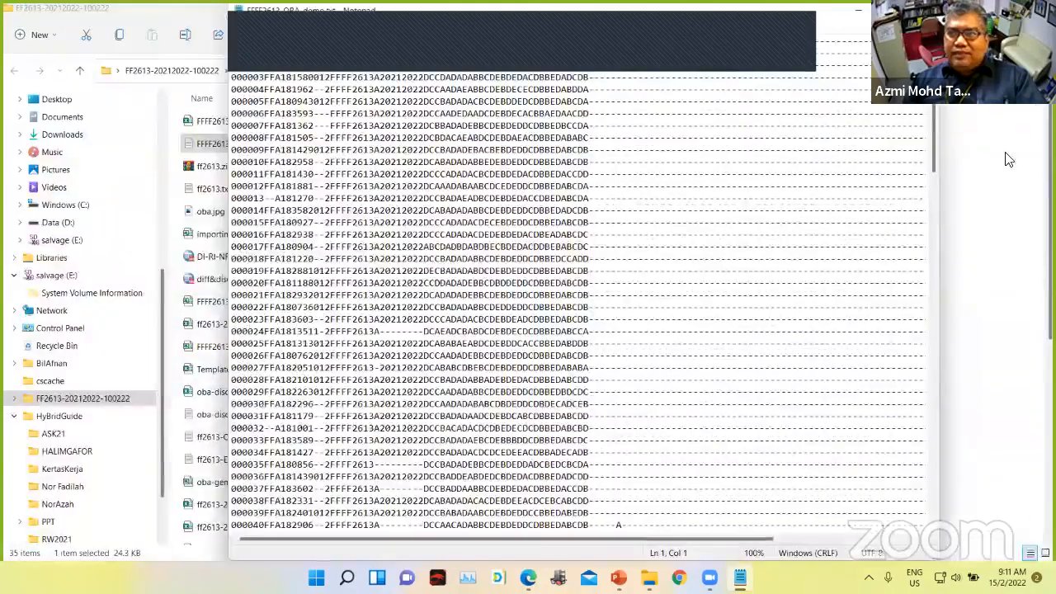
{"action": "left_click", "coordinate": [1007, 167]}
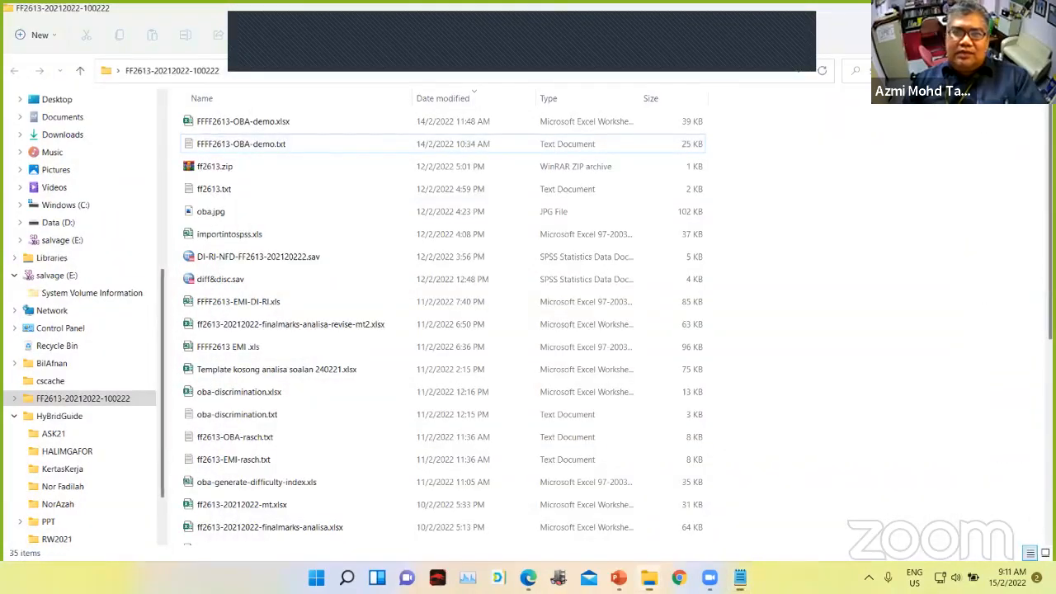
{"action": "left_click", "coordinate": [975, 9]}
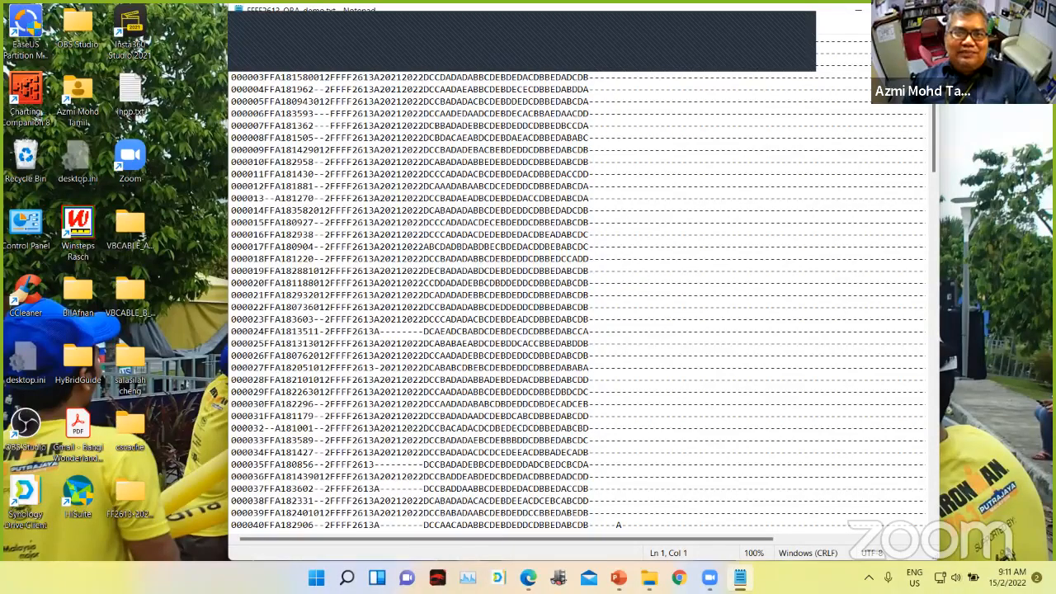
{"action": "left_click", "coordinate": [923, 10]}
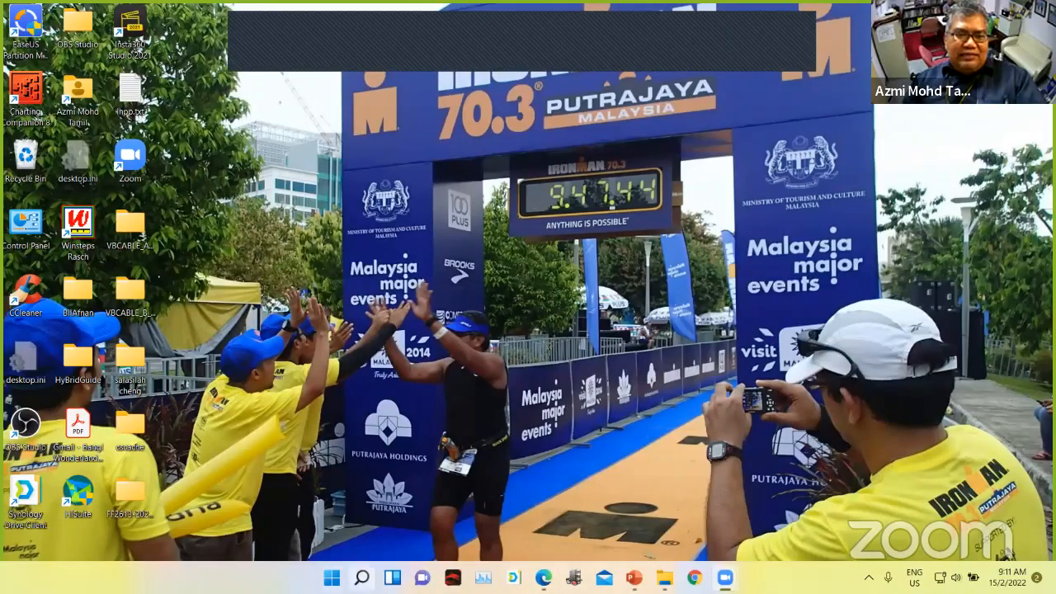
- Start Excel and create a blank workbook
{"action": "left_click", "coordinate": [361, 578]}
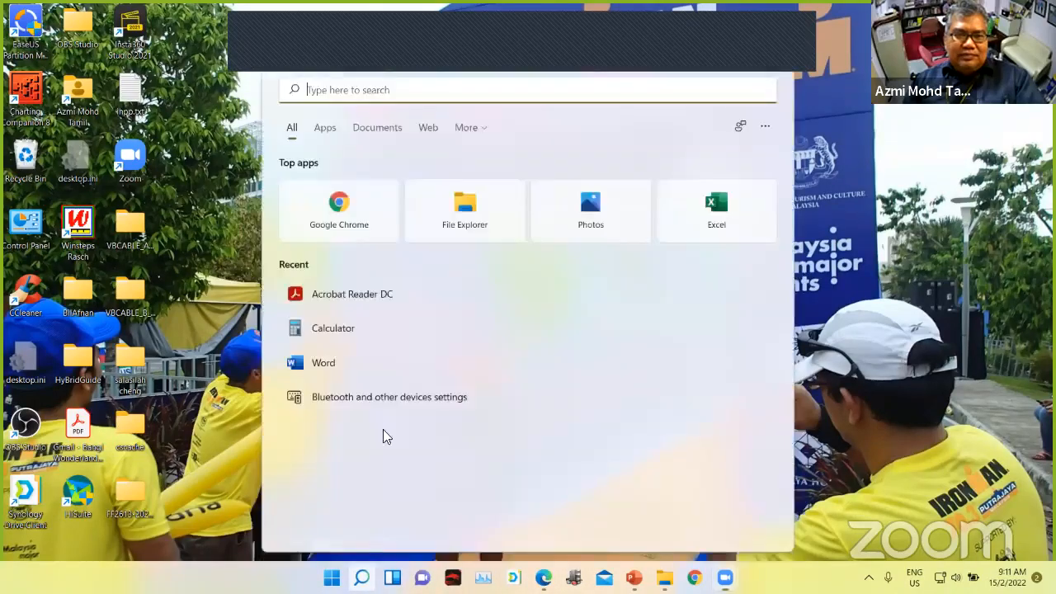
{"action": "left_click", "coordinate": [716, 210]}
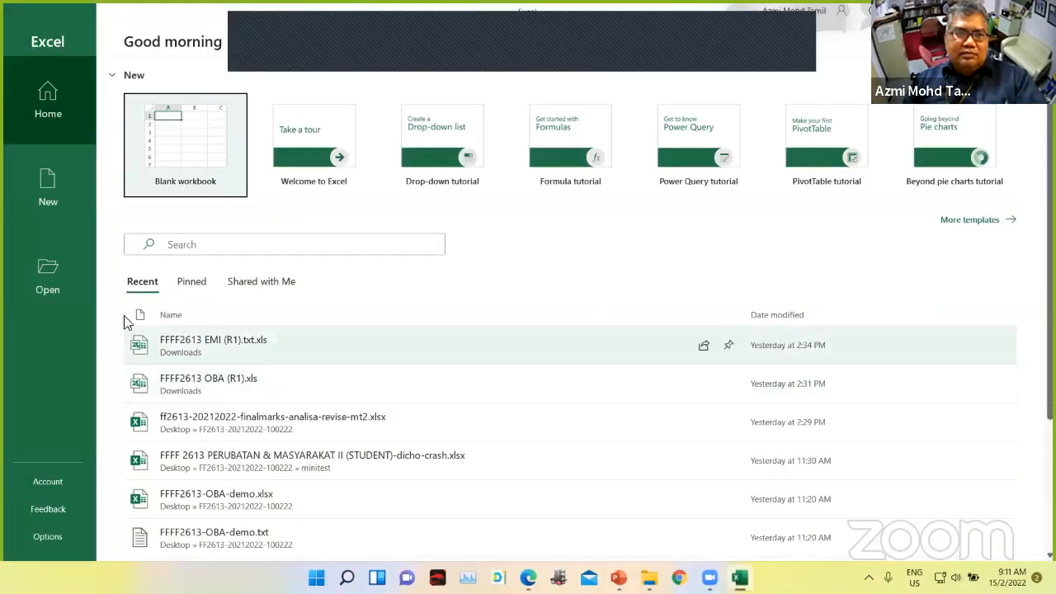
{"action": "left_click", "coordinate": [190, 152]}
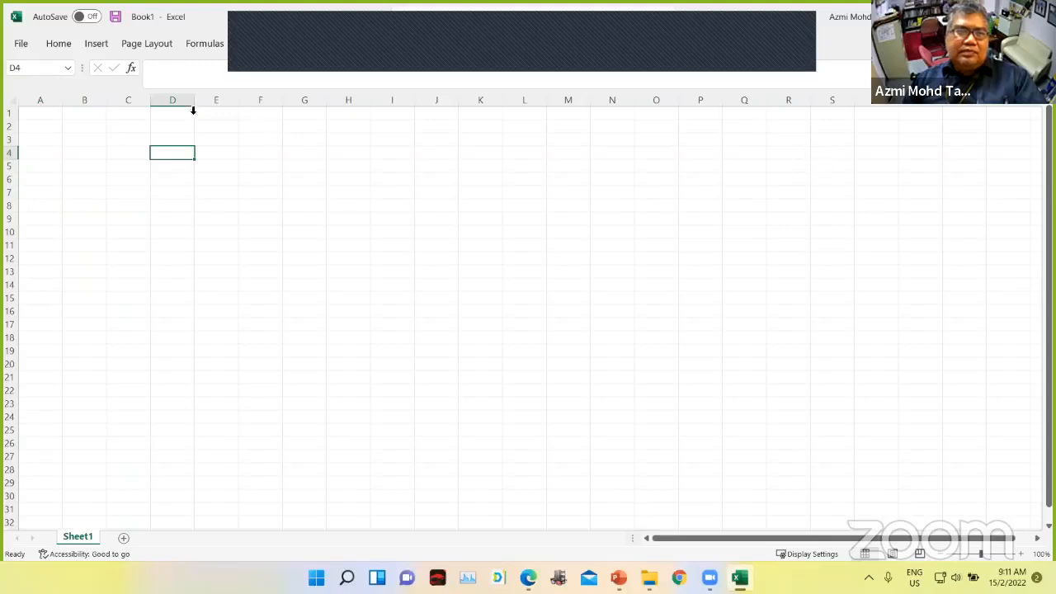
{"action": "left_click", "coordinate": [22, 45]}
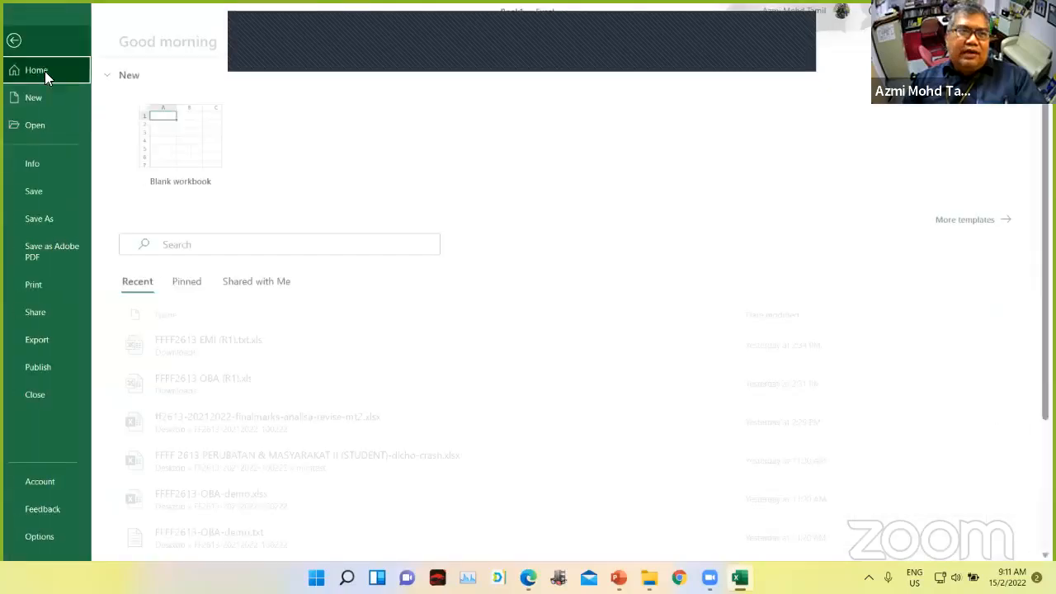
{"action": "left_click", "coordinate": [78, 125]}
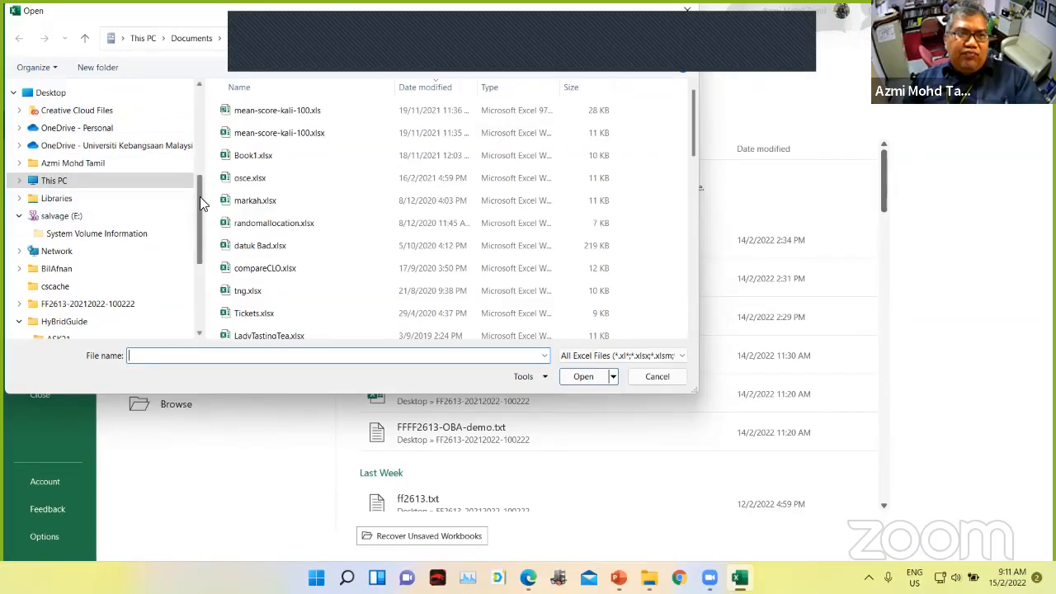
{"action": "left_click_drag", "start_coordinate": [200, 197], "coordinate": [200, 212]}
{"action": "left_click", "coordinate": [132, 264]}
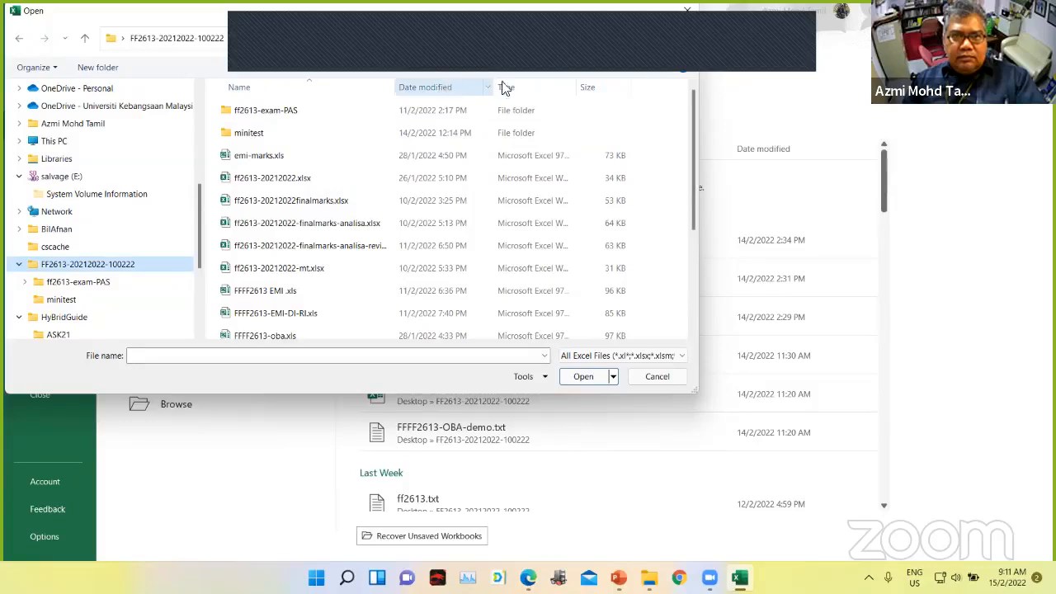
{"action": "left_click", "coordinate": [459, 89]}
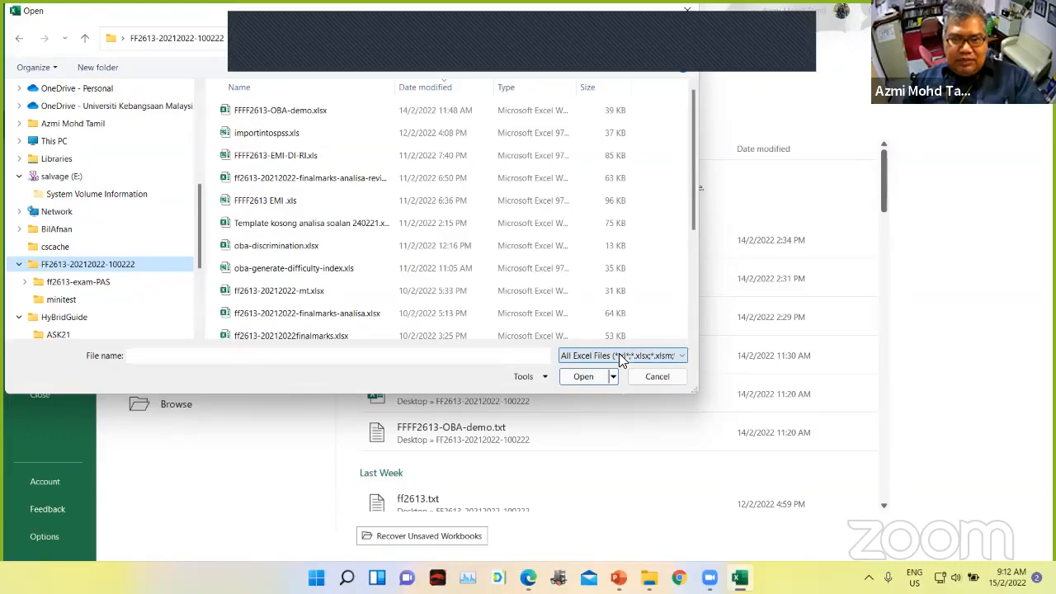
- Limit the file type to Text Files (*.prn;*.txt;*.csv) and open FFFF2613-OBA-demo.txt
{"action": "left_click", "coordinate": [670, 357]}
{"action": "left_click", "coordinate": [674, 356]}
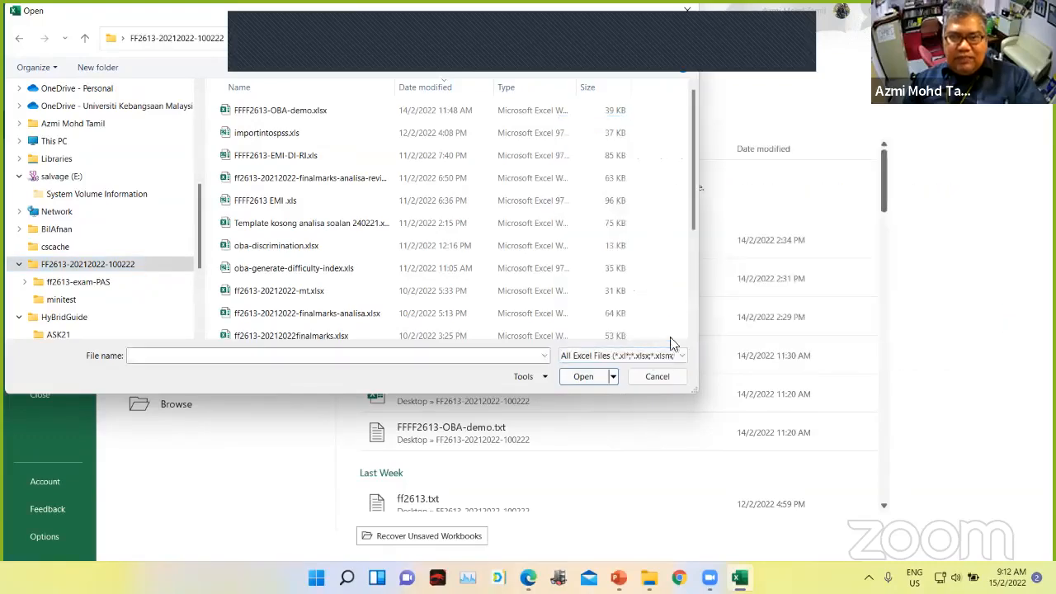
{"action": "left_click", "coordinate": [678, 356]}
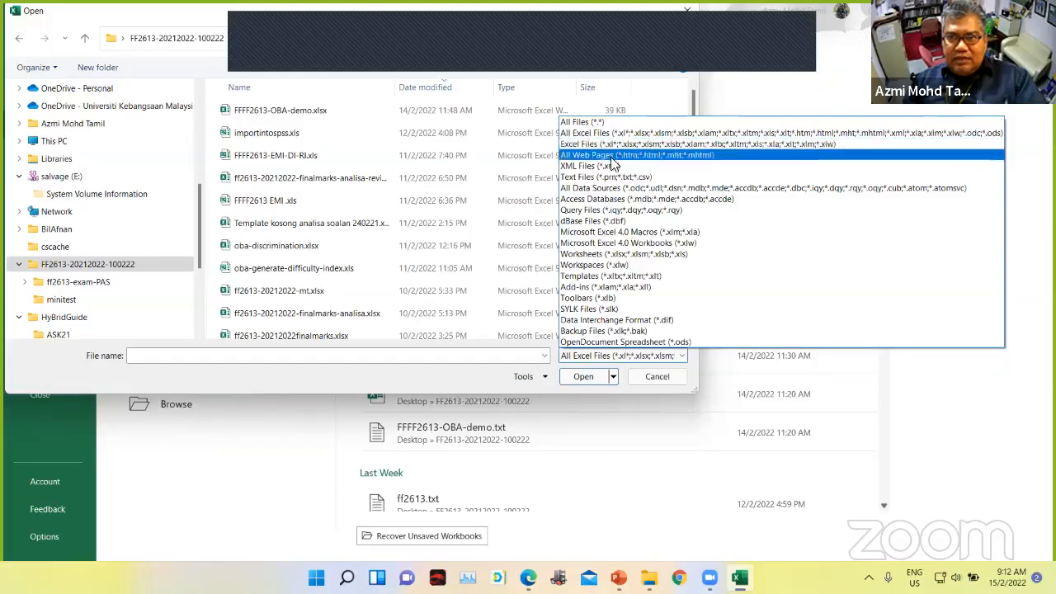
{"action": "left_click", "coordinate": [609, 176]}
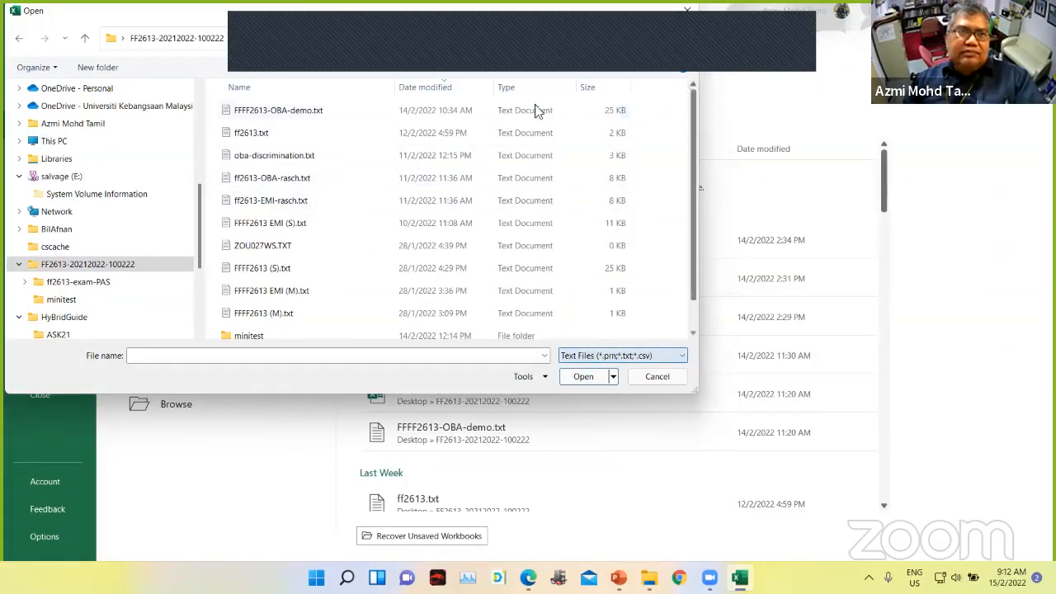
{"action": "left_click", "coordinate": [291, 114]}
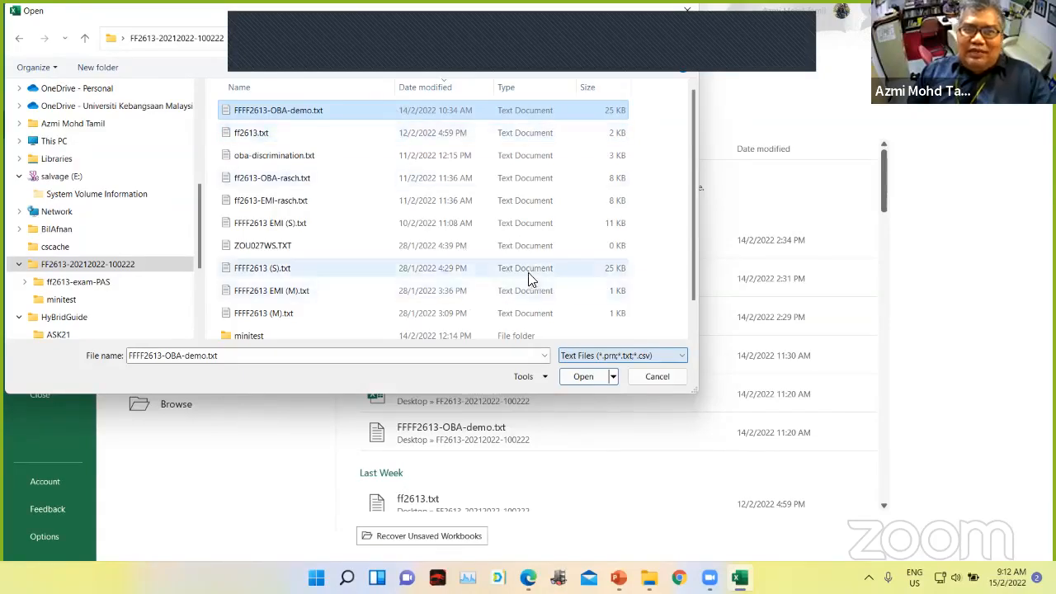
{"action": "left_click", "coordinate": [571, 378]}
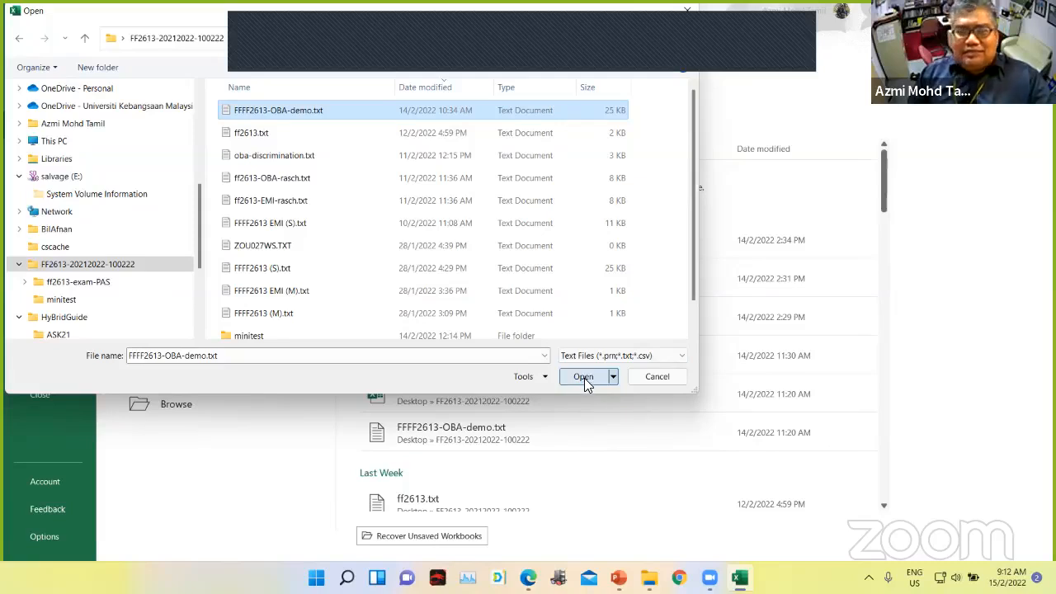
{"action": "left_click", "coordinate": [584, 380]}
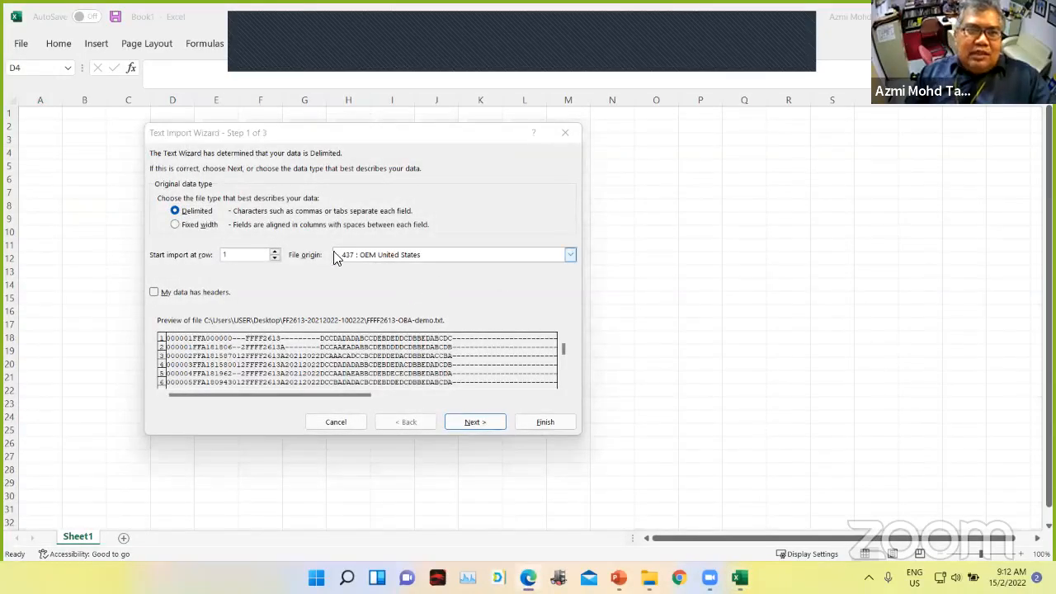
- Import the text as Fixed width and add column breaks at positions 8, 15 and 35, around the matric number and before the answers
{"action": "left_click", "coordinate": [175, 223]}
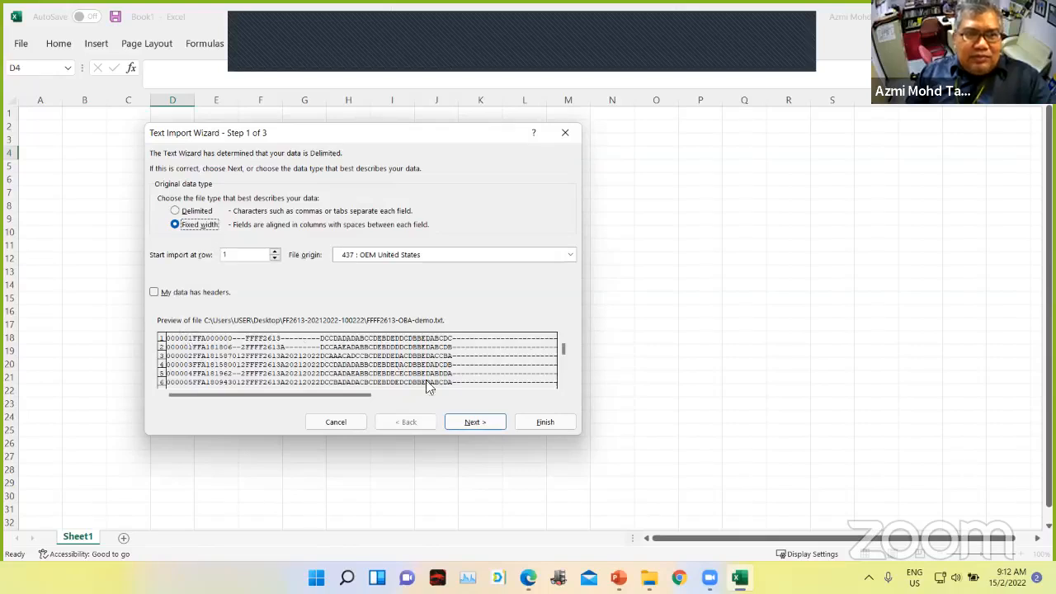
{"action": "left_click", "coordinate": [475, 422]}
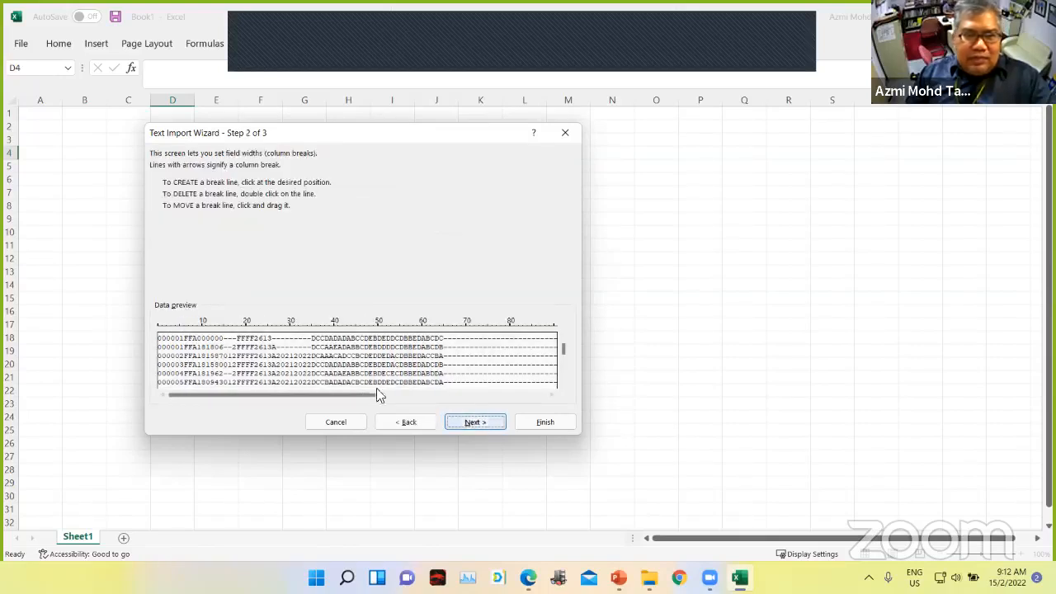
{"action": "left_click", "coordinate": [193, 375]}
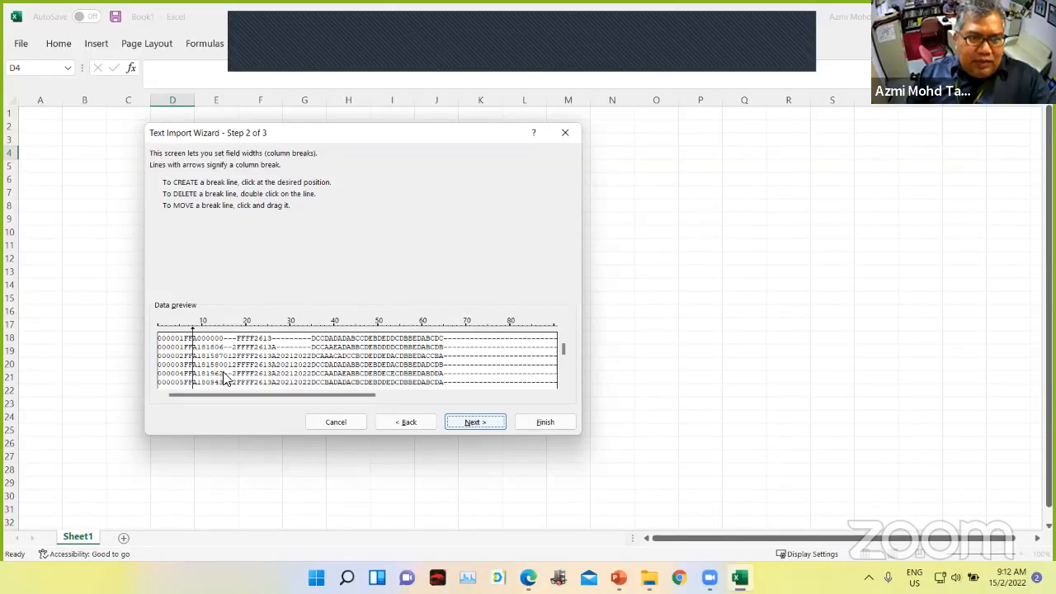
{"action": "left_click", "coordinate": [222, 374]}
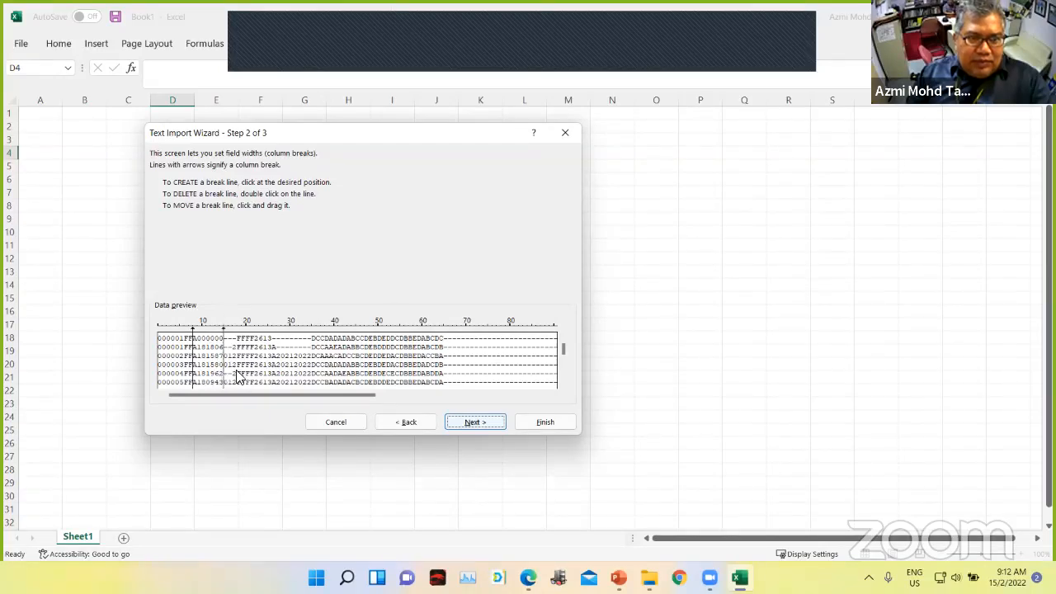
{"action": "left_click", "coordinate": [315, 375]}
- Add a column break after every answer character, from position 36 through 65, and accept the field widths
{"action": "left_click", "coordinate": [320, 376]}
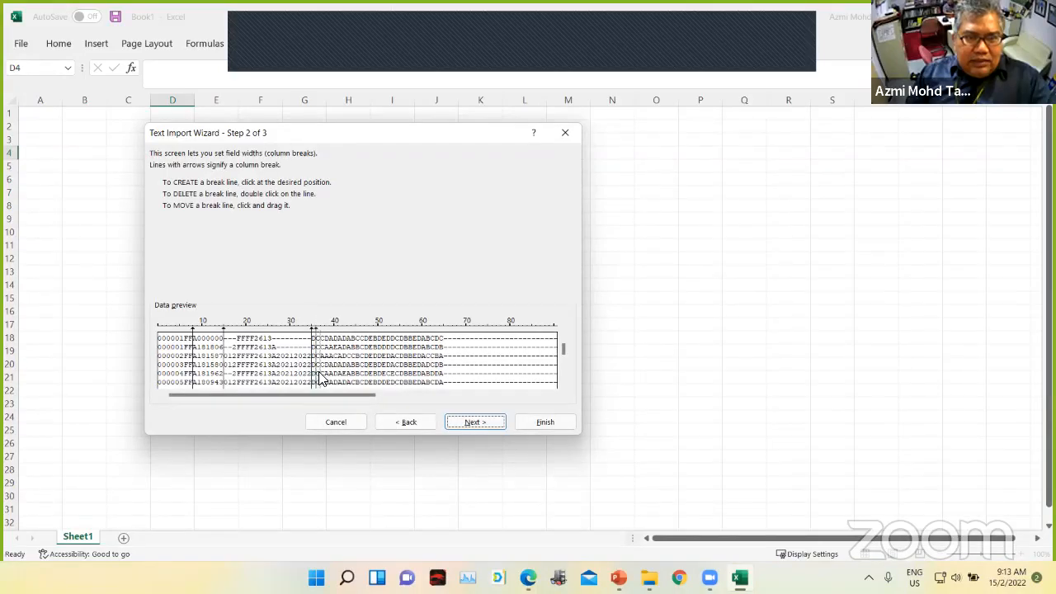
{"action": "left_click", "coordinate": [323, 376]}
{"action": "left_click", "coordinate": [327, 377]}
{"action": "left_click", "coordinate": [338, 370]}
{"action": "left_click", "coordinate": [333, 371]}
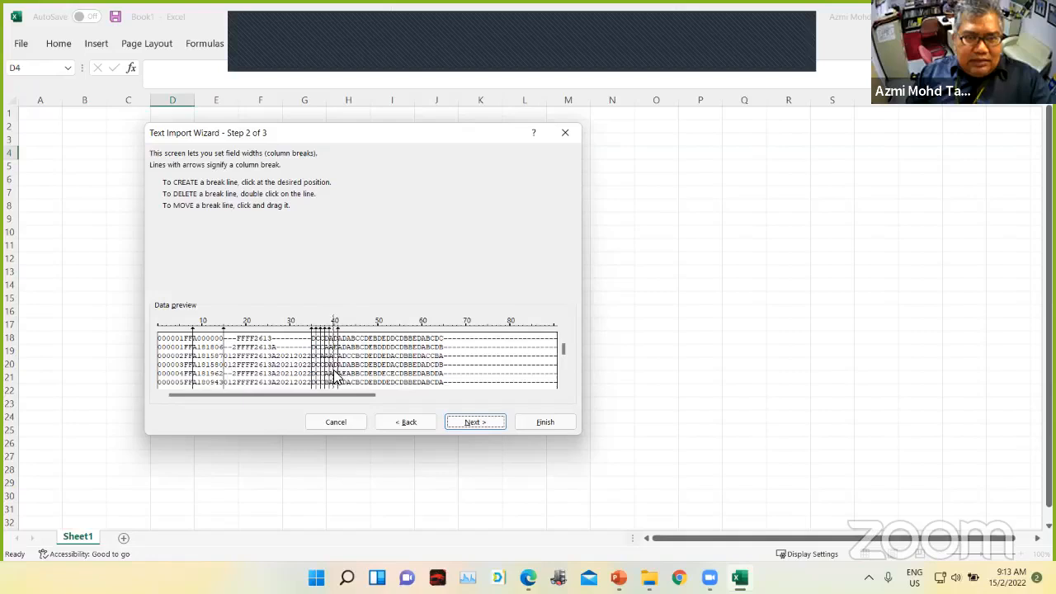
{"action": "left_click", "coordinate": [347, 376]}
{"action": "left_click", "coordinate": [341, 373]}
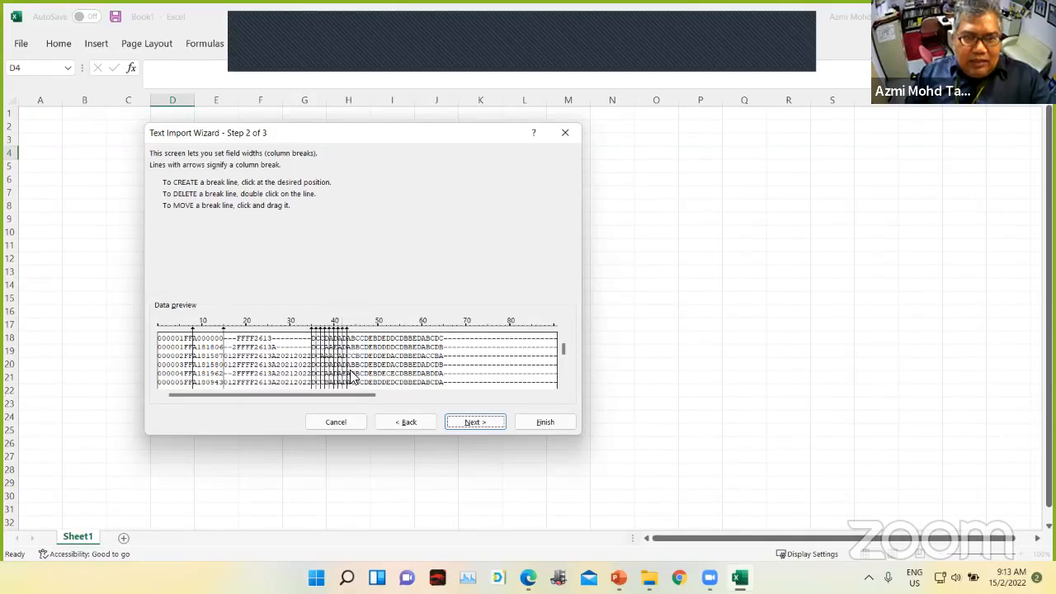
{"action": "left_click", "coordinate": [351, 375]}
{"action": "left_click", "coordinate": [356, 377]}
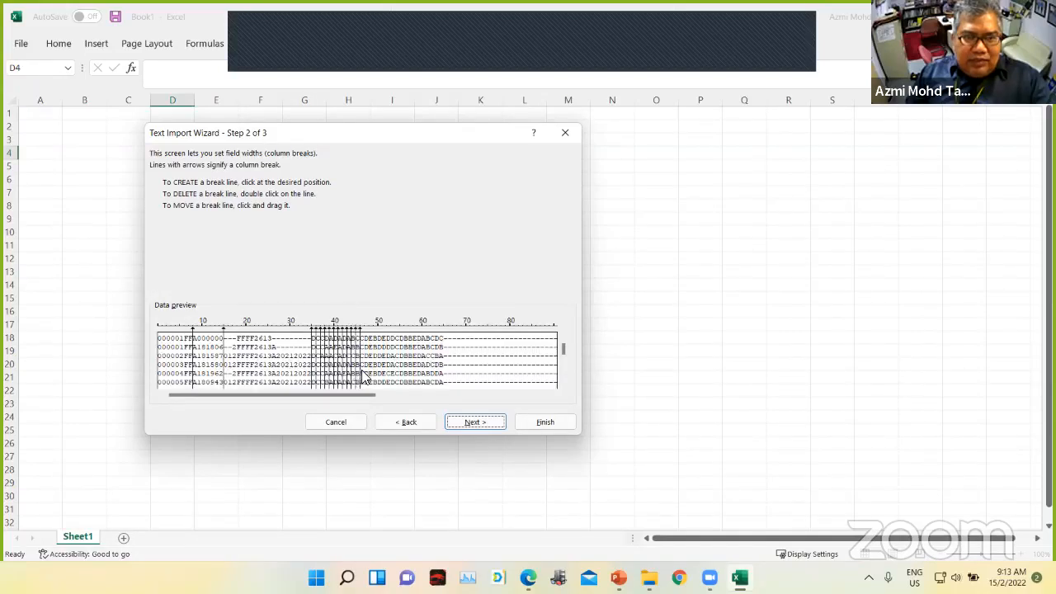
{"action": "left_click", "coordinate": [360, 377]}
{"action": "left_click", "coordinate": [364, 376]}
{"action": "left_click", "coordinate": [368, 376]}
{"action": "left_click", "coordinate": [372, 377]}
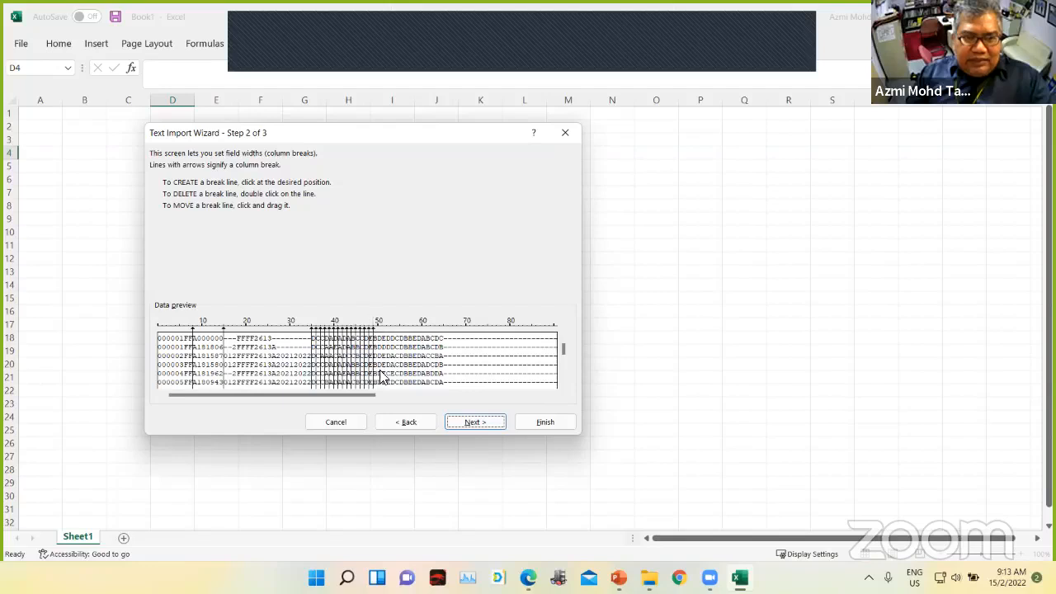
{"action": "left_click", "coordinate": [380, 377]}
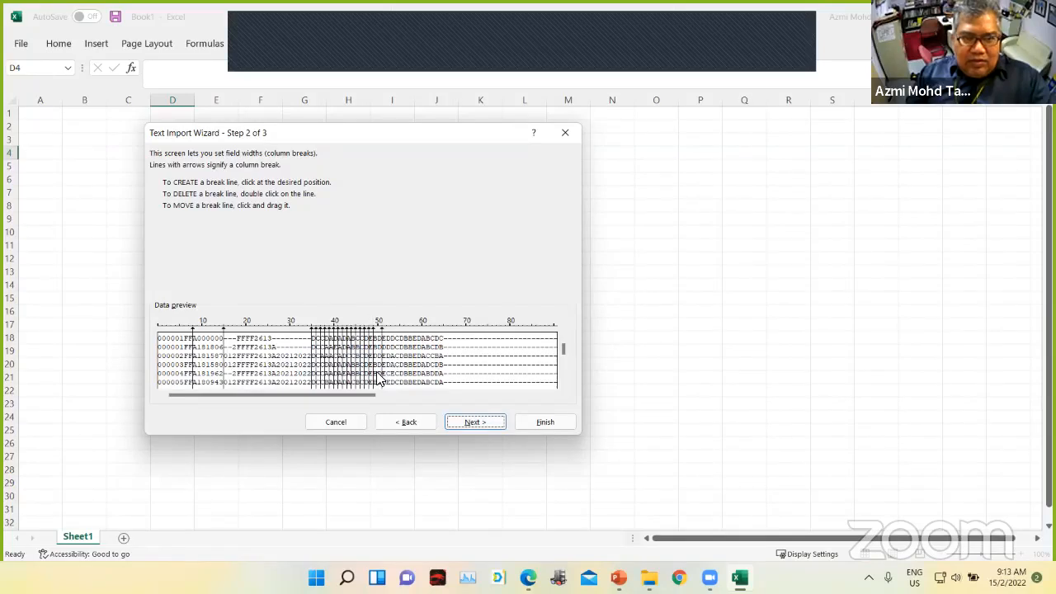
{"action": "left_click", "coordinate": [377, 376]}
{"action": "left_click", "coordinate": [385, 369]}
{"action": "left_click", "coordinate": [388, 371]}
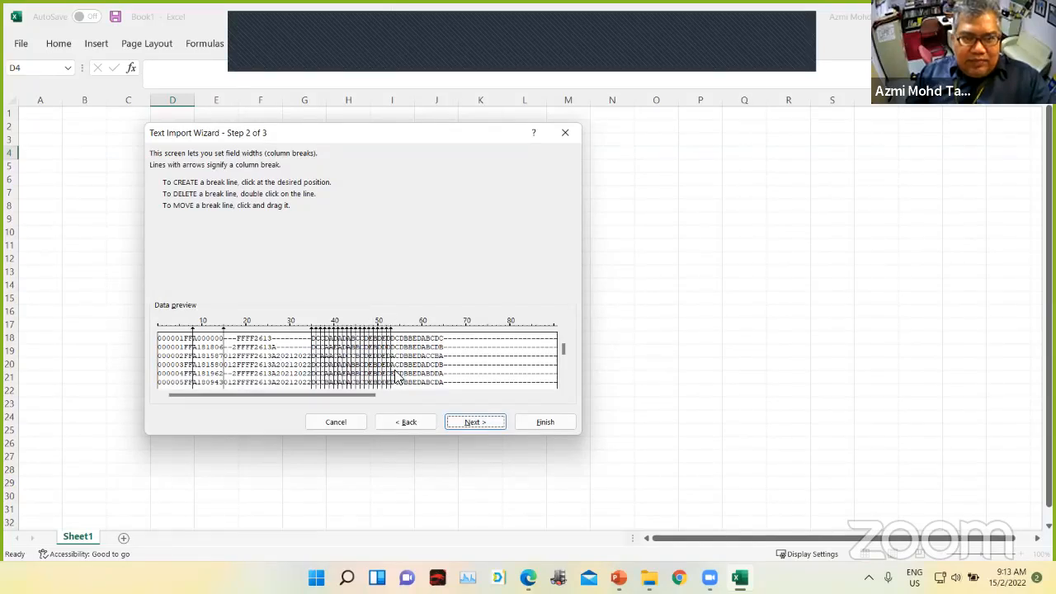
{"action": "left_click", "coordinate": [394, 372]}
{"action": "left_click", "coordinate": [400, 371]}
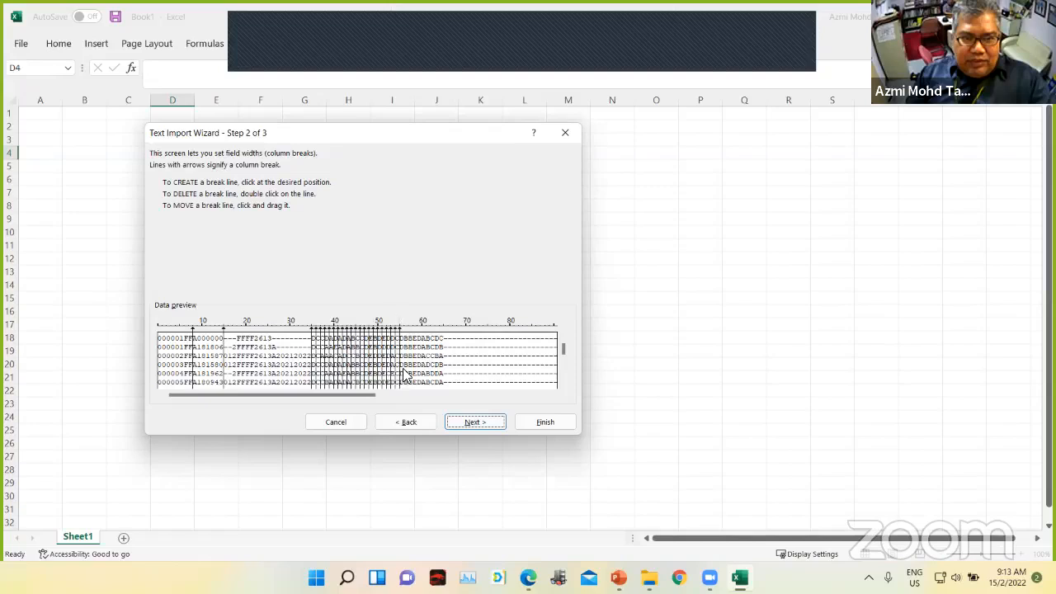
{"action": "left_click", "coordinate": [405, 371]}
{"action": "left_click", "coordinate": [411, 371]}
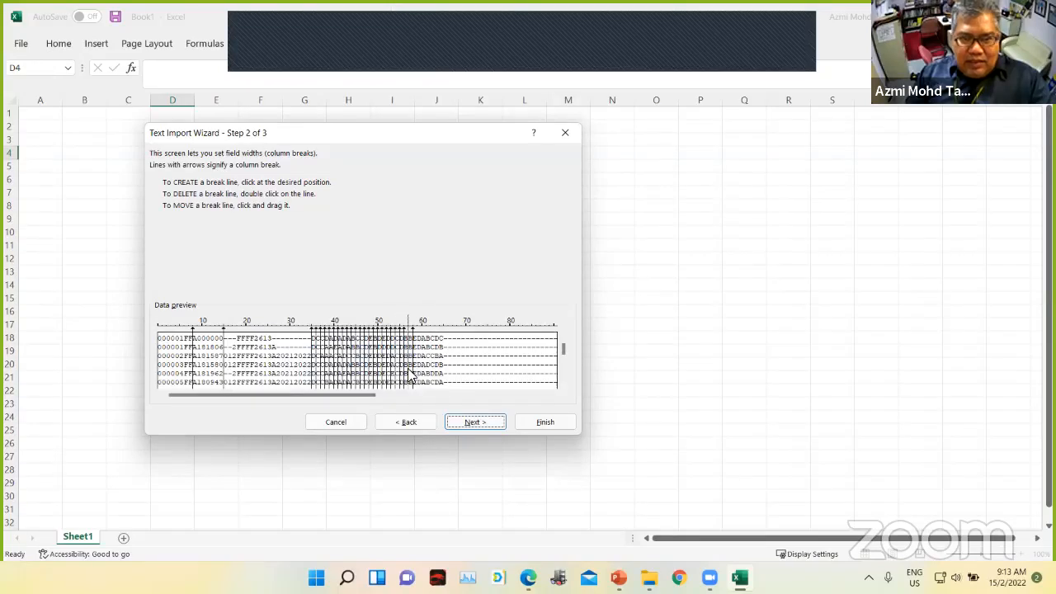
{"action": "left_click", "coordinate": [418, 373]}
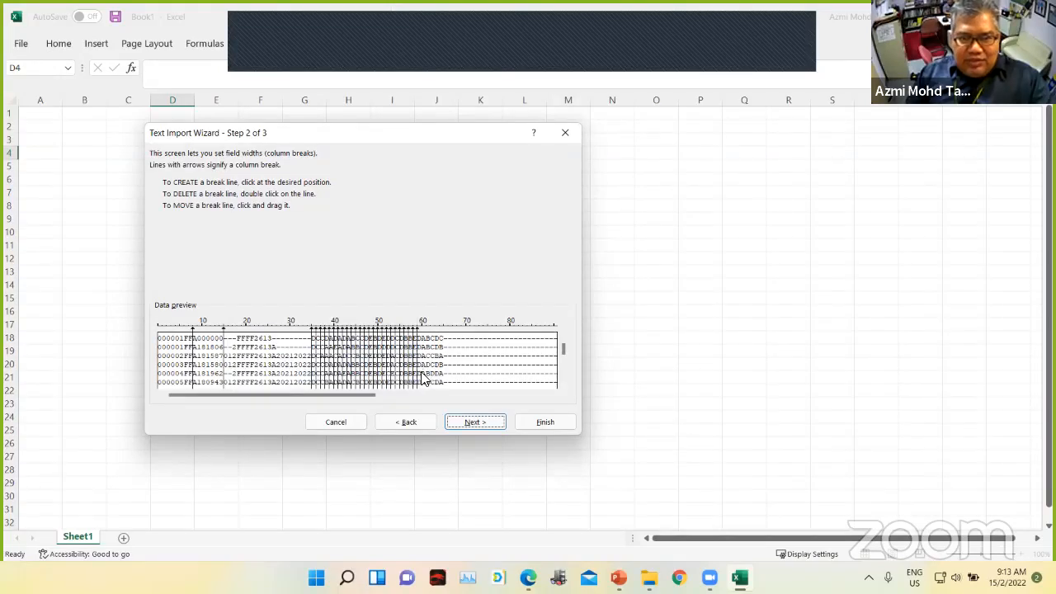
{"action": "left_click", "coordinate": [421, 376]}
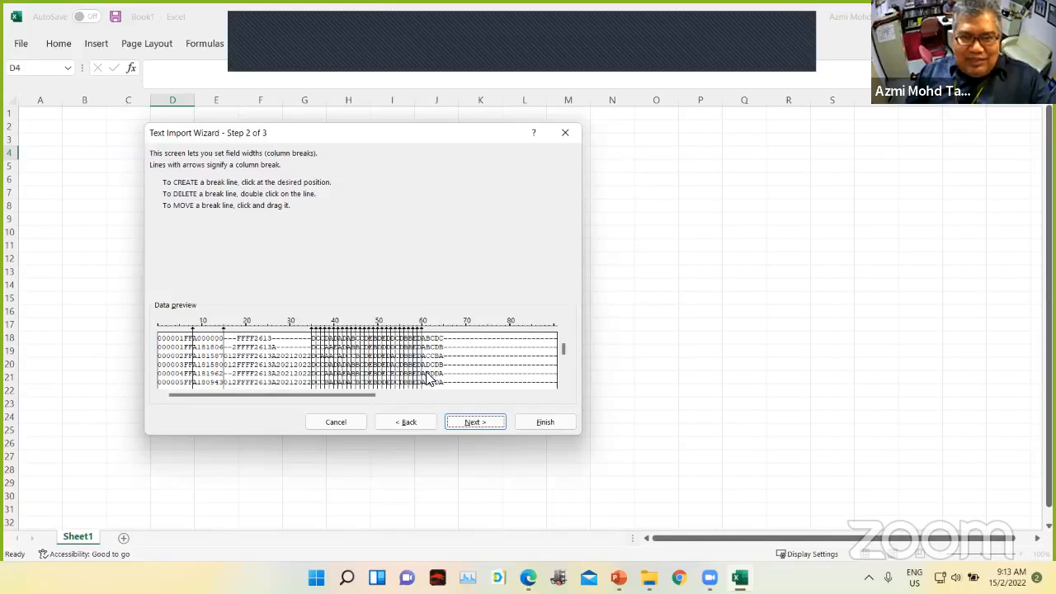
{"action": "left_click", "coordinate": [426, 373]}
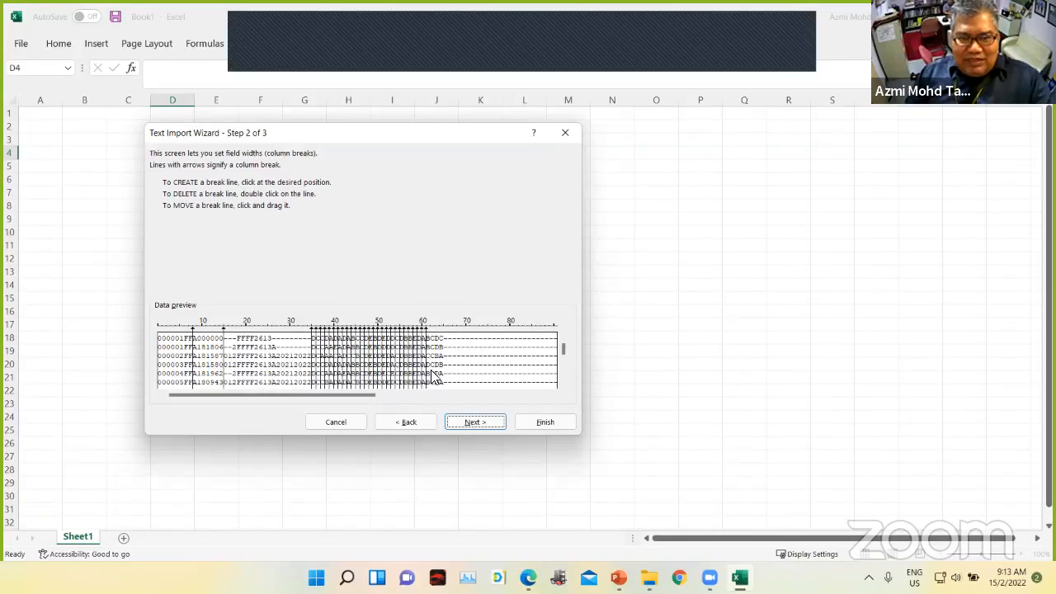
{"action": "left_click", "coordinate": [431, 373]}
{"action": "left_click", "coordinate": [435, 375]}
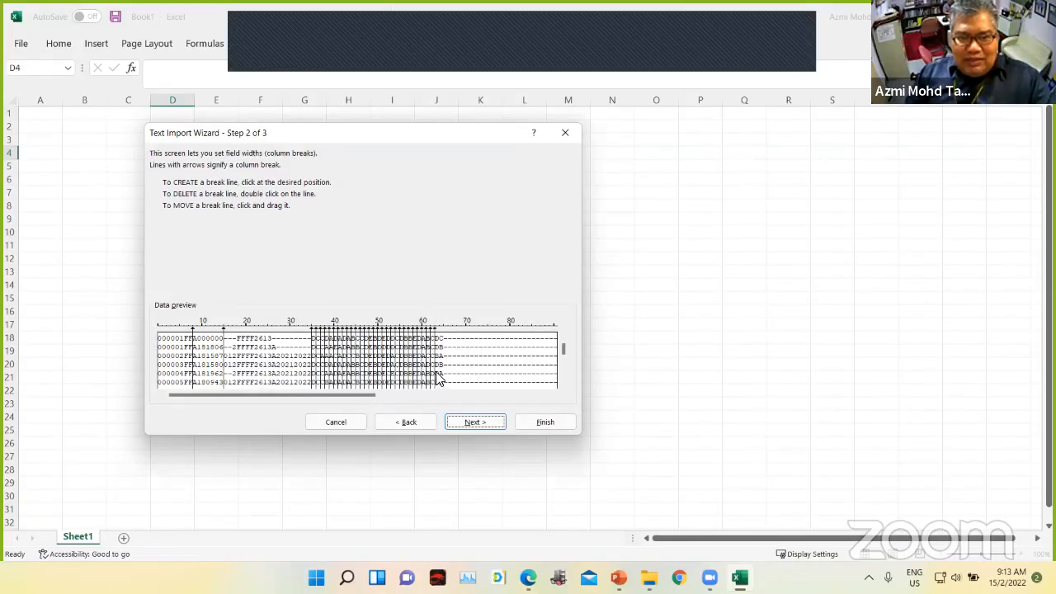
{"action": "left_click", "coordinate": [440, 376]}
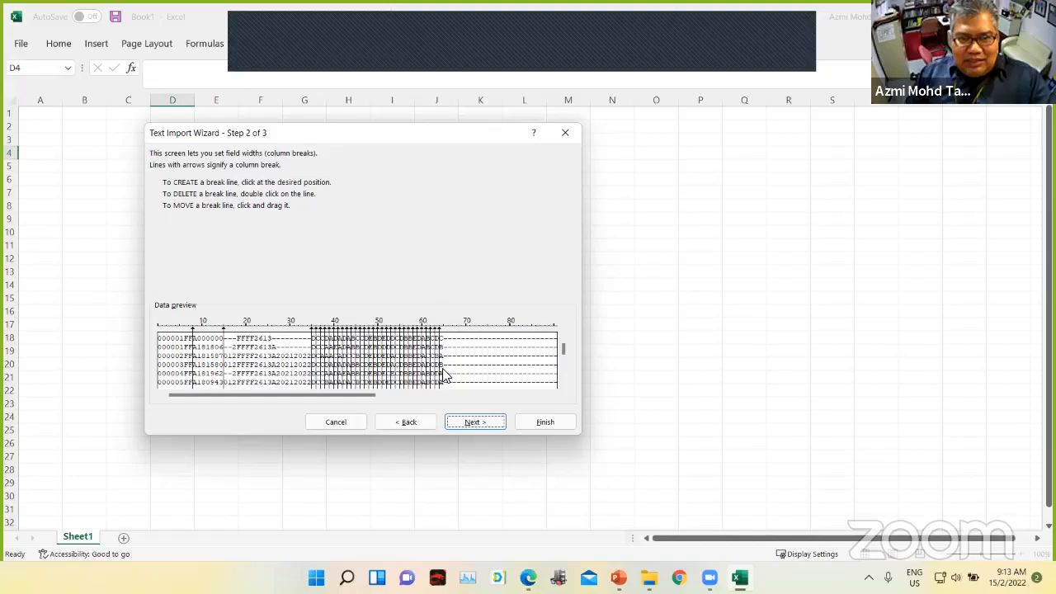
{"action": "left_click", "coordinate": [444, 378]}
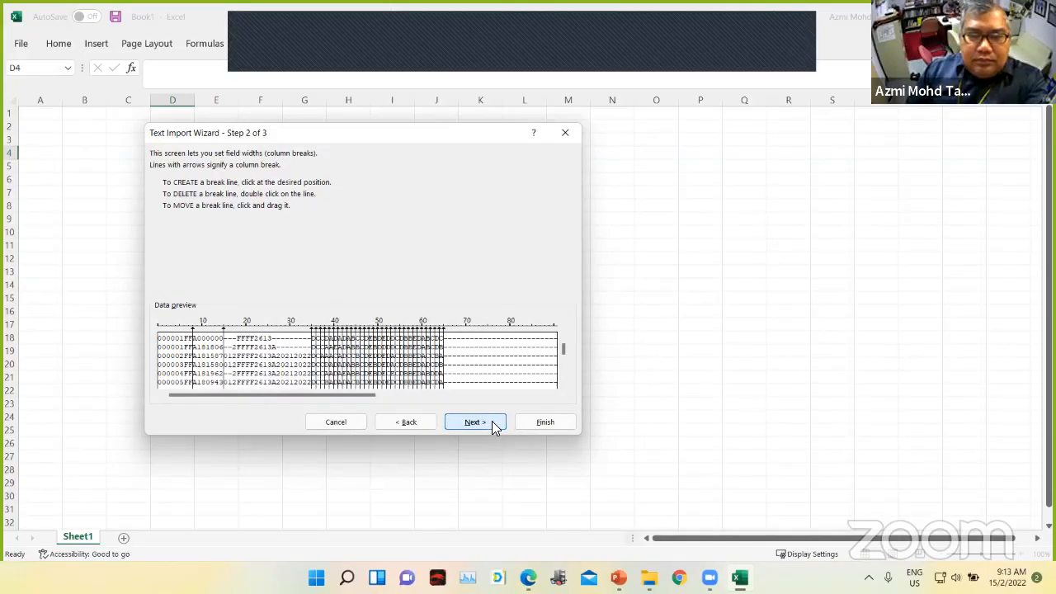
{"action": "left_click", "coordinate": [492, 421]}
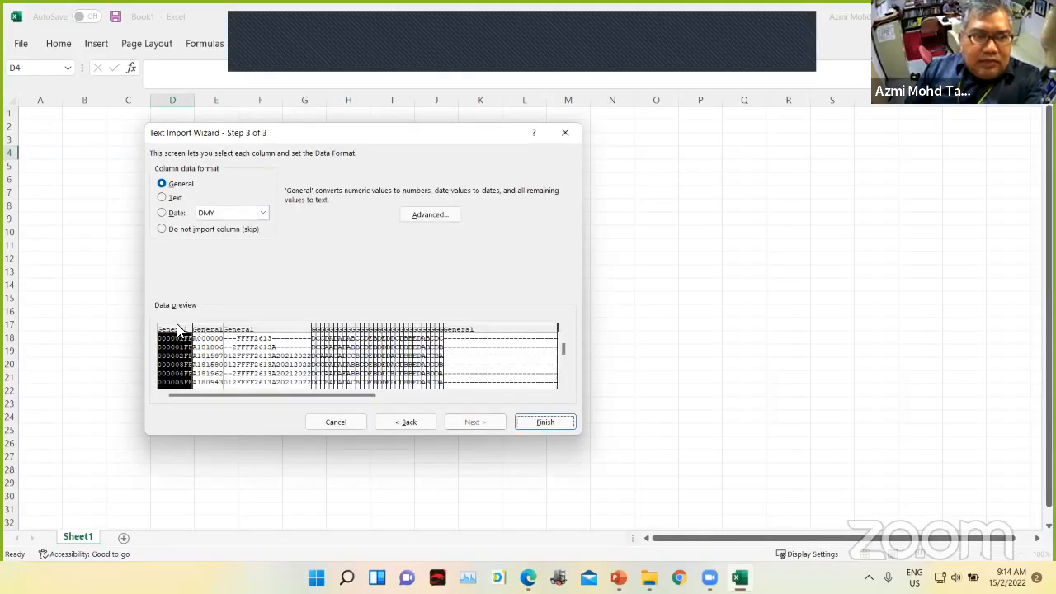
- Skip importing the column before the matric number, the one between matric number and answers, and the trailing dashes column, and finish the import
{"action": "left_click", "coordinate": [163, 229]}
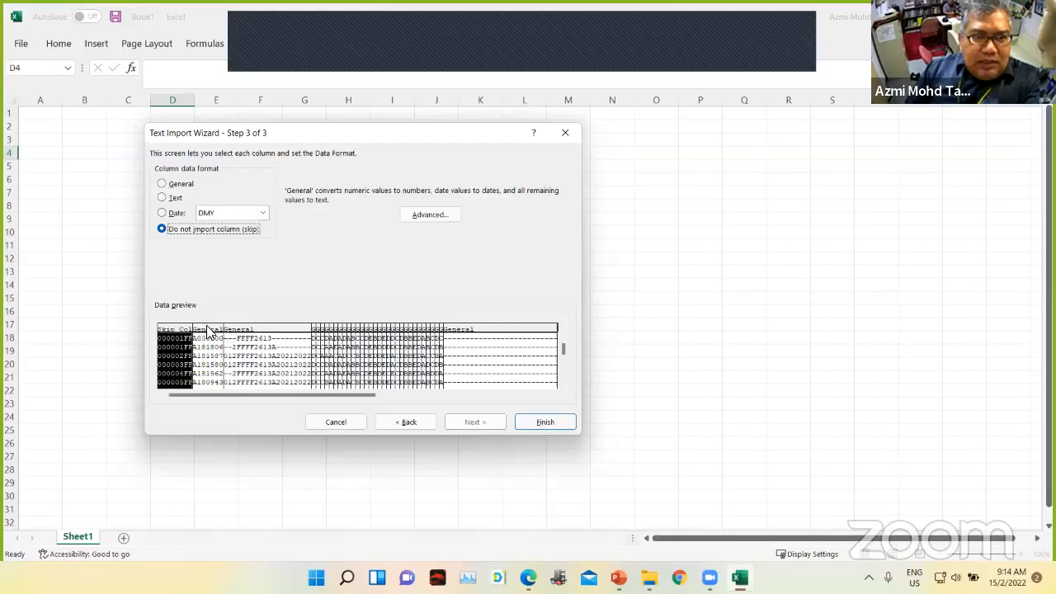
{"action": "left_click", "coordinate": [250, 330]}
{"action": "left_click", "coordinate": [171, 234]}
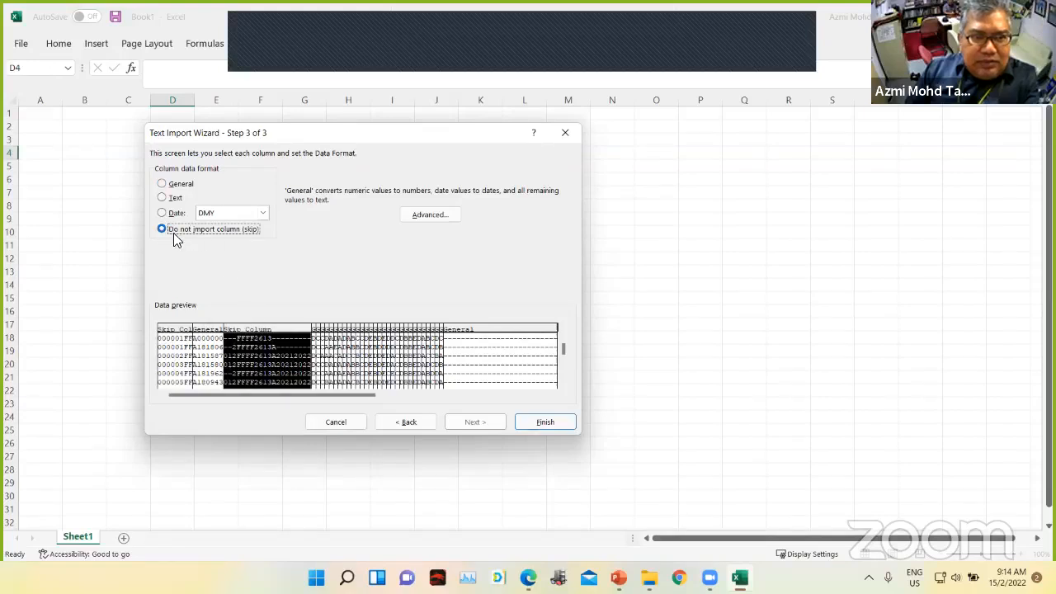
{"action": "left_click", "coordinate": [457, 332]}
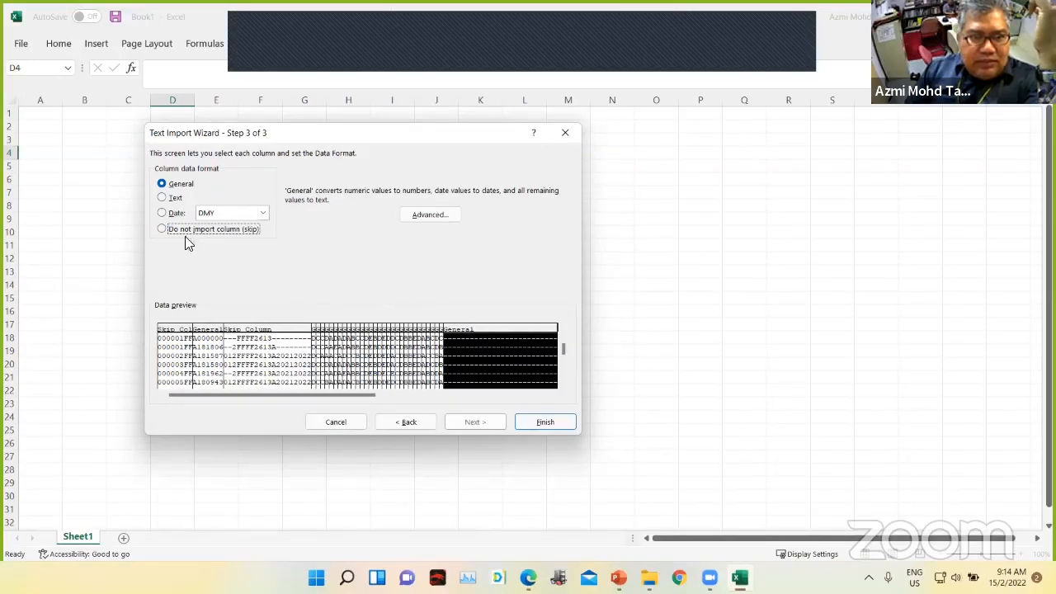
{"action": "left_click", "coordinate": [163, 229]}
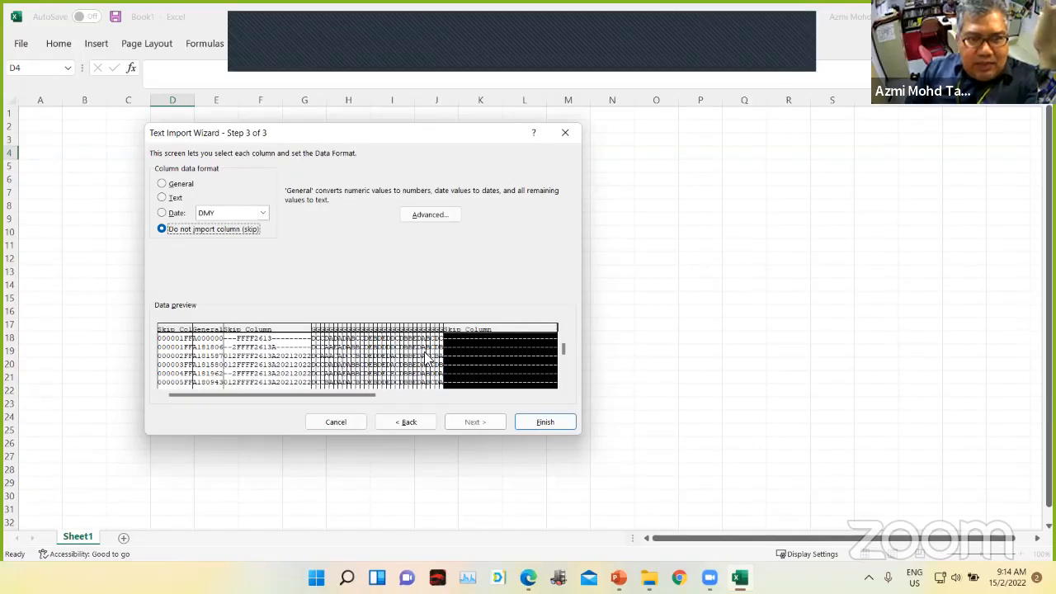
{"action": "left_click", "coordinate": [543, 424]}
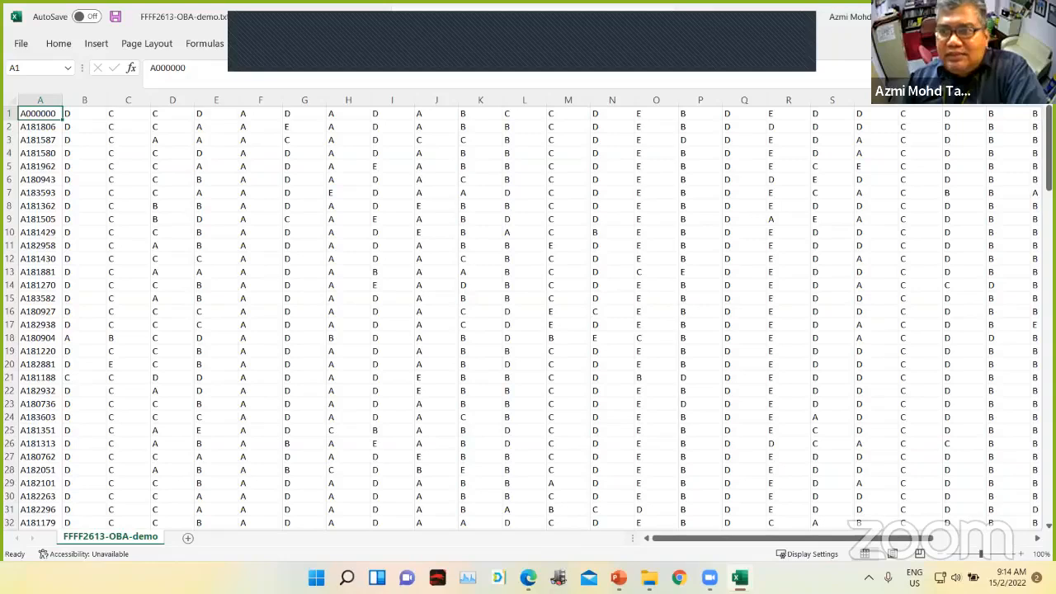
- Insert a blank row above the data and enter the header matric in A1
{"action": "right_click", "coordinate": [10, 113]}
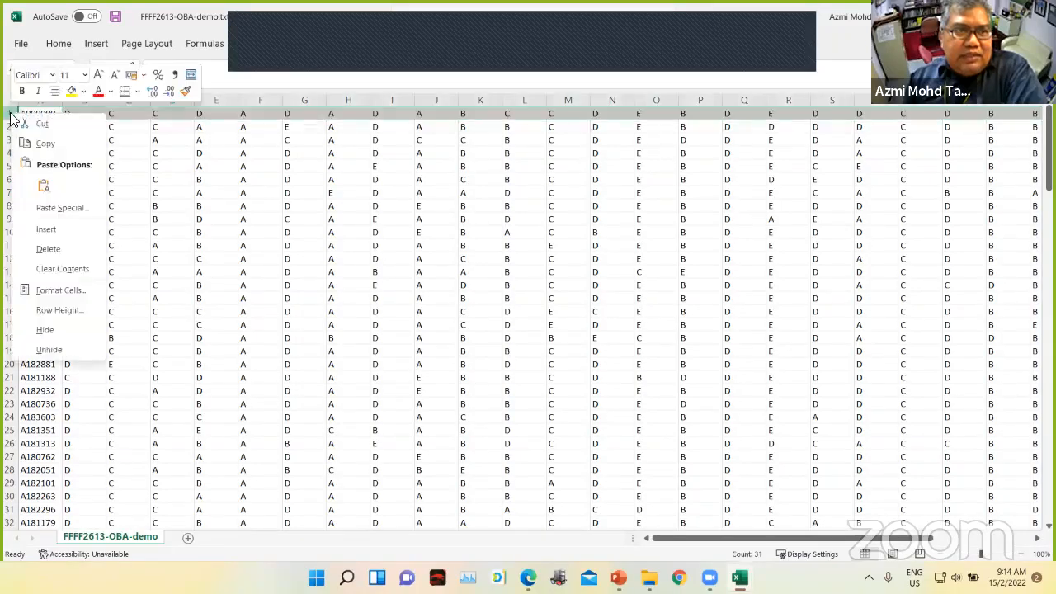
{"action": "left_click", "coordinate": [66, 229]}
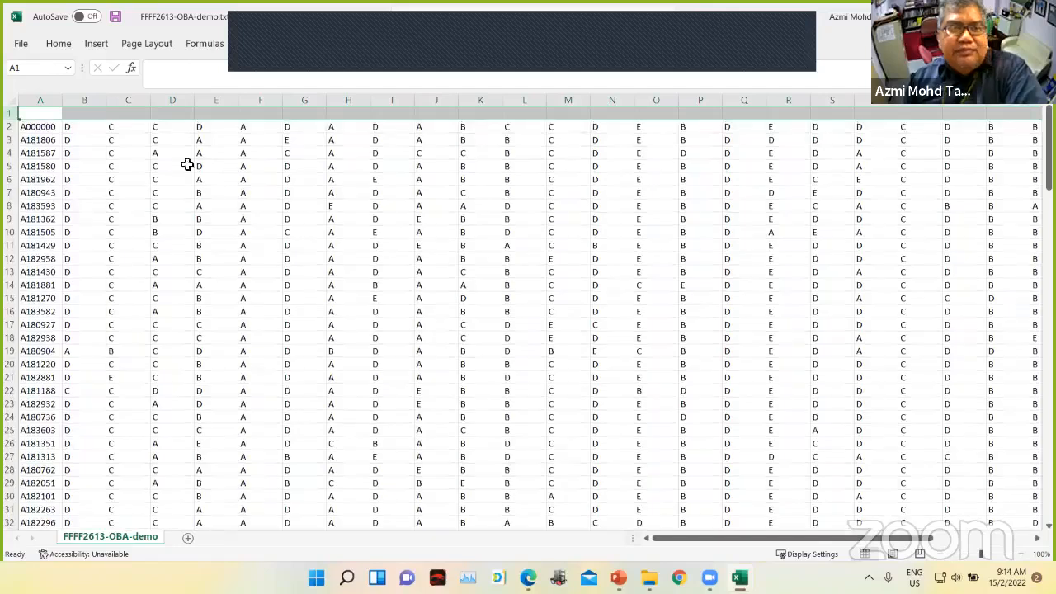
{"action": "left_click", "coordinate": [49, 116]}
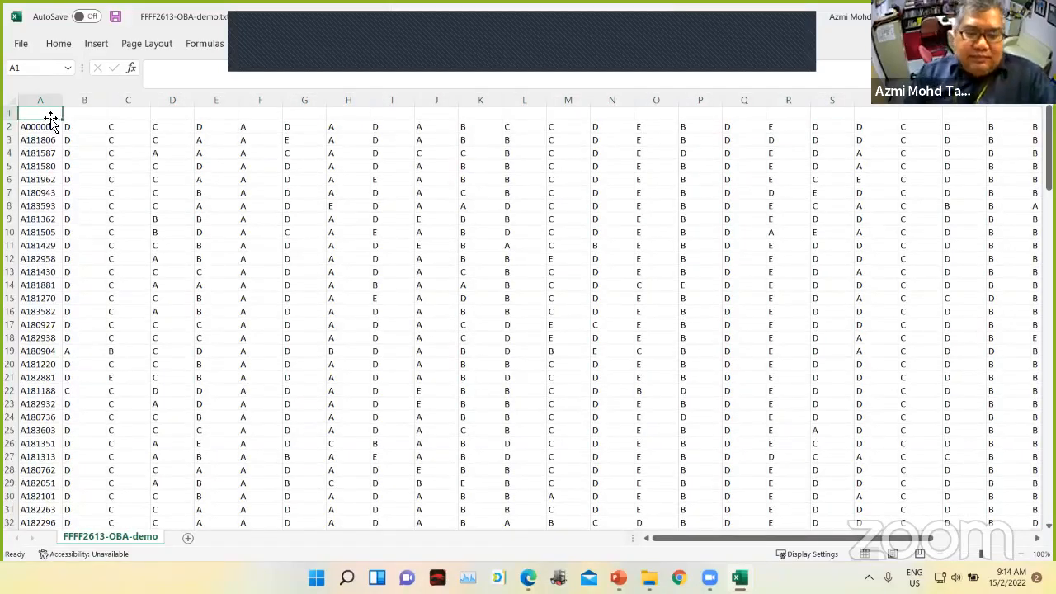
{"action": "type", "text": "matric"}
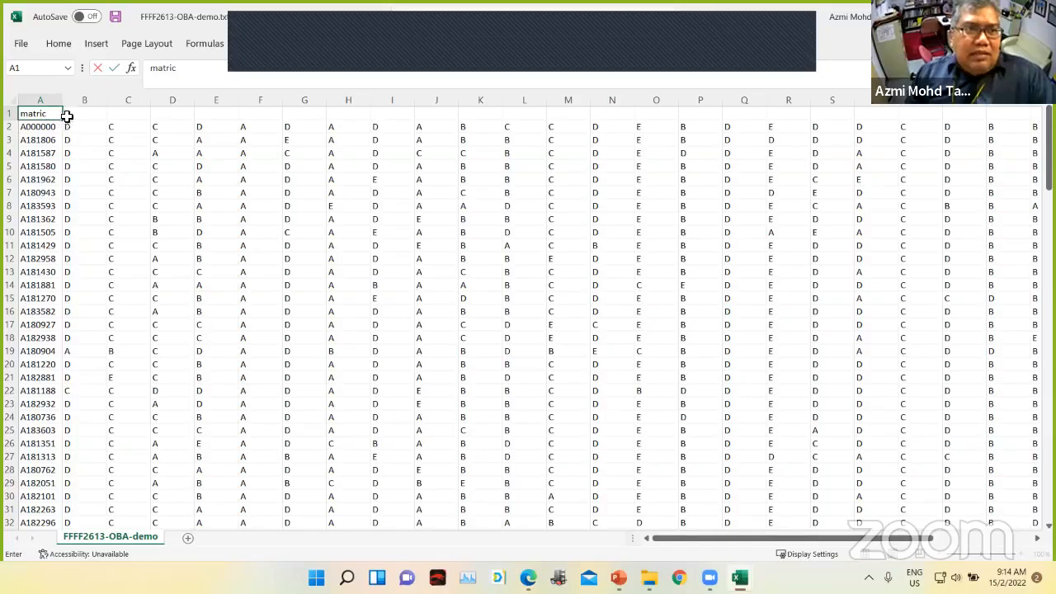
- Enter the header OBA01 in B1 and fill the series across row 1 to OBA30 in AE1
{"action": "left_click", "coordinate": [74, 114]}
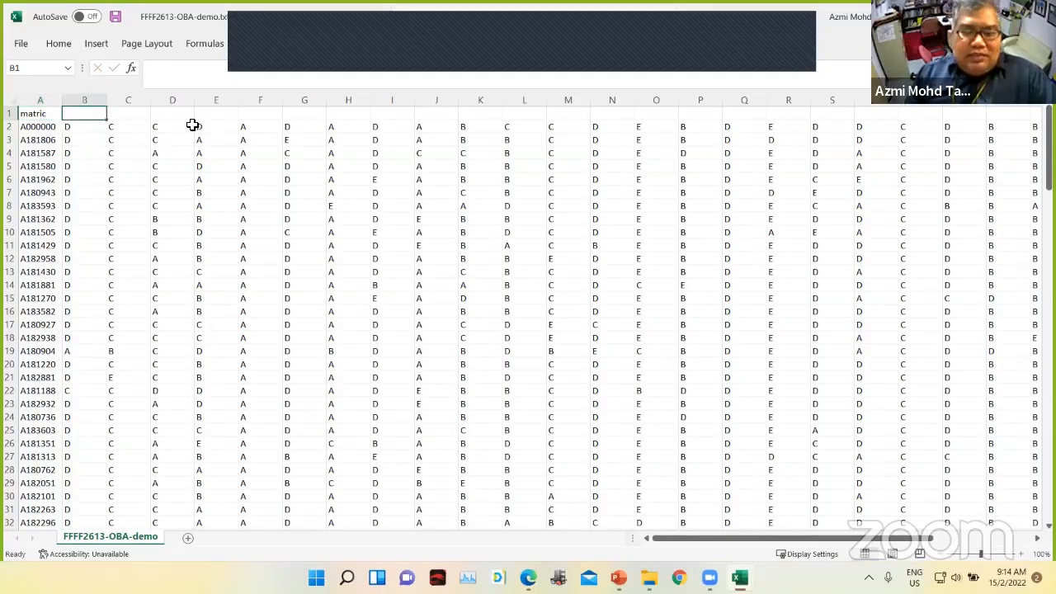
{"action": "type", "text": "OBA01"}
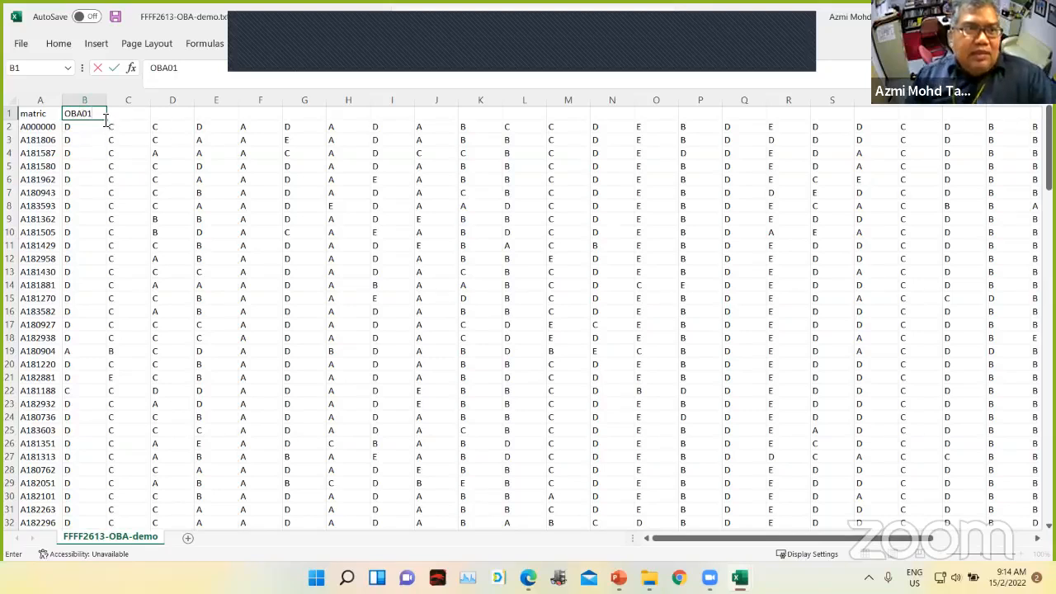
{"action": "left_click_drag", "start_coordinate": [109, 121], "coordinate": [982, 173]}
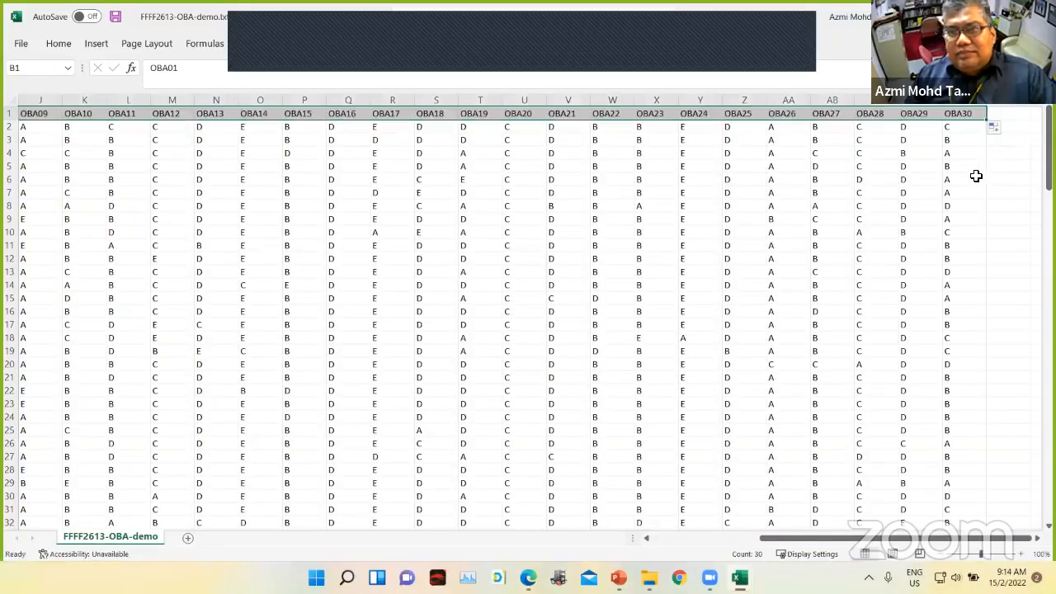
{"action": "left_click", "coordinate": [989, 154]}
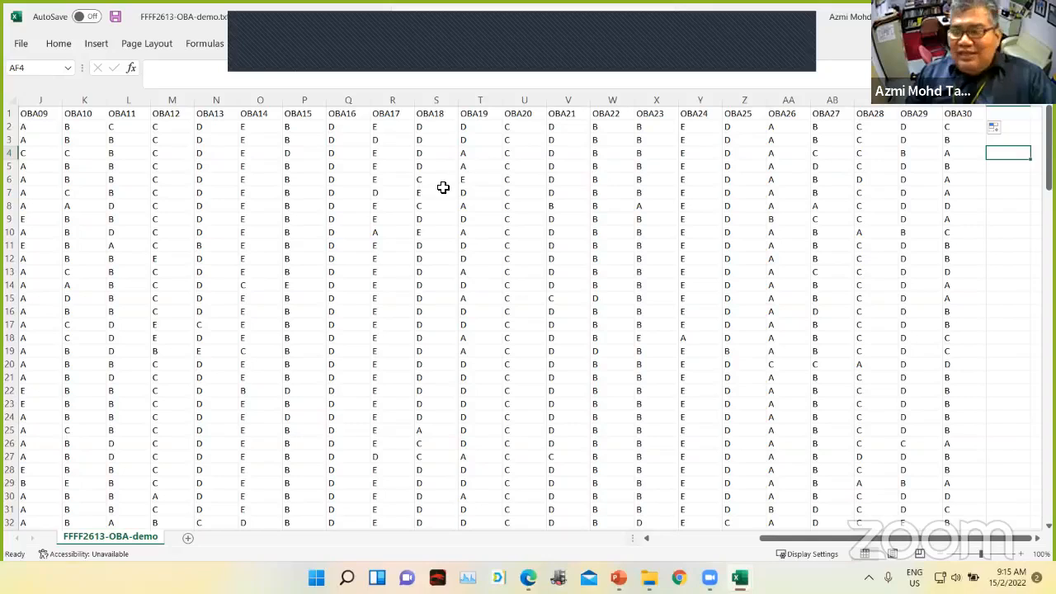
{"action": "left_click", "coordinate": [21, 45]}
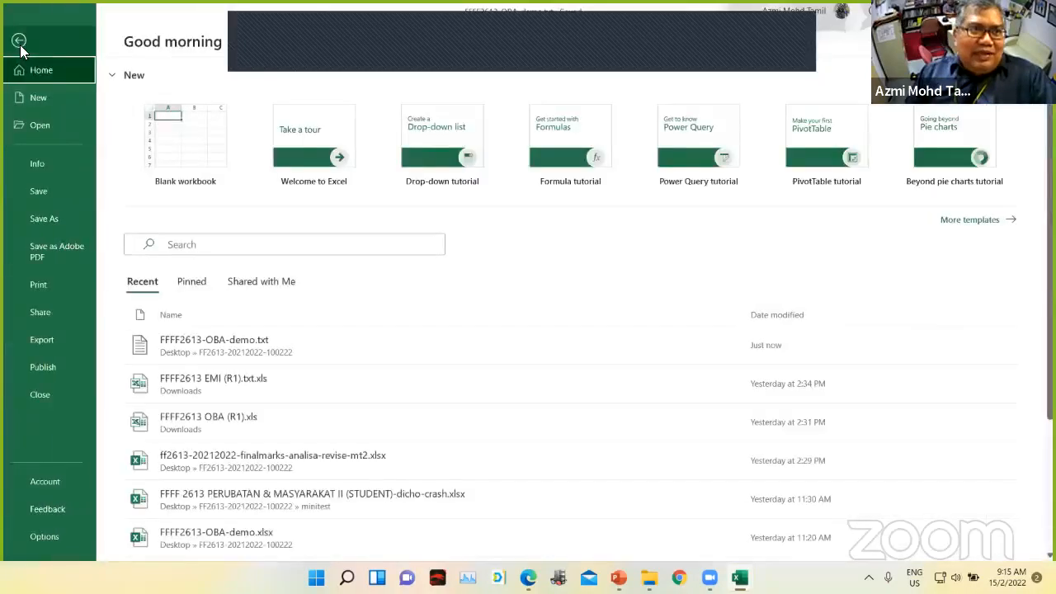
{"action": "left_click", "coordinate": [74, 217]}
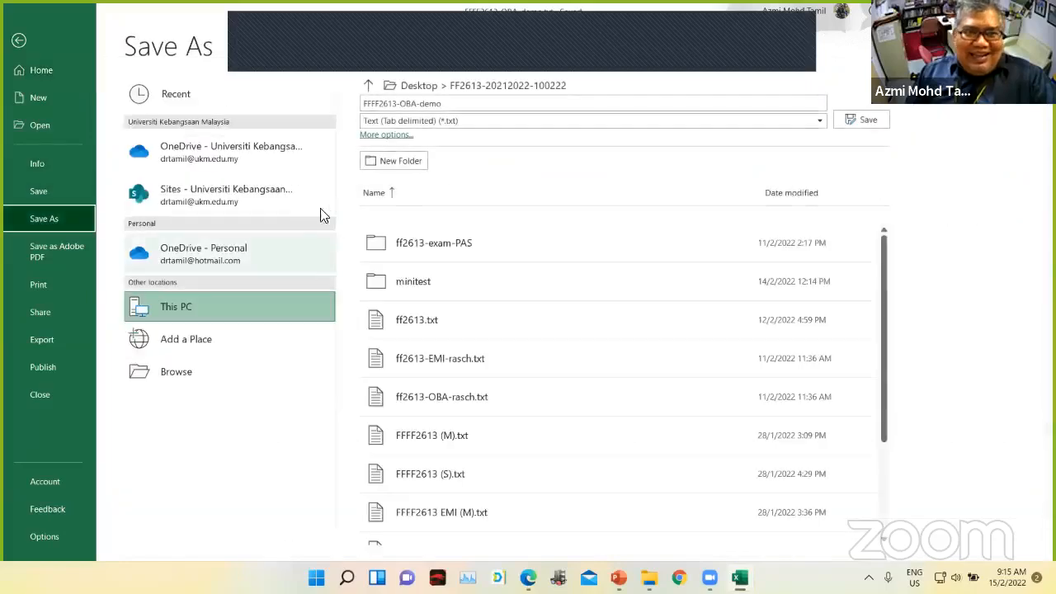
{"action": "left_click", "coordinate": [467, 122]}
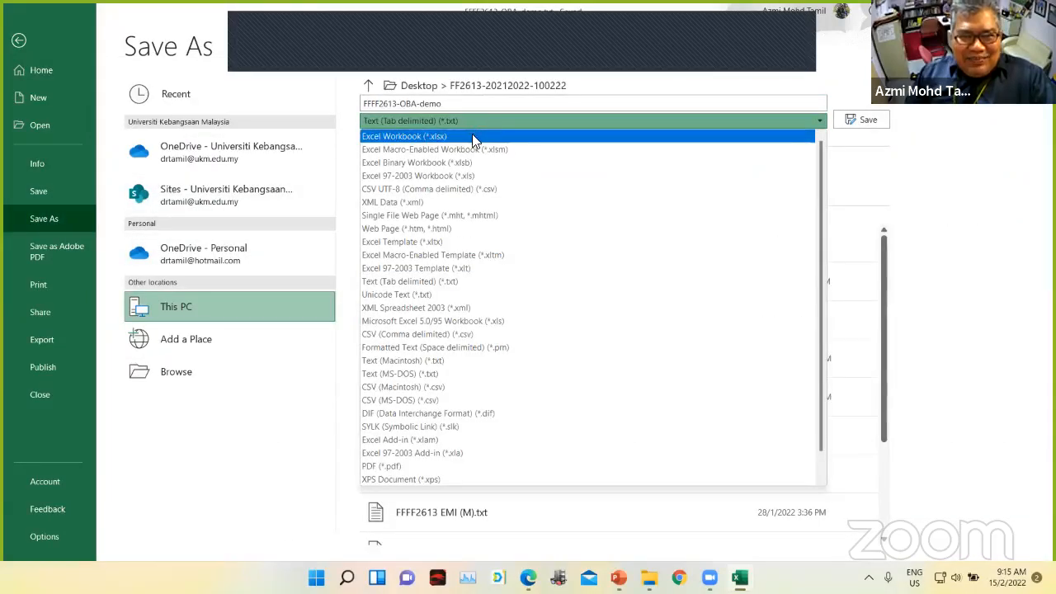
{"action": "left_click", "coordinate": [475, 139]}
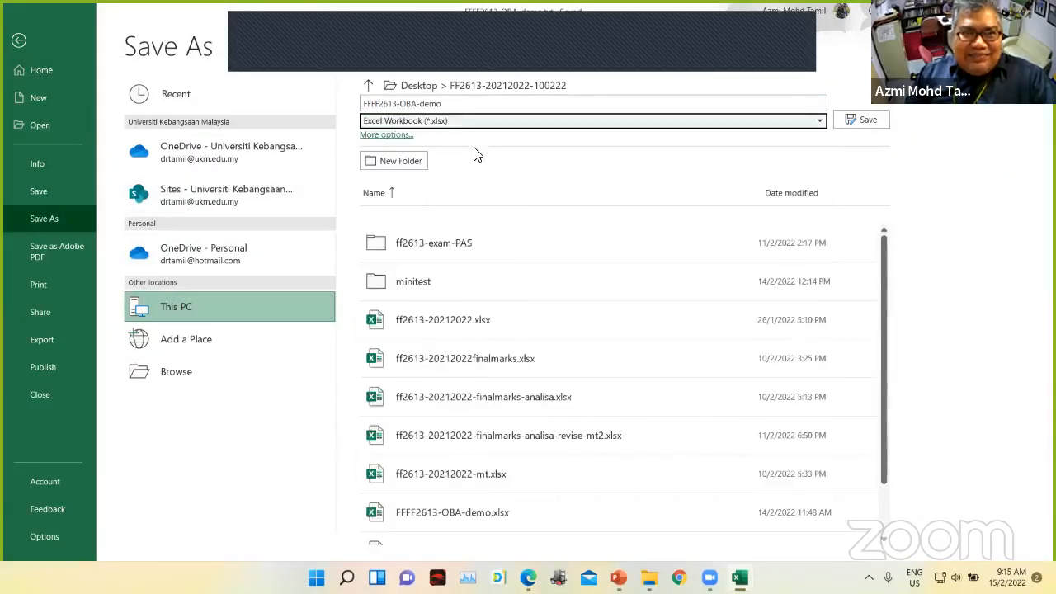
{"action": "left_click", "coordinate": [444, 105]}
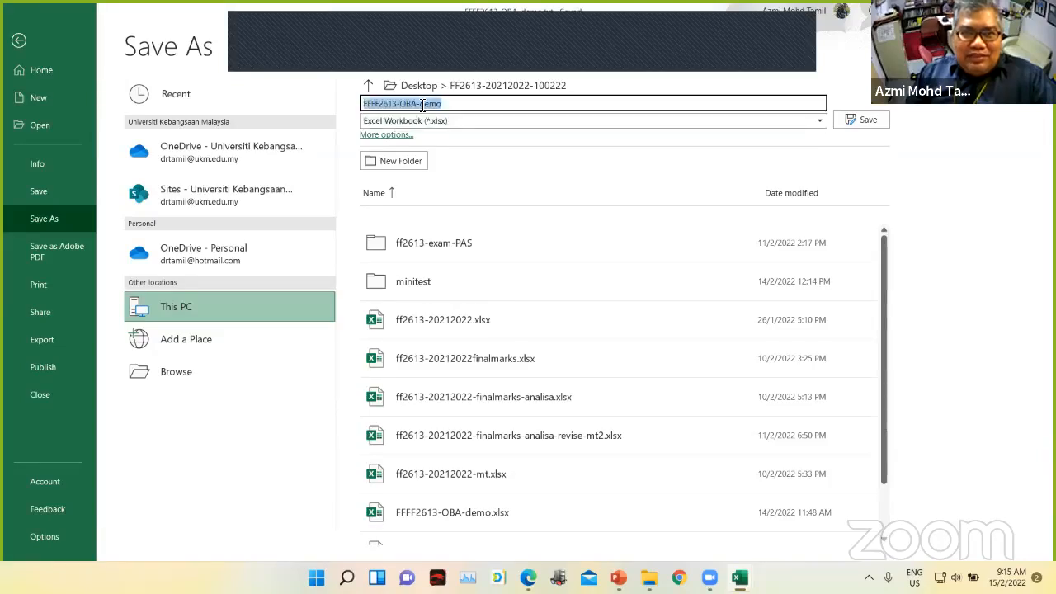
{"action": "double_click", "coordinate": [444, 105]}
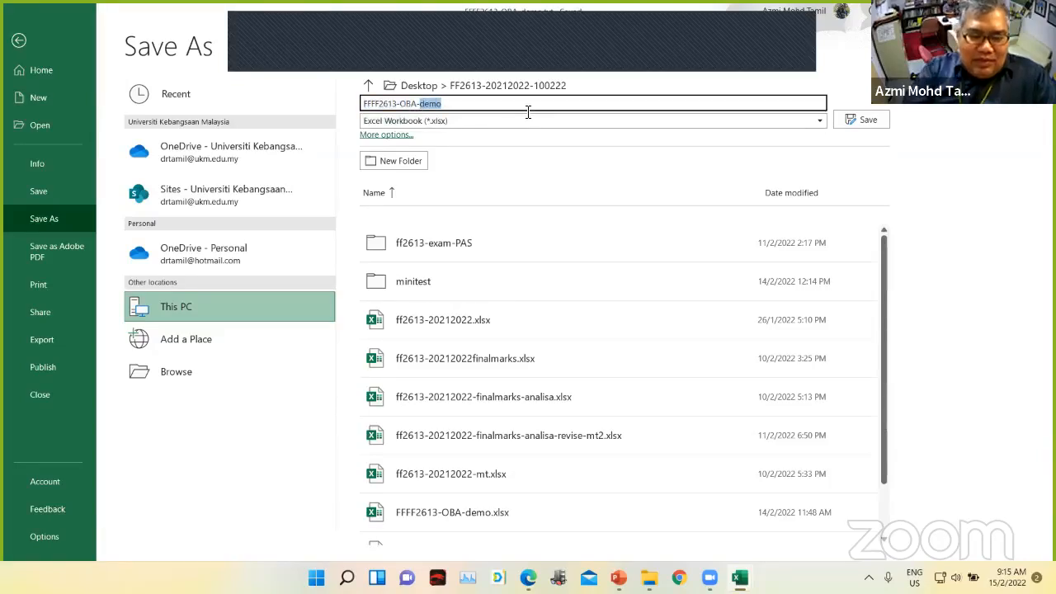
{"action": "type", "text": "im"}
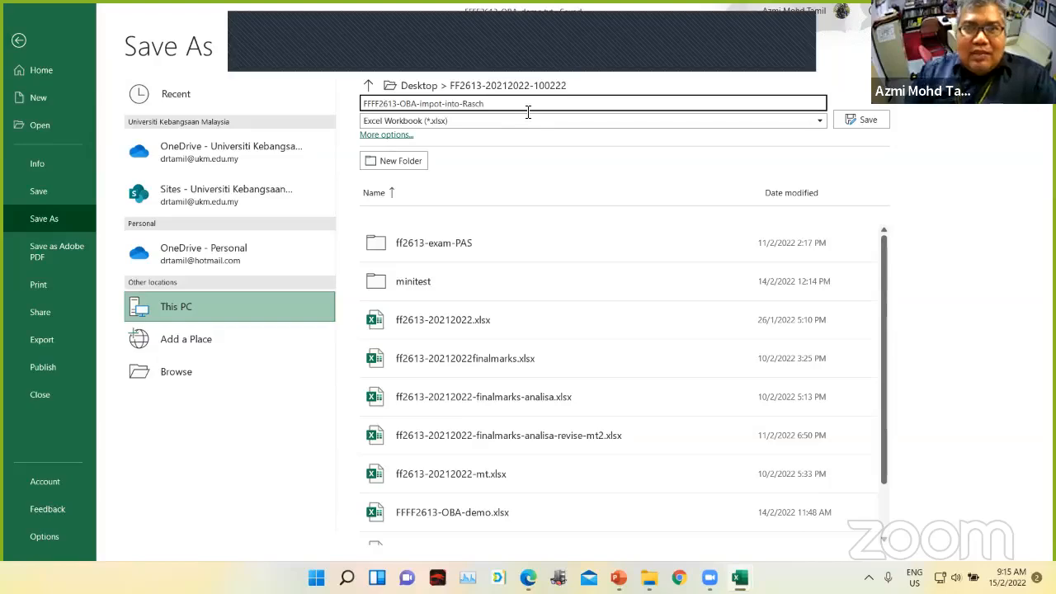
{"action": "type", "text": "pot-into-Rasch"}
{"action": "left_click", "coordinate": [867, 122]}
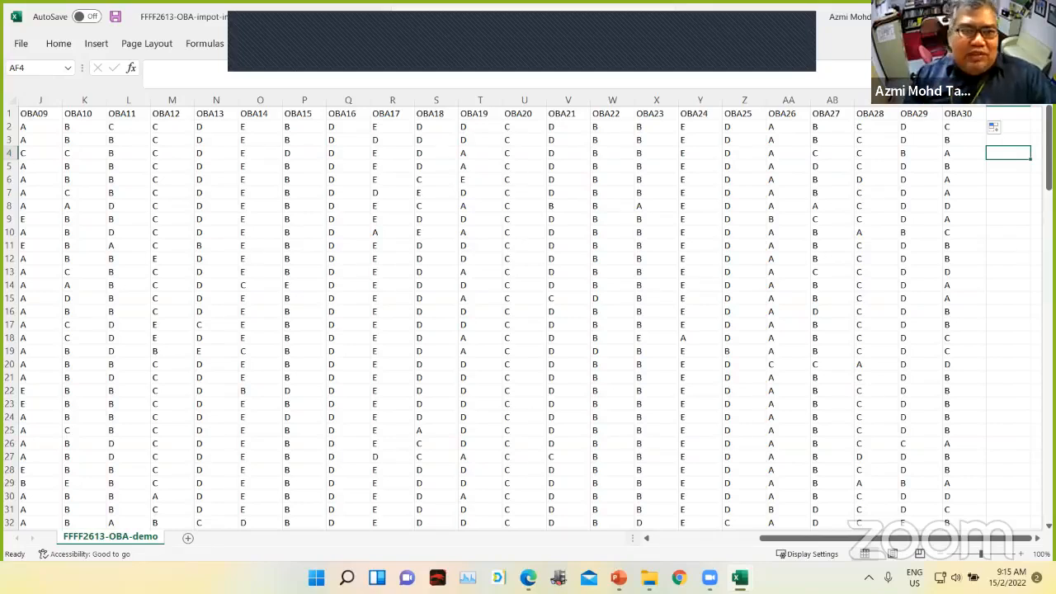
- Close Excel, switch to Winsteps, and start its import procedure for Excel data
{"action": "key", "text": "ctrl+n"}
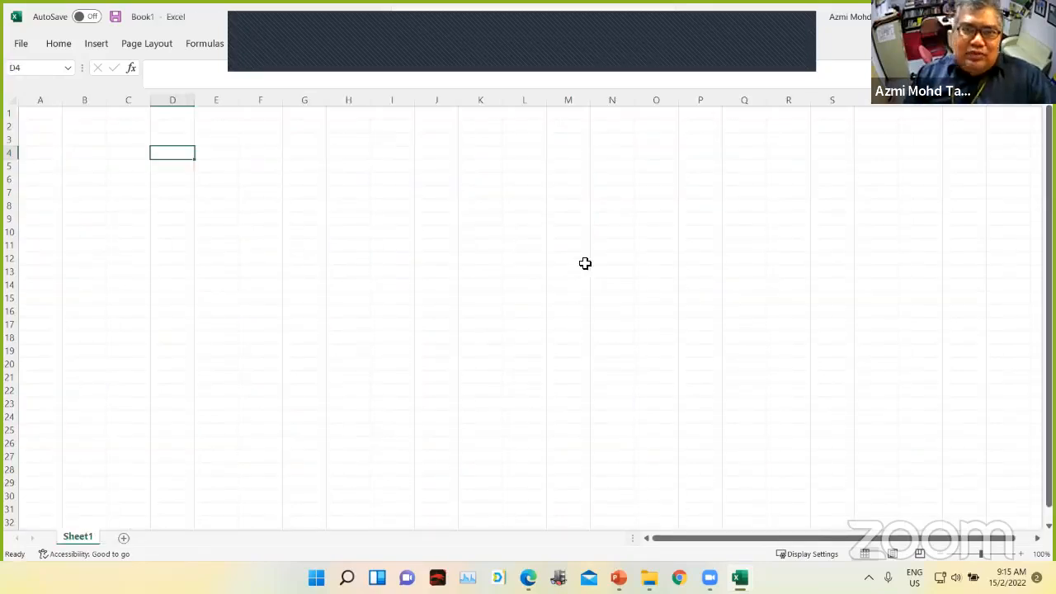
{"action": "left_click", "coordinate": [1036, 15]}
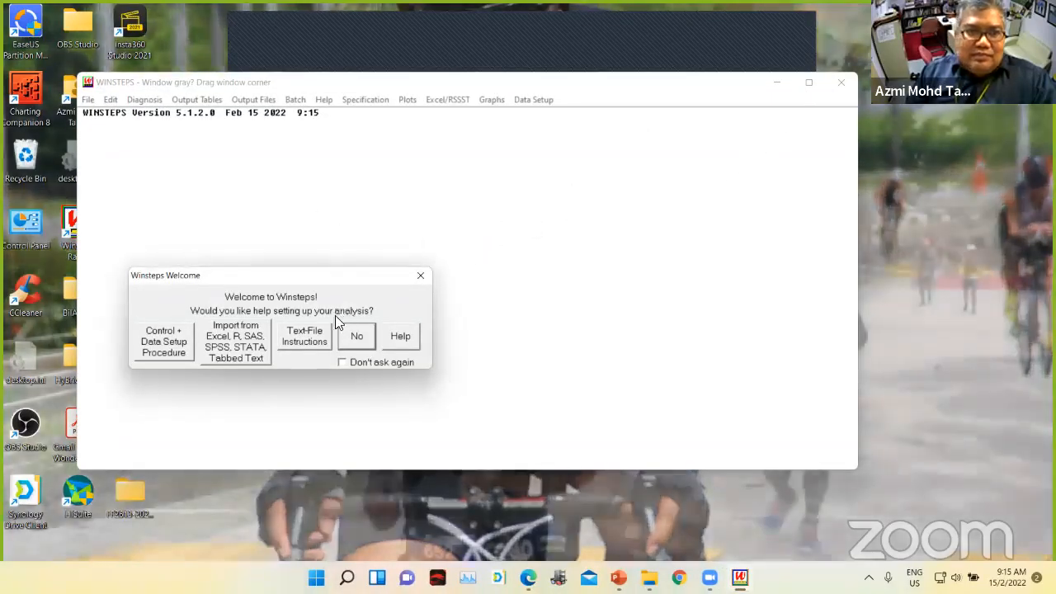
{"action": "left_click", "coordinate": [233, 343]}
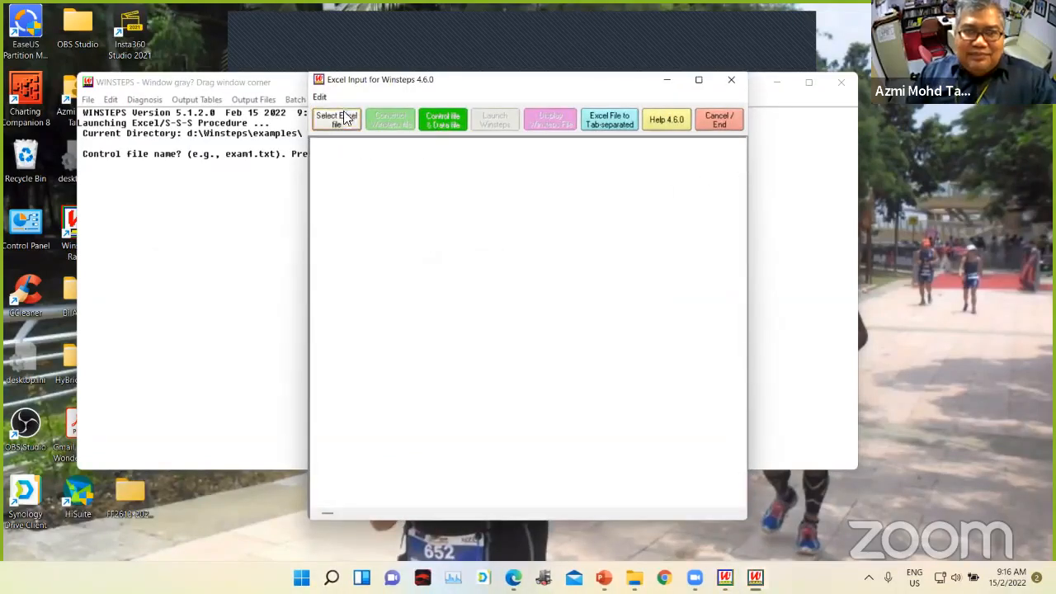
{"action": "left_click", "coordinate": [347, 122]}
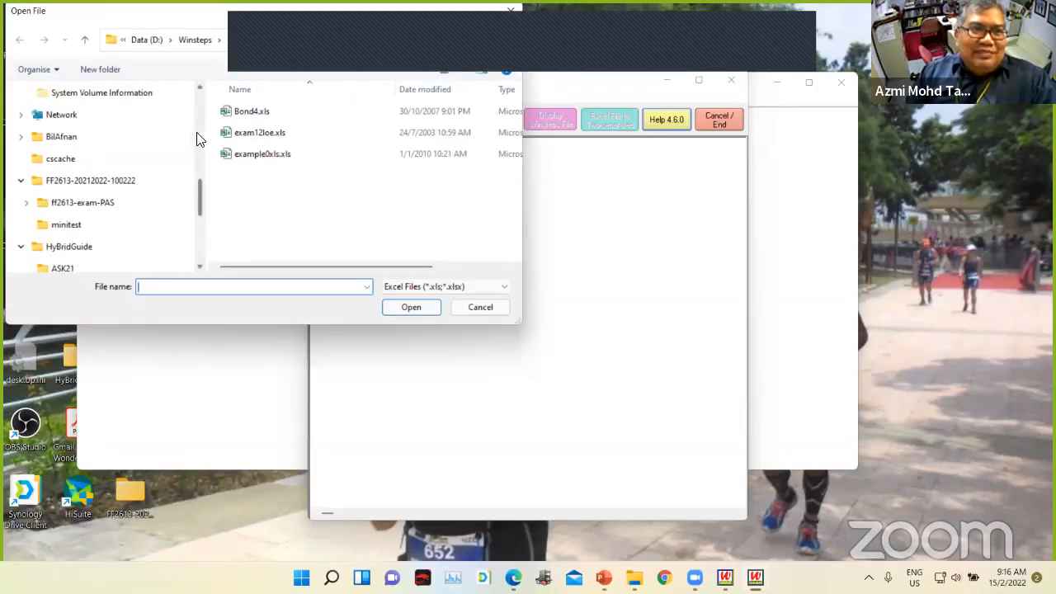
{"action": "left_click_drag", "start_coordinate": [198, 192], "coordinate": [206, 133]}
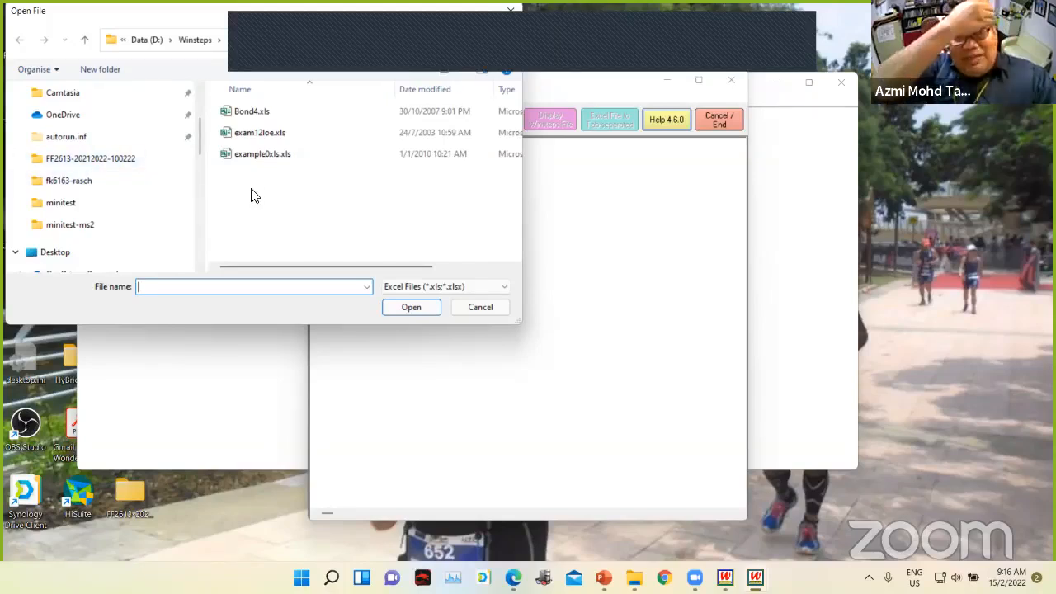
{"action": "left_click", "coordinate": [98, 162]}
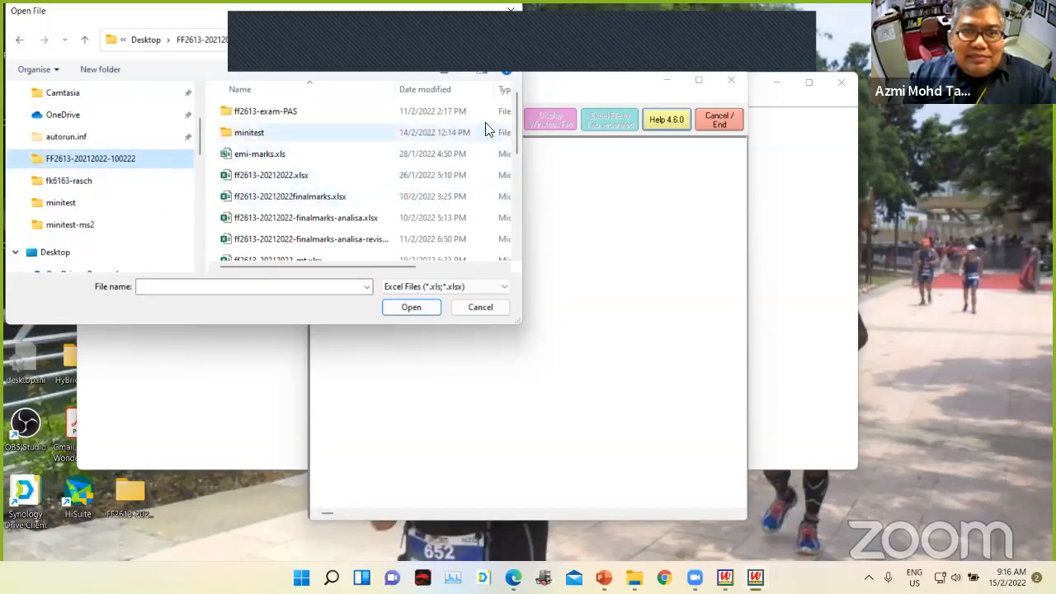
{"action": "left_click_drag", "start_coordinate": [518, 126], "coordinate": [531, 189]}
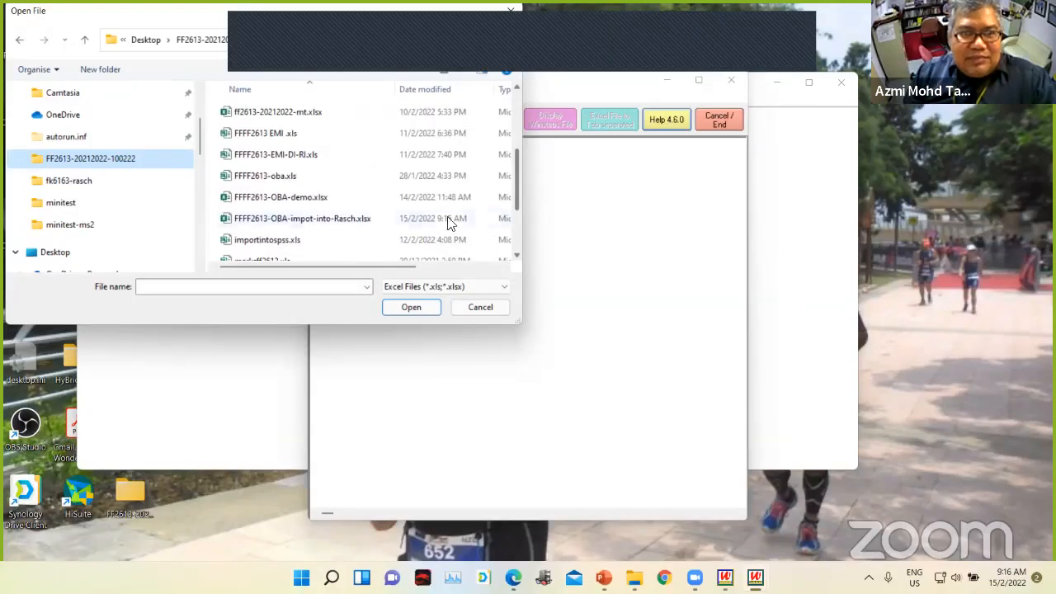
{"action": "left_click", "coordinate": [320, 218]}
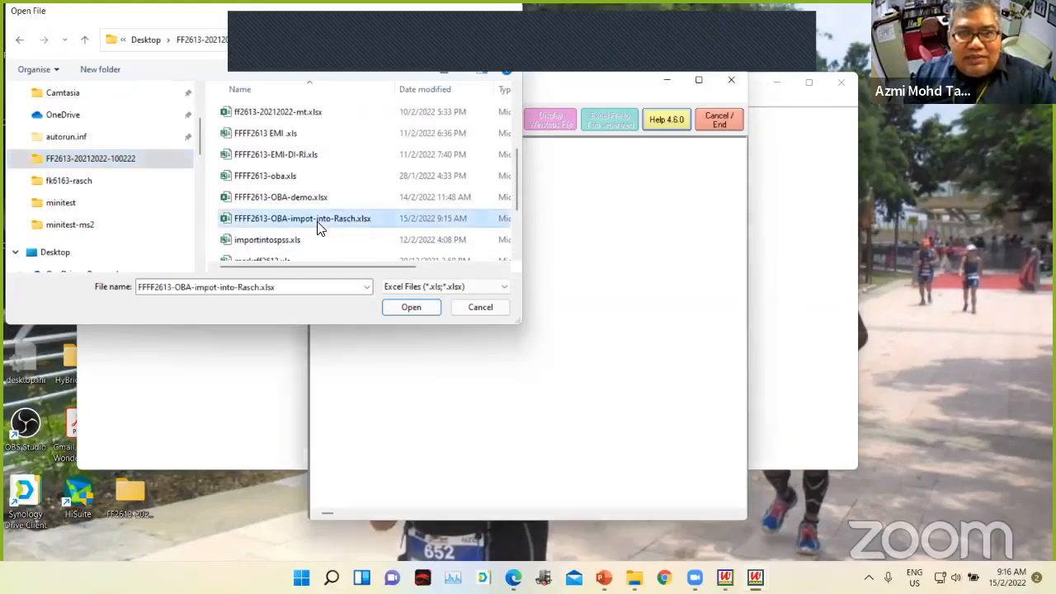
{"action": "left_click", "coordinate": [411, 307]}
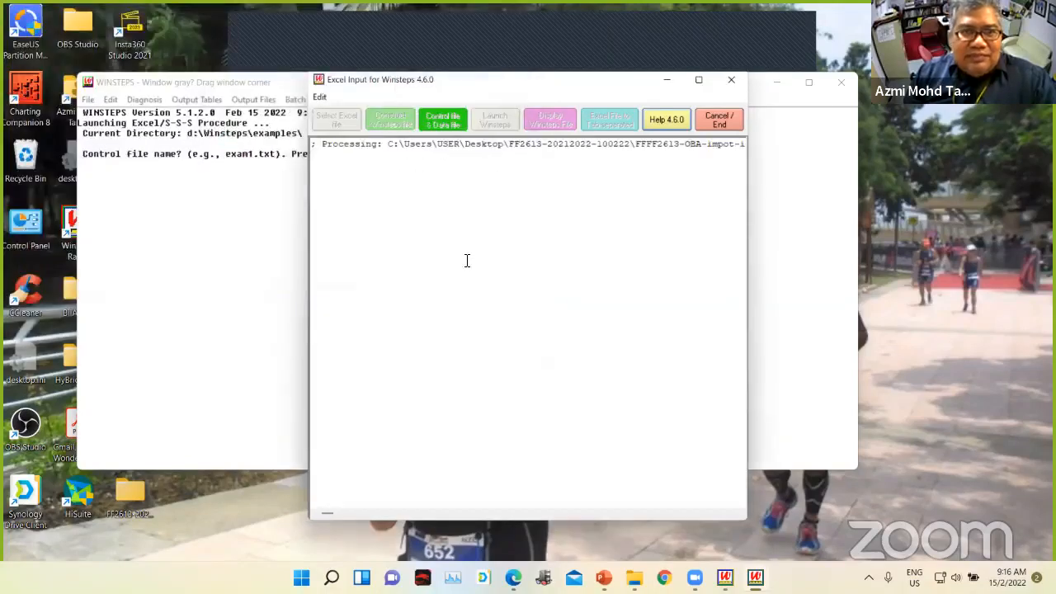
- Maximize the Excel input window and move the matric variable line under Person Label Variables
{"action": "left_click", "coordinate": [699, 79]}
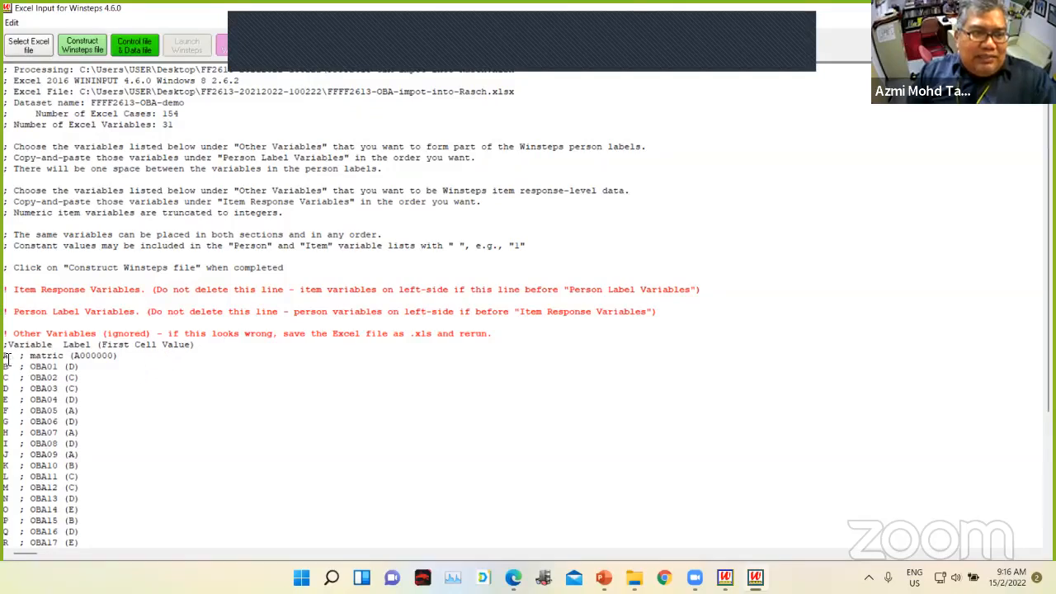
{"action": "left_click_drag", "start_coordinate": [4, 355], "coordinate": [124, 357]}
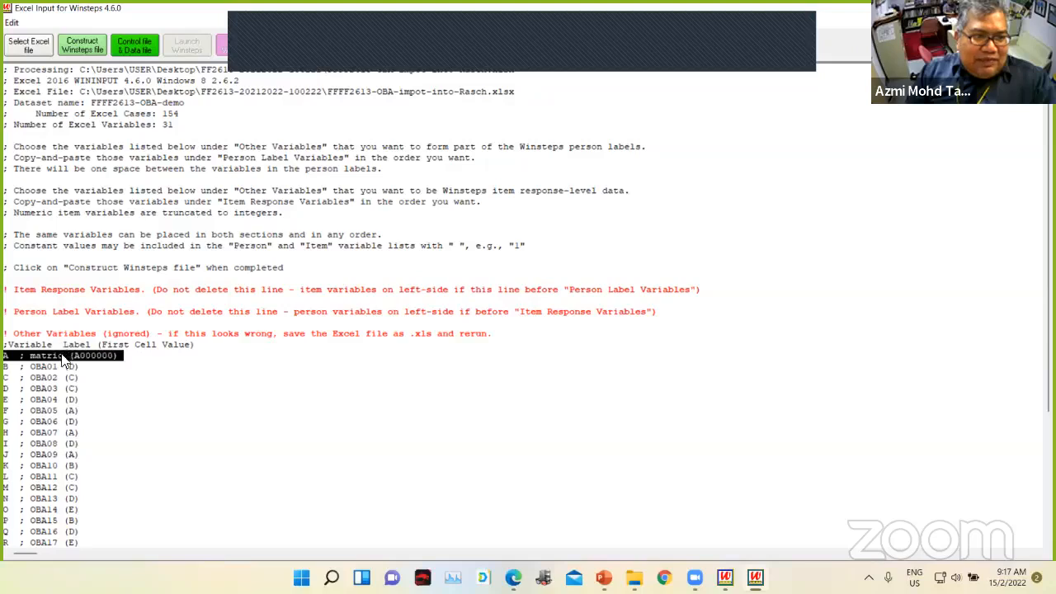
{"action": "left_click_drag", "start_coordinate": [62, 361], "coordinate": [73, 332]}
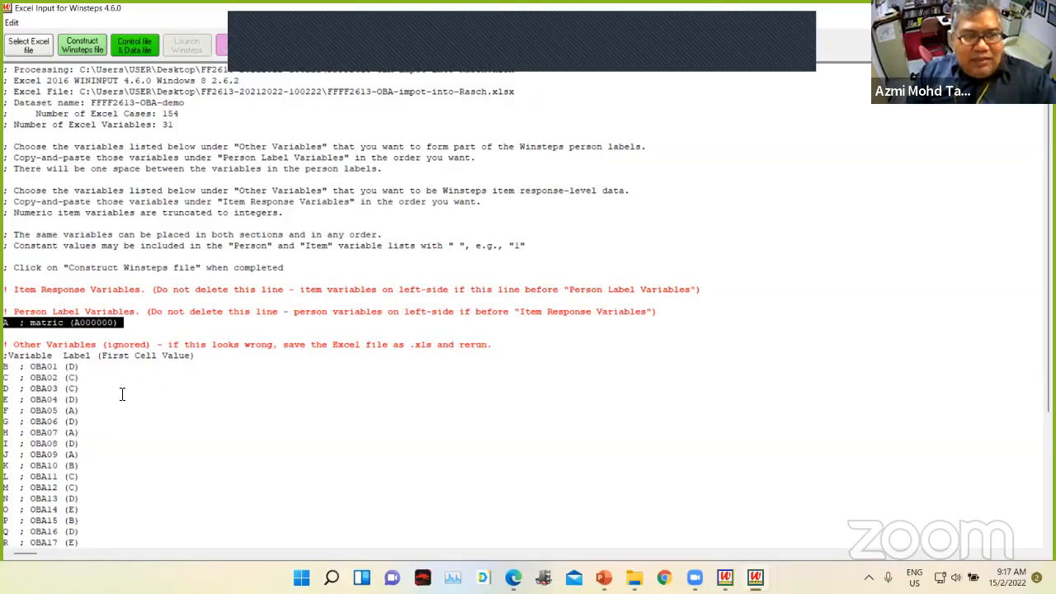
- Move the variable lines OBA01 through OBA30 from Other Variables to directly under Item Response Variables and check the arrangement
{"action": "scroll", "coordinate": [190, 385], "scroll_direction": "down", "scroll_amount": 3}
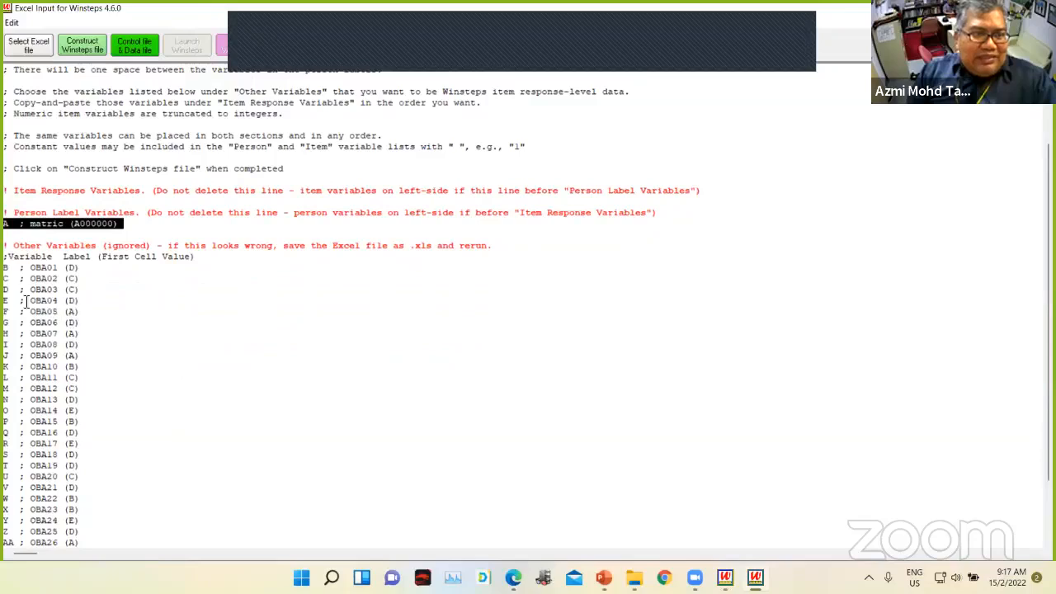
{"action": "left_click_drag", "start_coordinate": [4, 267], "coordinate": [123, 499]}
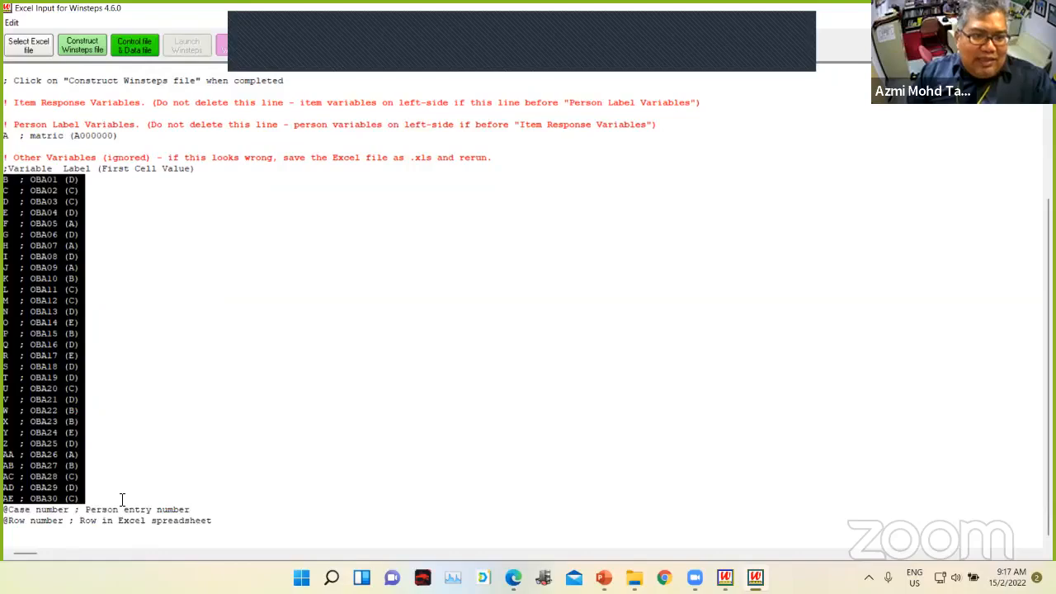
{"action": "scroll", "coordinate": [162, 427], "scroll_direction": "up", "scroll_amount": 4}
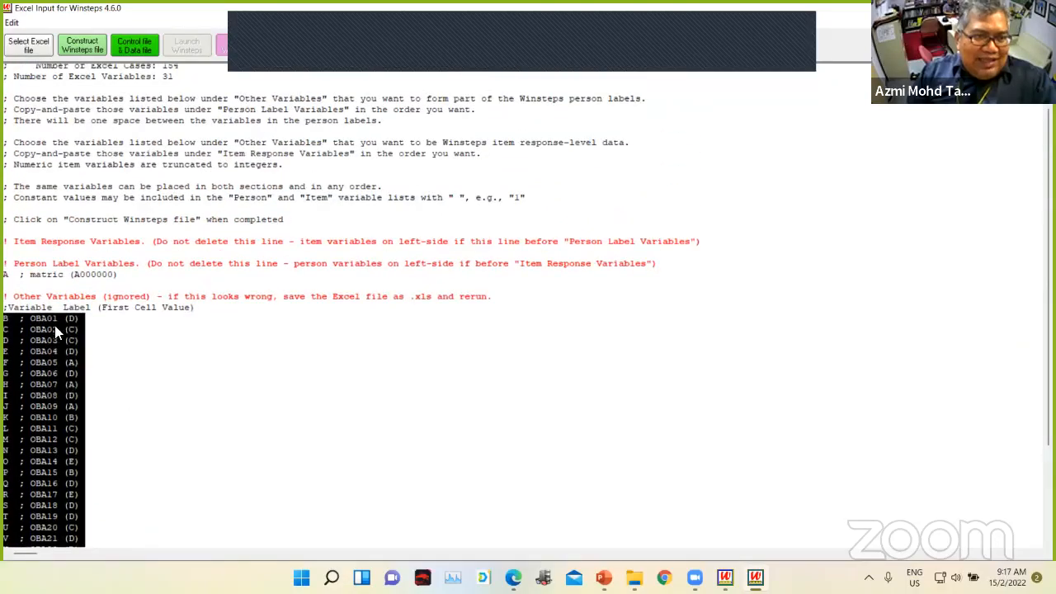
{"action": "scroll", "coordinate": [99, 330], "scroll_direction": "up", "scroll_amount": 1}
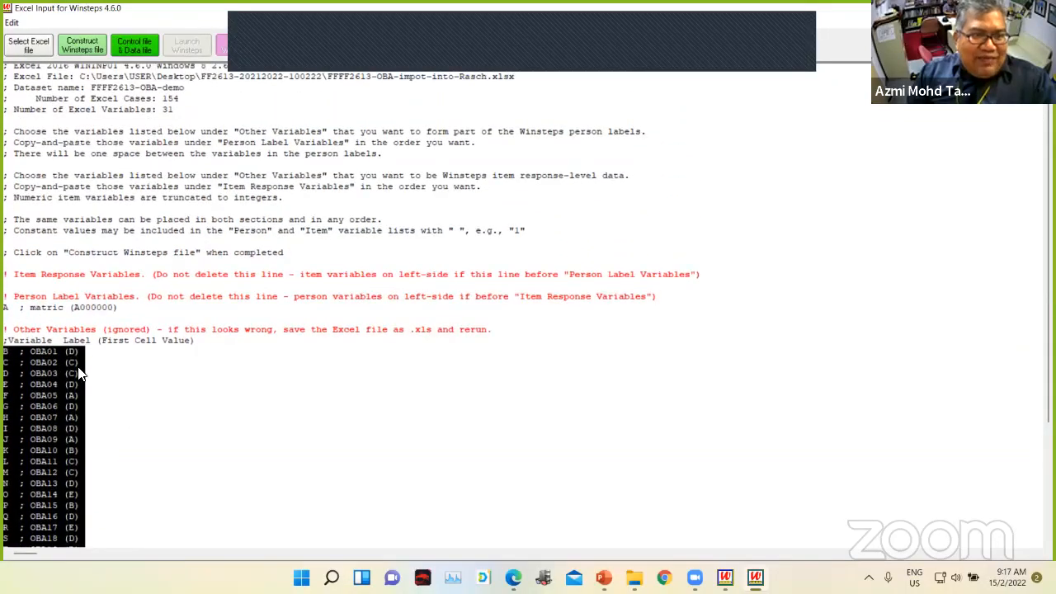
{"action": "scroll", "coordinate": [78, 370], "scroll_direction": "up", "scroll_amount": 1}
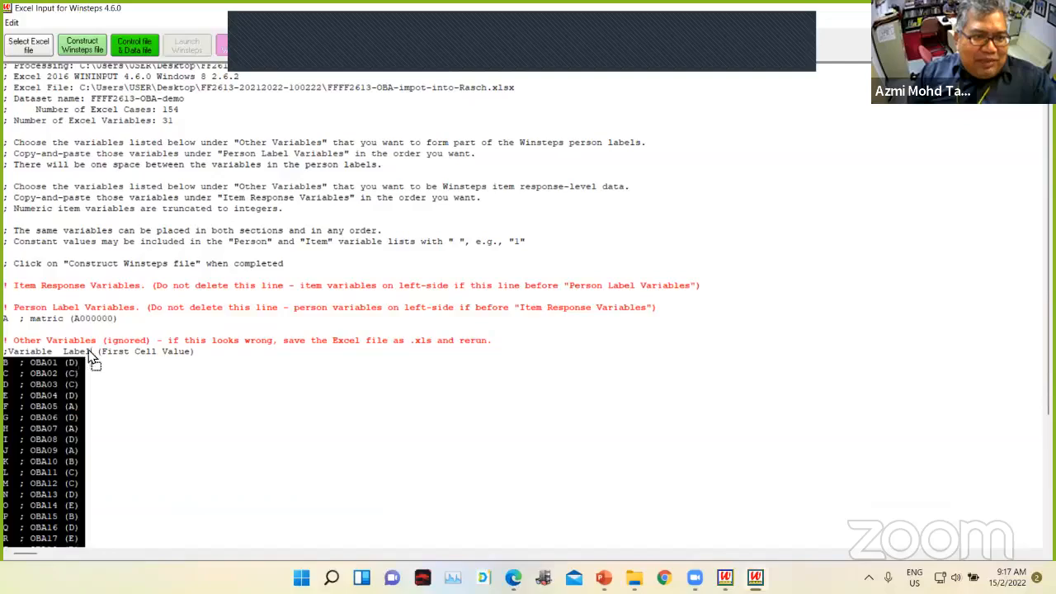
{"action": "left_click_drag", "start_coordinate": [81, 293], "coordinate": [83, 304]}
{"action": "scroll", "coordinate": [323, 340], "scroll_direction": "down", "scroll_amount": 3}
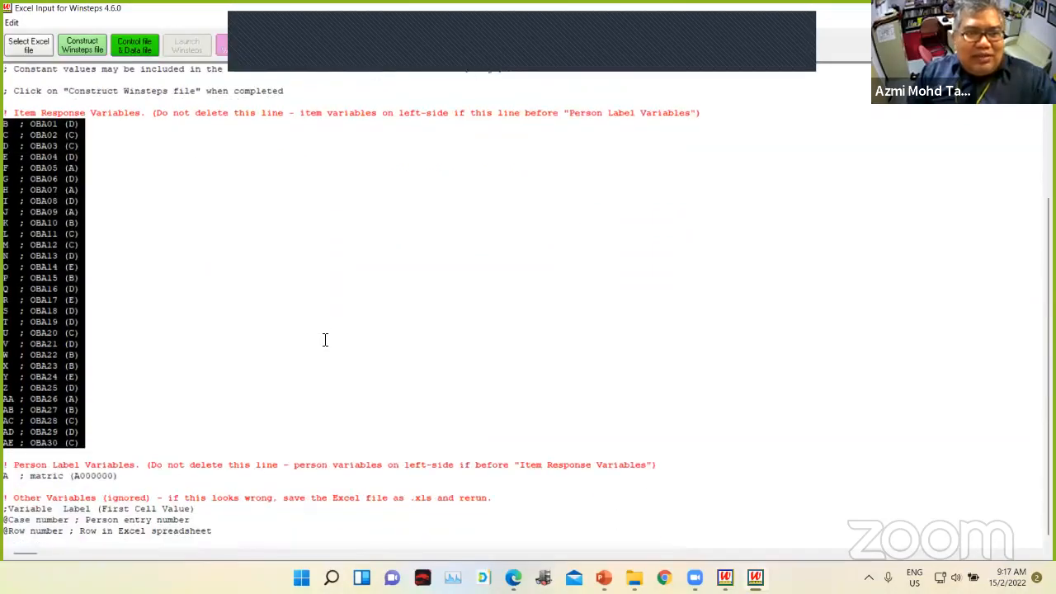
{"action": "scroll", "coordinate": [326, 340], "scroll_direction": "up", "scroll_amount": 3}
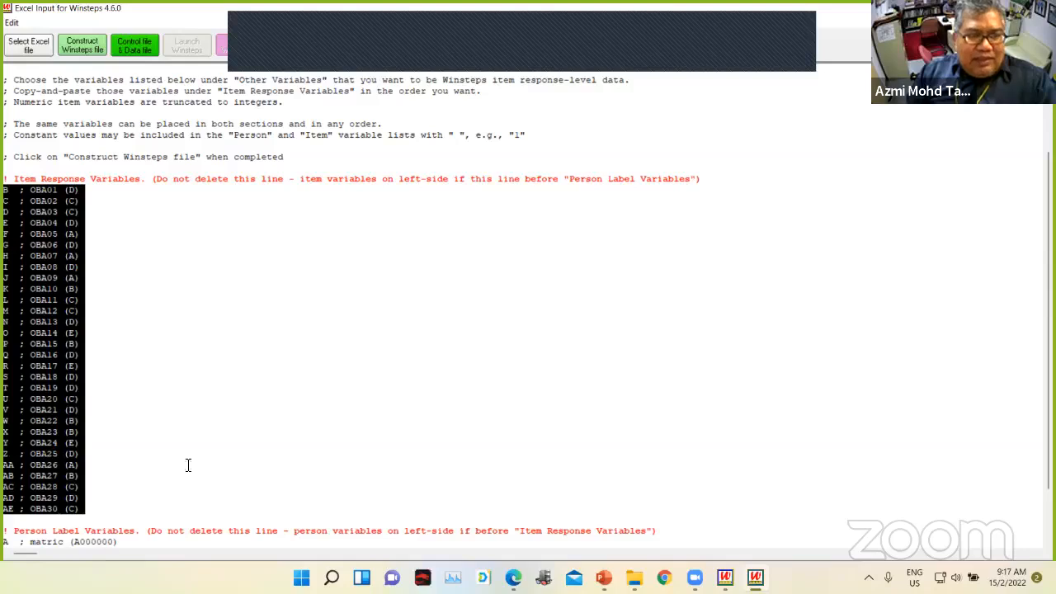
{"action": "scroll", "coordinate": [231, 450], "scroll_direction": "down", "scroll_amount": 2}
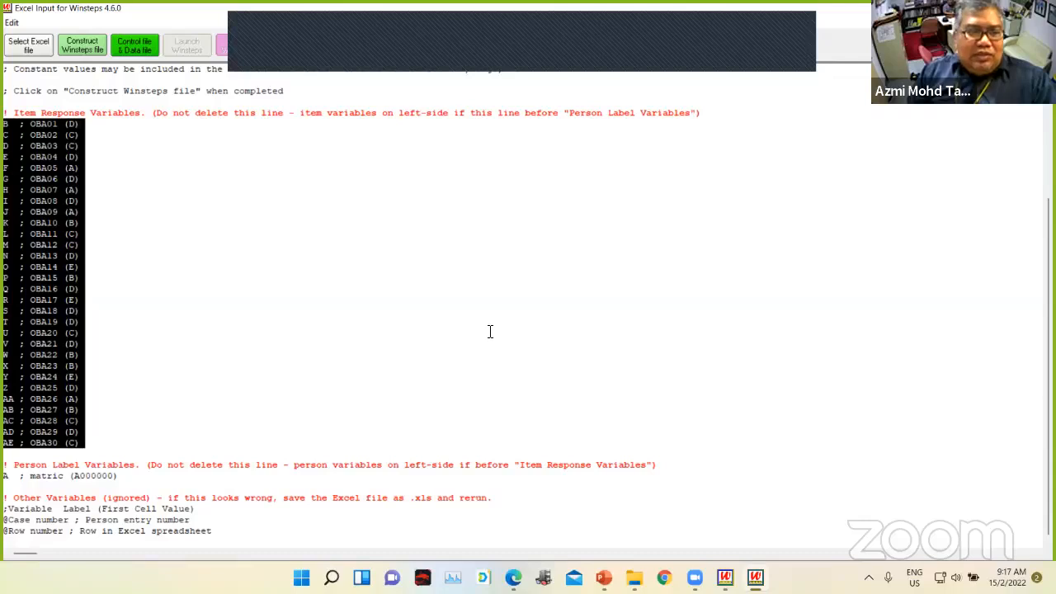
- Construct the Winsteps control and data file and save it as ff2613-OBA-rasch-demo in text format
{"action": "left_click", "coordinate": [93, 47]}
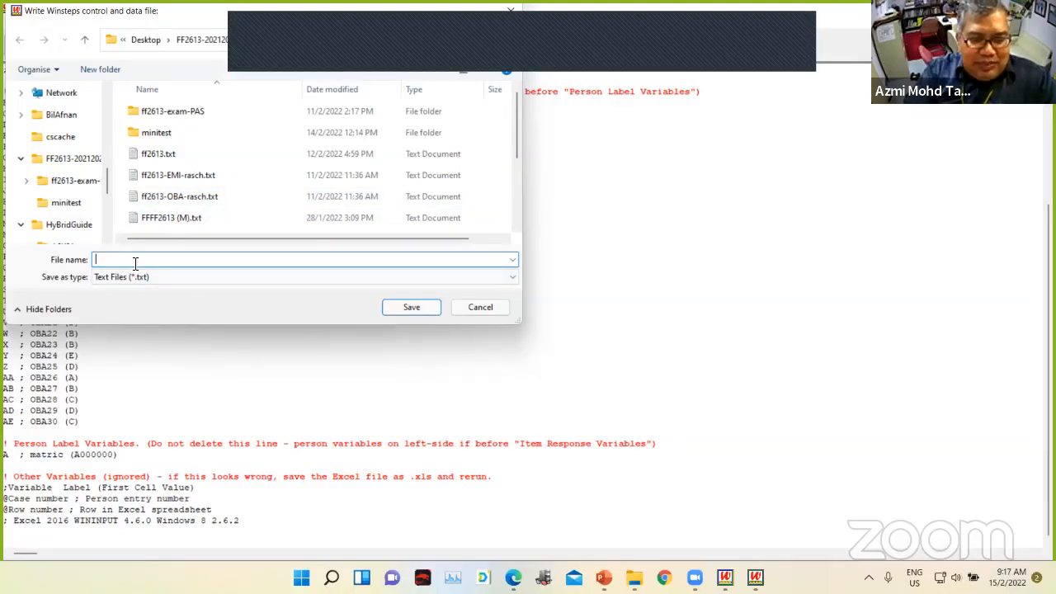
{"action": "type", "text": "ff2"}
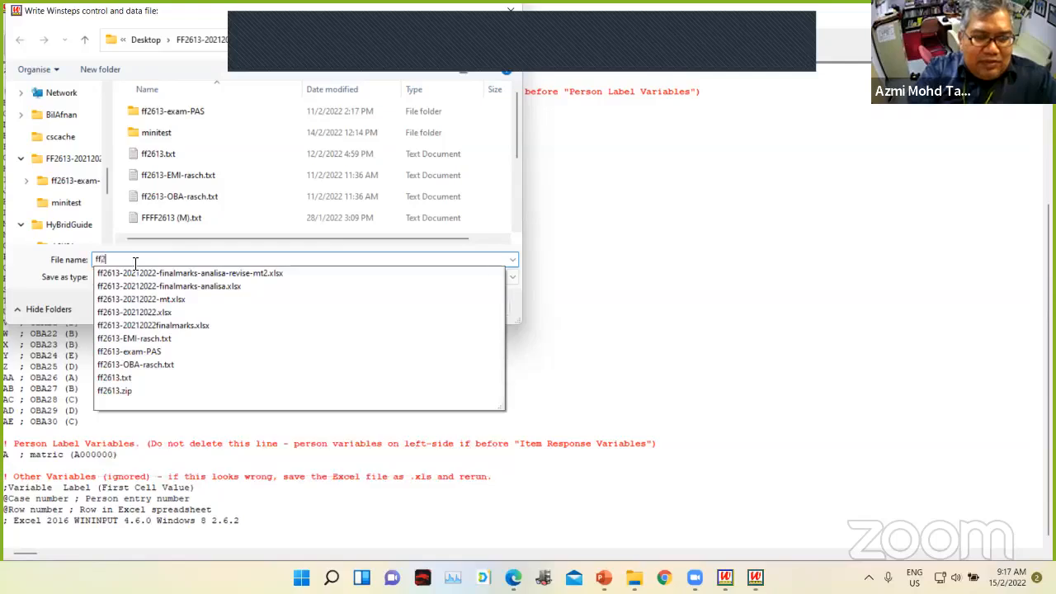
{"action": "type", "text": "613"}
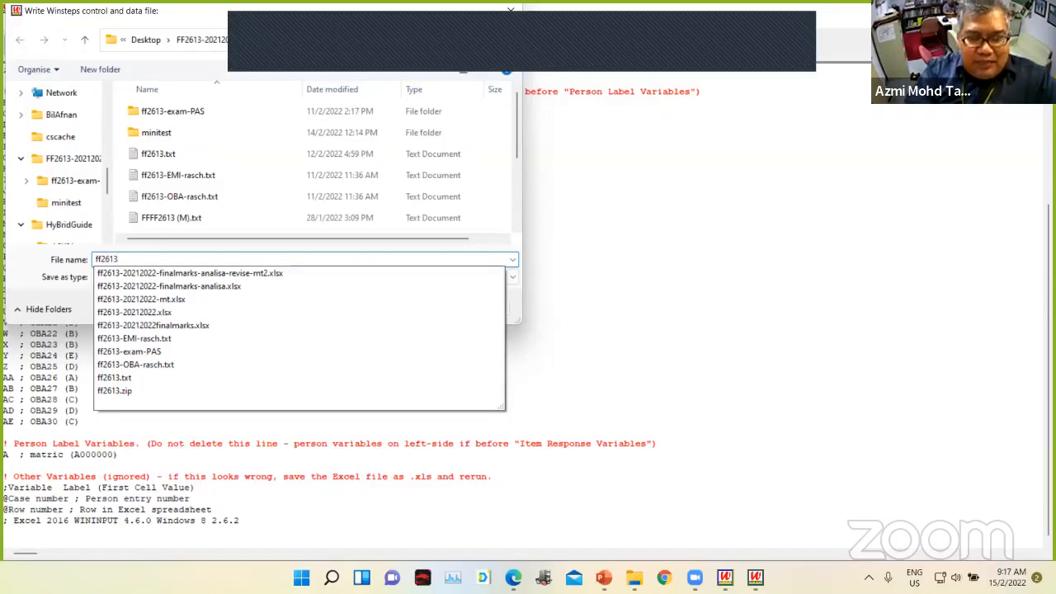
{"action": "type", "text": "-OB"}
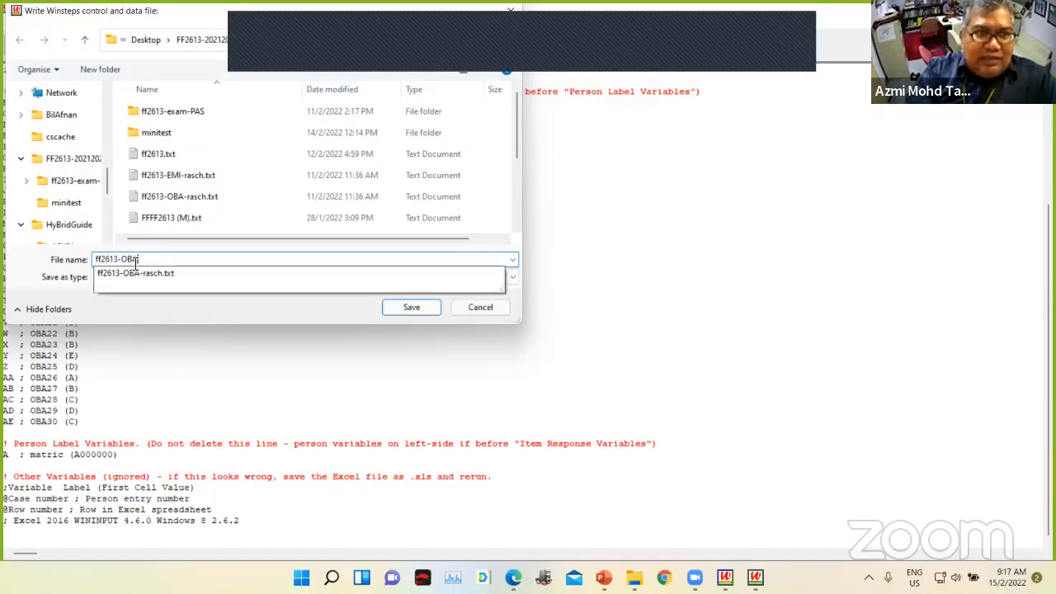
{"action": "type", "text": "A"}
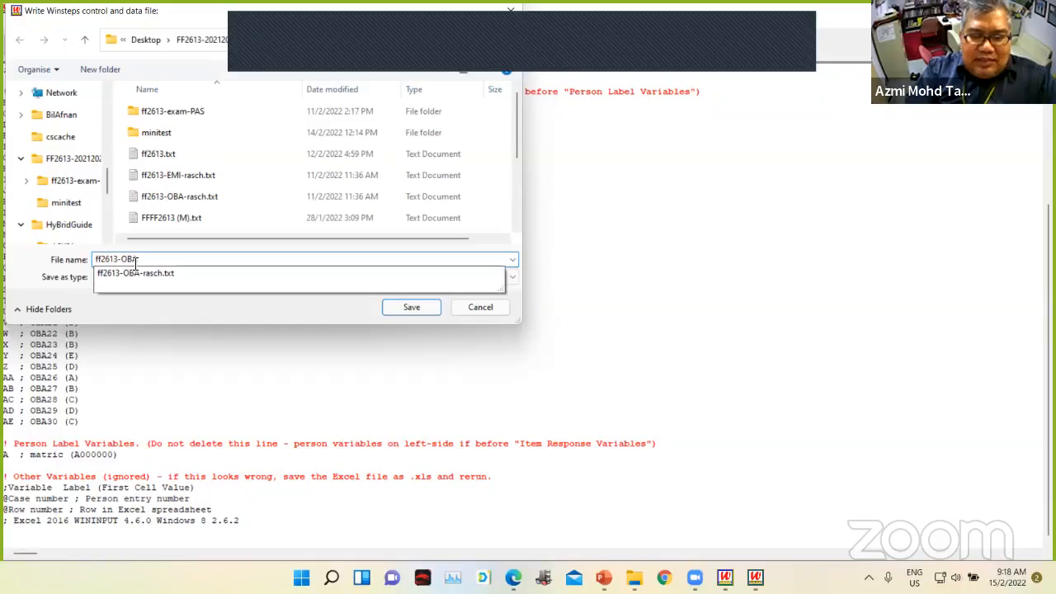
{"action": "type", "text": "-rasc"}
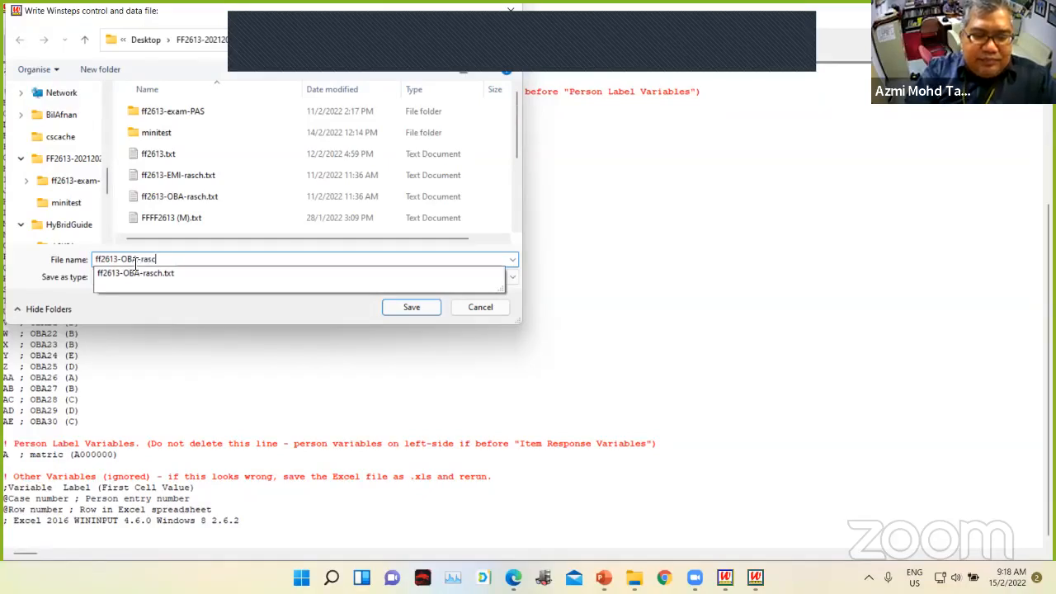
{"action": "type", "text": "h-demo"}
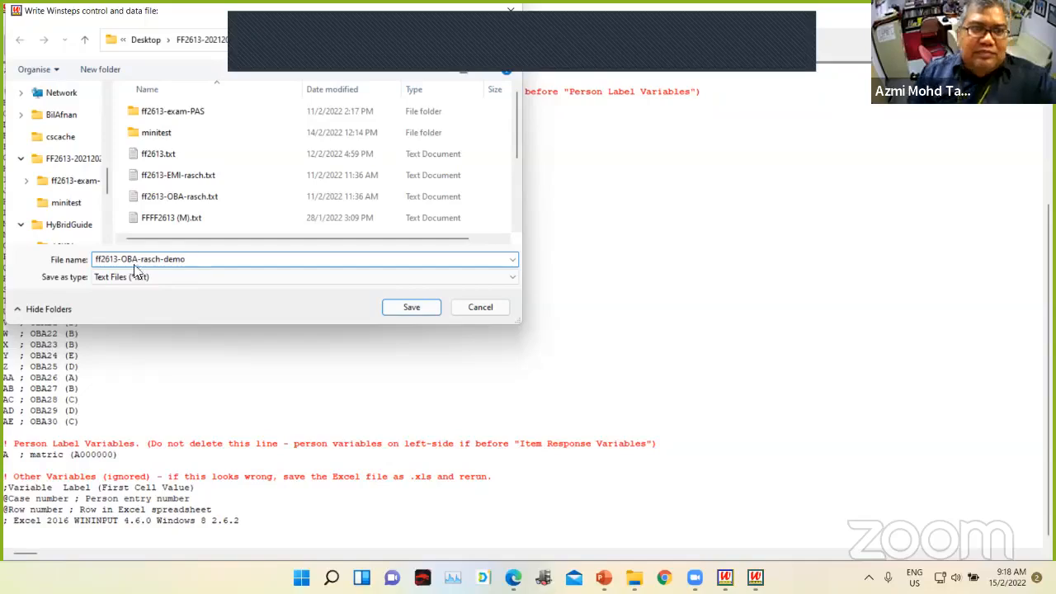
{"action": "left_click", "coordinate": [404, 310]}
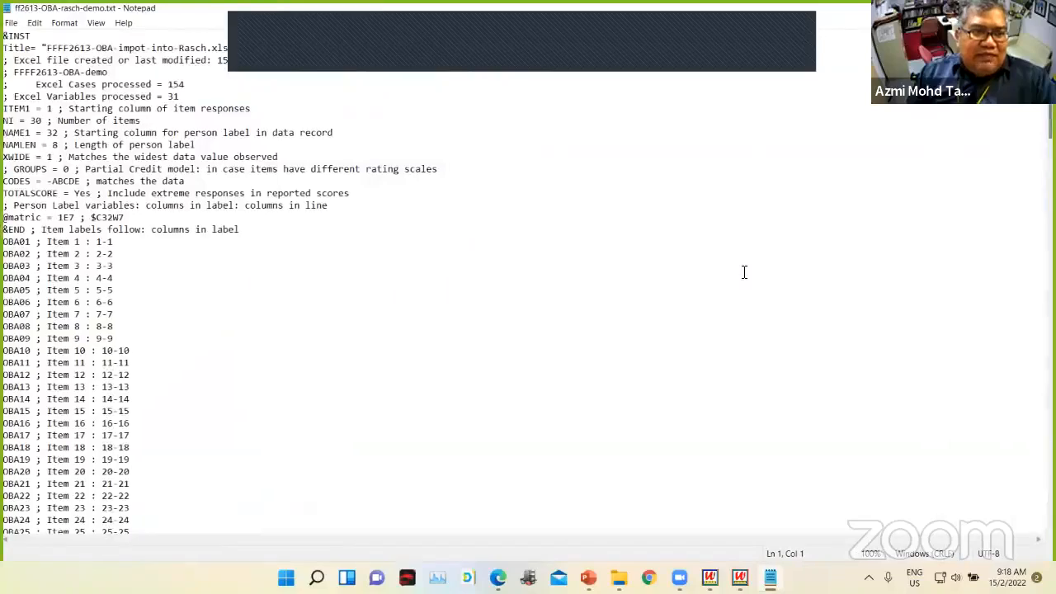
- Look through the answer strings and matric labels in the generated data file, returning to the control settings at its start
{"action": "scroll", "coordinate": [746, 272], "scroll_direction": "down", "scroll_amount": 5}
{"action": "scroll", "coordinate": [744, 272], "scroll_direction": "down", "scroll_amount": 15}
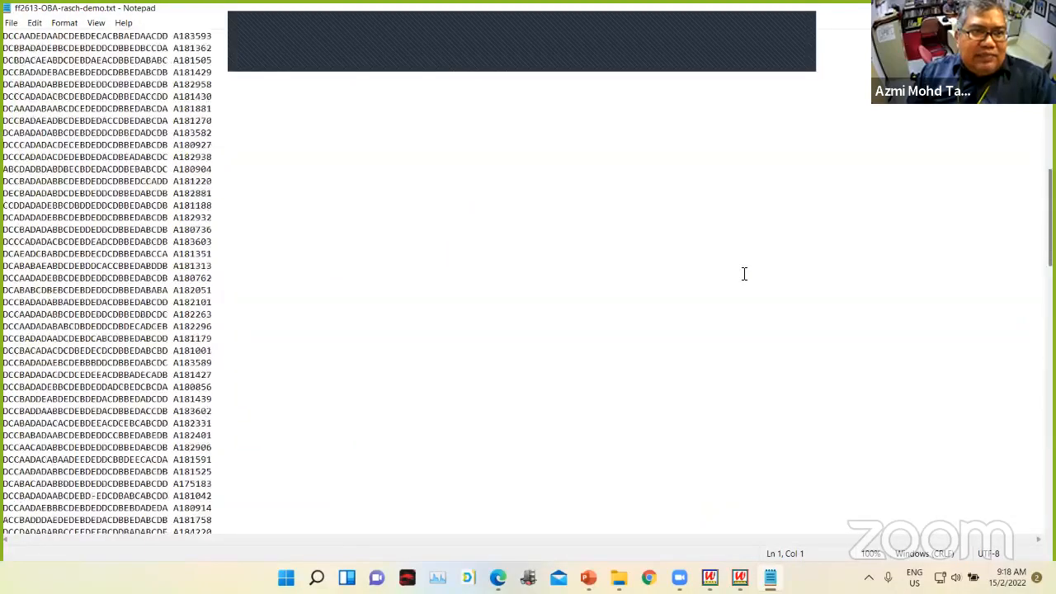
{"action": "scroll", "coordinate": [744, 274], "scroll_direction": "up", "scroll_amount": 11}
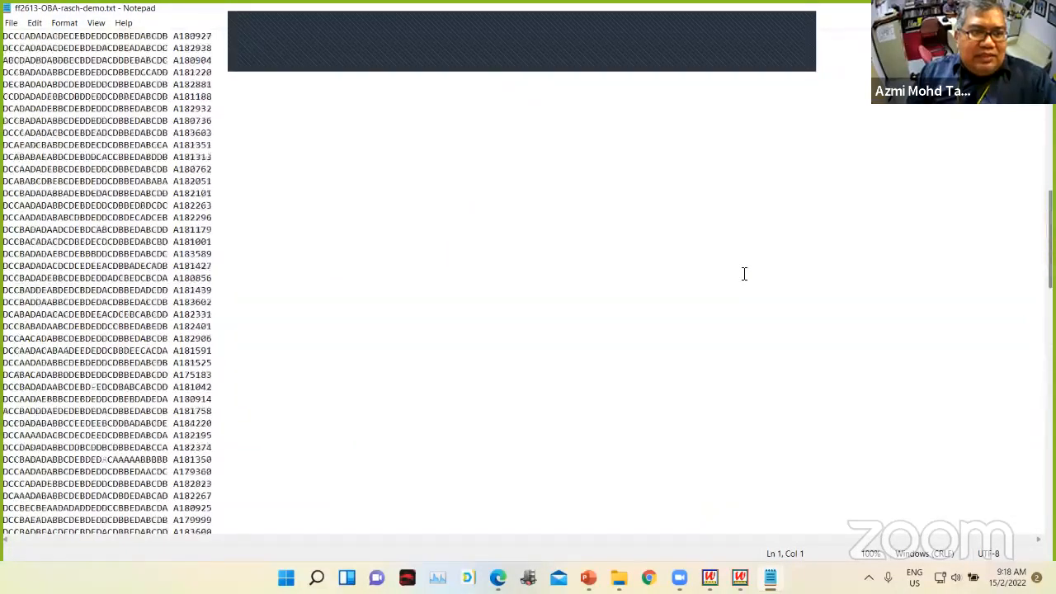
{"action": "scroll", "coordinate": [744, 274], "scroll_direction": "down", "scroll_amount": 2}
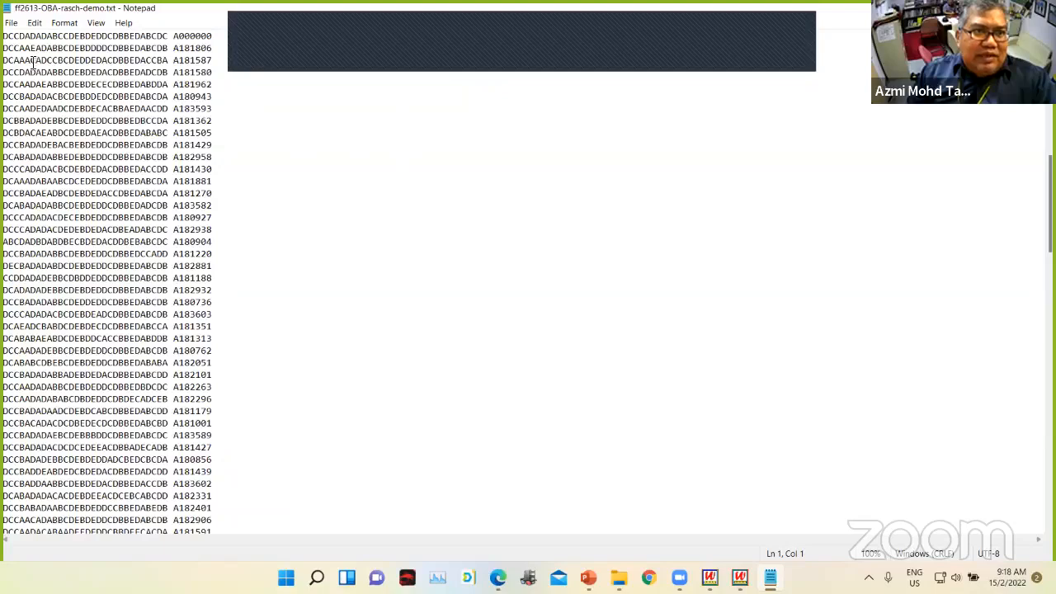
{"action": "scroll", "coordinate": [192, 421], "scroll_direction": "down", "scroll_amount": 12}
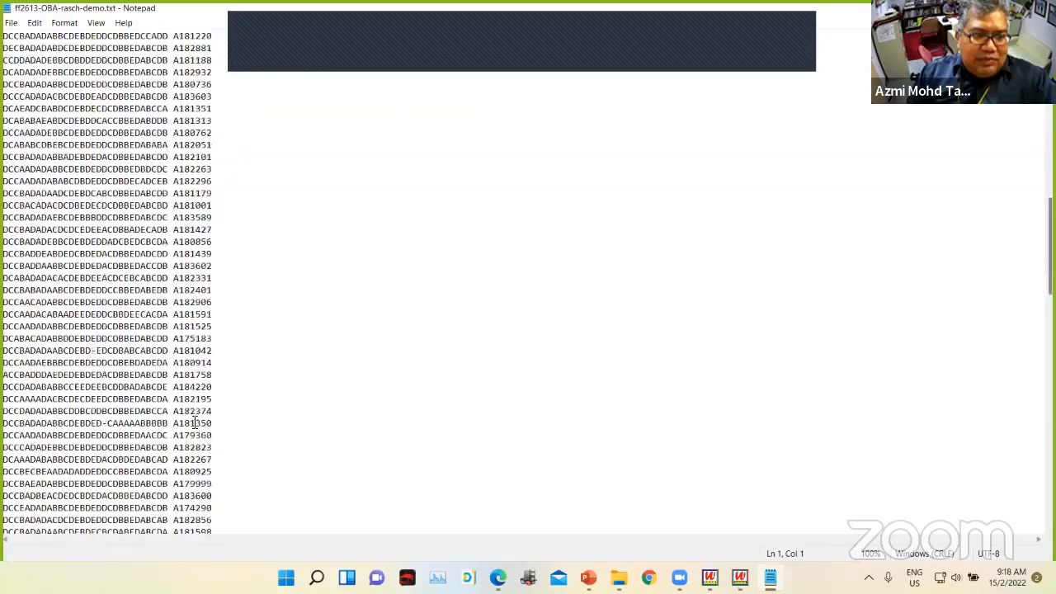
{"action": "scroll", "coordinate": [193, 425], "scroll_direction": "down", "scroll_amount": 20}
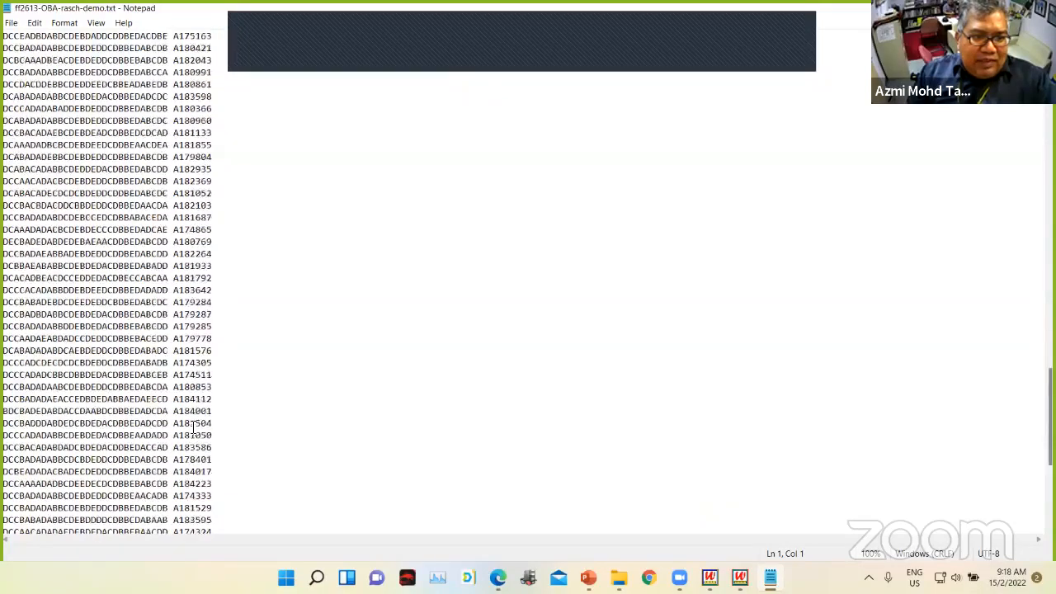
{"action": "scroll", "coordinate": [195, 426], "scroll_direction": "up", "scroll_amount": 20}
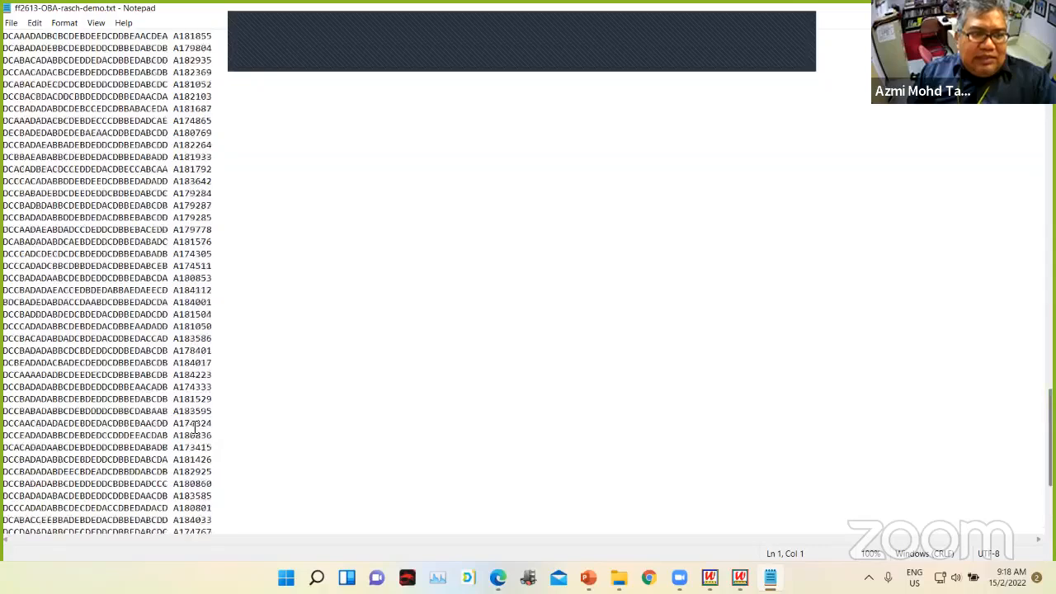
{"action": "scroll", "coordinate": [198, 429], "scroll_direction": "down", "scroll_amount": 7}
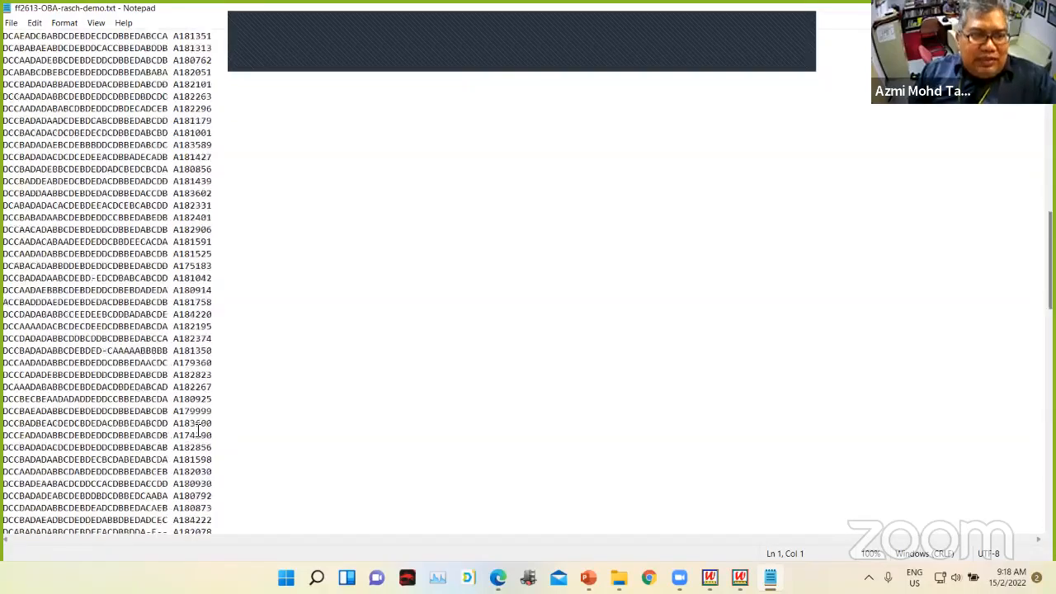
{"action": "scroll", "coordinate": [199, 429], "scroll_direction": "up", "scroll_amount": 20}
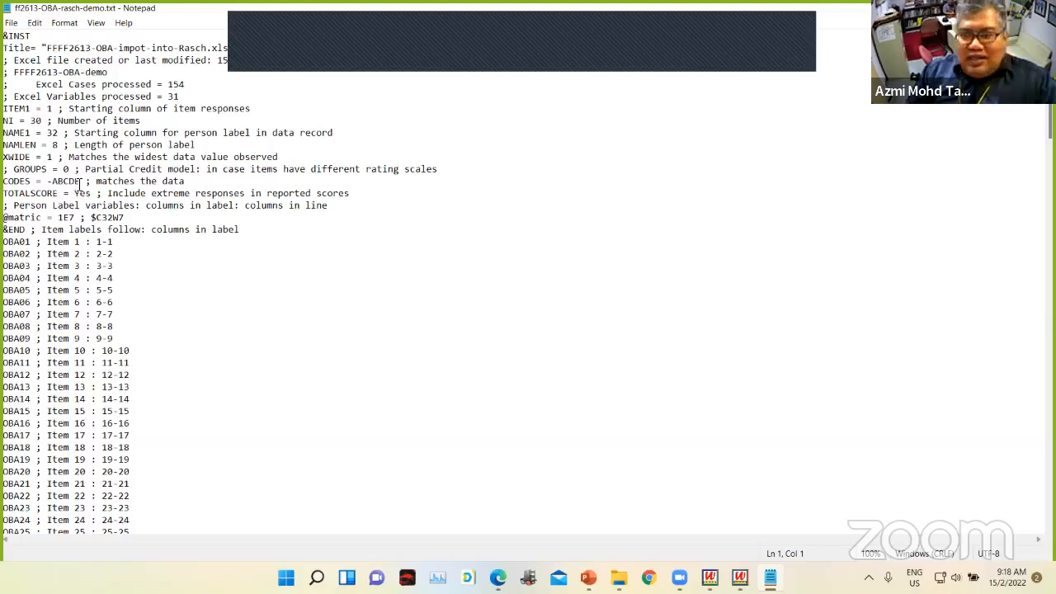
{"action": "left_click", "coordinate": [97, 24]}
{"action": "mouse_move", "coordinate": [111, 39]}
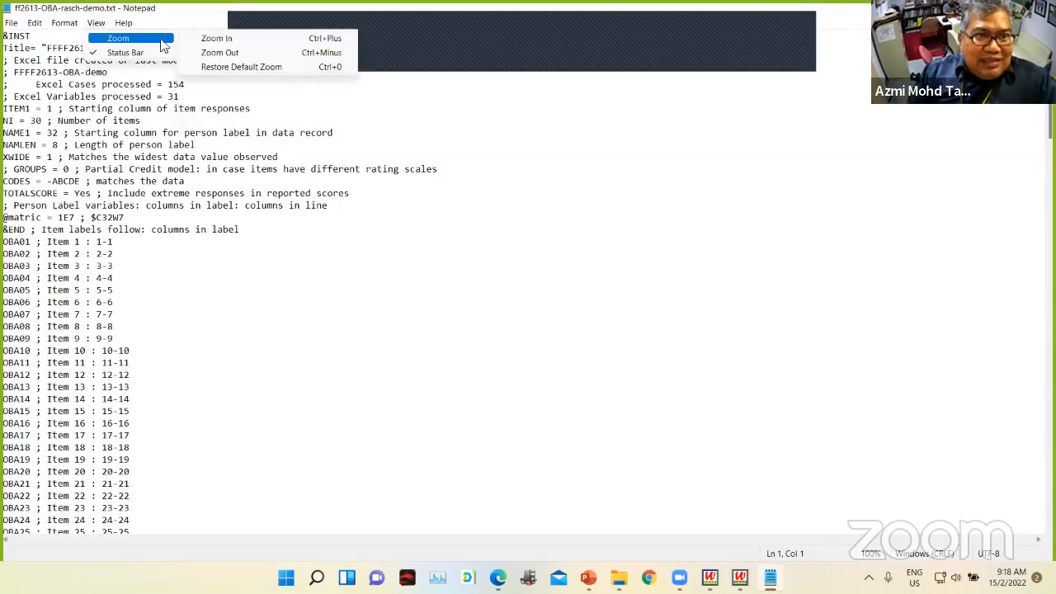
{"action": "left_click", "coordinate": [228, 51]}
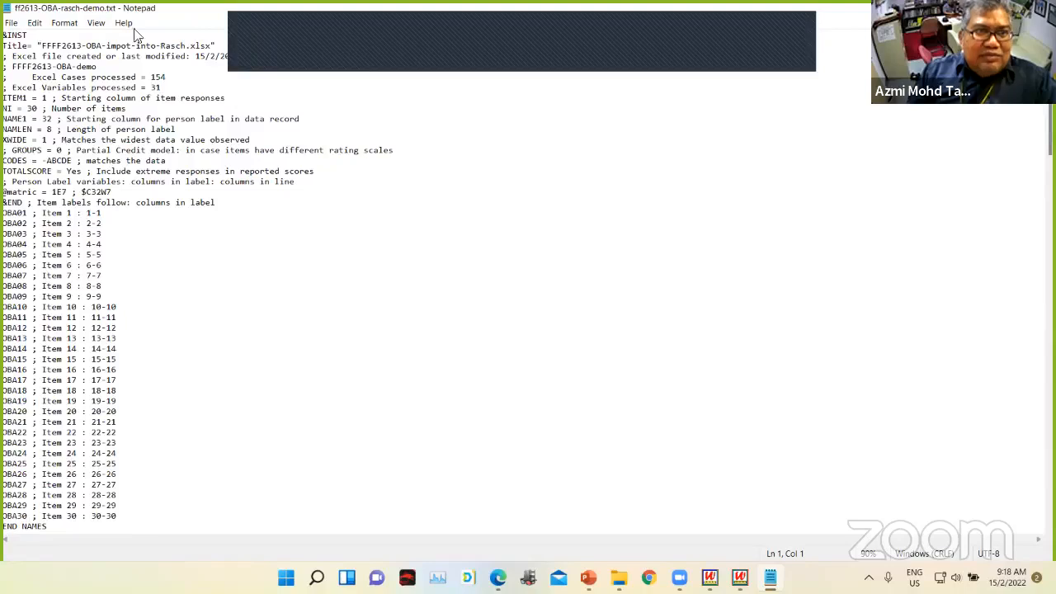
{"action": "left_click", "coordinate": [97, 23]}
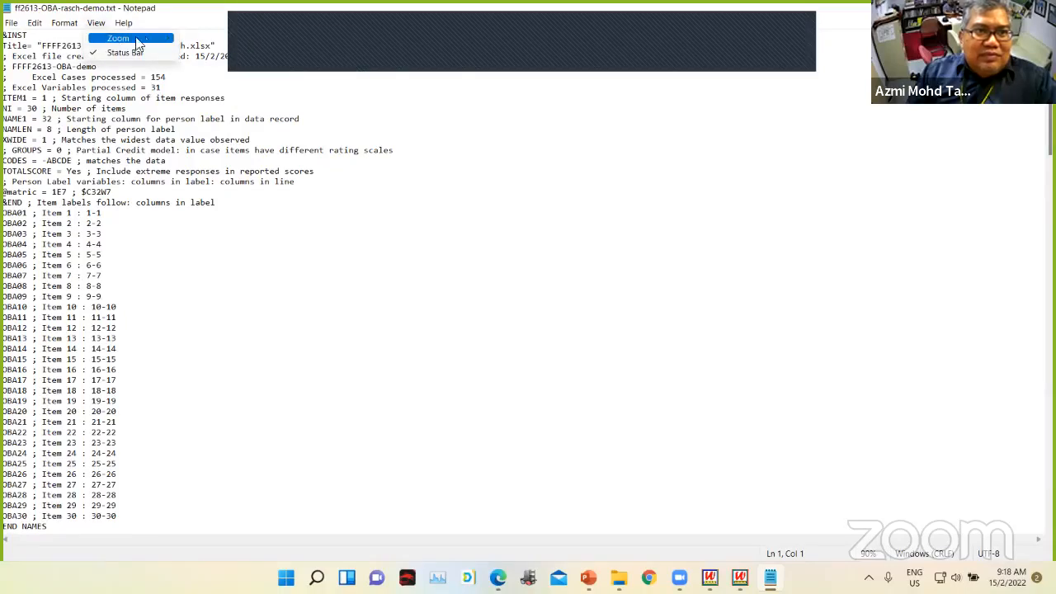
{"action": "mouse_move", "coordinate": [112, 40]}
{"action": "left_click", "coordinate": [211, 39]}
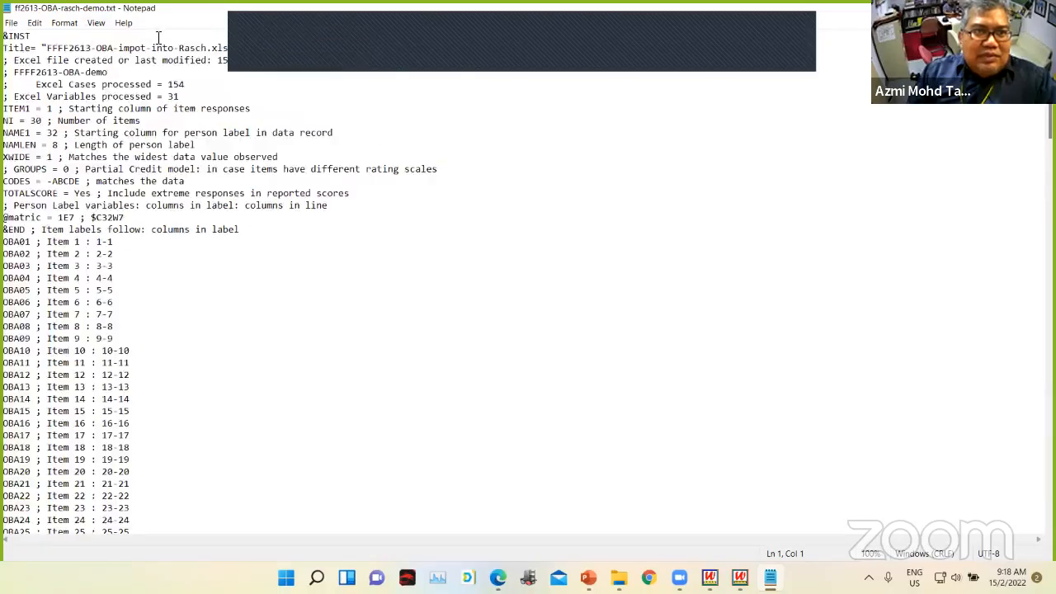
- Enlarge the text display of ff2613-OBA-rasch-demo.txt to 130%
{"action": "left_click", "coordinate": [97, 23]}
{"action": "left_click", "coordinate": [206, 36]}
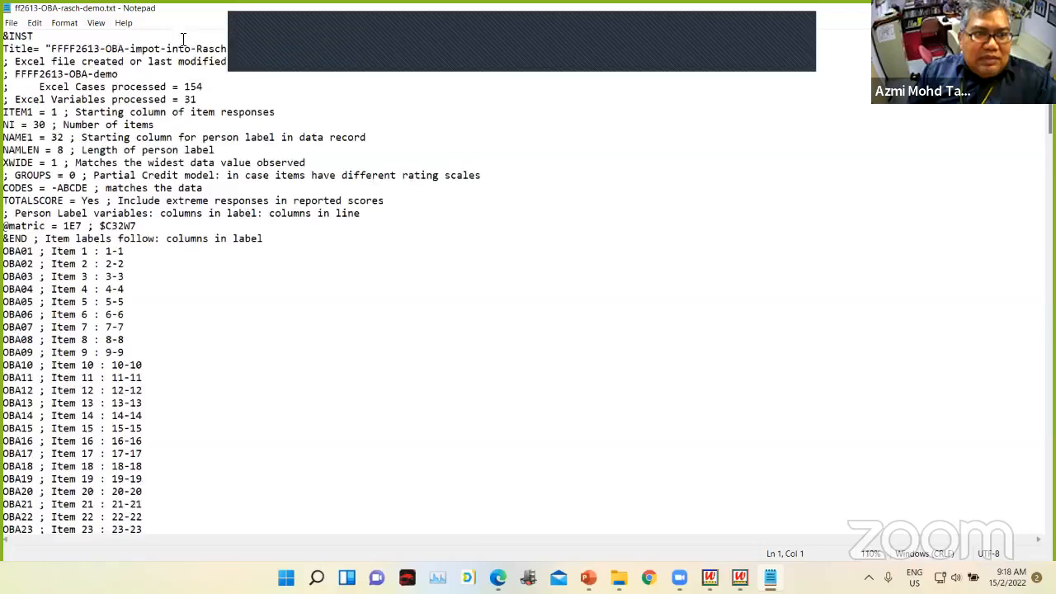
{"action": "left_click", "coordinate": [97, 23]}
{"action": "mouse_move", "coordinate": [121, 39]}
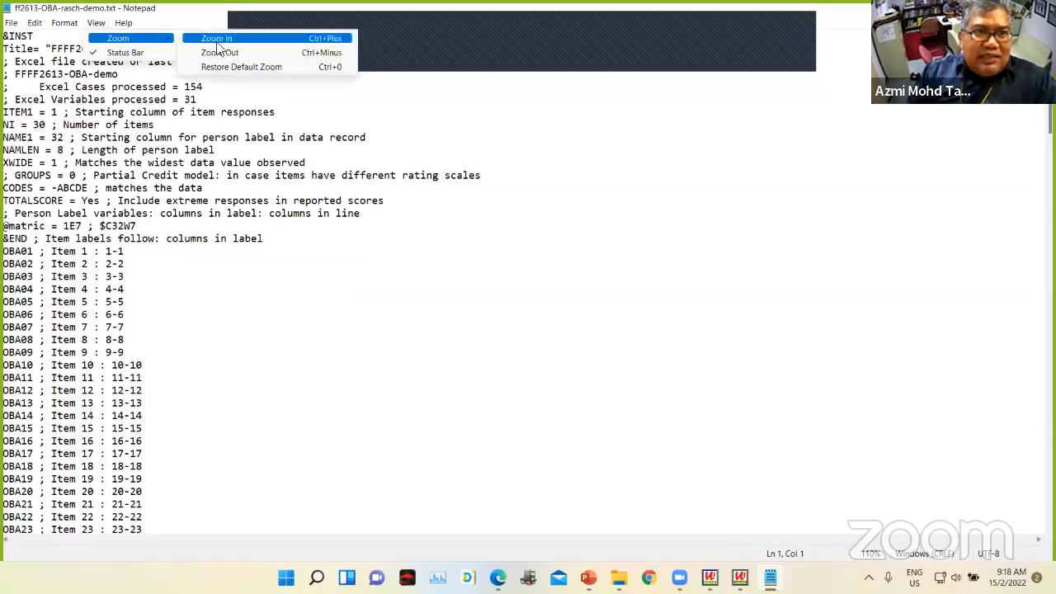
{"action": "left_click", "coordinate": [210, 37]}
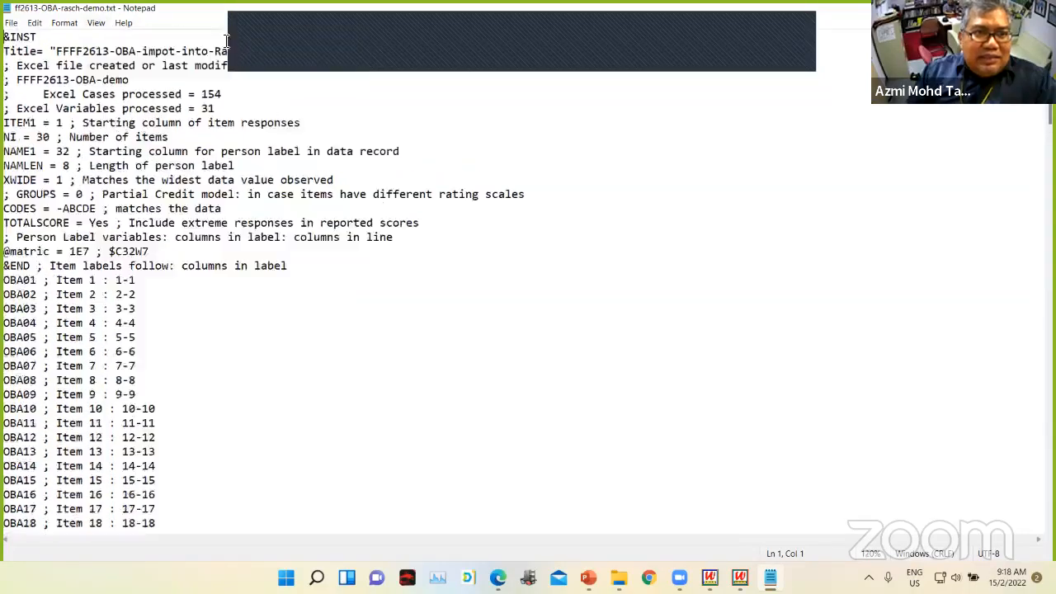
{"action": "left_click", "coordinate": [96, 23]}
{"action": "mouse_move", "coordinate": [109, 38]}
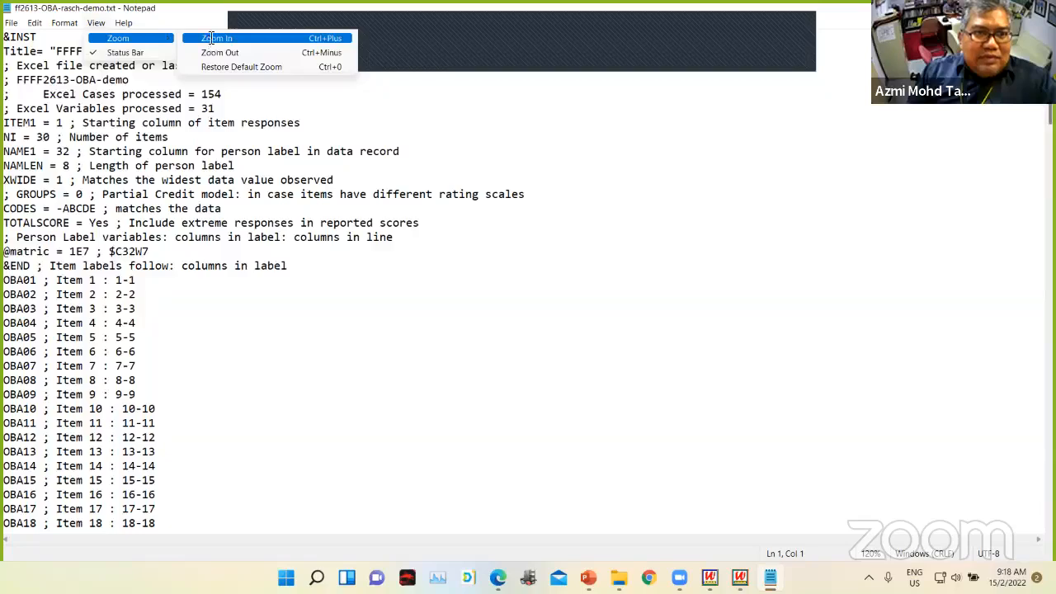
{"action": "left_click", "coordinate": [212, 38]}
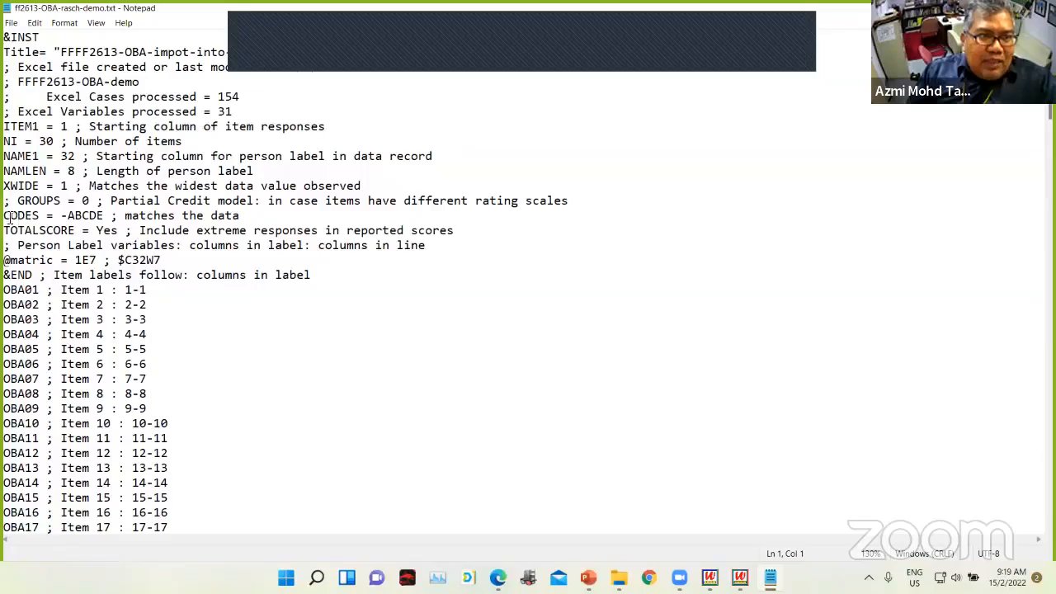
- Add a new line reading KEYS= directly below the CODES line in the control section
{"action": "left_click", "coordinate": [250, 216]}
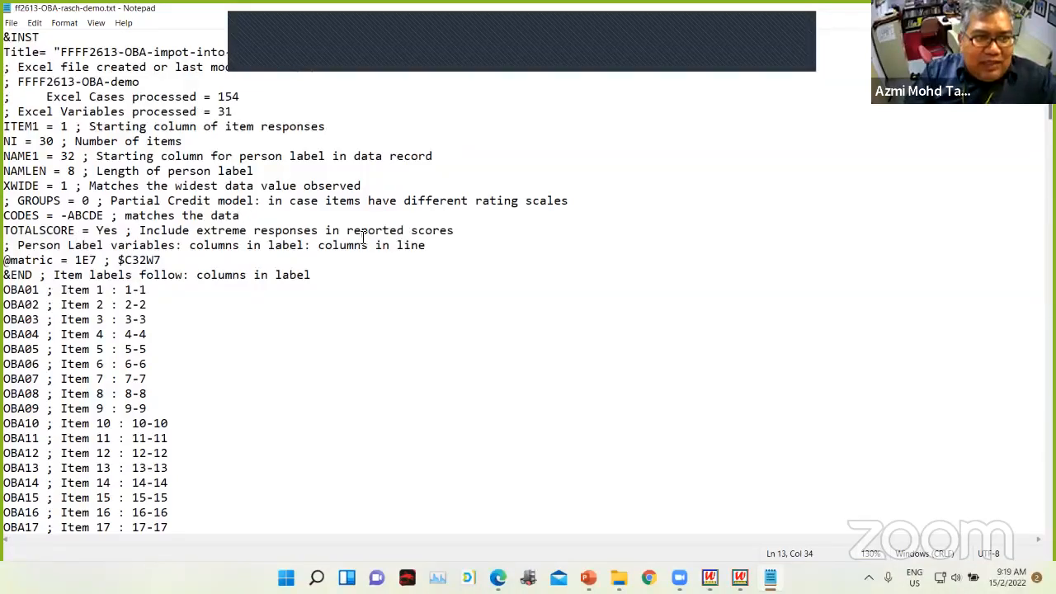
{"action": "key", "text": "Return"}
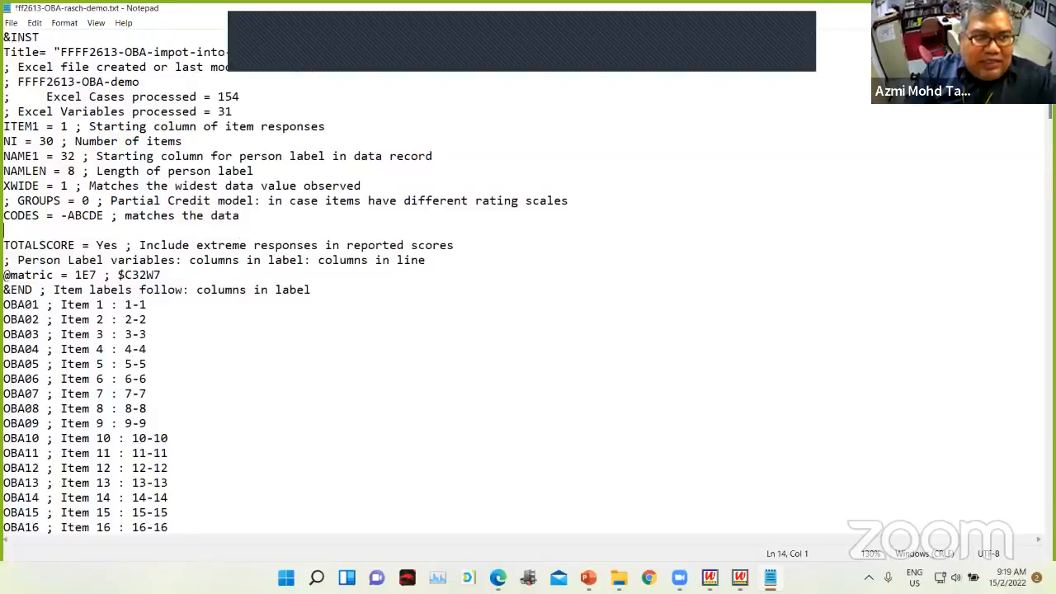
{"action": "type", "text": "KE"}
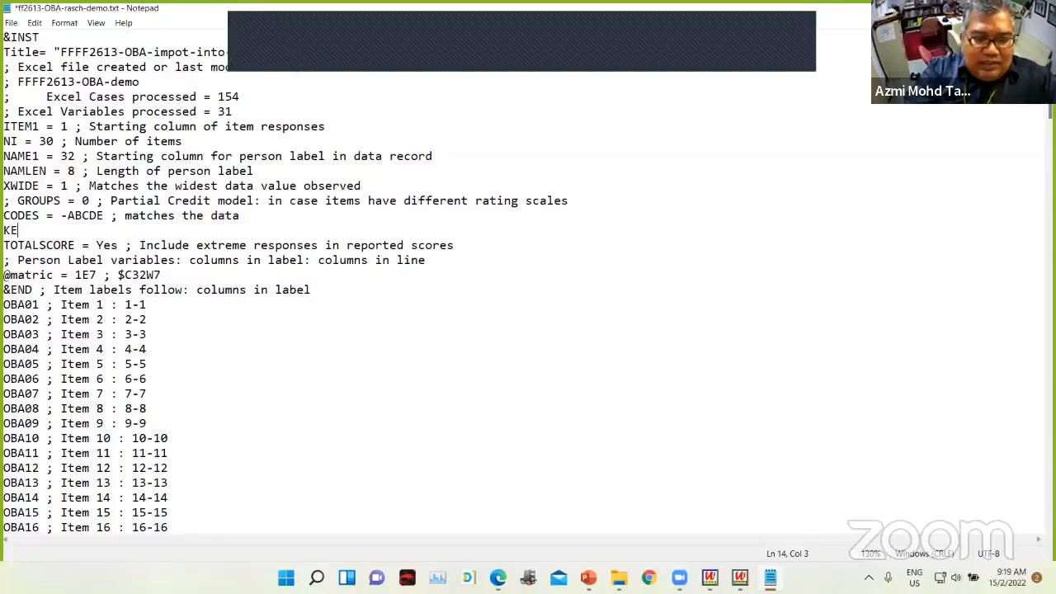
{"action": "type", "text": "YS="}
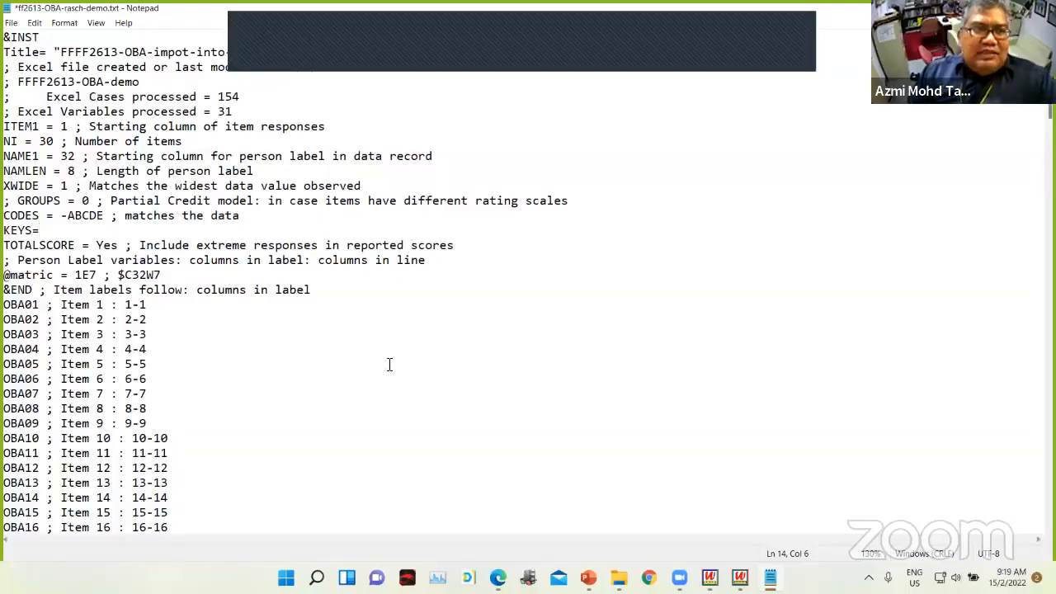
{"action": "scroll", "coordinate": [389, 363], "scroll_direction": "down", "scroll_amount": 3}
{"action": "scroll", "coordinate": [388, 361], "scroll_direction": "up", "scroll_amount": 3}
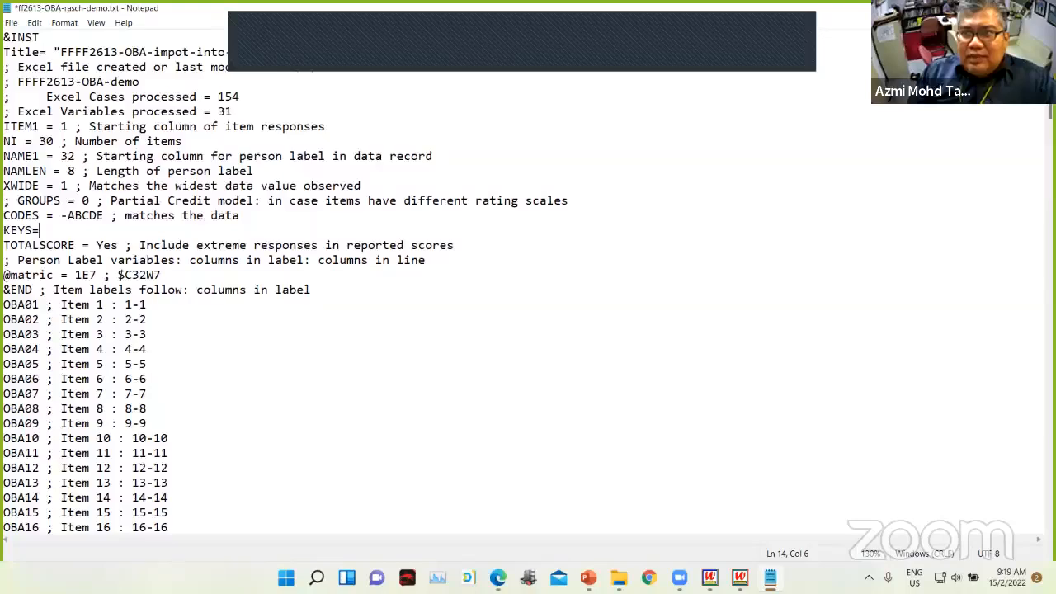
{"action": "left_click", "coordinate": [977, 8]}
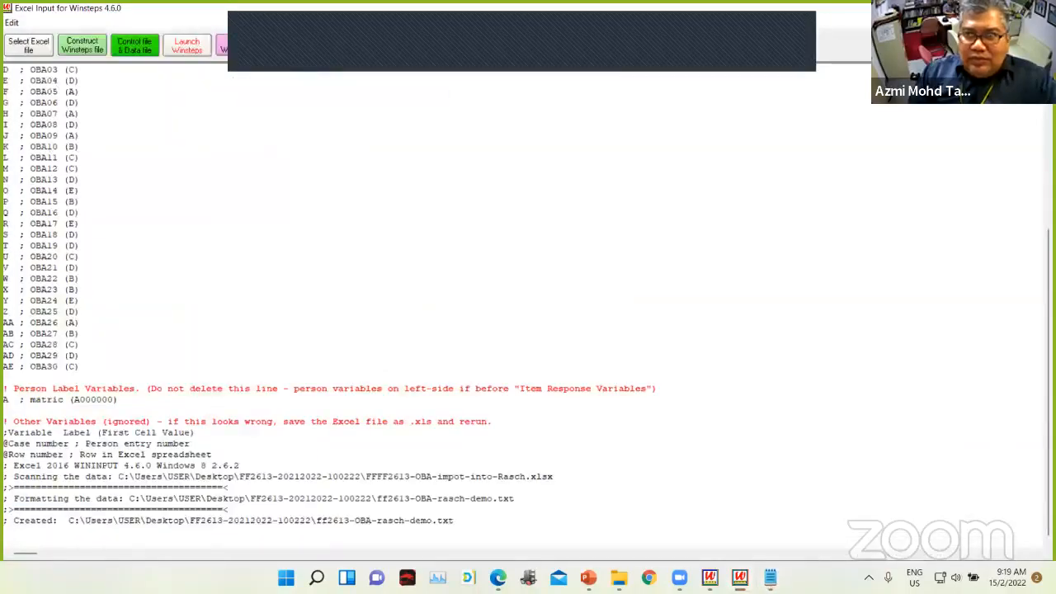
{"action": "left_click", "coordinate": [977, 8]}
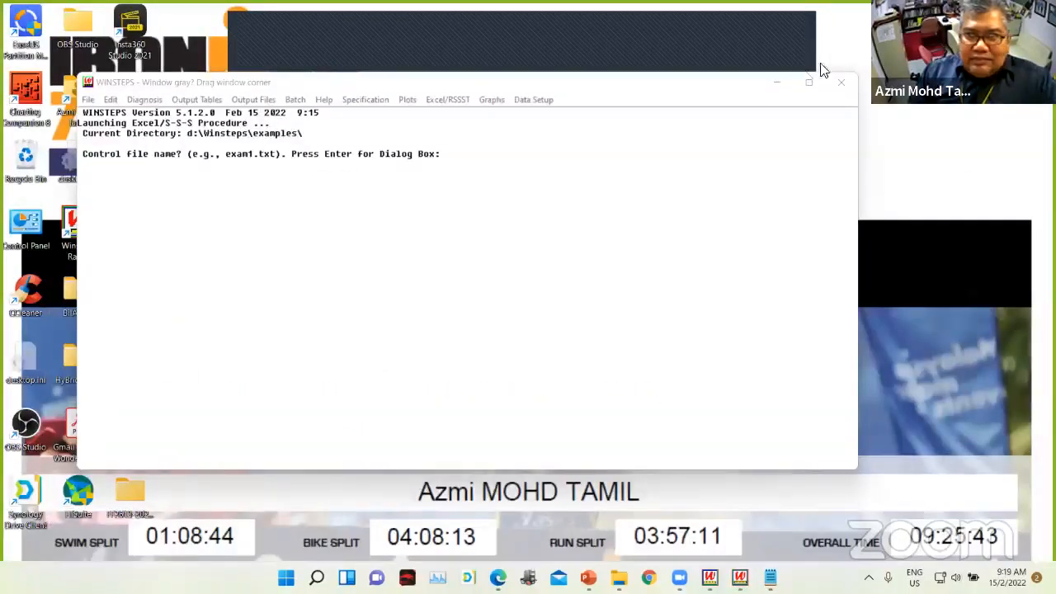
{"action": "left_click", "coordinate": [777, 83]}
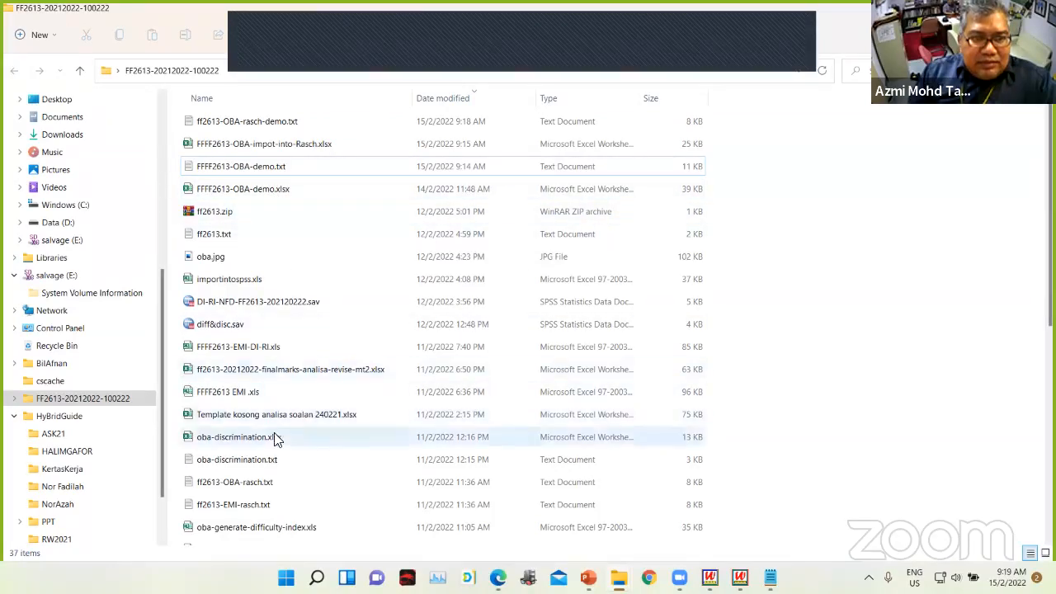
{"action": "left_click", "coordinate": [242, 486]}
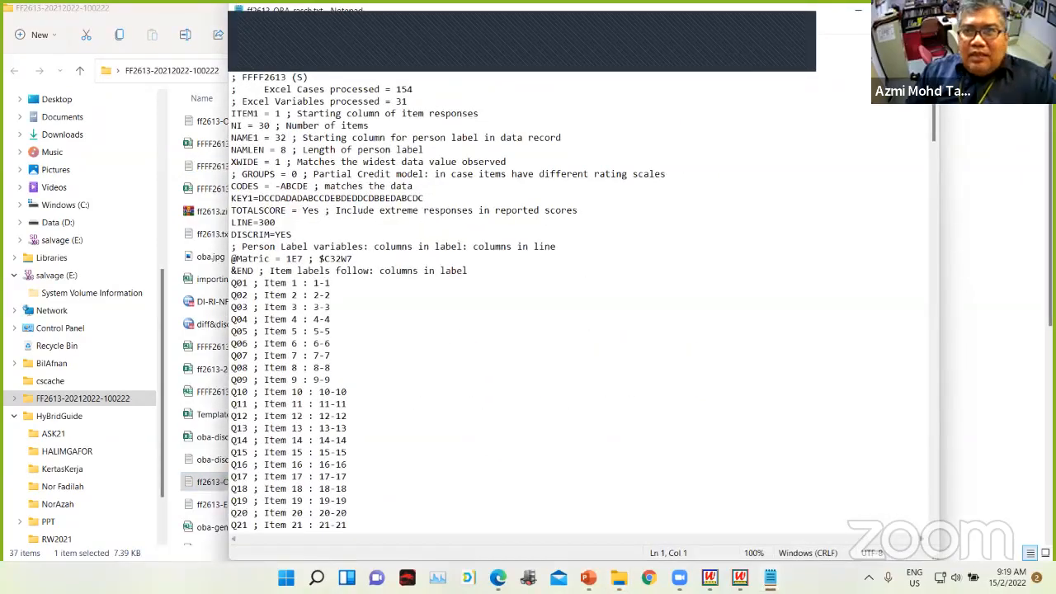
{"action": "left_click", "coordinate": [890, 10]}
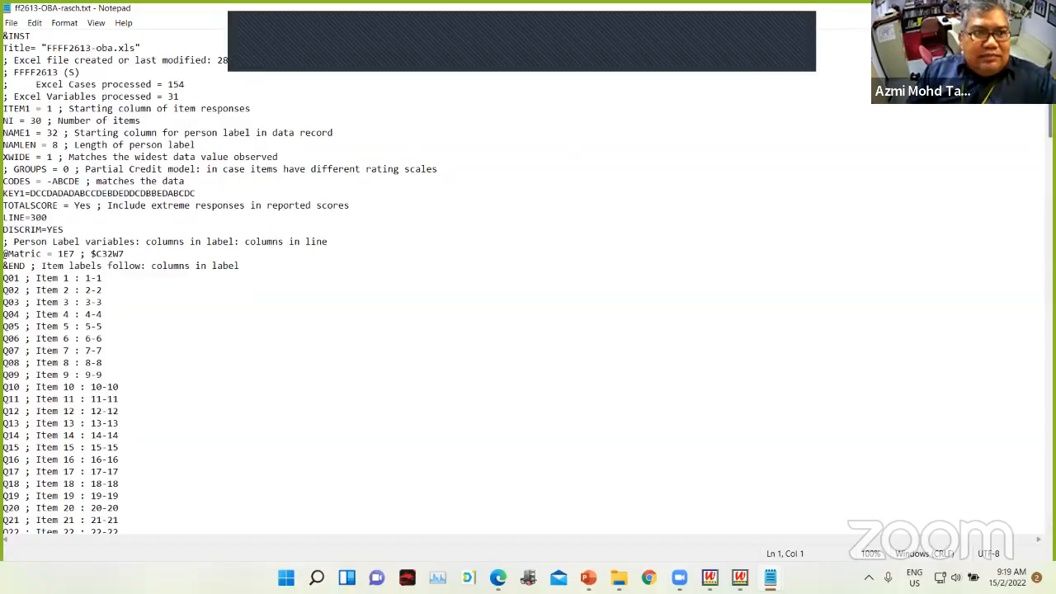
- Return to ff2613-OBA-rasch-demo.txt and change the KEYS= keyword to KEY1= in the control section
{"action": "left_click", "coordinate": [977, 8]}
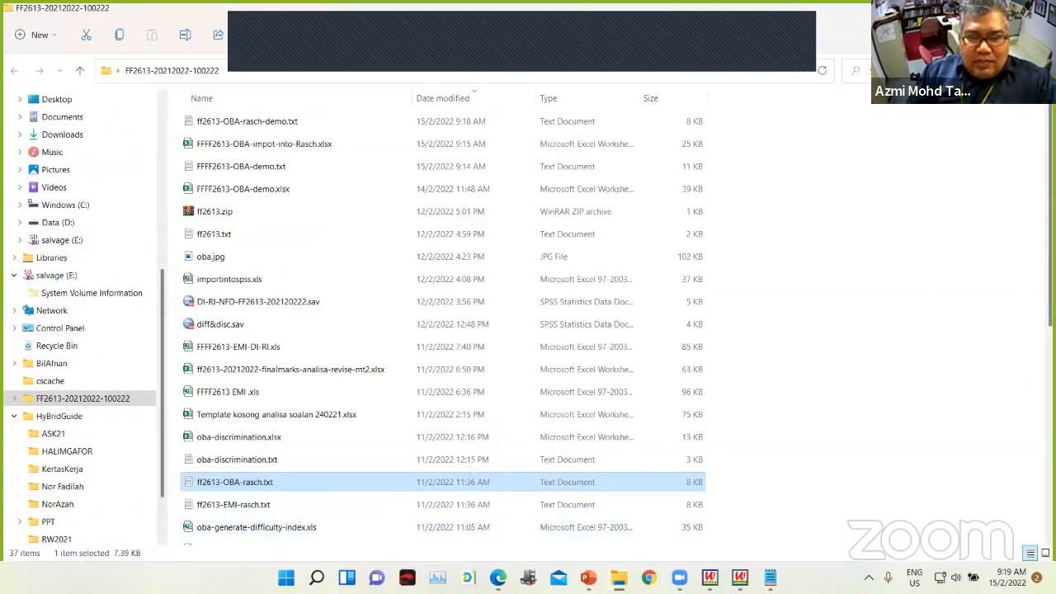
{"action": "mouse_move", "coordinate": [769, 577]}
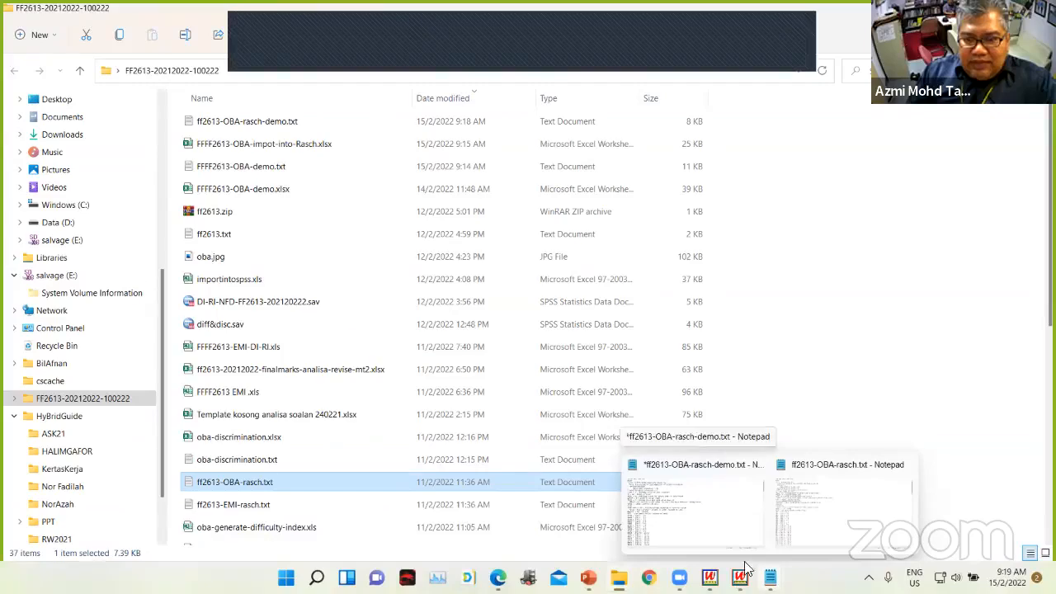
{"action": "left_click", "coordinate": [719, 513]}
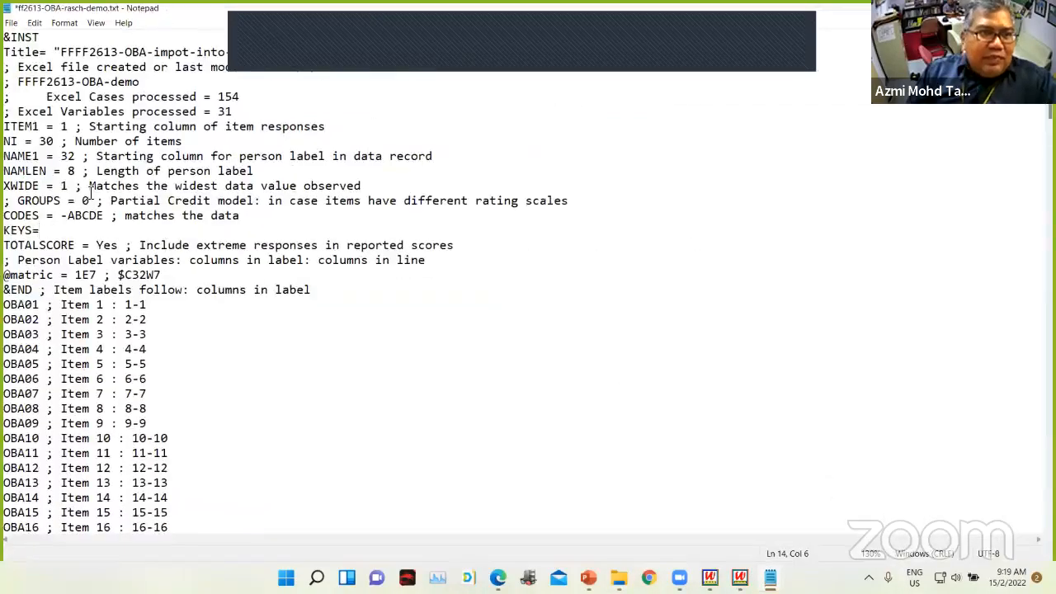
{"action": "left_click", "coordinate": [33, 231]}
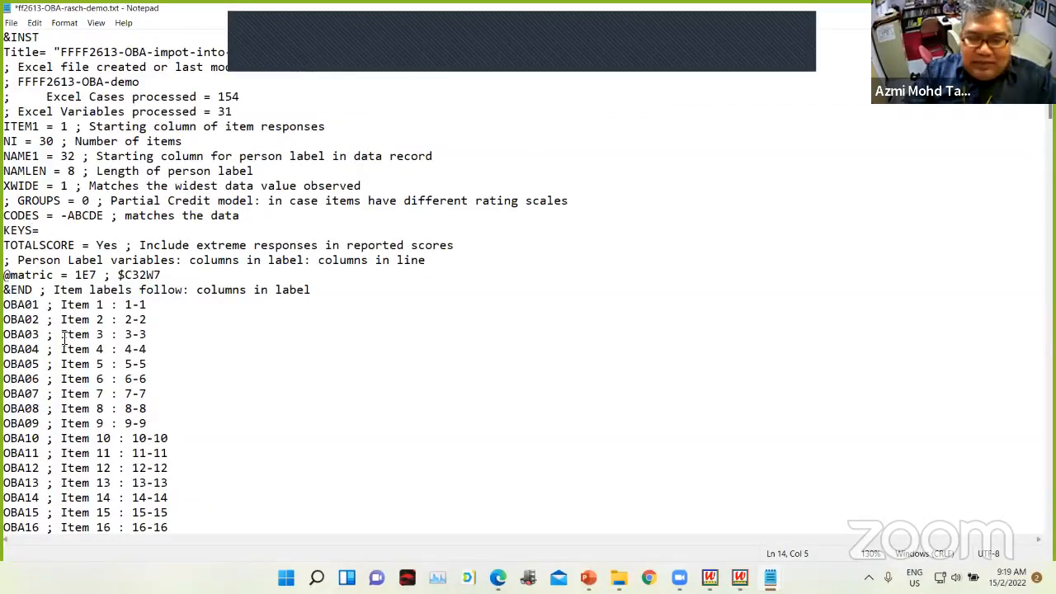
{"action": "key", "text": "BackSpace"}
{"action": "type", "text": "1"}
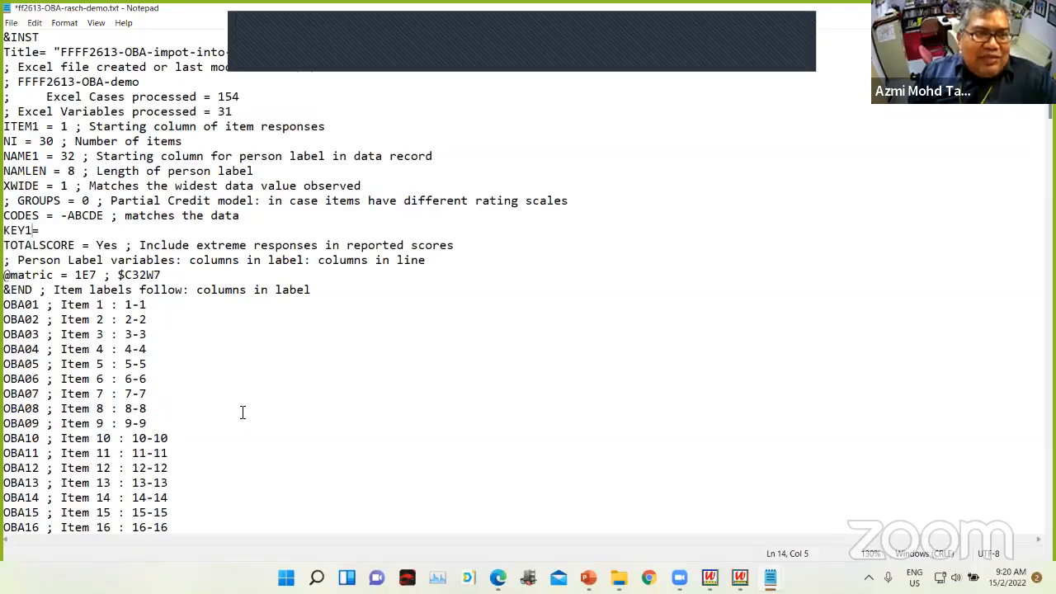
- Move the 30-letter answer string from the first record under END NAMES to directly after KEY1=
{"action": "scroll", "coordinate": [243, 412], "scroll_direction": "down", "scroll_amount": 3}
{"action": "scroll", "coordinate": [245, 413], "scroll_direction": "down", "scroll_amount": 5}
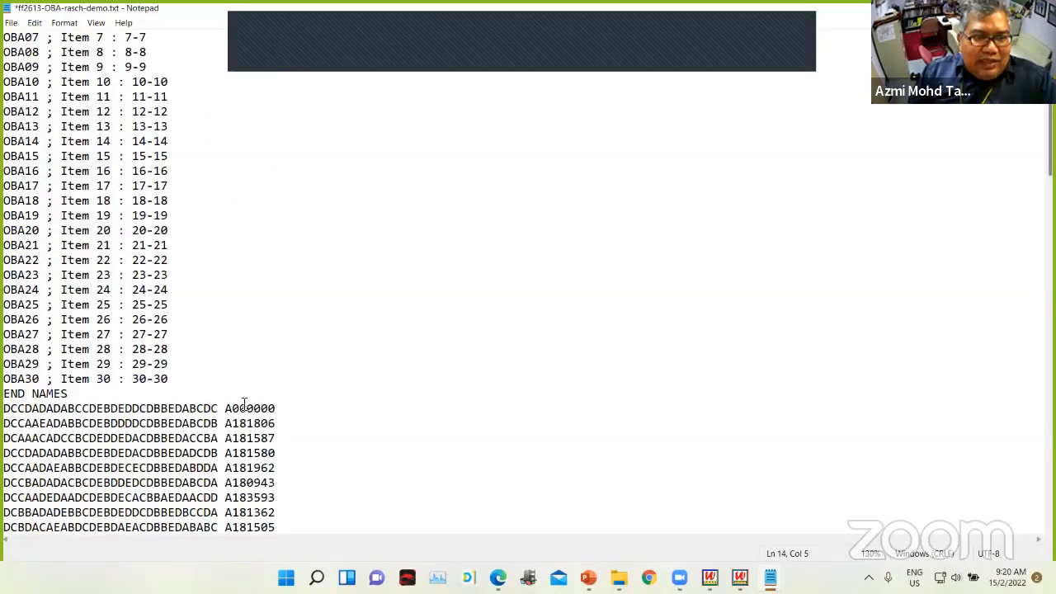
{"action": "left_click_drag", "start_coordinate": [218, 409], "coordinate": [4, 408]}
{"action": "key", "text": "ctrl+c"}
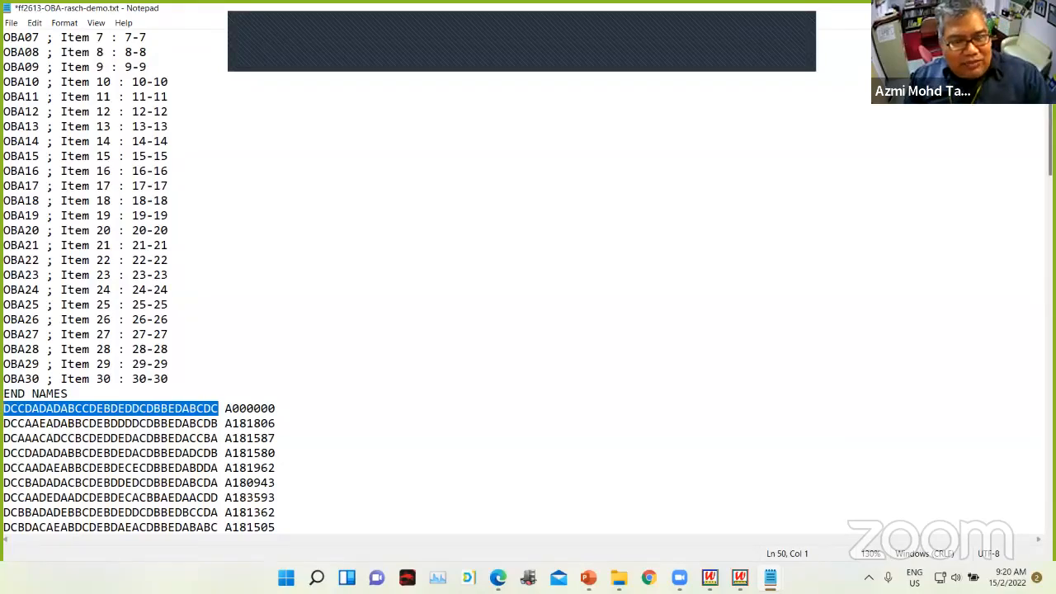
{"action": "key", "text": "Delete"}
{"action": "scroll", "coordinate": [48, 332], "scroll_direction": "up", "scroll_amount": 5}
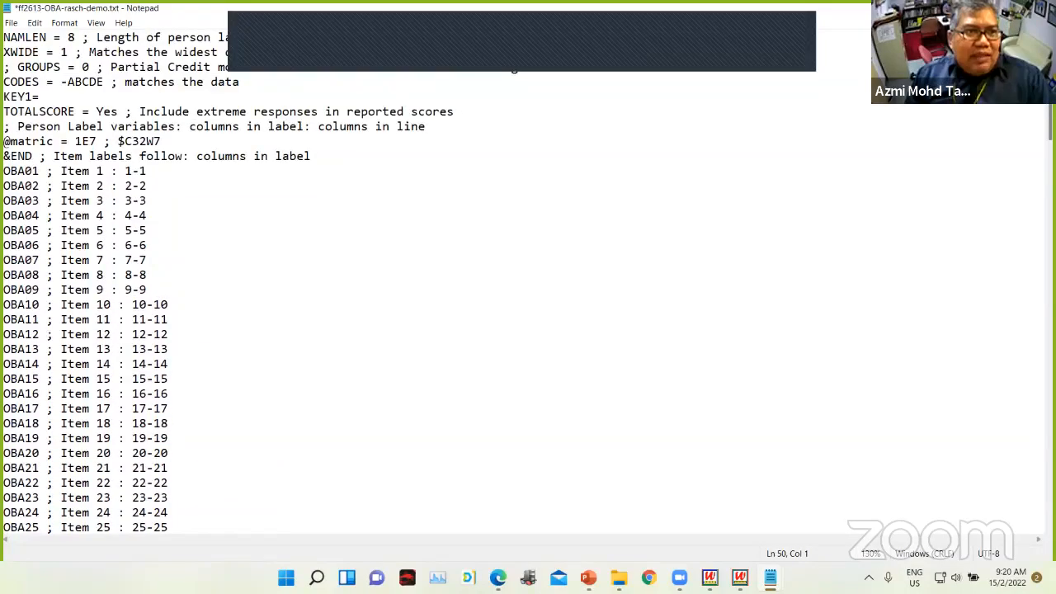
{"action": "left_click", "coordinate": [60, 99]}
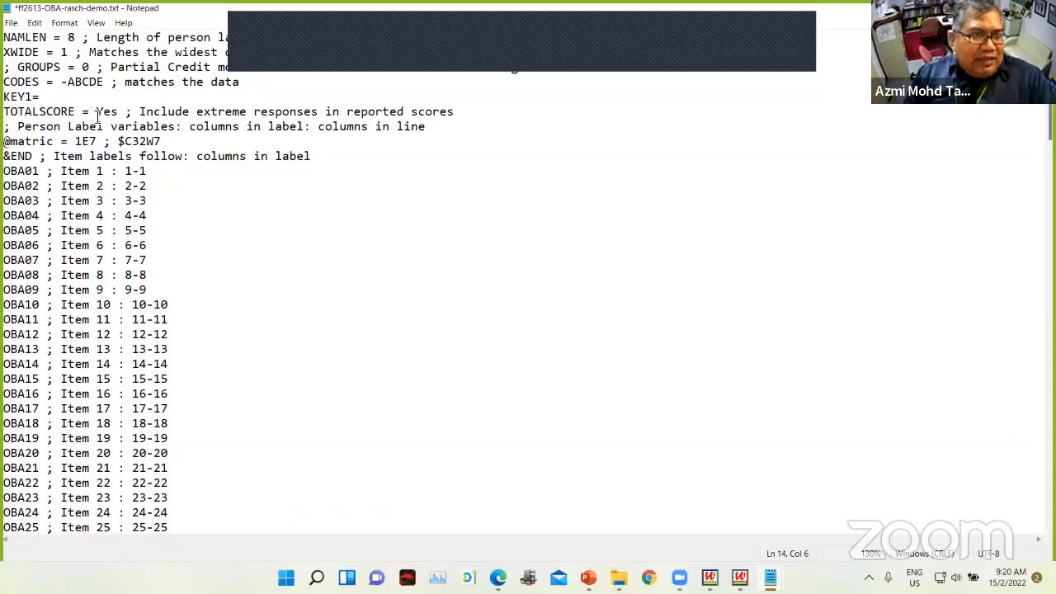
{"action": "key", "text": "ctrl+v"}
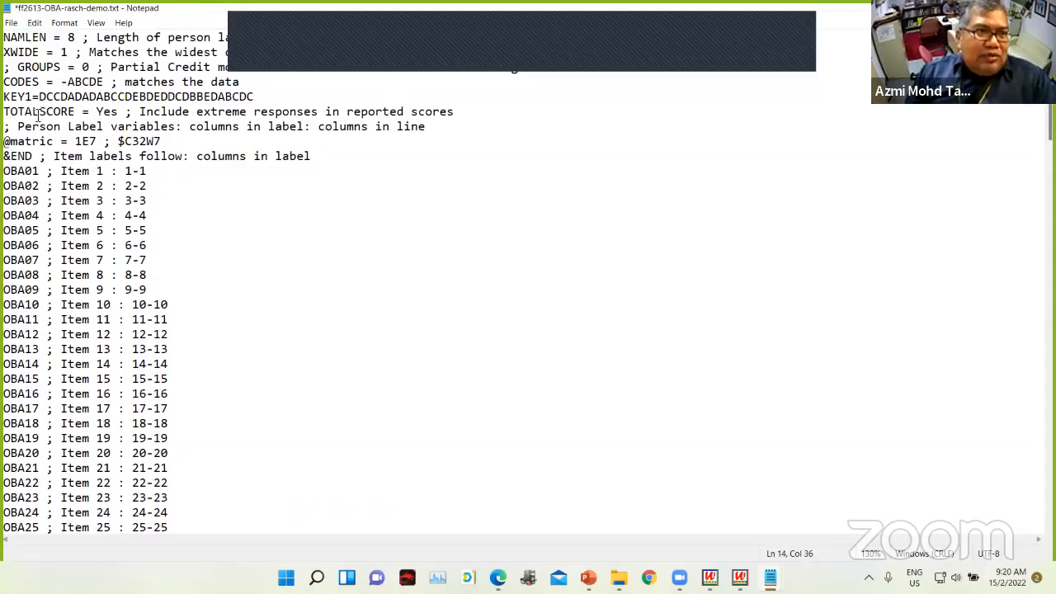
- Delete the leftover matric label and its emptied line directly below END NAMES
{"action": "scroll", "coordinate": [317, 276], "scroll_direction": "down", "scroll_amount": 5}
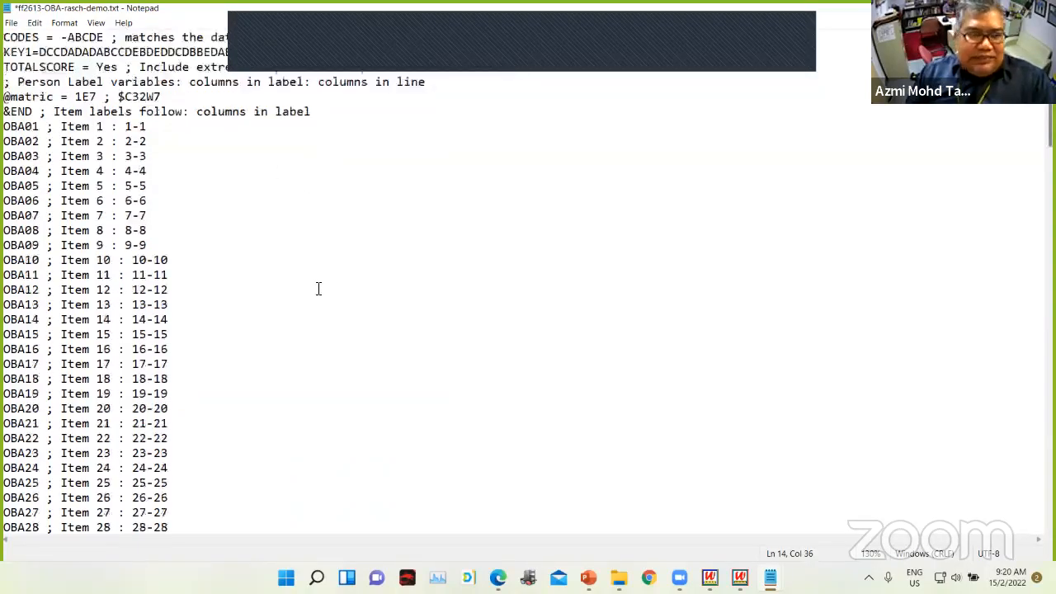
{"action": "scroll", "coordinate": [318, 293], "scroll_direction": "down", "scroll_amount": 1}
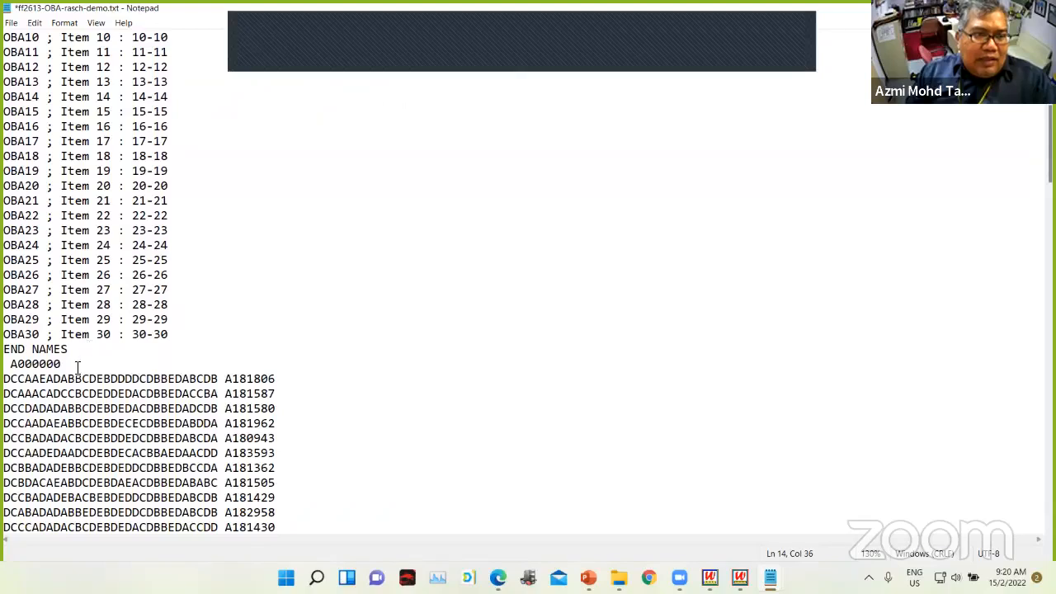
{"action": "left_click_drag", "start_coordinate": [64, 364], "coordinate": [3, 364]}
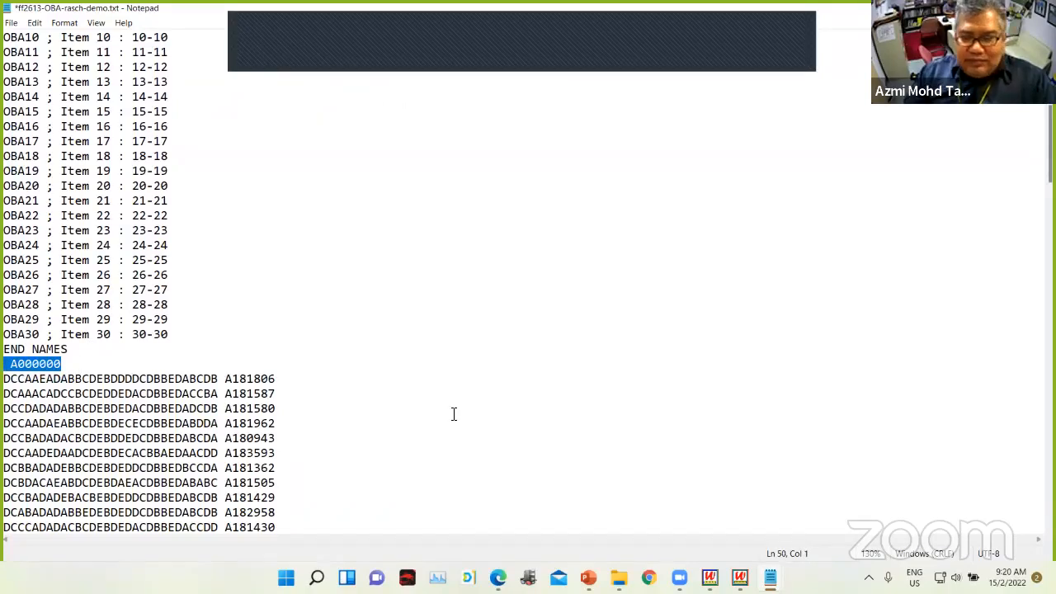
{"action": "key", "text": "Delete"}
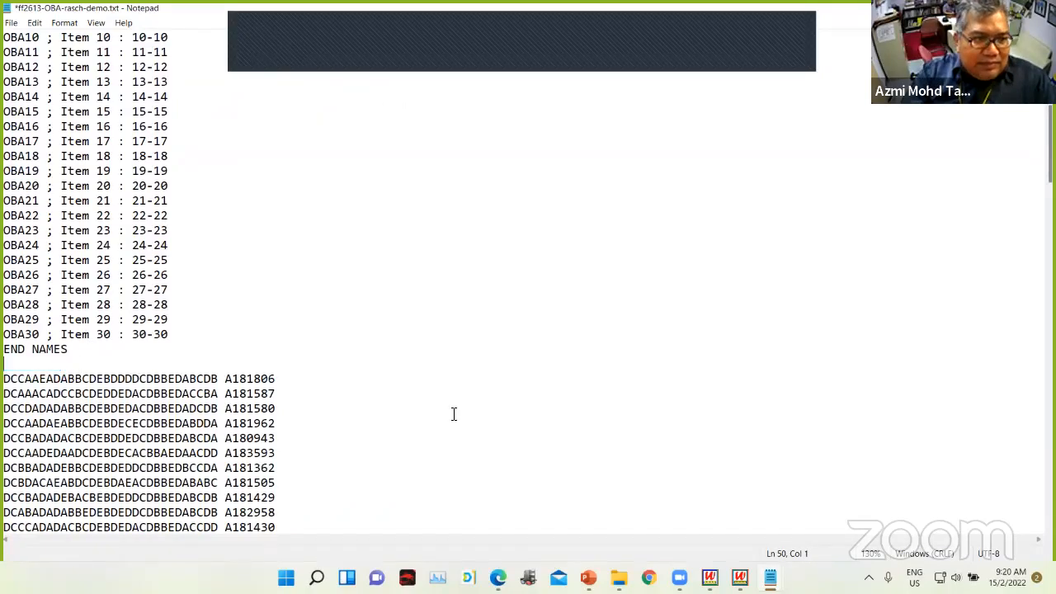
{"action": "key", "text": "Delete"}
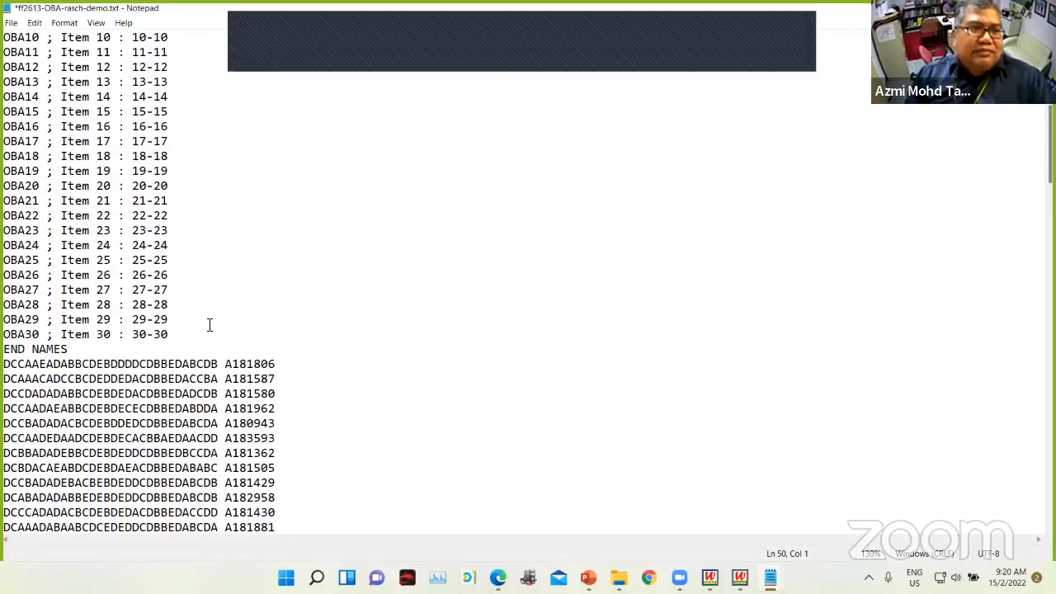
- Consult ff2613-OBA-rasch.txt, add a LINE=300 line below KEY1 in ff2613-OBA-rasch-demo.txt, and save it
{"action": "scroll", "coordinate": [210, 325], "scroll_direction": "up", "scroll_amount": 4}
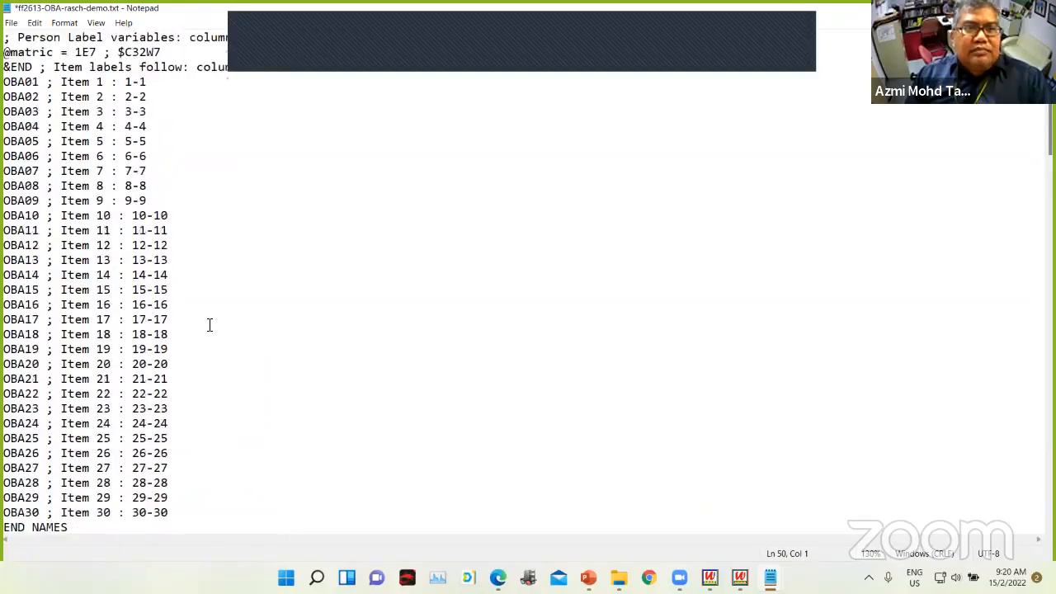
{"action": "scroll", "coordinate": [209, 325], "scroll_direction": "up", "scroll_amount": 5}
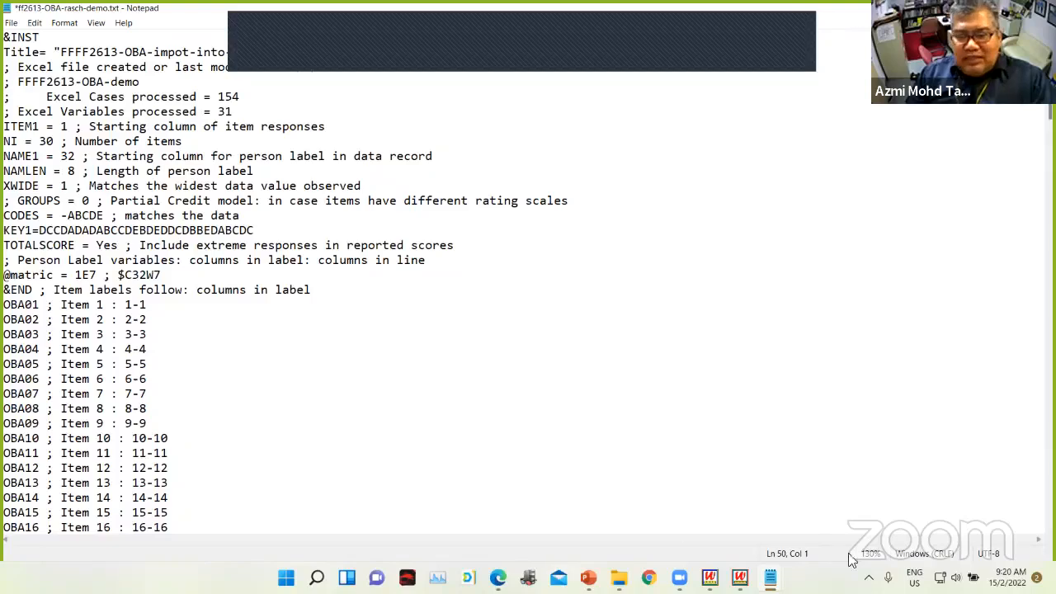
{"action": "mouse_move", "coordinate": [770, 578]}
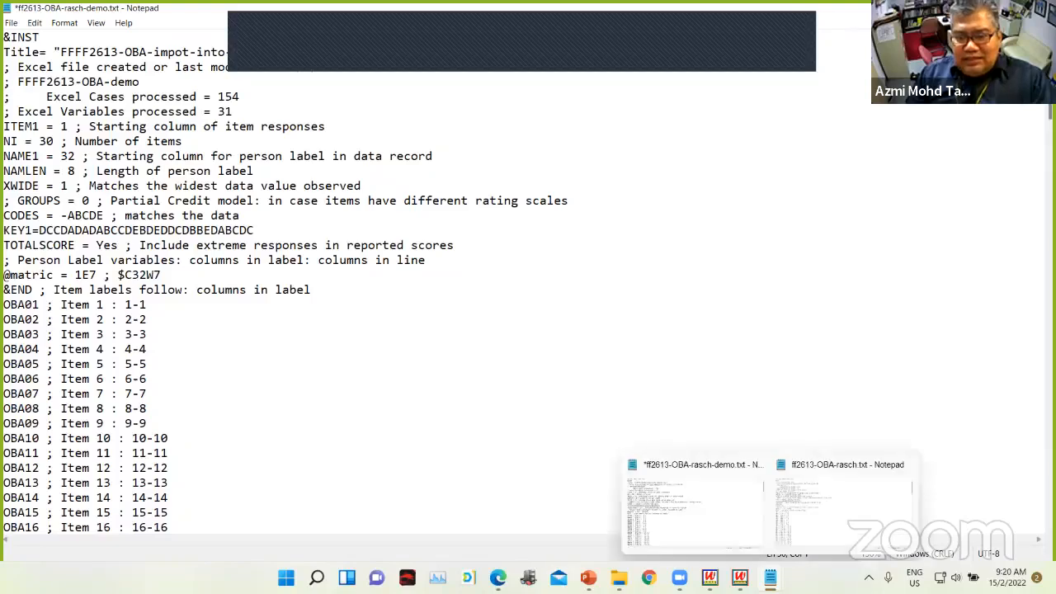
{"action": "left_click", "coordinate": [822, 520]}
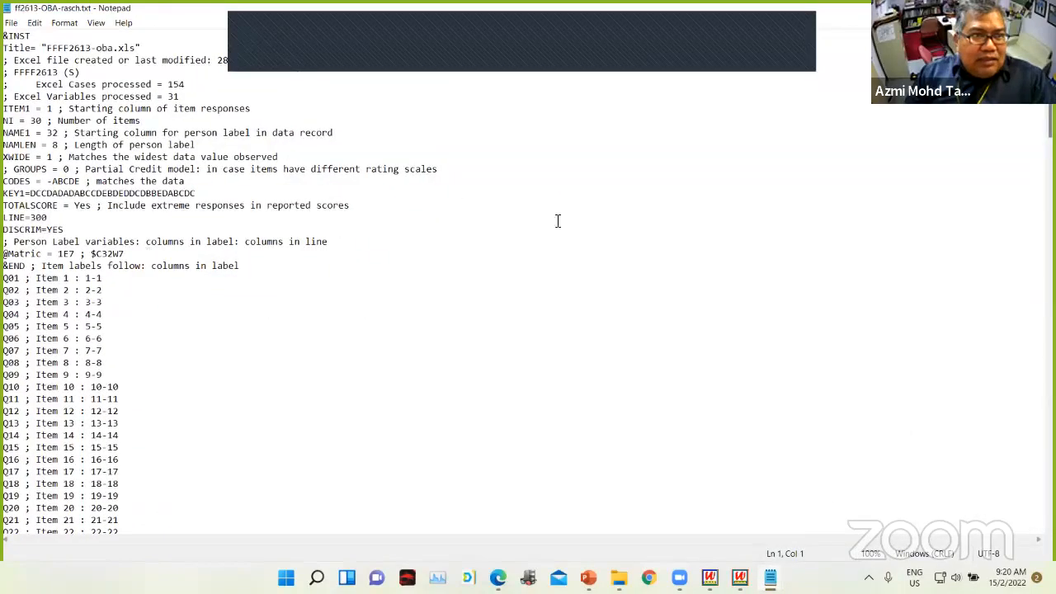
{"action": "mouse_move", "coordinate": [770, 578]}
{"action": "left_click", "coordinate": [694, 511]}
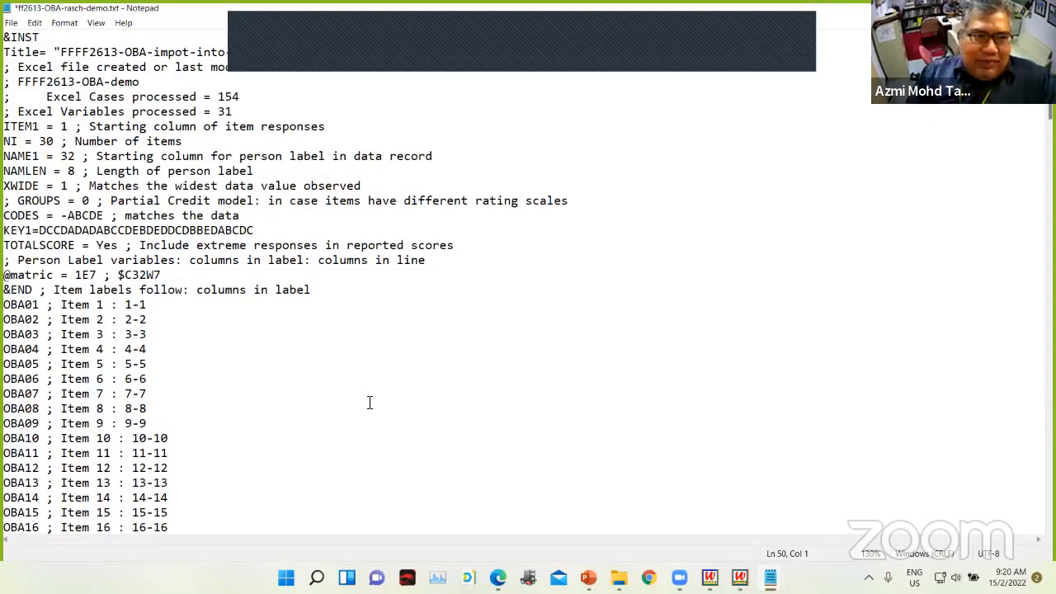
{"action": "left_click", "coordinate": [277, 229]}
{"action": "key", "text": "Return"}
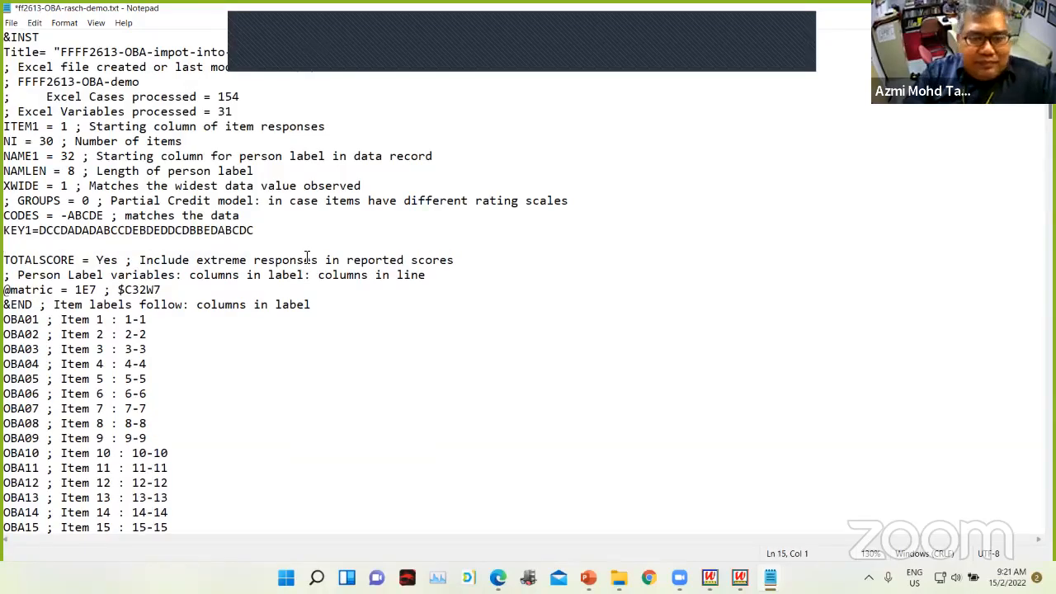
{"action": "type", "text": "LINE"}
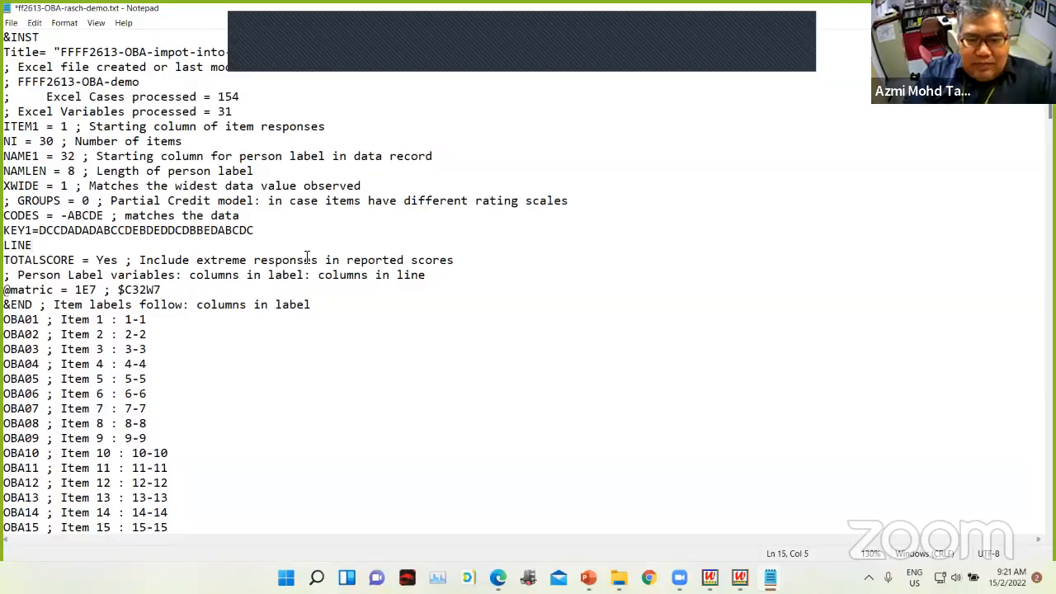
{"action": "type", "text": "=300"}
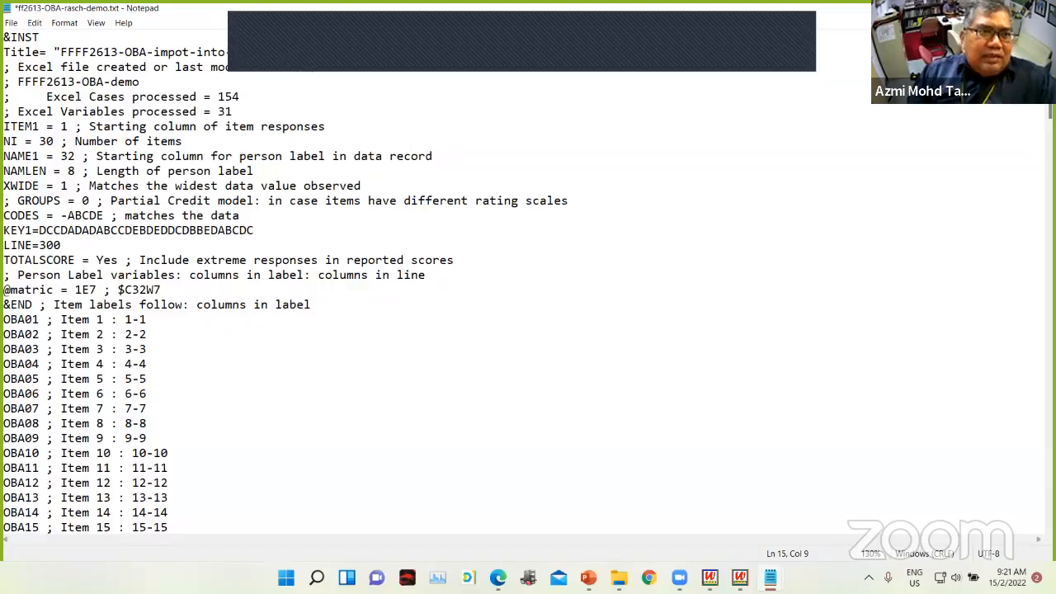
{"action": "left_click", "coordinate": [12, 24]}
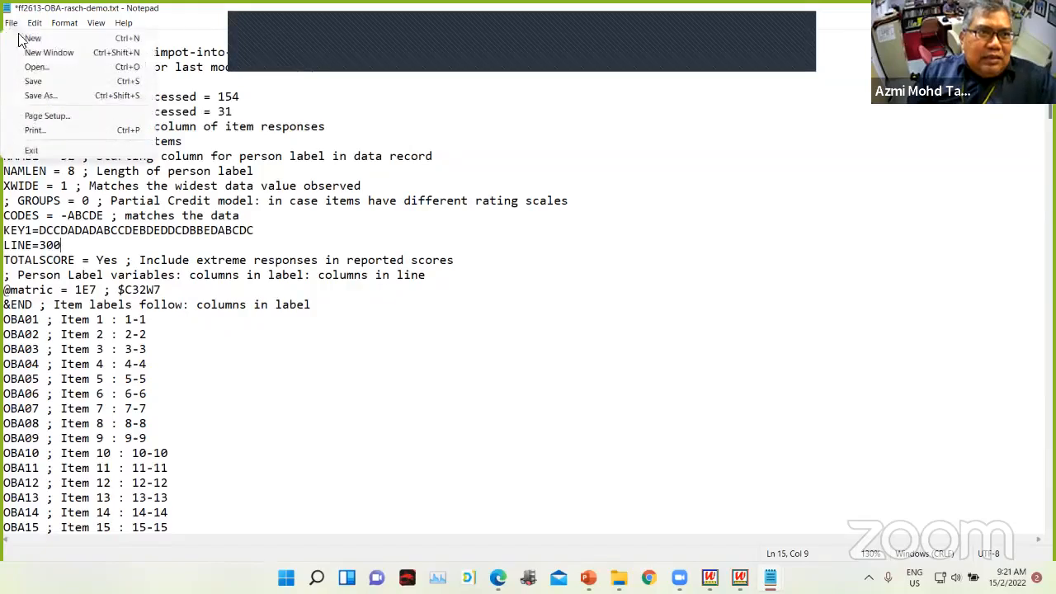
{"action": "left_click", "coordinate": [33, 81]}
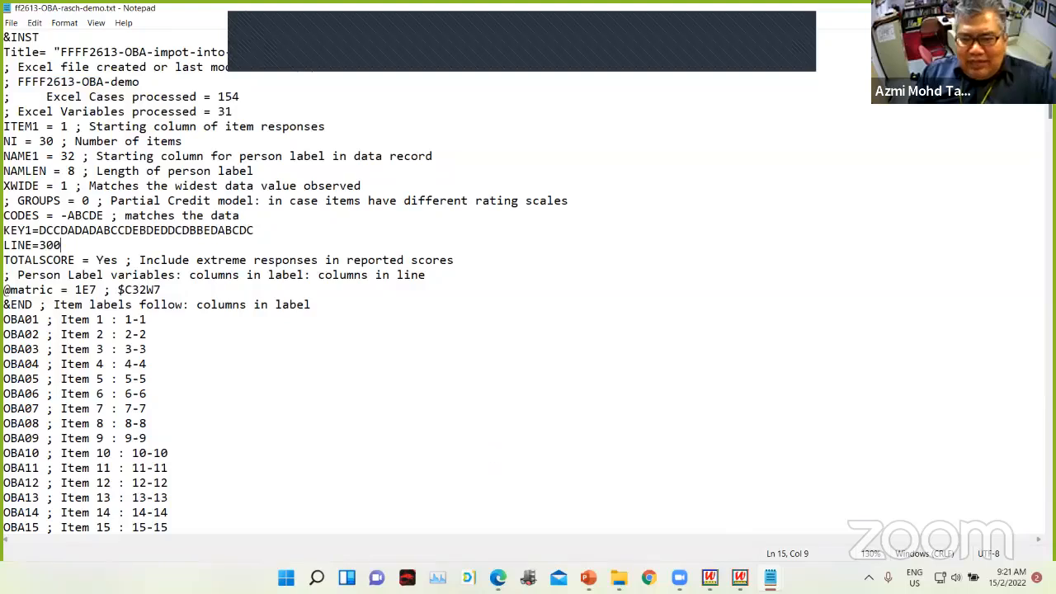
- Review the item labels and answer records in ff2613-OBA-rasch-demo.txt, and save the file again
{"action": "left_click", "coordinate": [770, 577]}
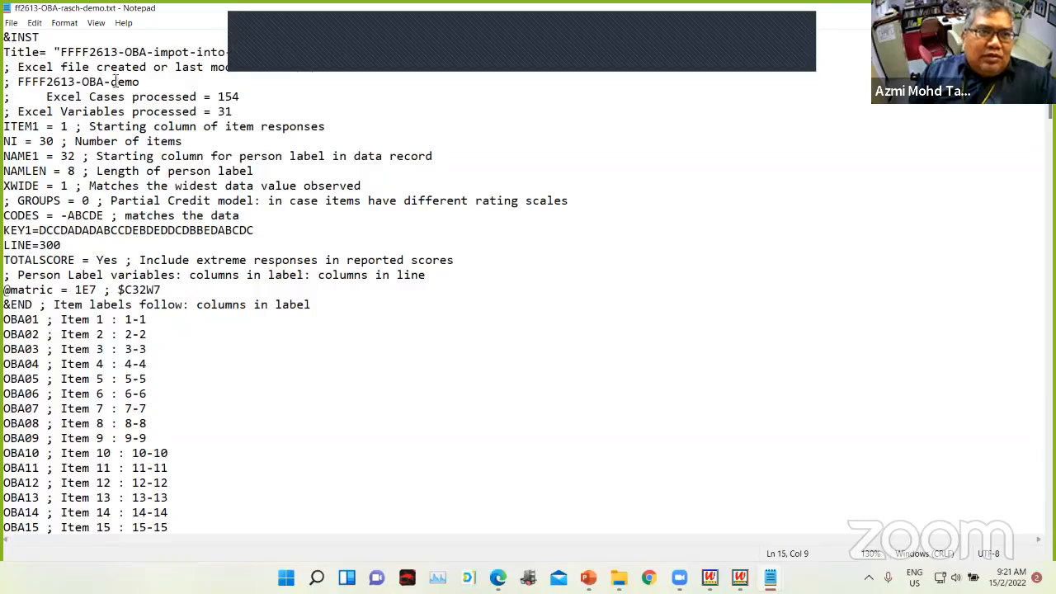
{"action": "scroll", "coordinate": [211, 293], "scroll_direction": "down", "scroll_amount": 1}
{"action": "scroll", "coordinate": [210, 295], "scroll_direction": "down", "scroll_amount": 13}
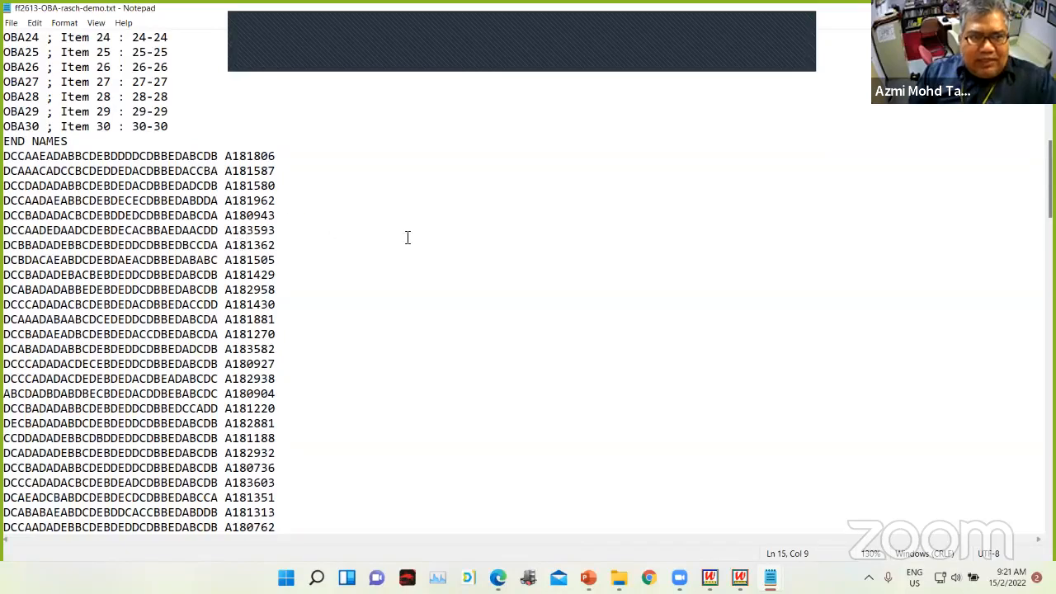
{"action": "scroll", "coordinate": [430, 310], "scroll_direction": "up", "scroll_amount": 7}
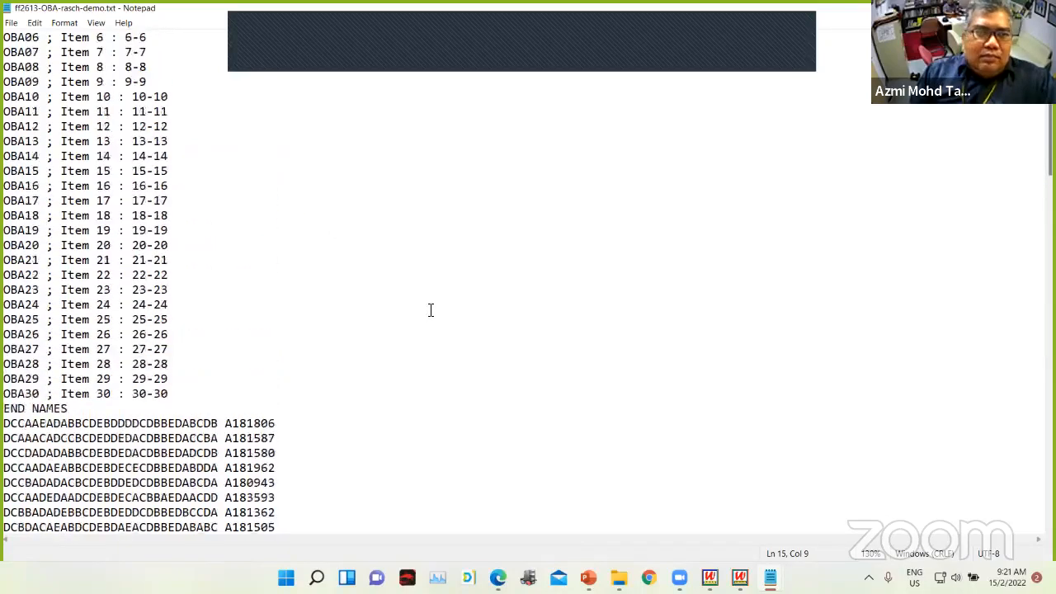
{"action": "scroll", "coordinate": [430, 309], "scroll_direction": "up", "scroll_amount": 6}
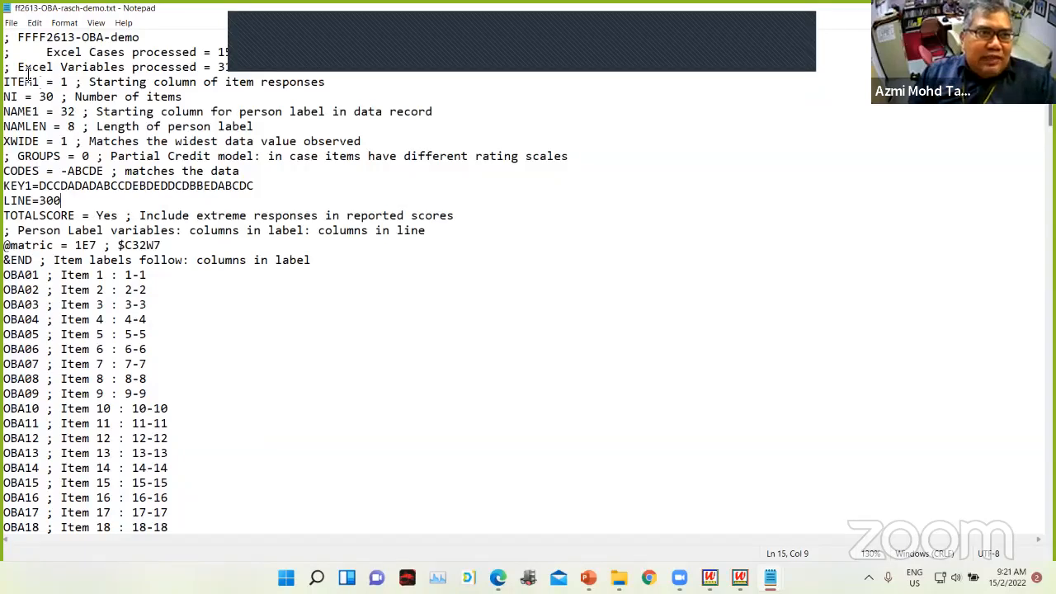
{"action": "left_click", "coordinate": [12, 22]}
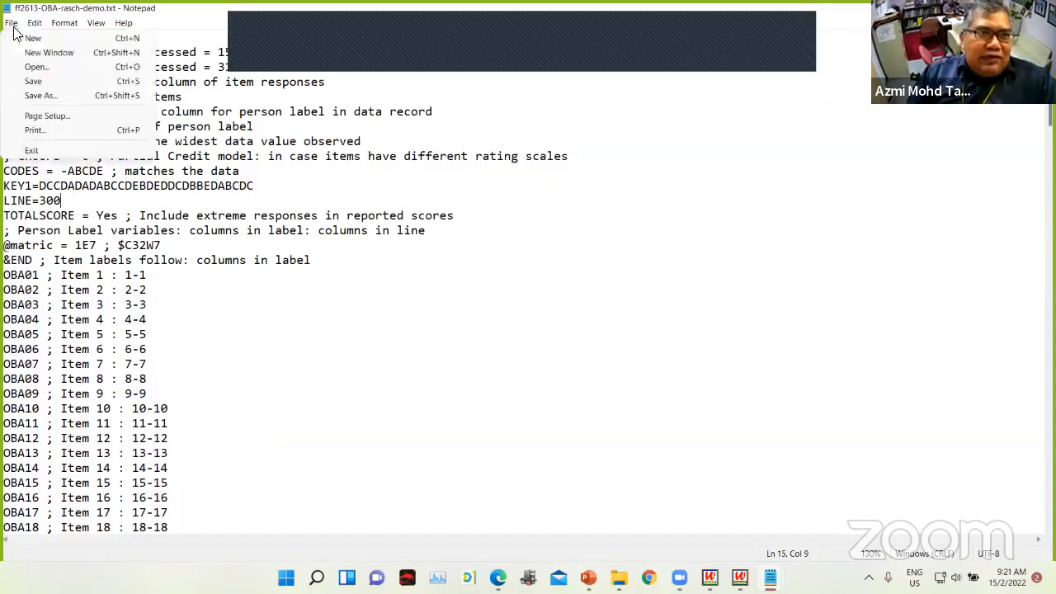
{"action": "left_click", "coordinate": [43, 82]}
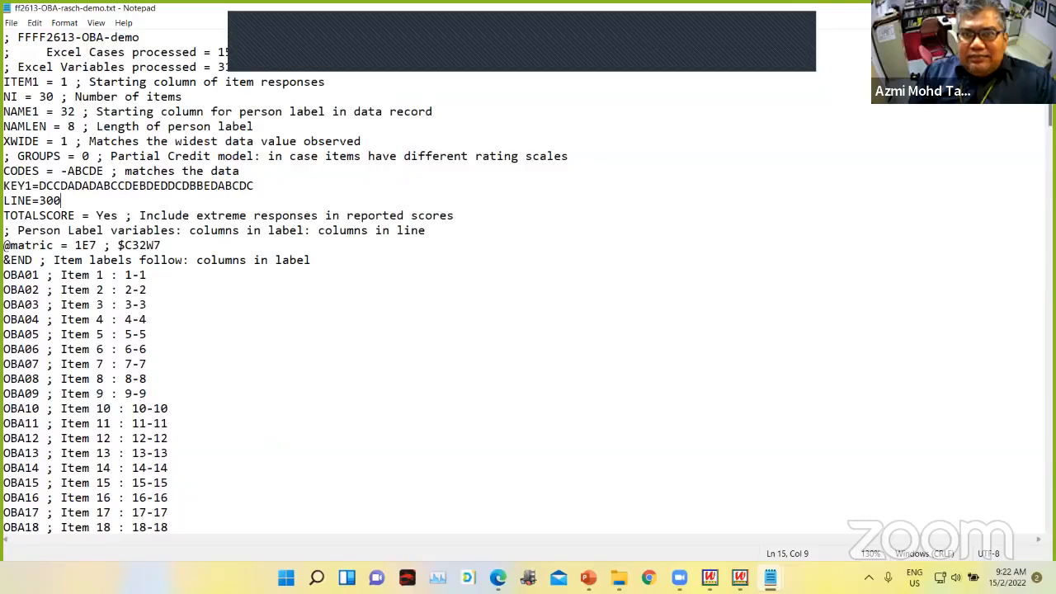
{"action": "key", "text": "alt+Tab"}
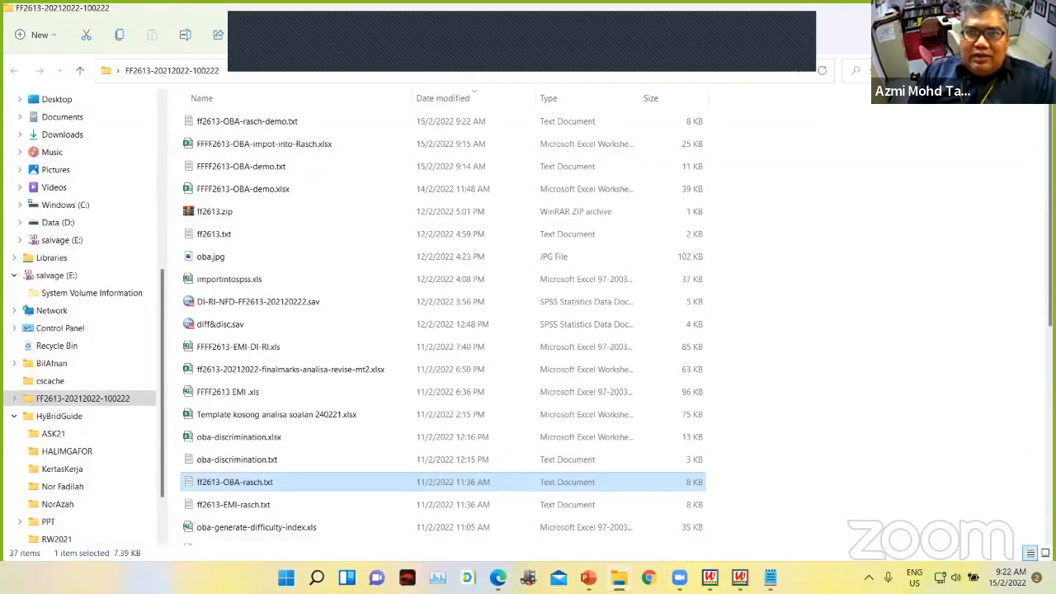
{"action": "left_click", "coordinate": [1006, 10]}
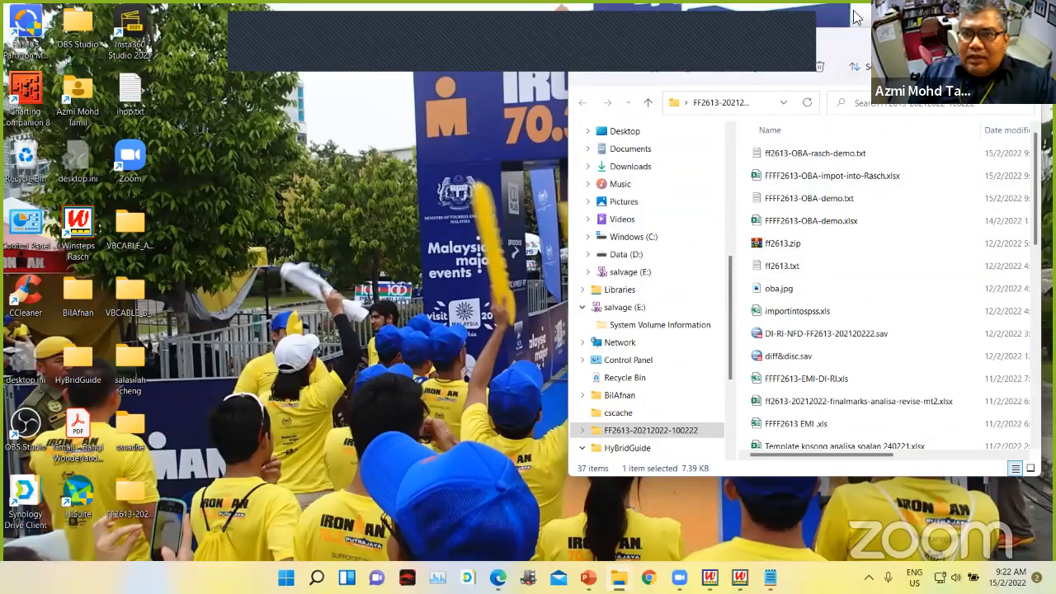
{"action": "left_click_drag", "start_coordinate": [864, 43], "coordinate": [854, 10]}
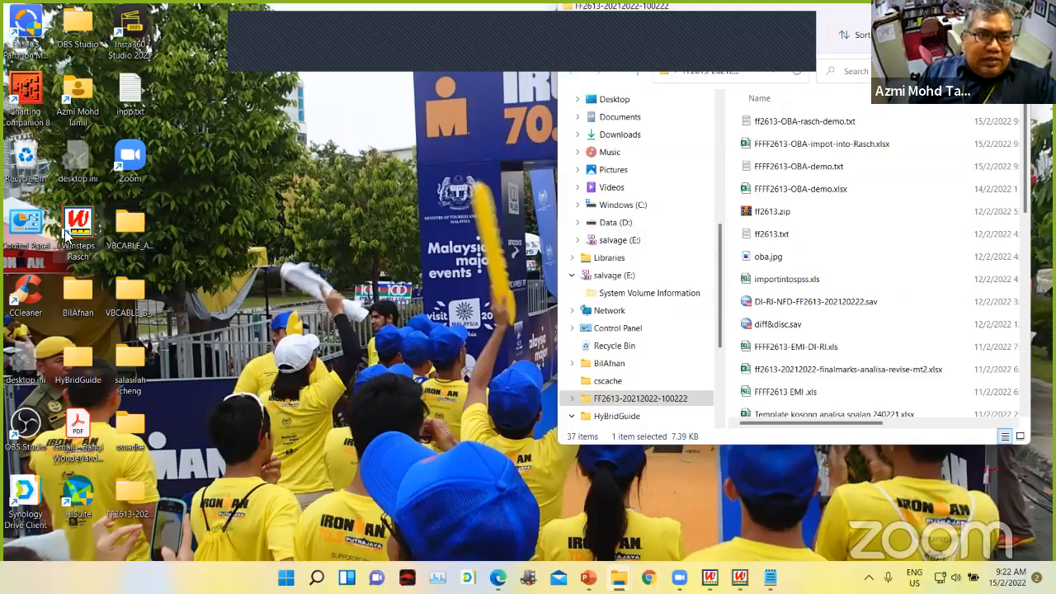
{"action": "left_click", "coordinate": [838, 124]}
{"action": "left_click_drag", "start_coordinate": [838, 124], "coordinate": [83, 227]}
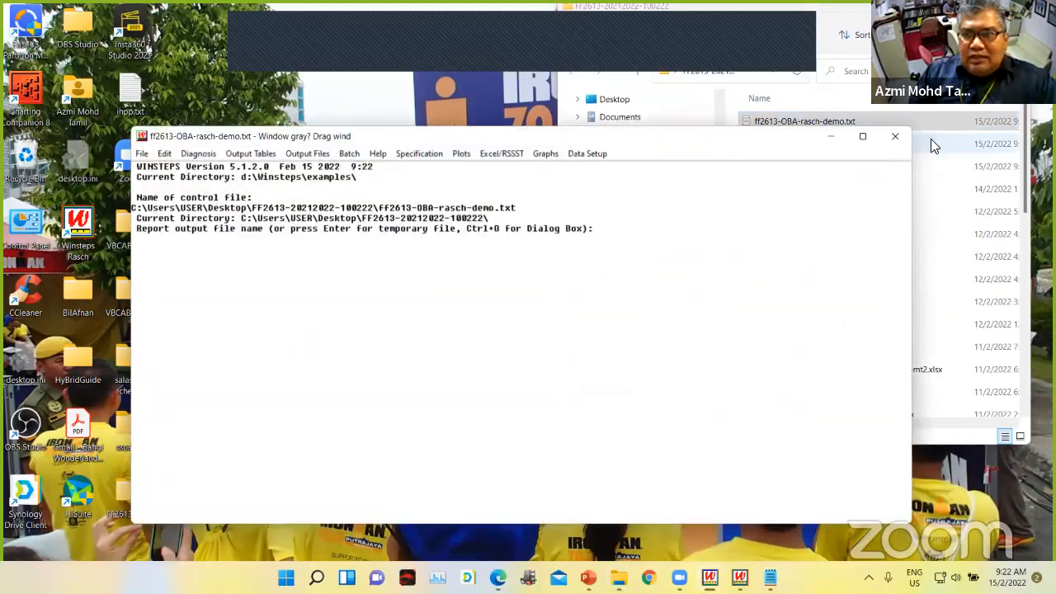
- Maximize the analysis window, run ff2613-OBA-rasch-demo.txt with a temporary report file, and generate the 3.1 Summary statistics table
{"action": "left_click", "coordinate": [863, 137]}
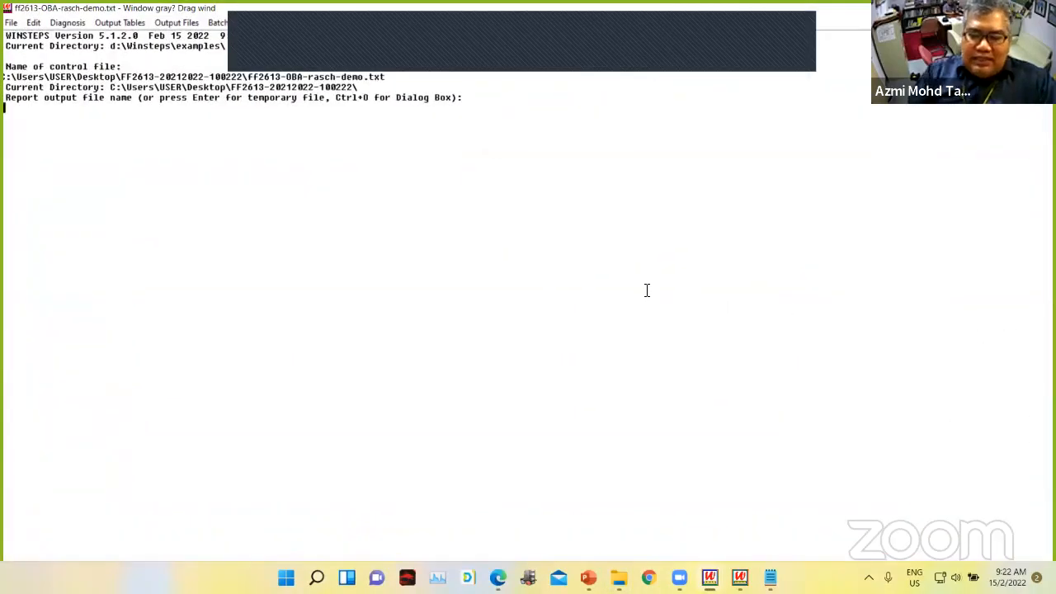
{"action": "key", "text": "Return"}
{"action": "key", "text": "Return"}
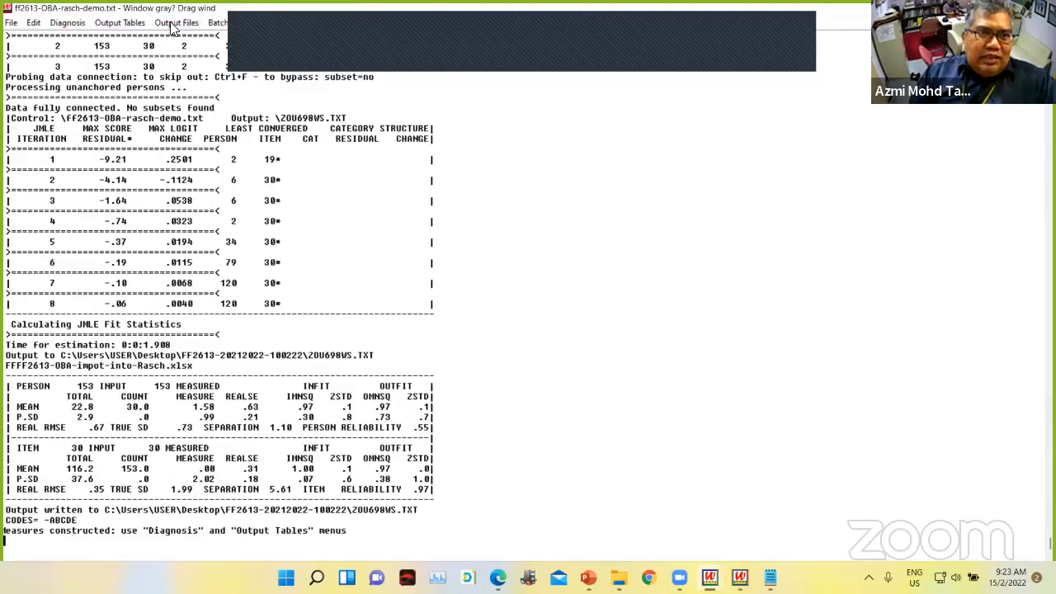
{"action": "left_click", "coordinate": [134, 23]}
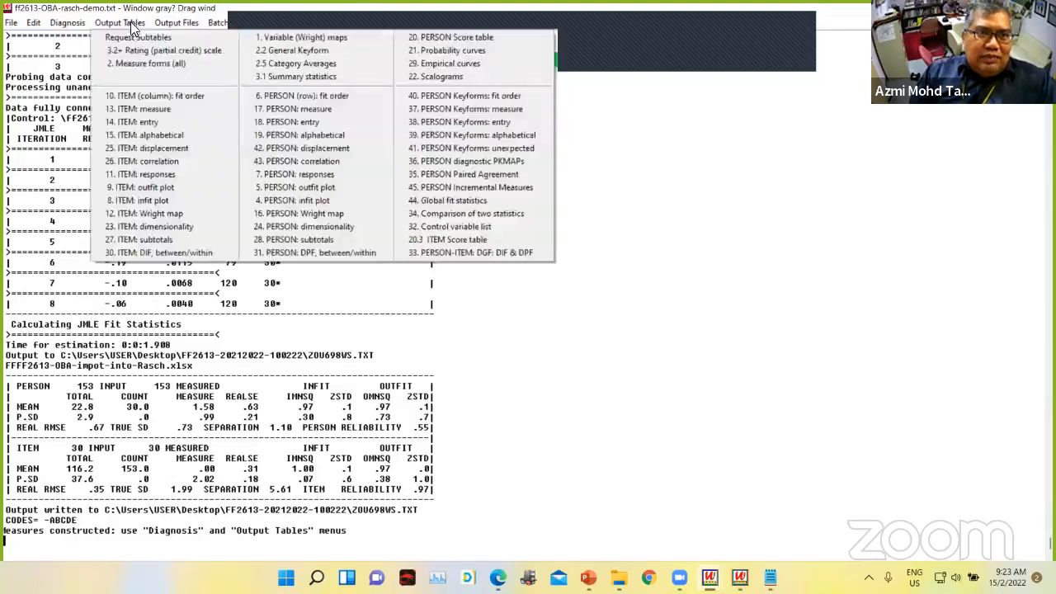
{"action": "left_click", "coordinate": [285, 76]}
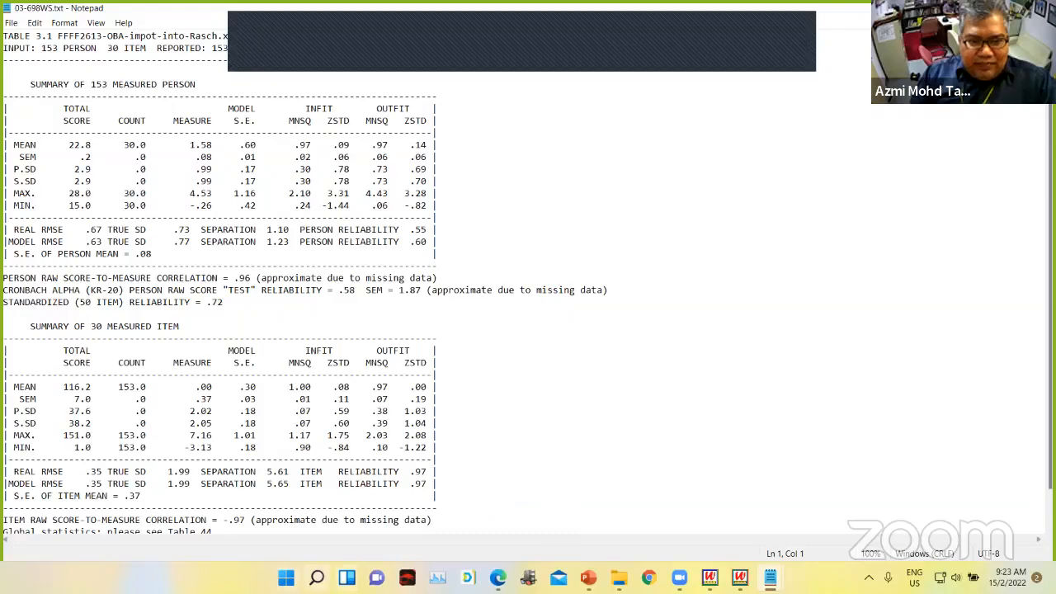
{"action": "left_click", "coordinate": [316, 578]}
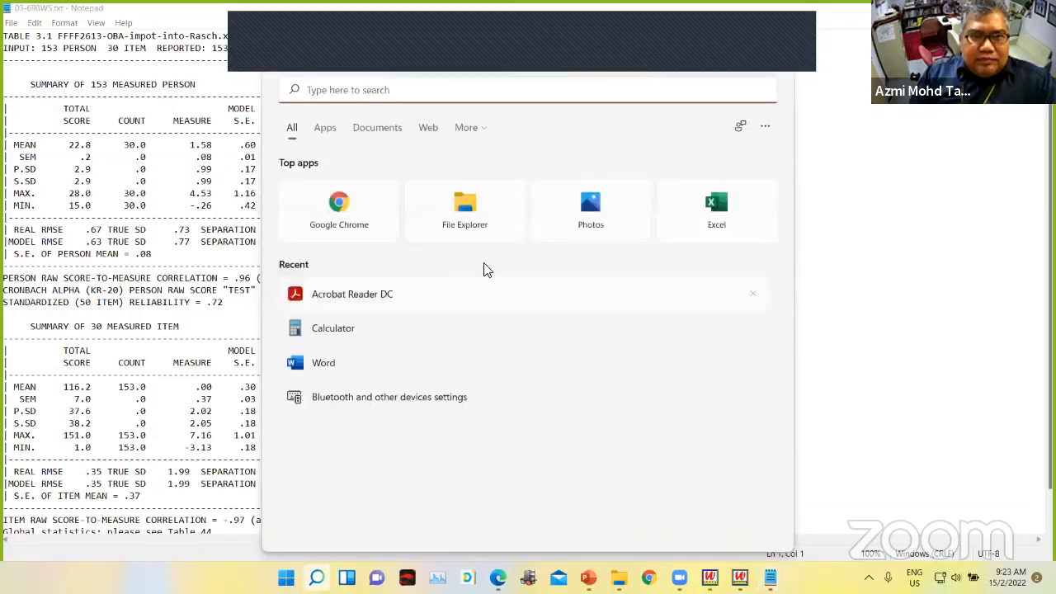
{"action": "left_click", "coordinate": [728, 198]}
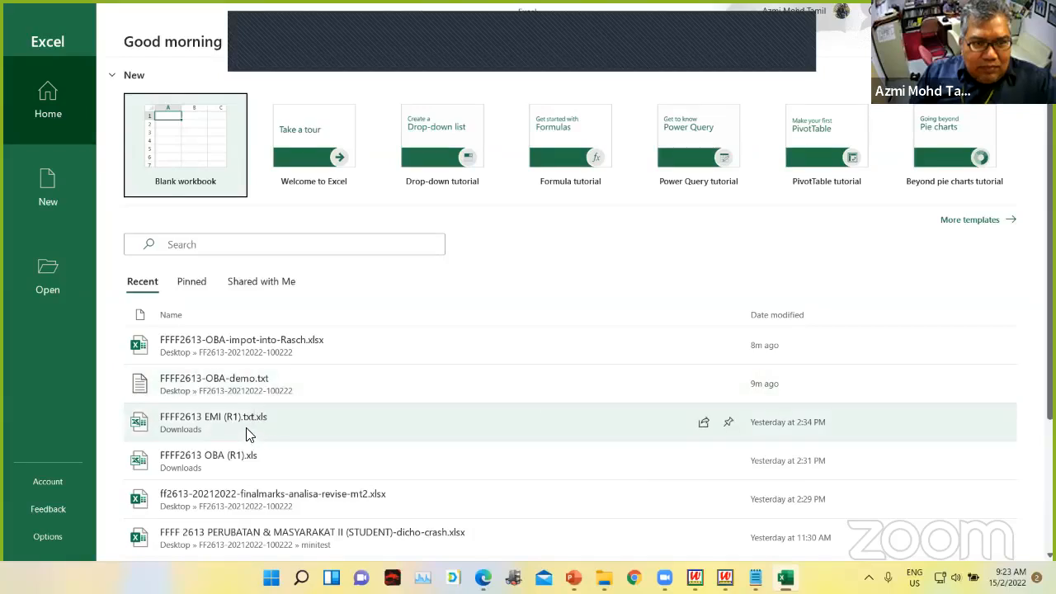
{"action": "scroll", "coordinate": [300, 462], "scroll_direction": "down", "scroll_amount": 2}
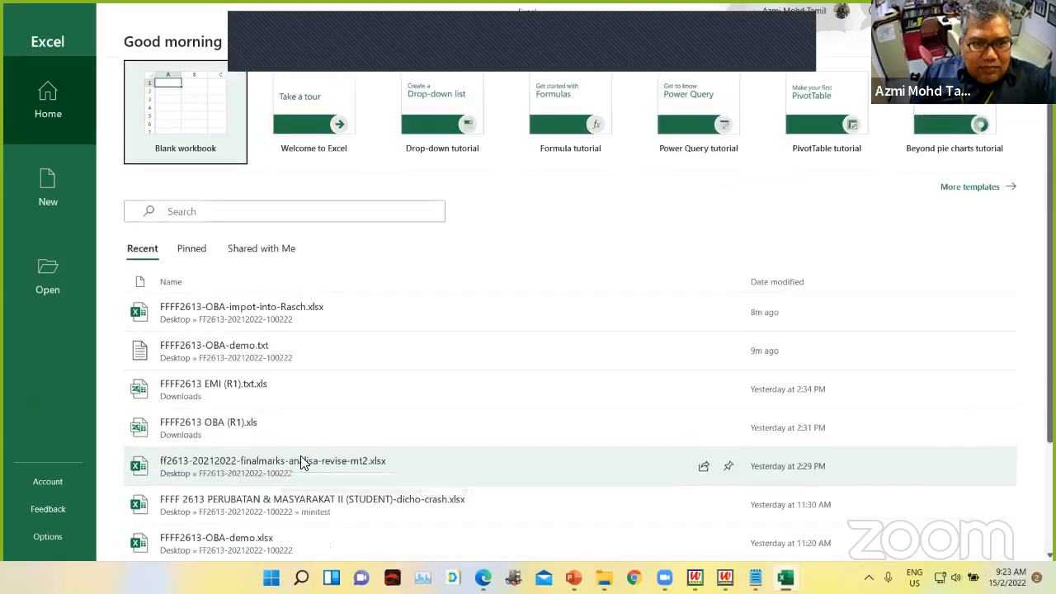
{"action": "scroll", "coordinate": [434, 470], "scroll_direction": "down", "scroll_amount": 1}
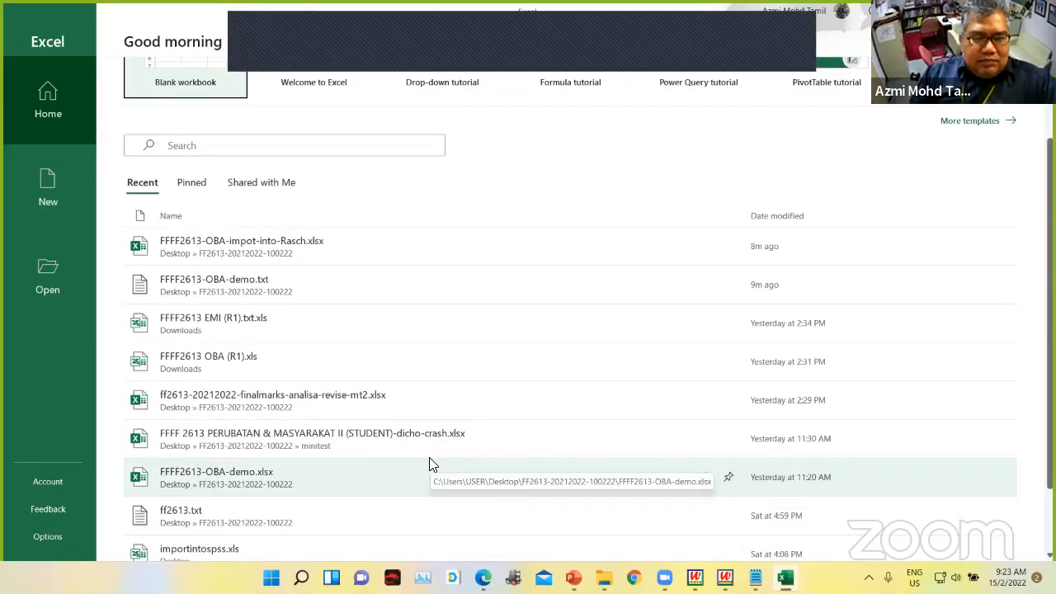
{"action": "left_click", "coordinate": [302, 477]}
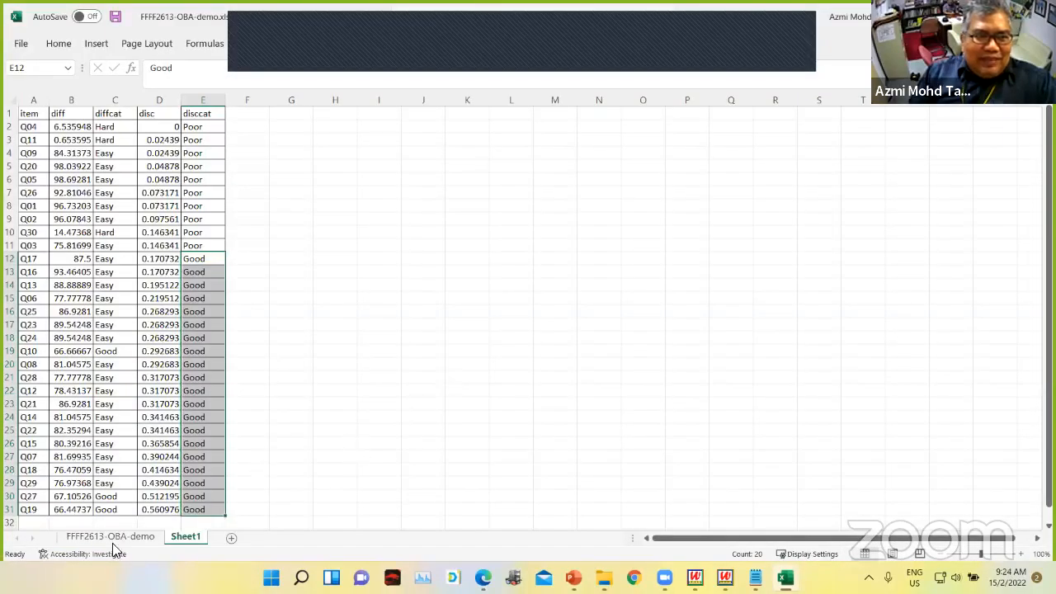
- Examine the KR-20 reliability and S.E.M. calculations below the answer data on the FFFF2613-OBA-demo sheet
{"action": "left_click", "coordinate": [113, 543]}
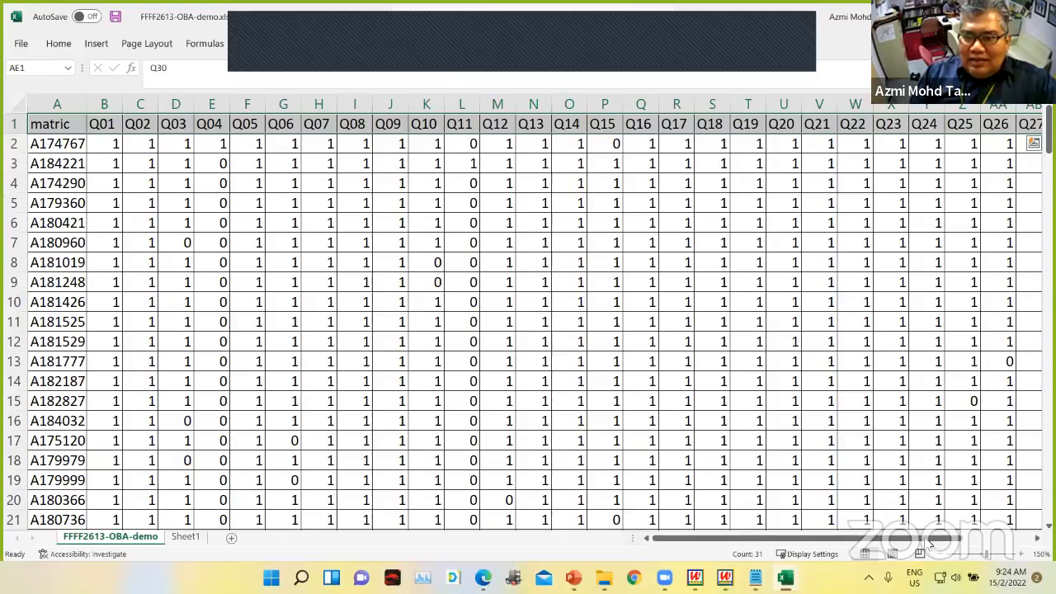
{"action": "left_click_drag", "start_coordinate": [930, 540], "coordinate": [993, 437]}
{"action": "scroll", "coordinate": [994, 418], "scroll_direction": "down", "scroll_amount": 18}
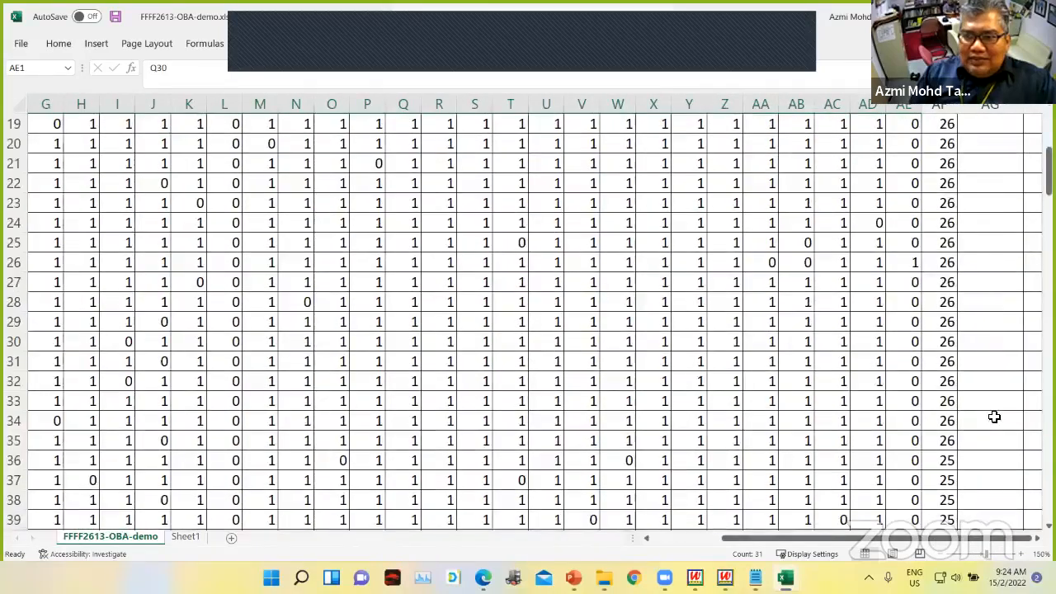
{"action": "scroll", "coordinate": [996, 409], "scroll_direction": "down", "scroll_amount": 20}
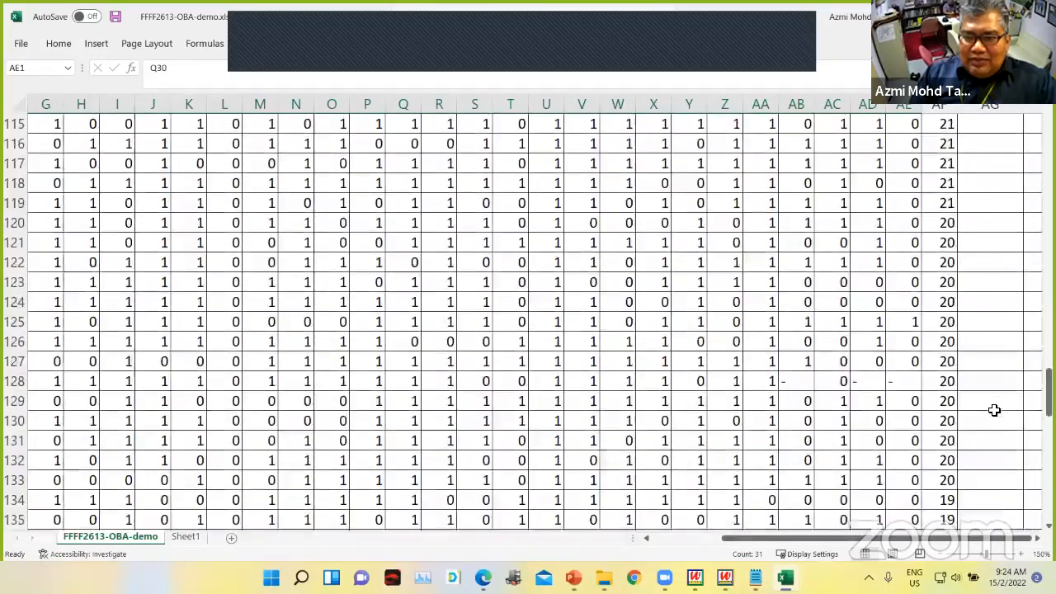
{"action": "scroll", "coordinate": [994, 411], "scroll_direction": "down", "scroll_amount": 2}
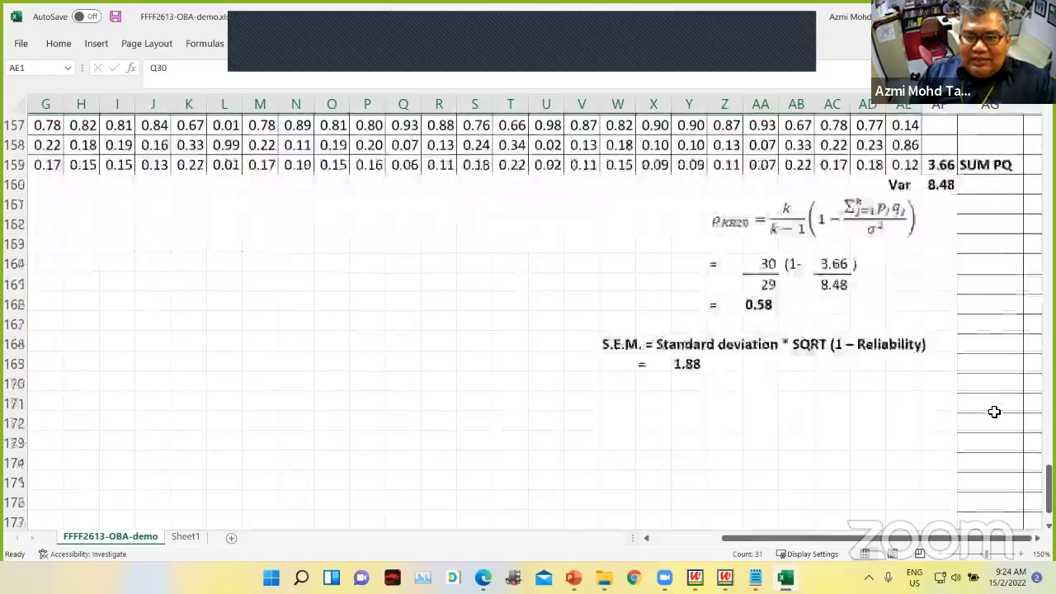
{"action": "scroll", "coordinate": [992, 413], "scroll_direction": "up", "scroll_amount": 1}
{"action": "left_click", "coordinate": [761, 361]}
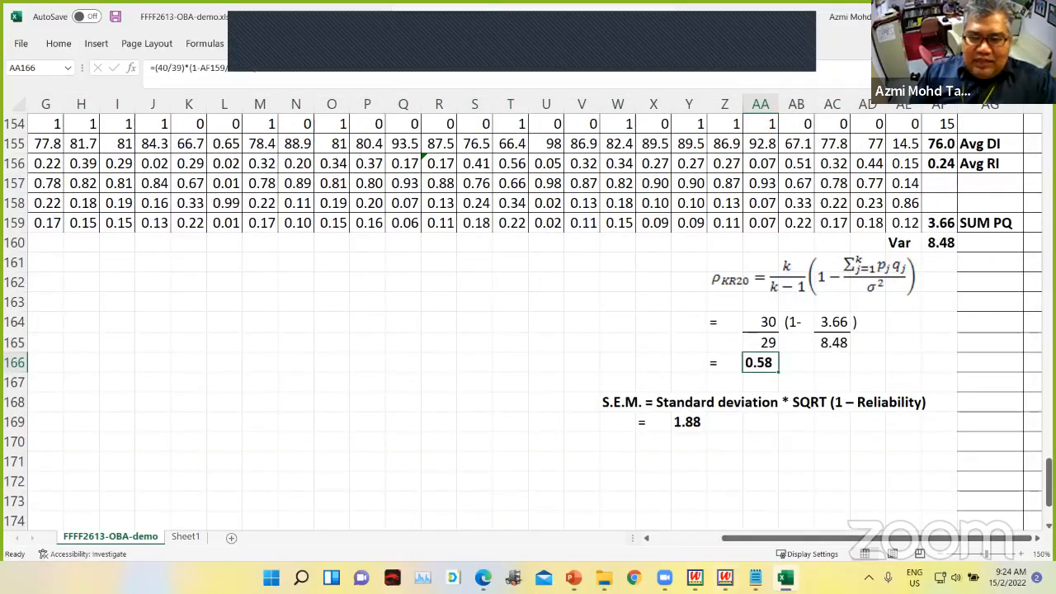
- Switch to the Excel Input for Winsteps window and close it
{"action": "mouse_move", "coordinate": [785, 578]}
{"action": "mouse_move", "coordinate": [725, 578]}
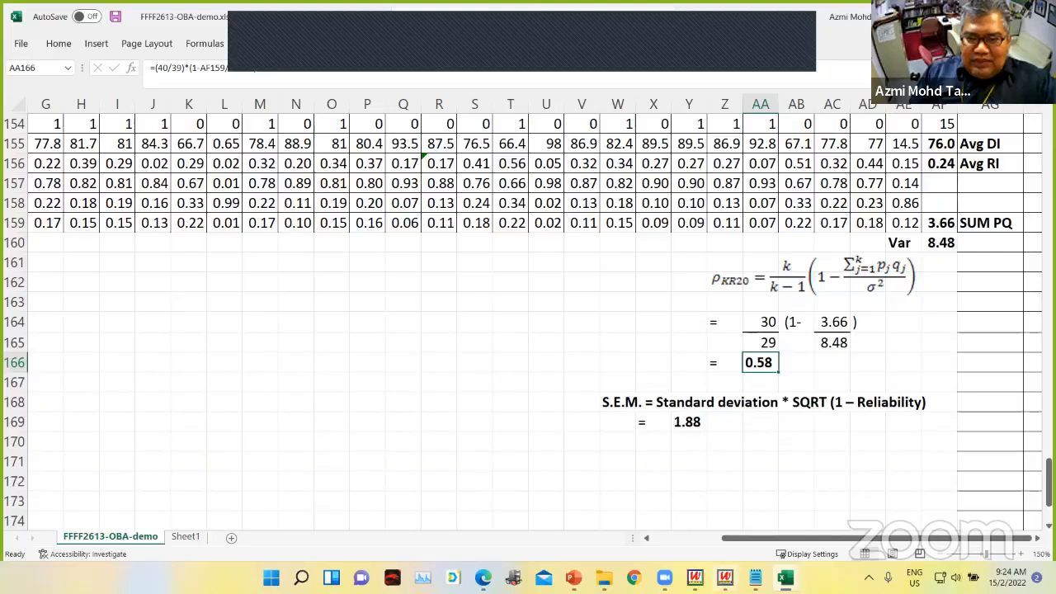
{"action": "left_click", "coordinate": [725, 578]}
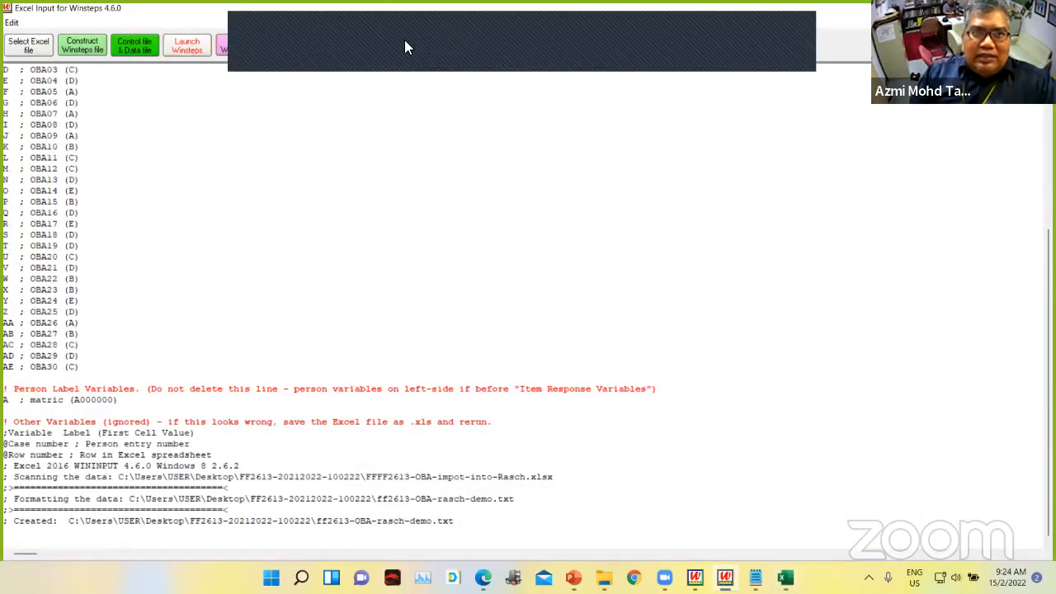
{"action": "left_click", "coordinate": [433, 45]}
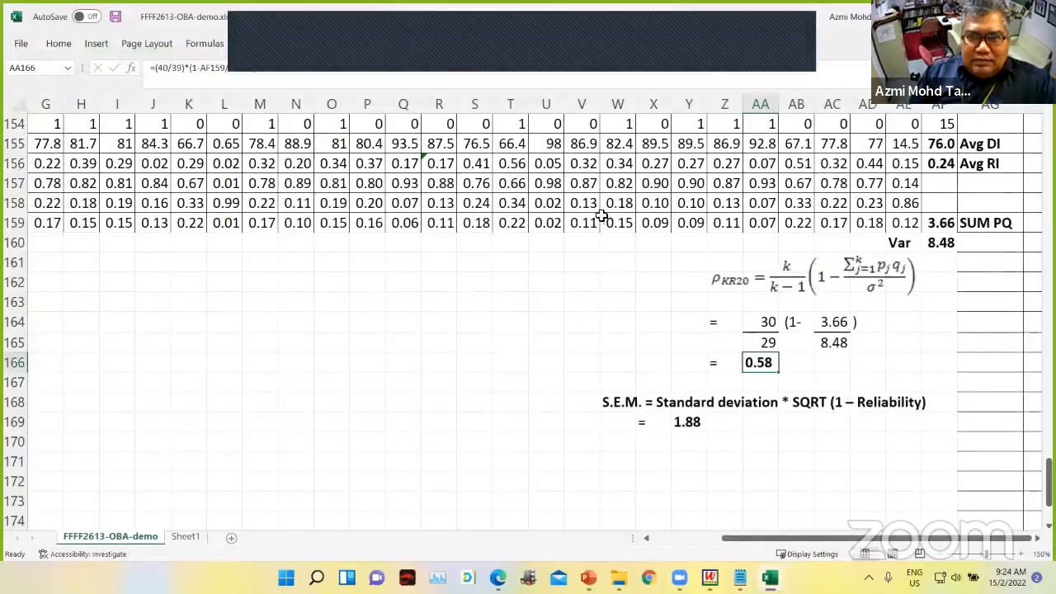
- Compare the Cronbach Alpha (KR-20) and SEM in the Winsteps Table 3.1 report with the Excel calculations
{"action": "mouse_move", "coordinate": [709, 578]}
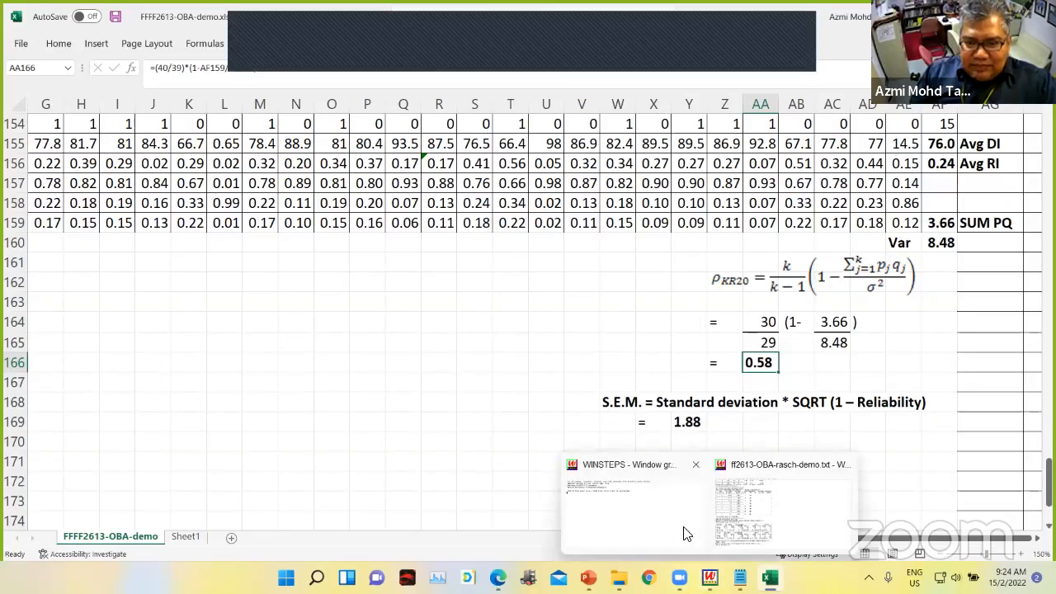
{"action": "left_click", "coordinate": [742, 528]}
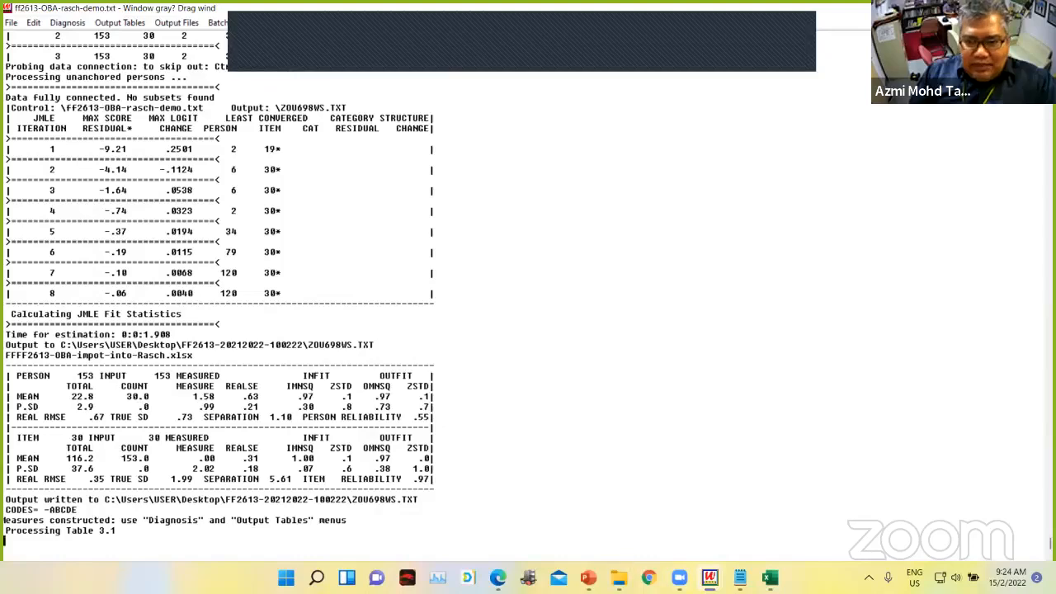
{"action": "mouse_move", "coordinate": [740, 577]}
{"action": "left_click", "coordinate": [773, 521]}
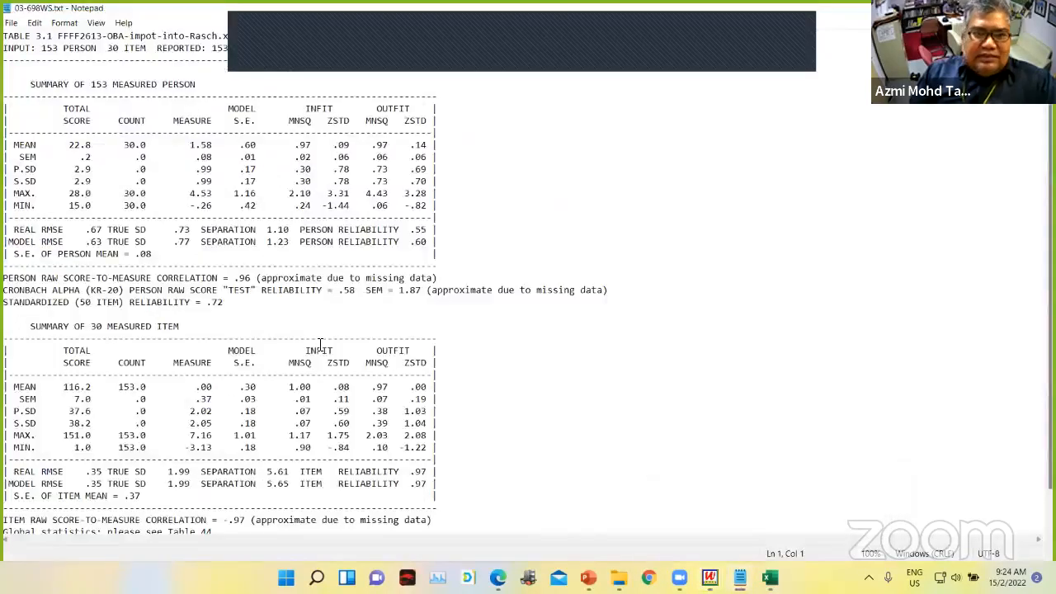
{"action": "scroll", "coordinate": [161, 426], "scroll_direction": "down", "scroll_amount": 1}
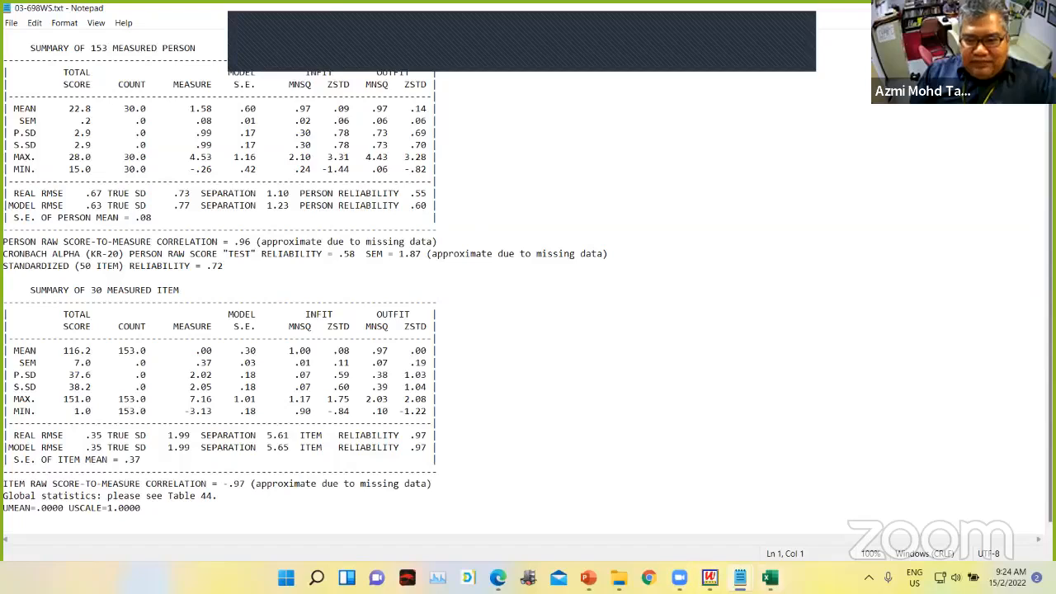
{"action": "left_click", "coordinate": [770, 578]}
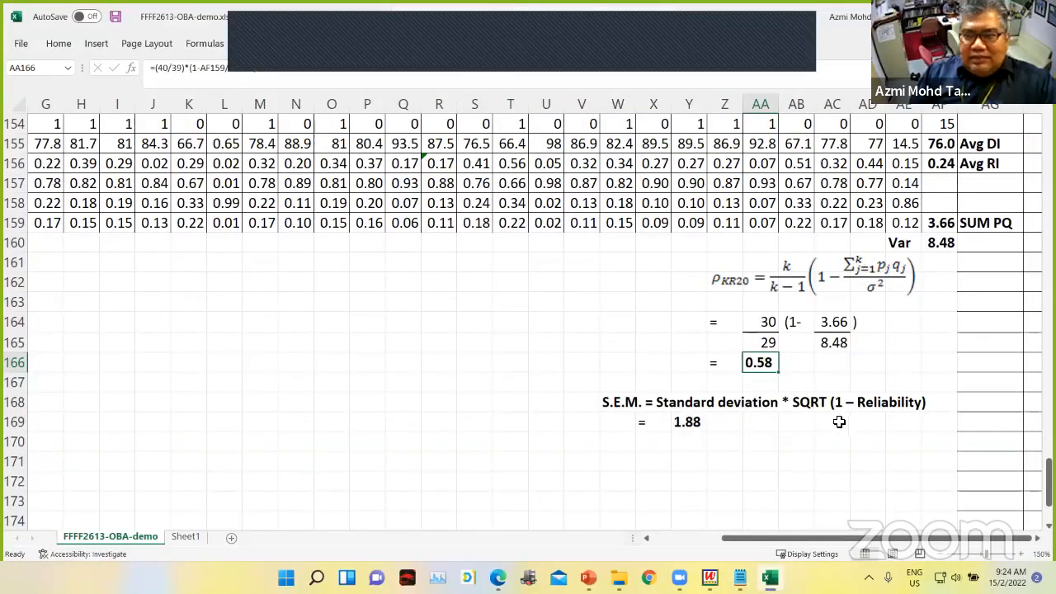
- Minimize the Excel workbook and the Table 3.1 report, and move the Zoom meeting bar clear of the Winsteps menus
{"action": "left_click", "coordinate": [771, 578]}
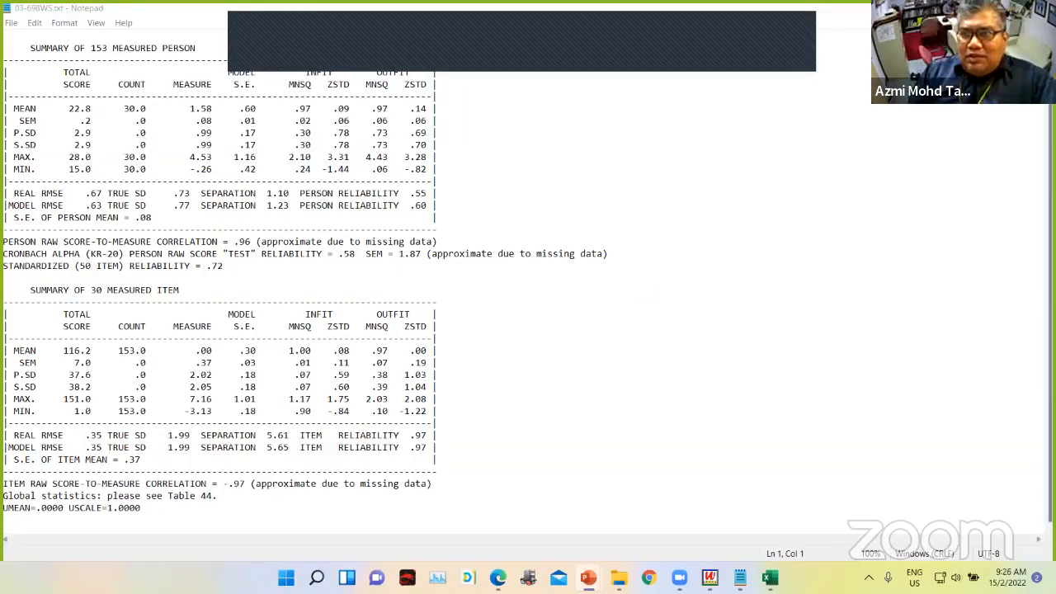
{"action": "left_click", "coordinate": [972, 8]}
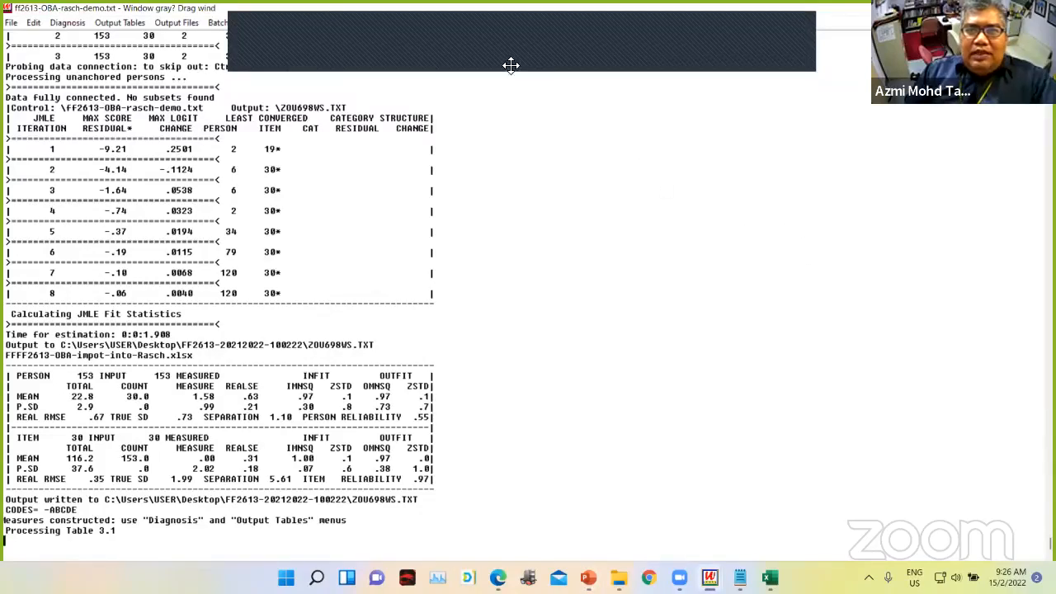
{"action": "left_click_drag", "start_coordinate": [511, 66], "coordinate": [689, 171]}
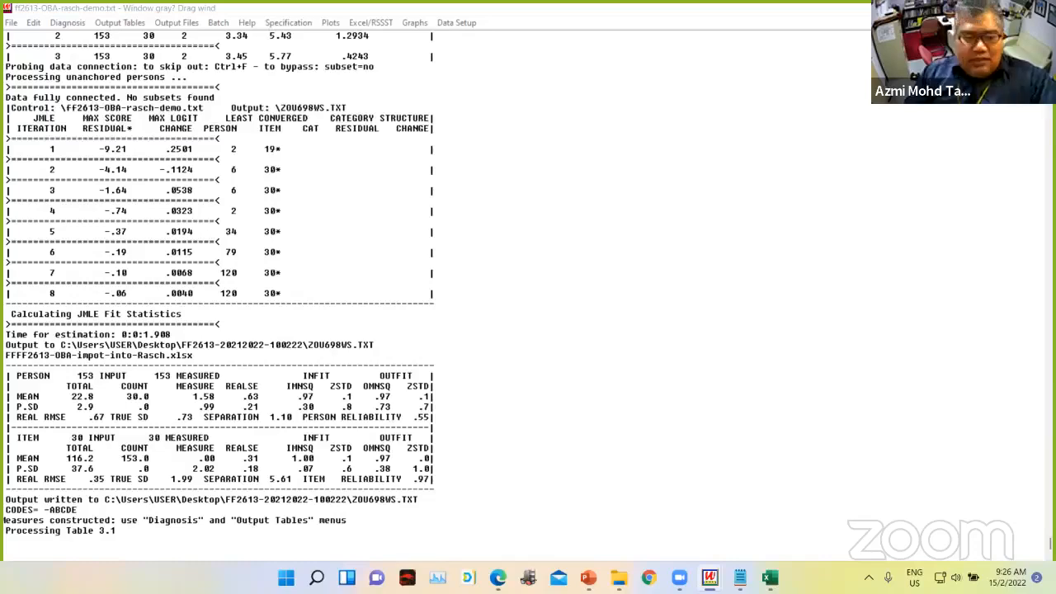
{"action": "key", "text": "alt+Tab"}
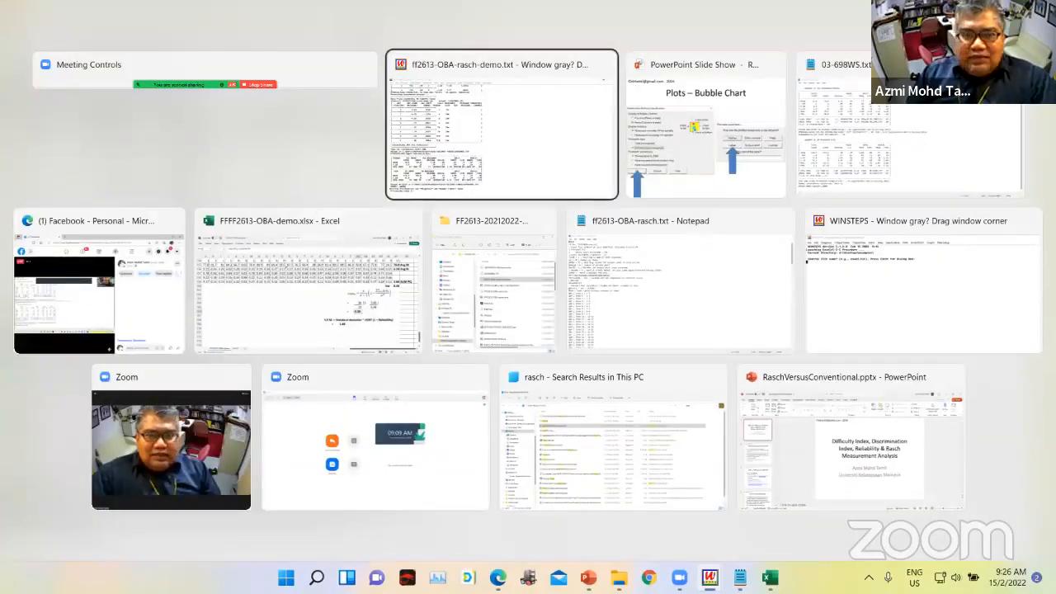
{"action": "key", "text": "alt+Tab"}
{"action": "key", "text": "alt+Tab"}
{"action": "key", "text": "alt+Tab"}
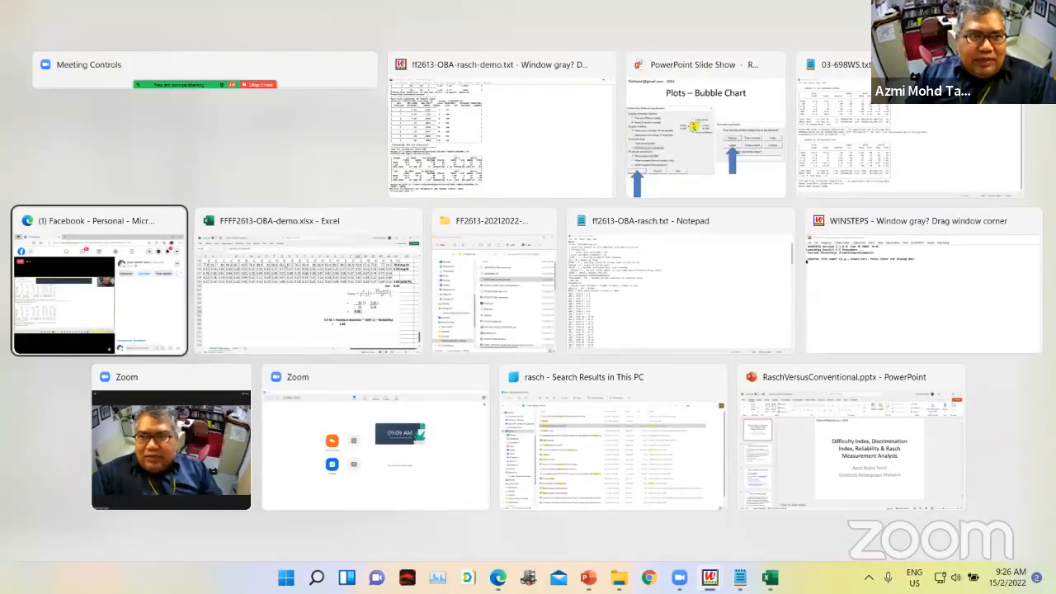
{"action": "key", "text": "Escape"}
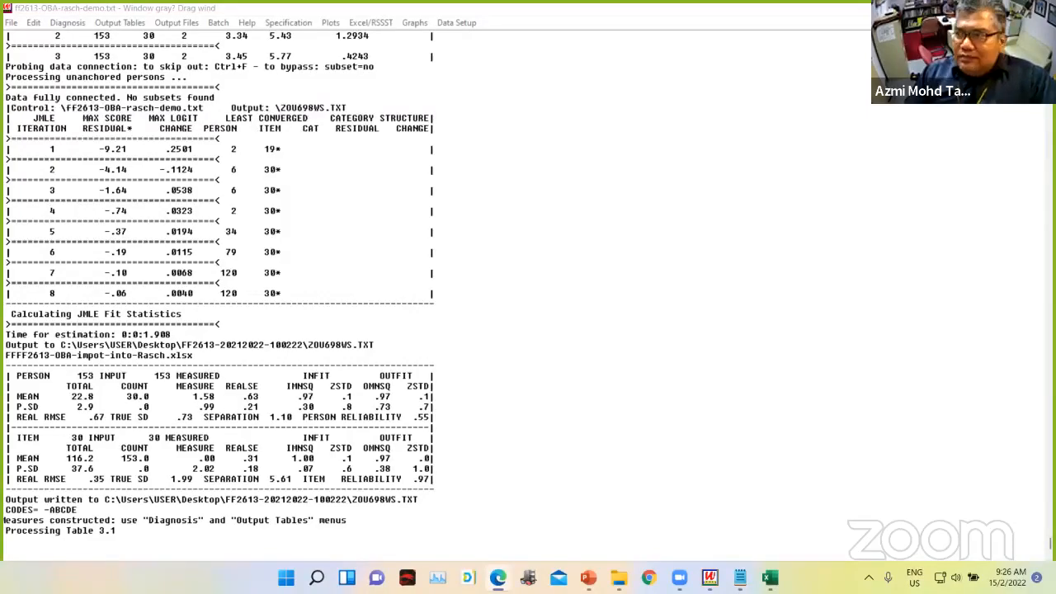
- Switch to the unused WINSTEPS window that is waiting for a control file name and exit it
{"action": "key", "text": "alt+Tab"}
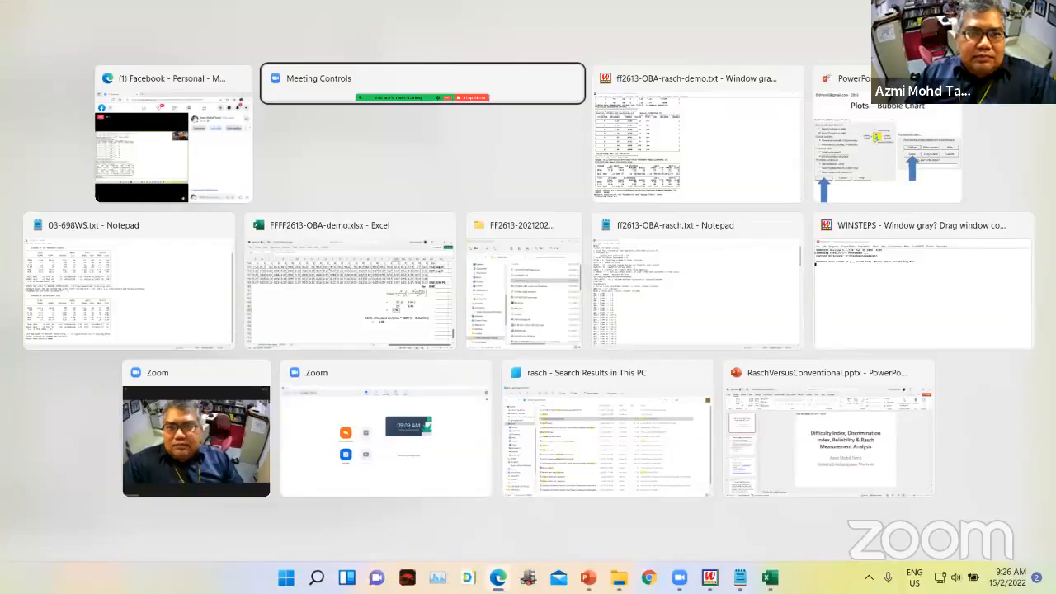
{"action": "key", "text": "alt+Tab"}
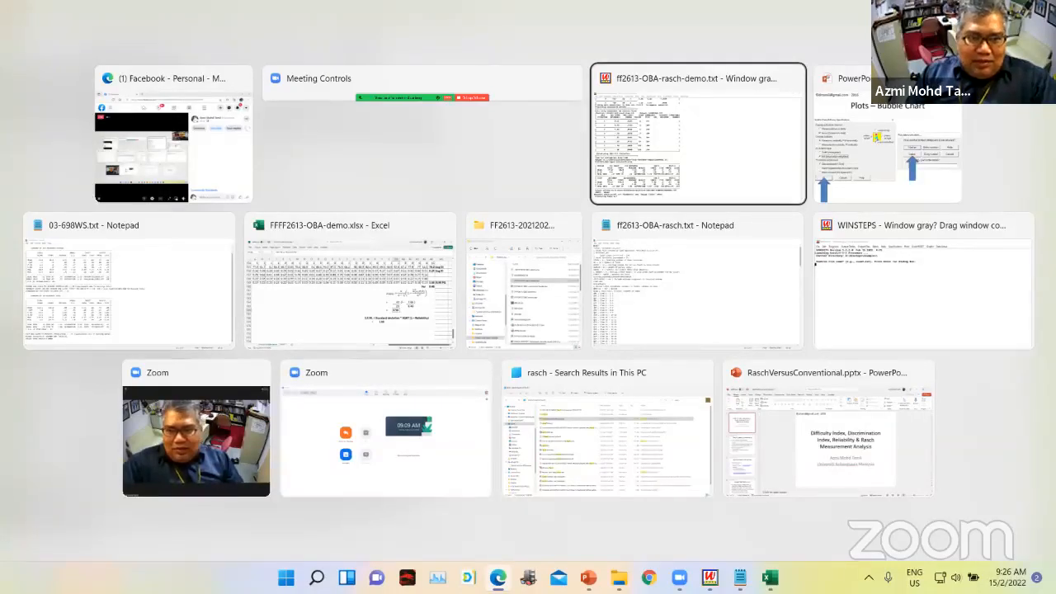
{"action": "key", "text": "alt+Tab"}
{"action": "key", "text": "alt+Tab"}
{"action": "key", "text": "alt+Tab"}
{"action": "key", "text": "alt+Tab"}
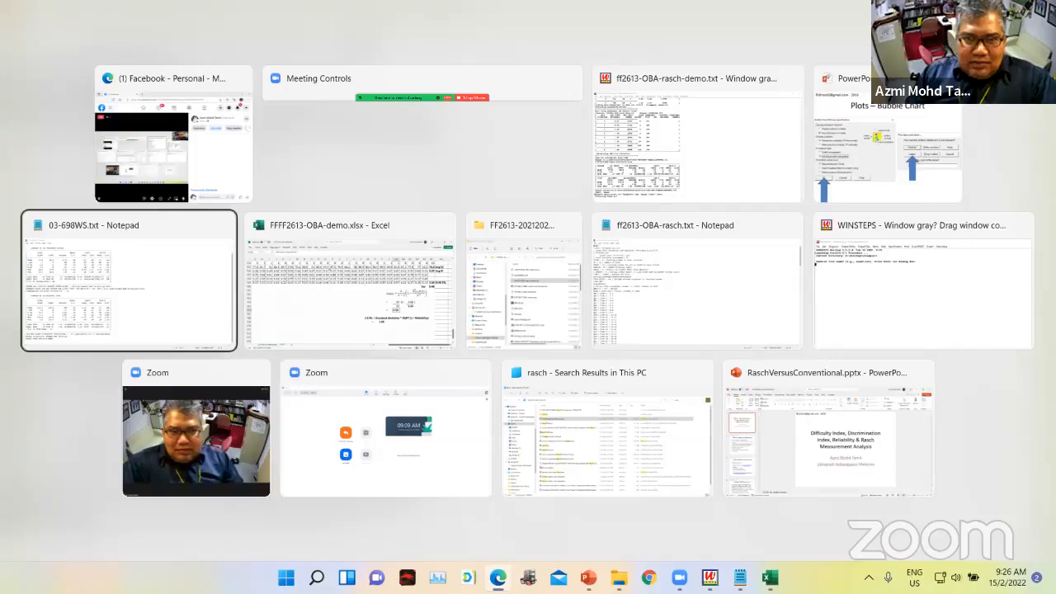
{"action": "key", "text": "alt+Tab"}
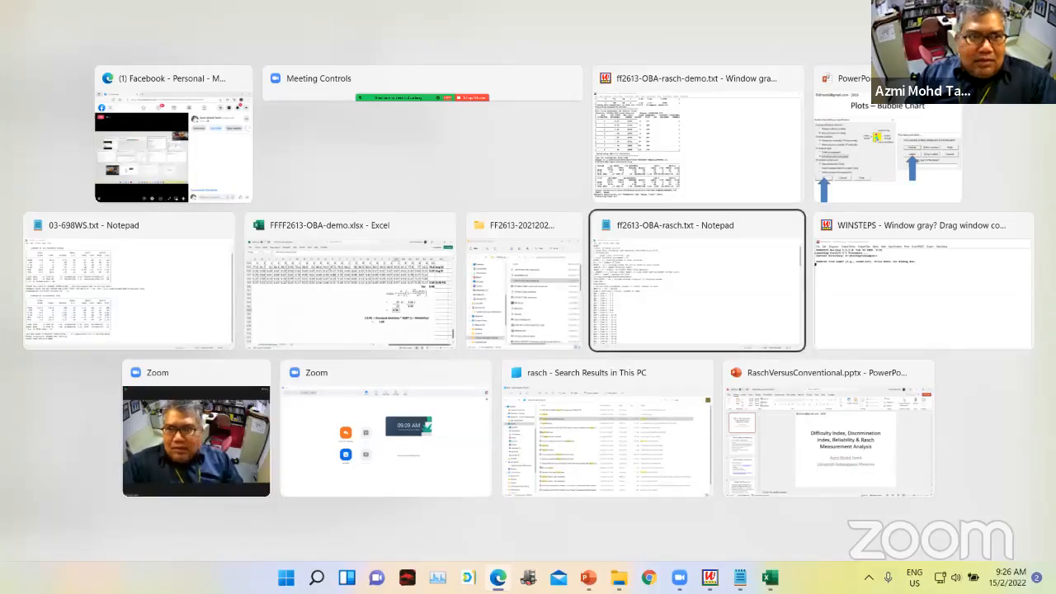
{"action": "key", "text": "alt+Tab"}
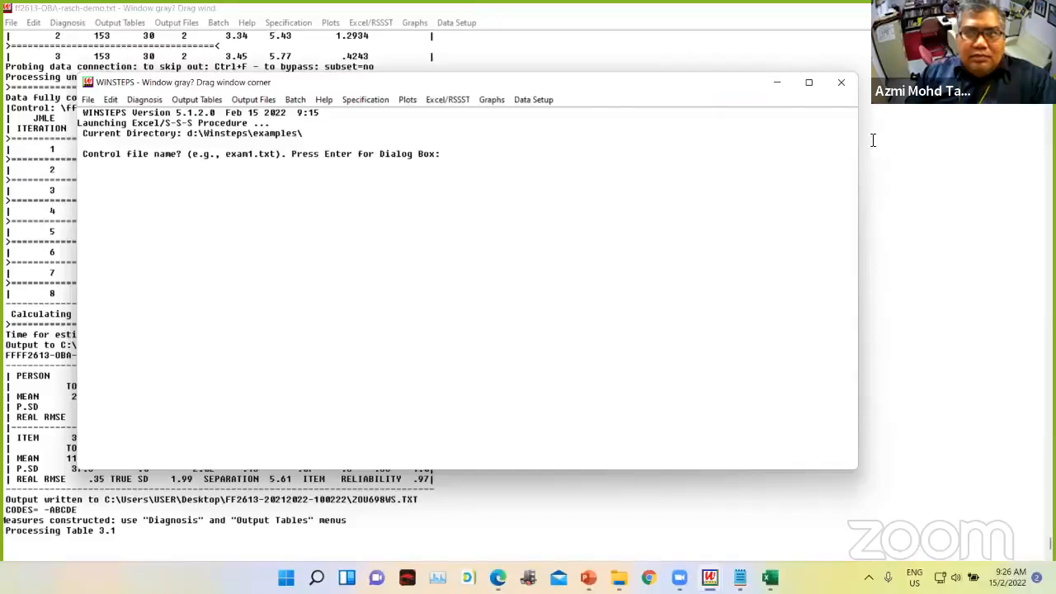
{"action": "left_click", "coordinate": [87, 100]}
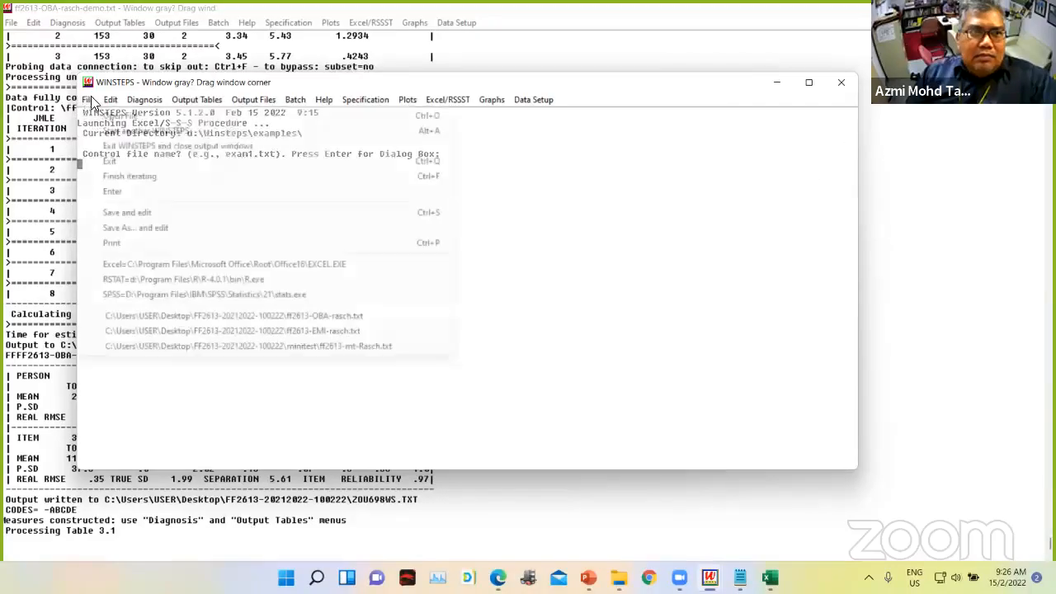
{"action": "left_click", "coordinate": [130, 163]}
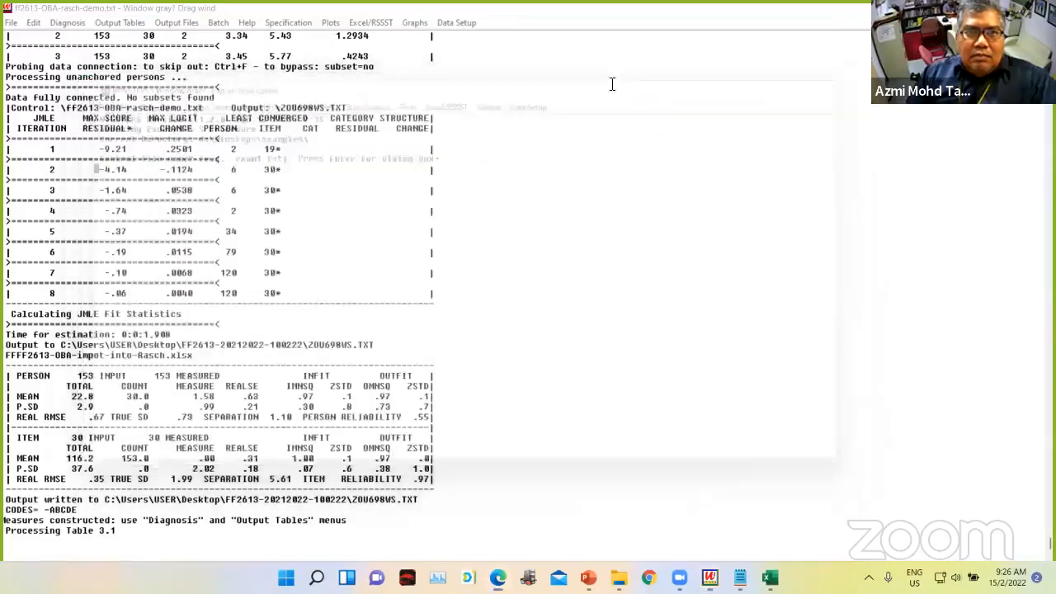
- Create an item Bubble chart (Pathway) using Infit (information-weighted) and Standardized (t, ZStd) fit, with data points labelled by Label
{"action": "left_click", "coordinate": [334, 26]}
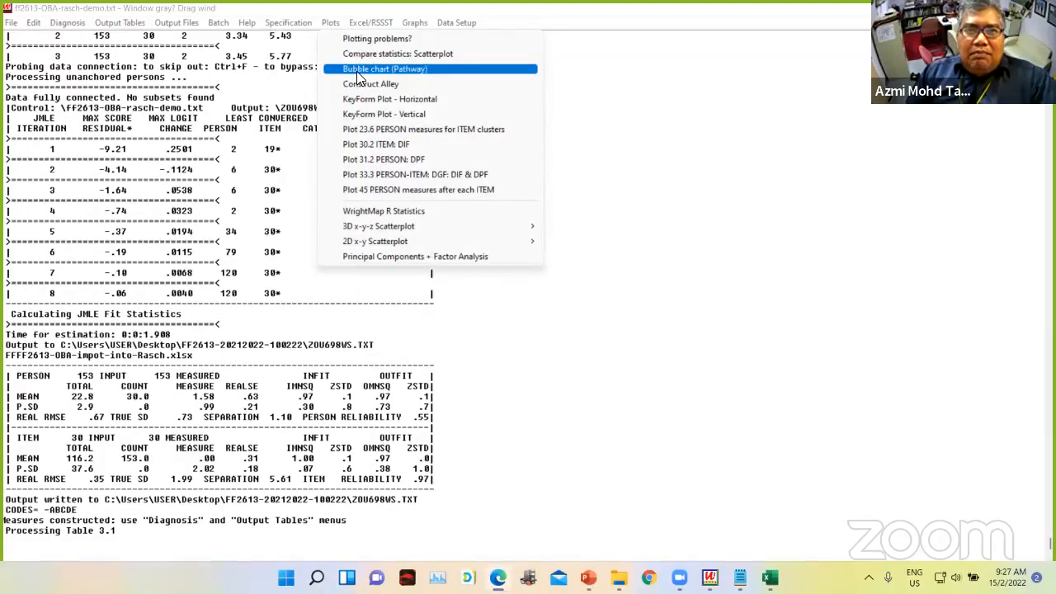
{"action": "left_click", "coordinate": [358, 72]}
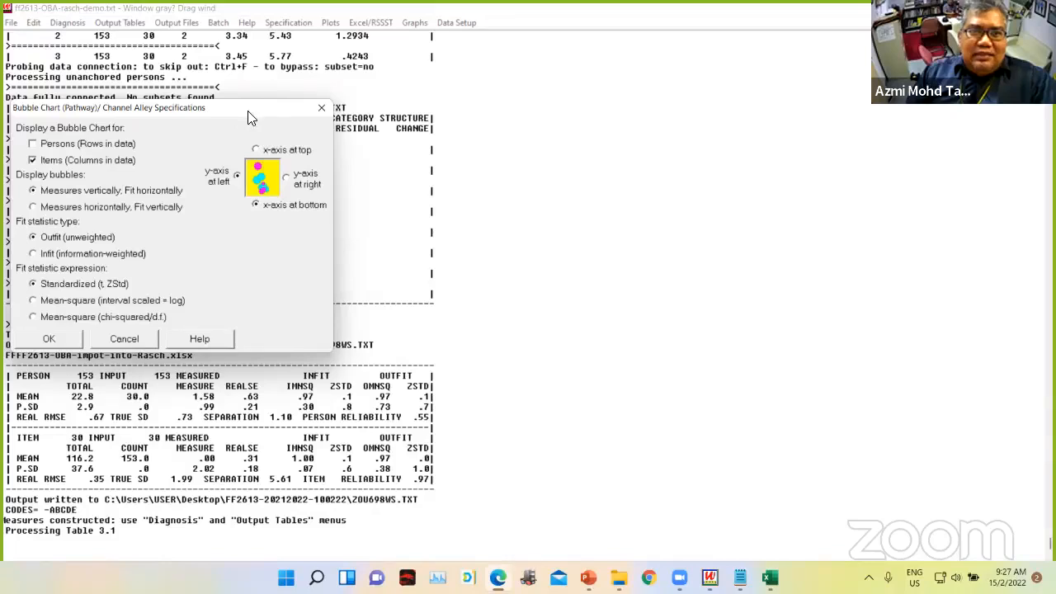
{"action": "left_click_drag", "start_coordinate": [251, 119], "coordinate": [759, 158]}
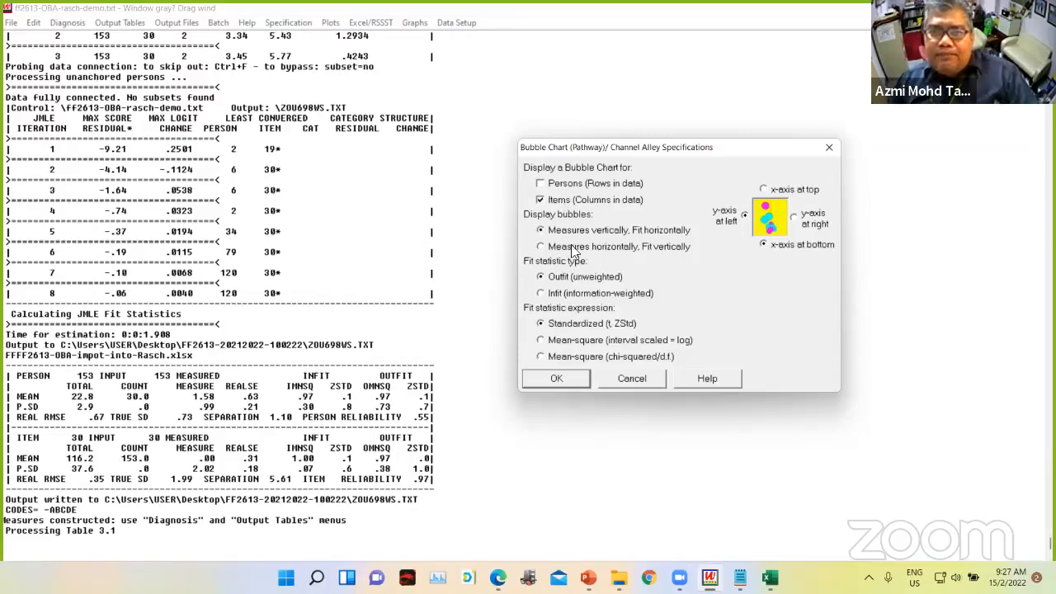
{"action": "left_click", "coordinate": [543, 294]}
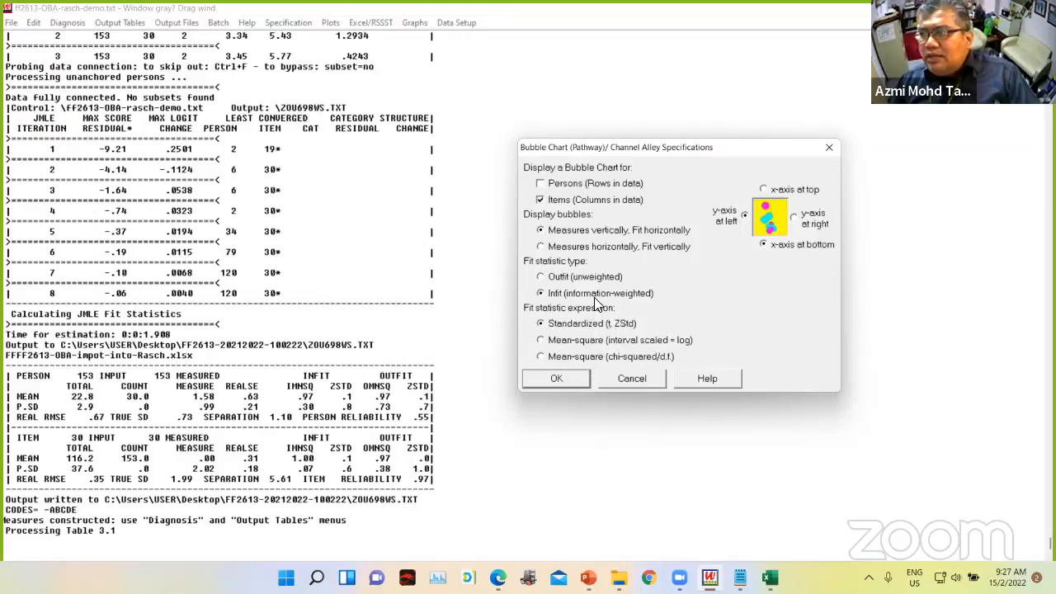
{"action": "left_click", "coordinate": [568, 375]}
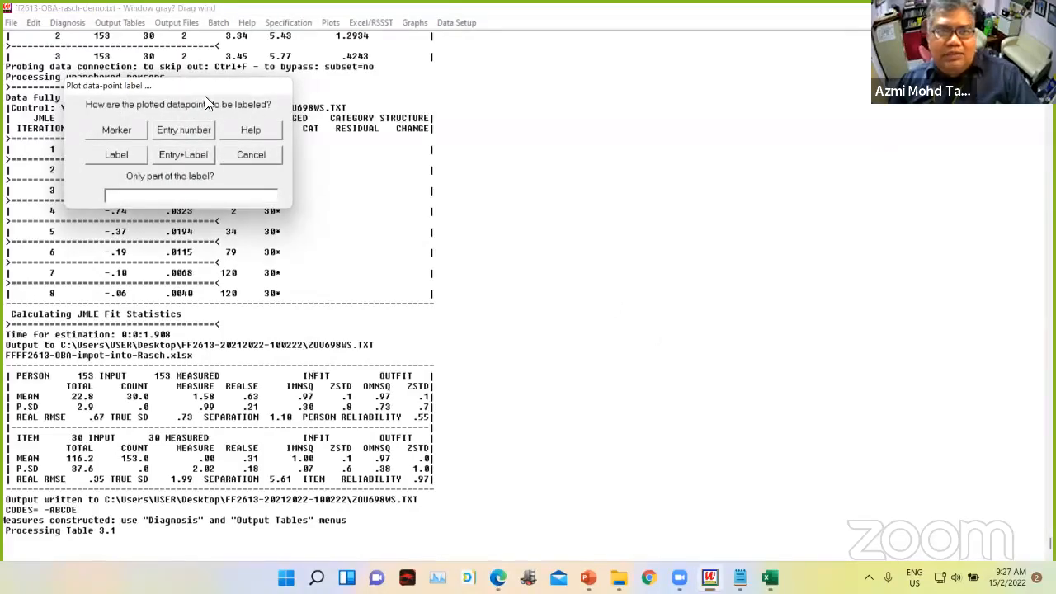
{"action": "left_click_drag", "start_coordinate": [204, 103], "coordinate": [784, 168]}
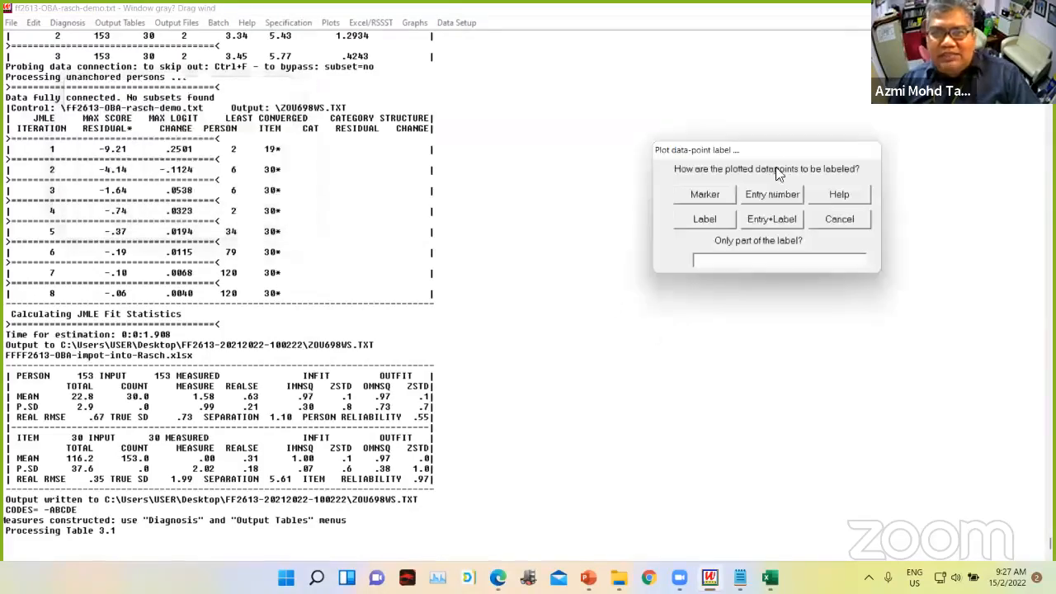
{"action": "left_click", "coordinate": [707, 218]}
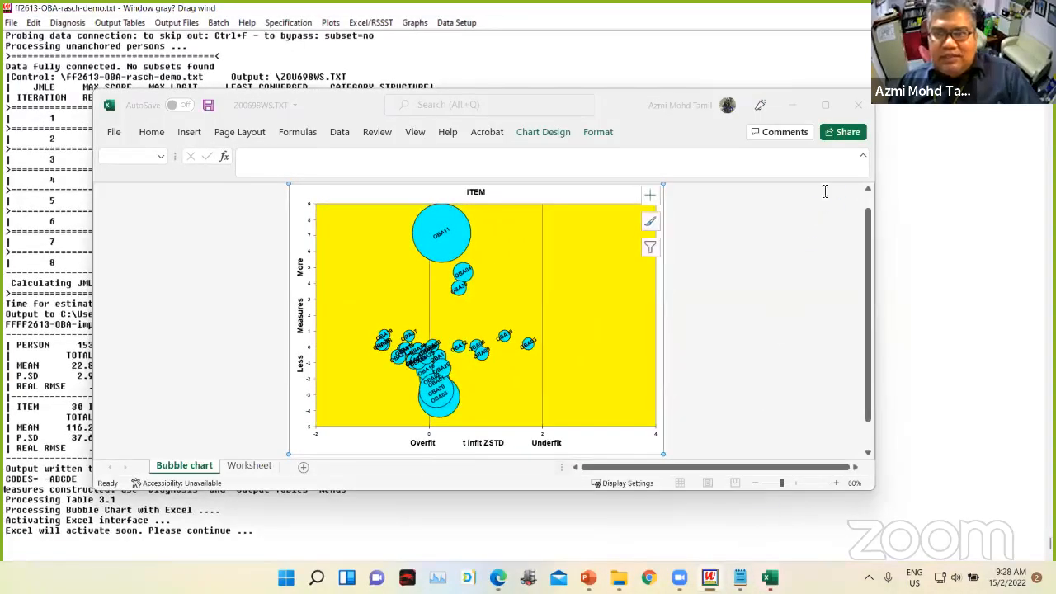
- Maximize the bubble chart workbook and examine the most difficult items, OBA11, OBA04 and OBA30
{"action": "left_click", "coordinate": [826, 105]}
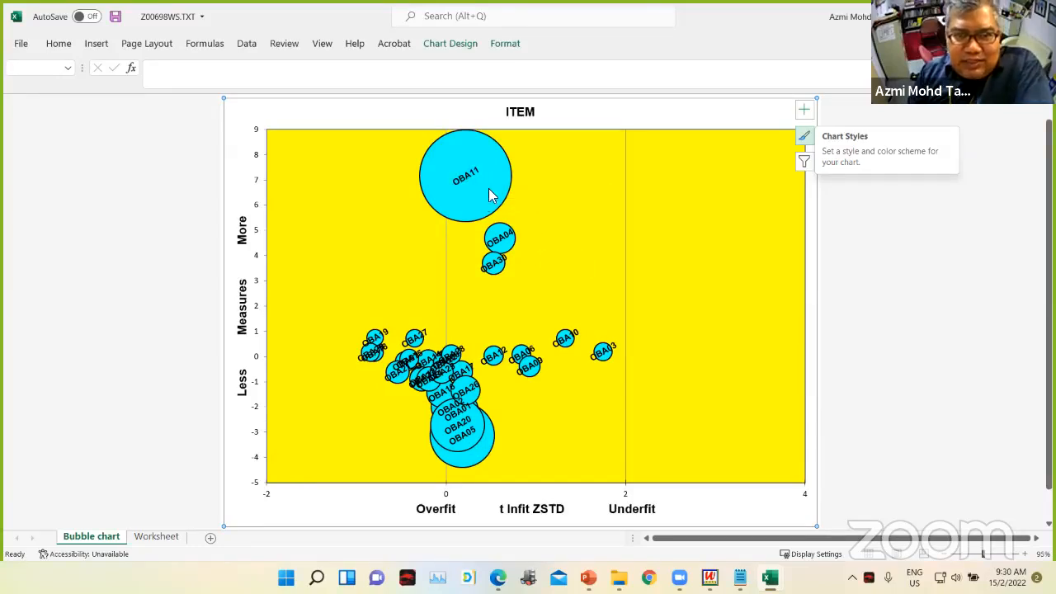
{"action": "mouse_move", "coordinate": [491, 180]}
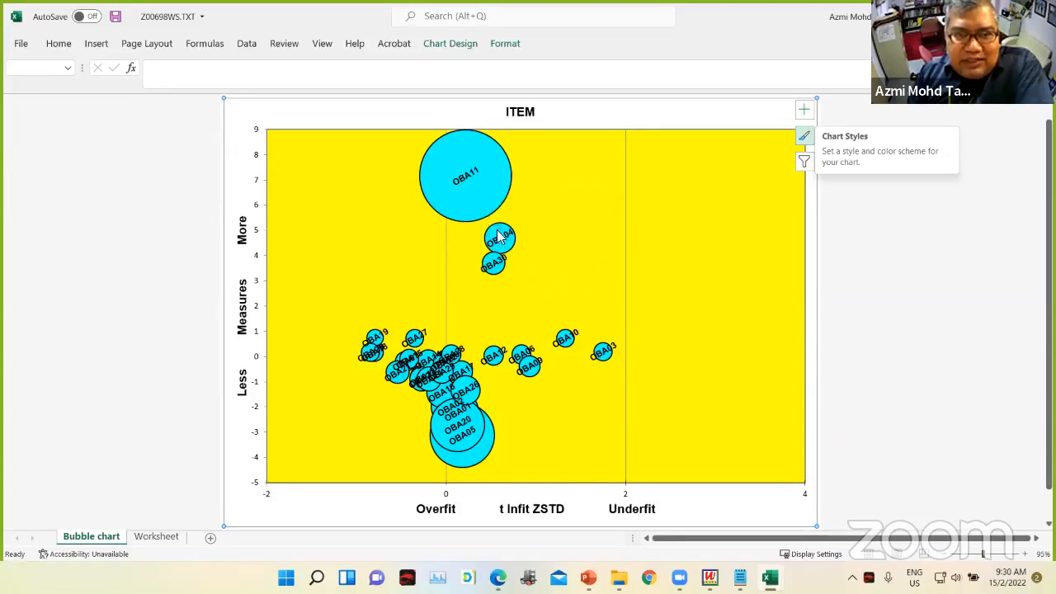
{"action": "mouse_move", "coordinate": [506, 253]}
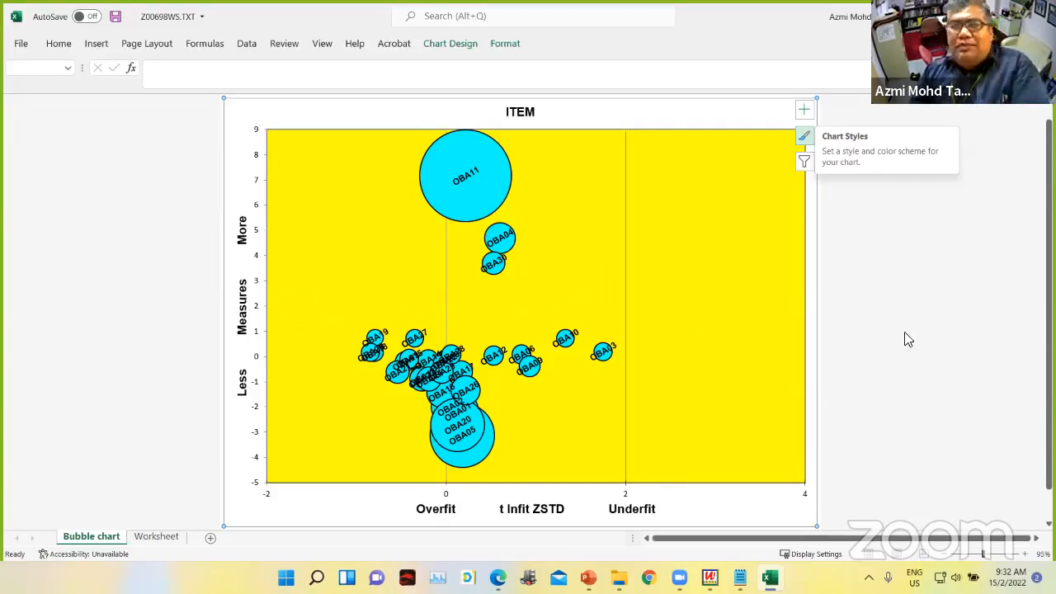
- Minimize the bubble chart workbook, then generate the Table 1 Variable (Wright) maps and maximize the report
{"action": "left_click", "coordinate": [588, 577]}
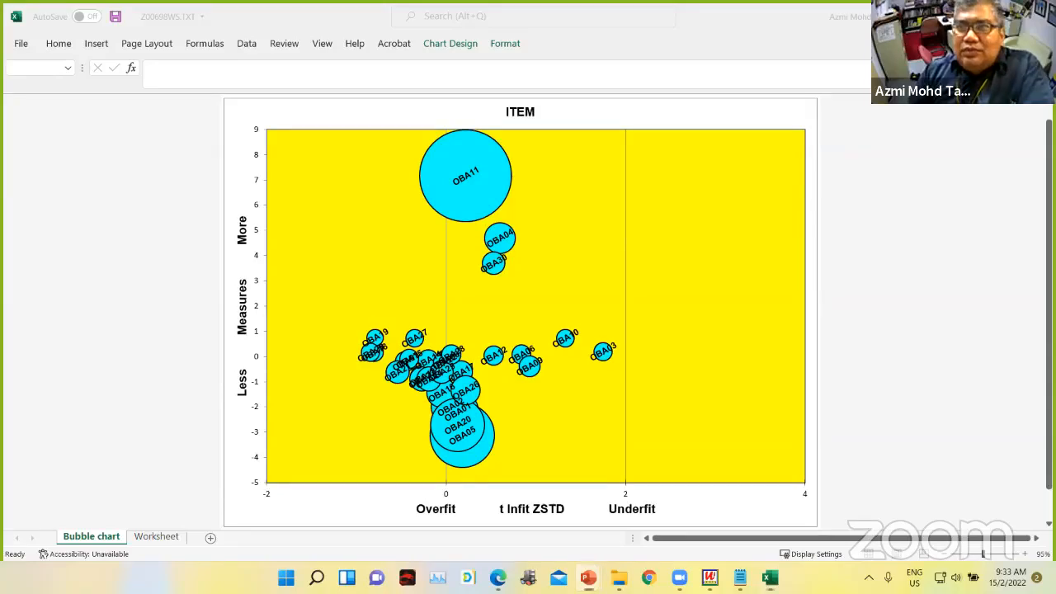
{"action": "left_click", "coordinate": [958, 17]}
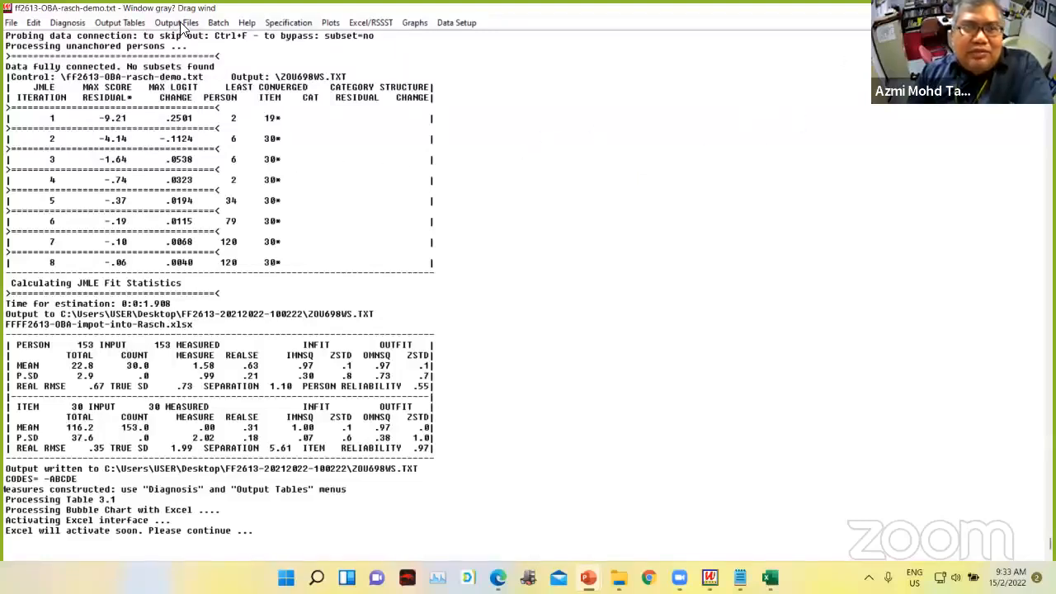
{"action": "left_click", "coordinate": [133, 25]}
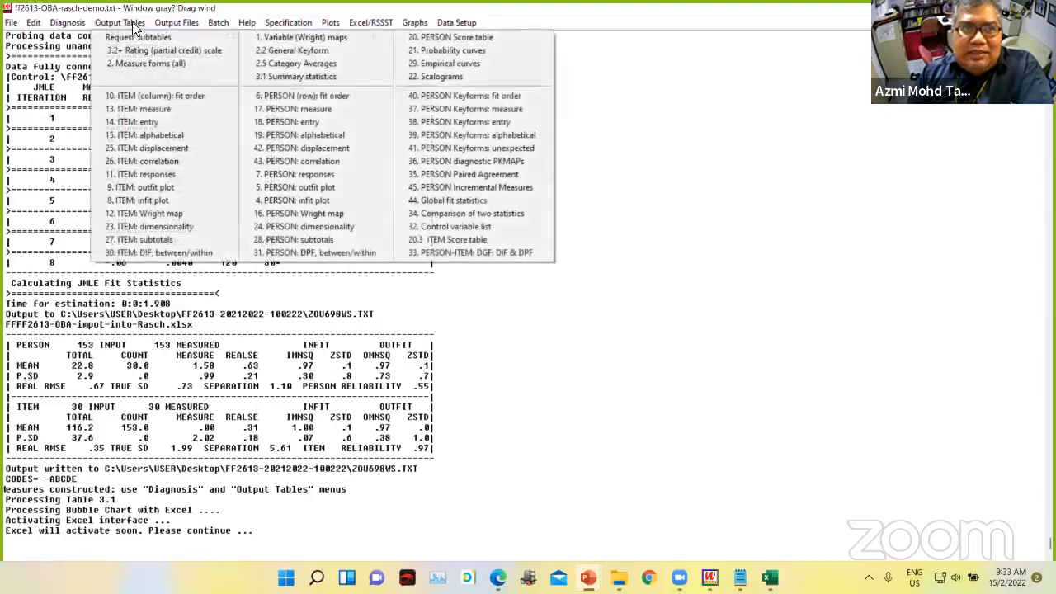
{"action": "left_click", "coordinate": [299, 40]}
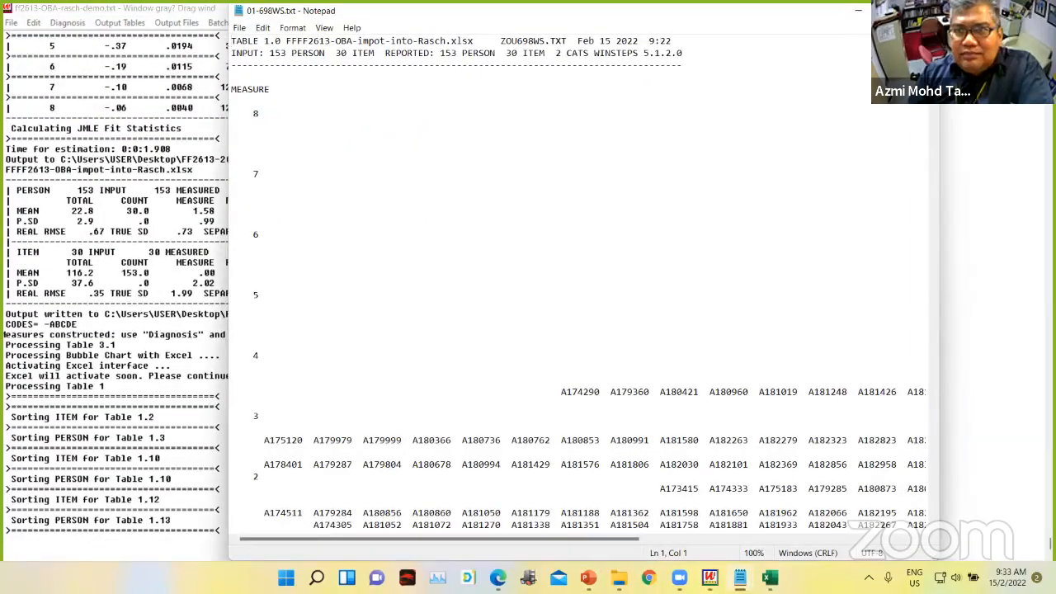
{"action": "left_click", "coordinate": [891, 11]}
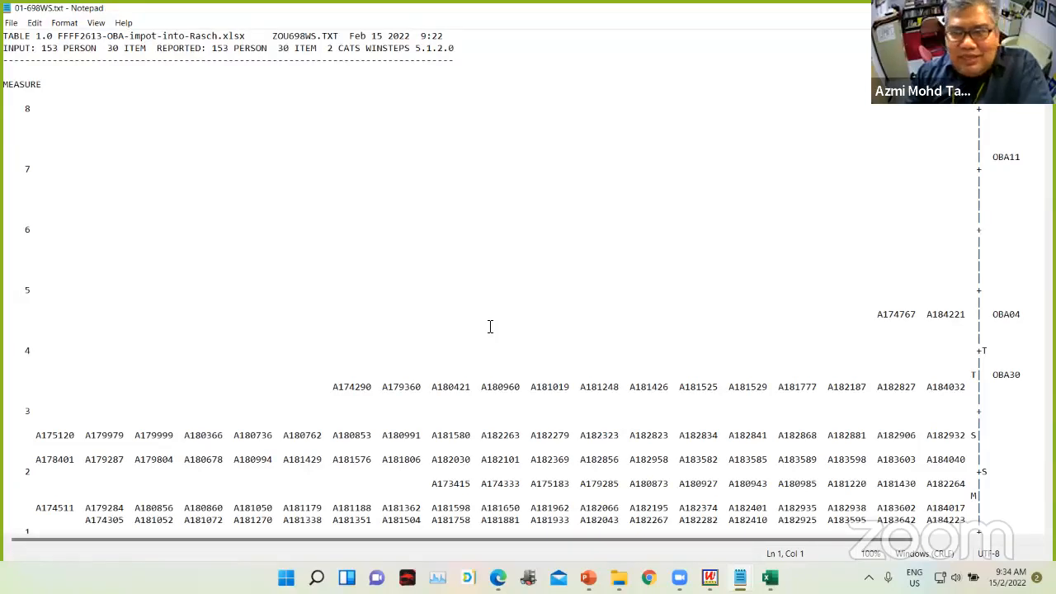
- Look over the person and item distribution in the Wright map, reducing the report's text zoom to 90%
{"action": "scroll", "coordinate": [490, 327], "scroll_direction": "down", "scroll_amount": 1}
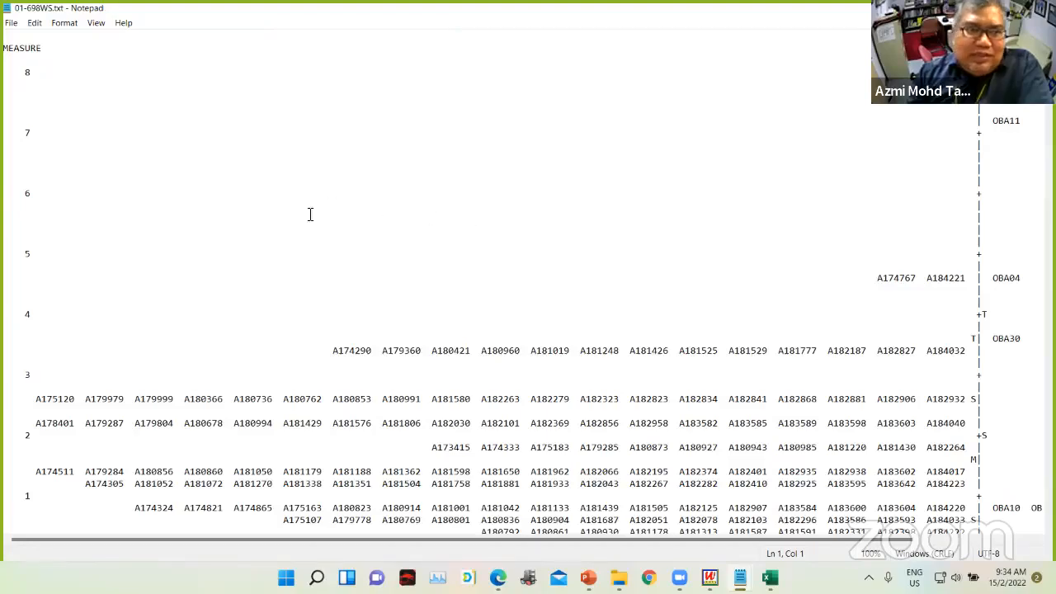
{"action": "scroll", "coordinate": [844, 244], "scroll_direction": "down", "scroll_amount": 6}
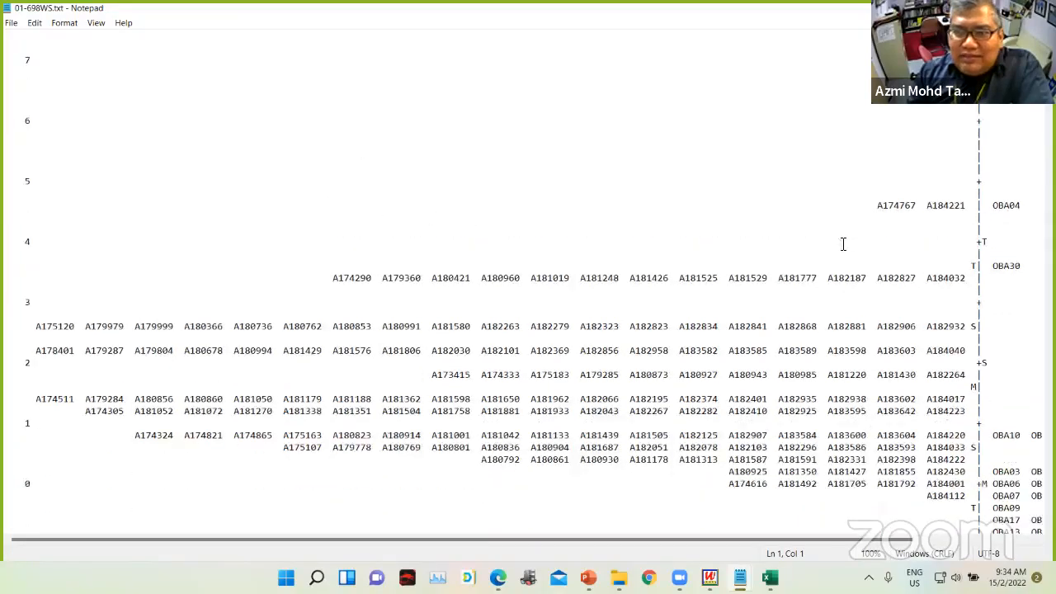
{"action": "scroll", "coordinate": [825, 239], "scroll_direction": "up", "scroll_amount": 3}
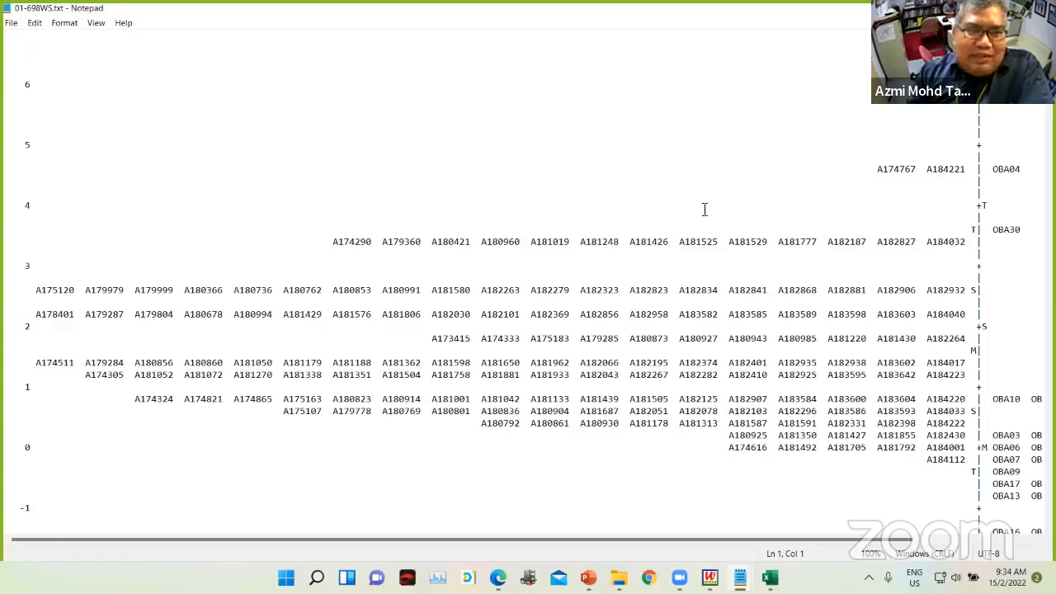
{"action": "left_click", "coordinate": [98, 23]}
{"action": "mouse_move", "coordinate": [116, 38]}
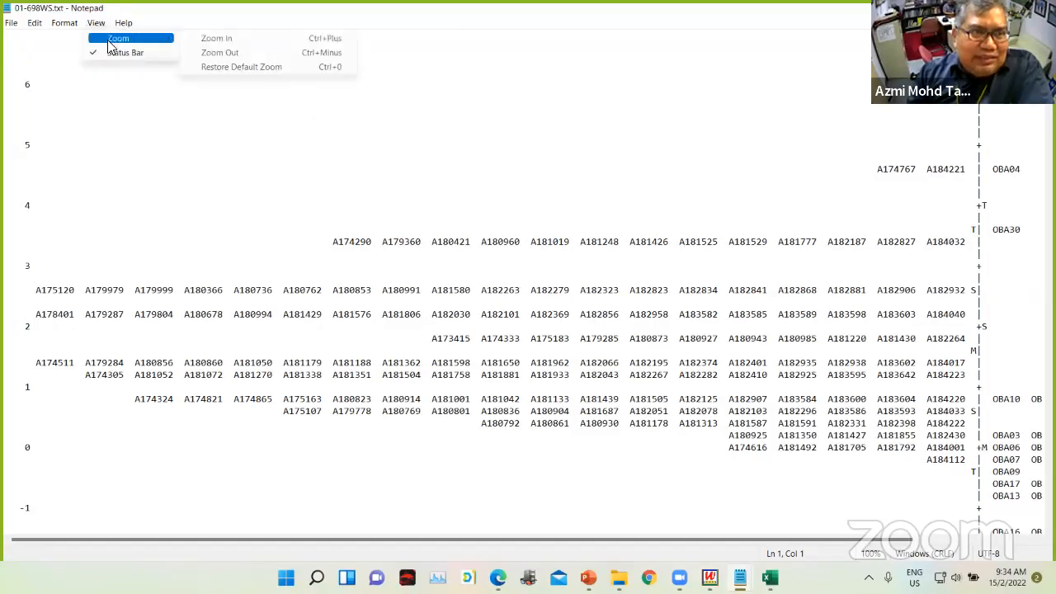
{"action": "left_click", "coordinate": [231, 51]}
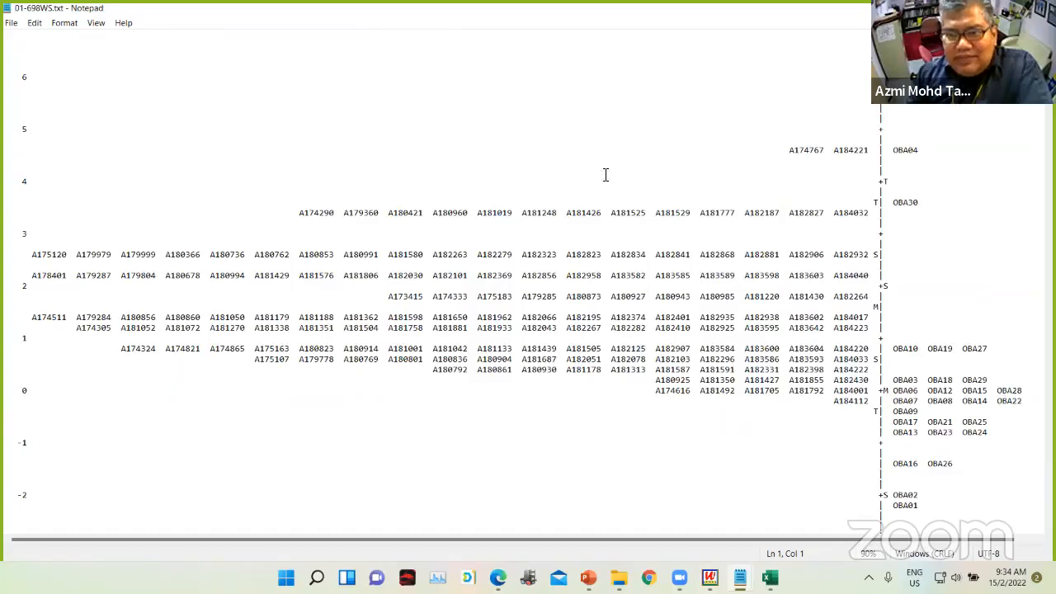
- Compare the spread of person measures with the OBA items on the Wright map, reducing the text zoom to 80%
{"action": "scroll", "coordinate": [697, 190], "scroll_direction": "down", "scroll_amount": 5}
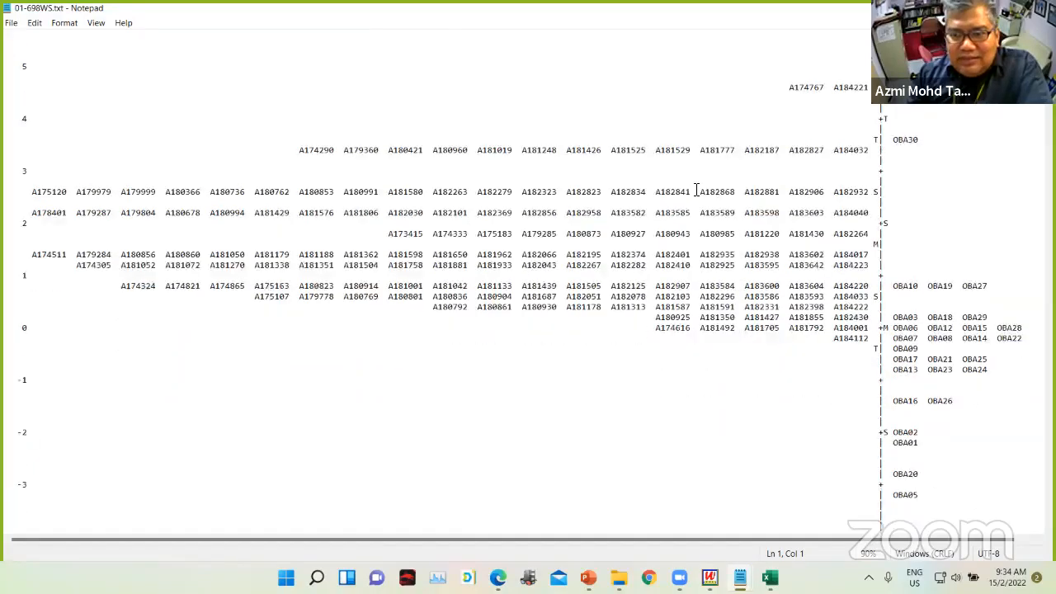
{"action": "scroll", "coordinate": [697, 190], "scroll_direction": "up", "scroll_amount": 2}
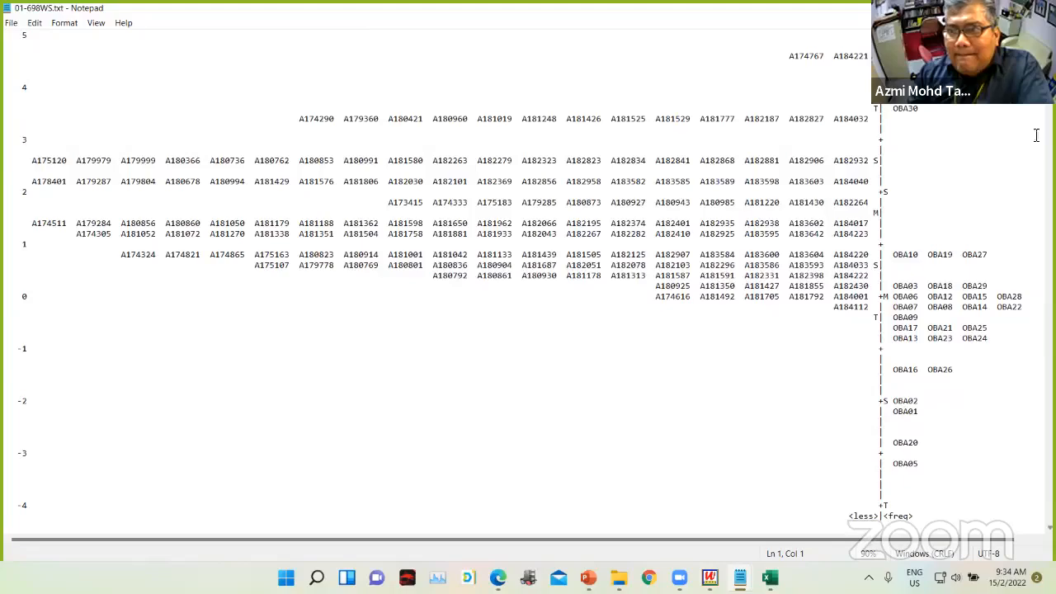
{"action": "scroll", "coordinate": [513, 279], "scroll_direction": "up", "scroll_amount": 6}
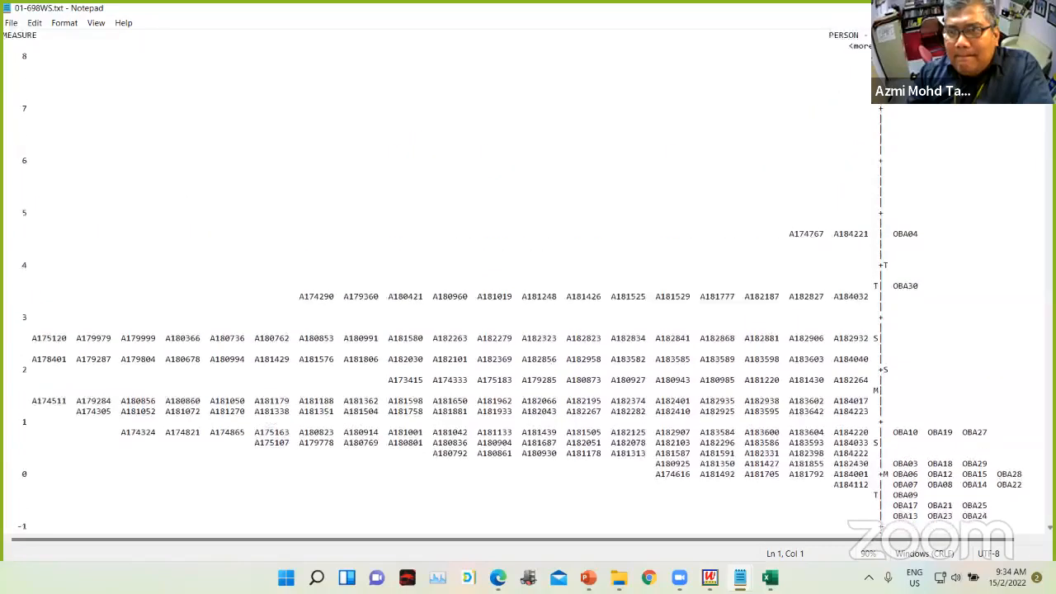
{"action": "scroll", "coordinate": [513, 279], "scroll_direction": "down", "scroll_amount": 2}
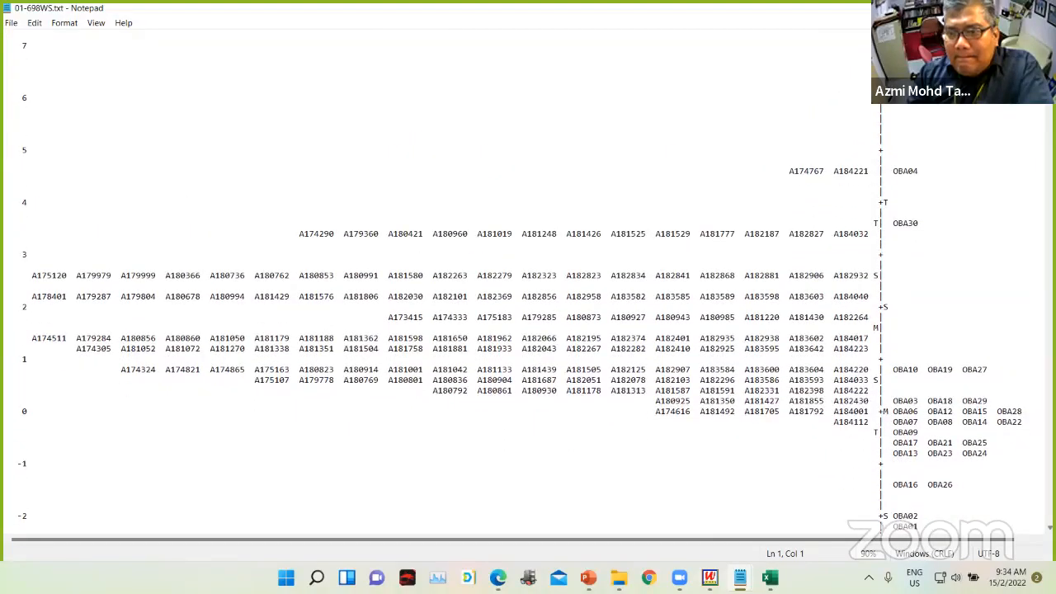
{"action": "scroll", "coordinate": [521, 295], "scroll_direction": "down", "scroll_amount": 1}
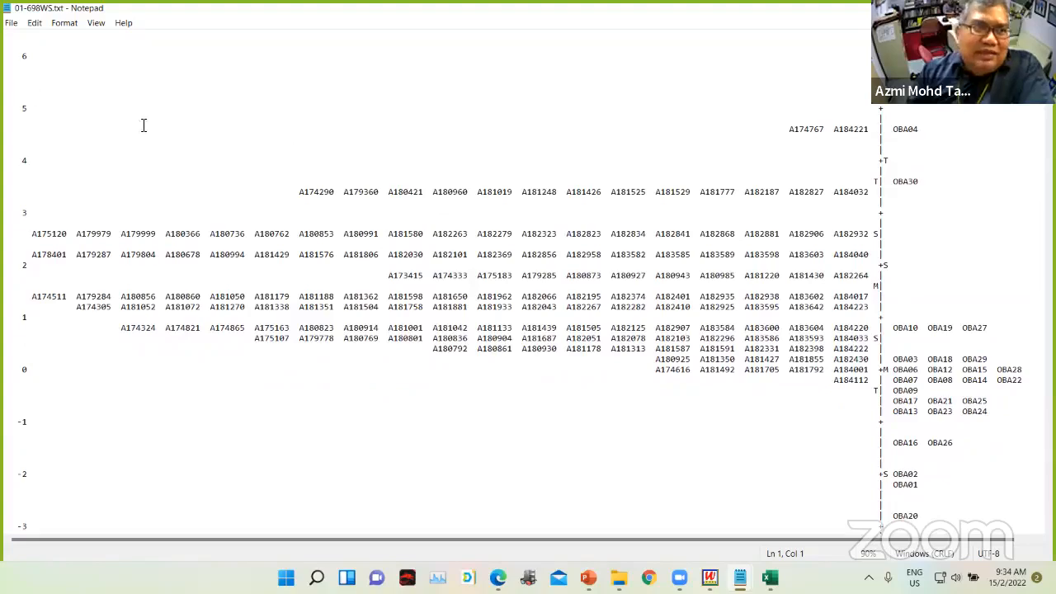
{"action": "left_click", "coordinate": [97, 25]}
{"action": "mouse_move", "coordinate": [118, 38]}
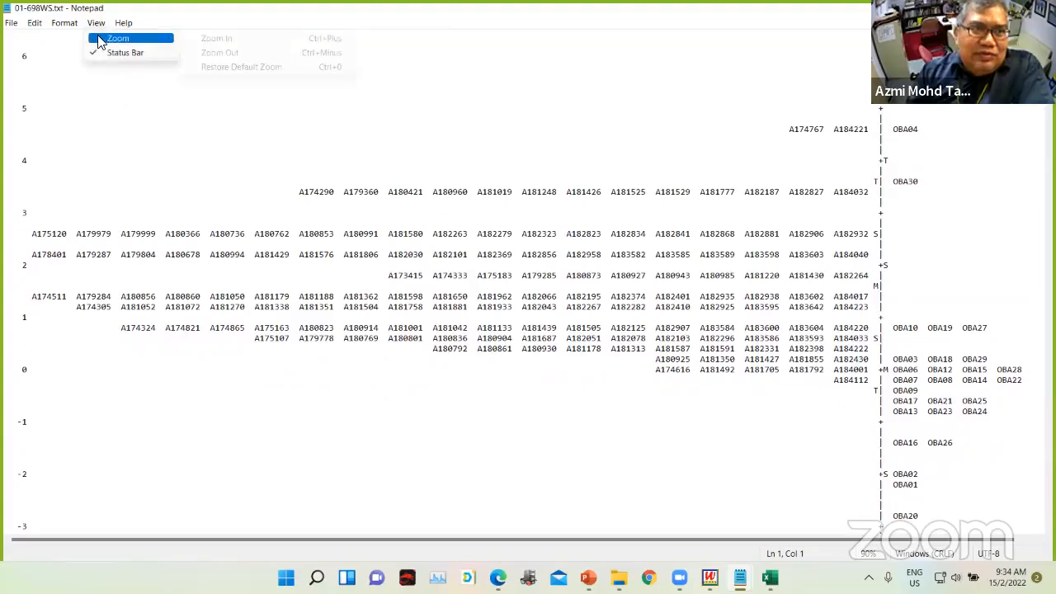
{"action": "left_click", "coordinate": [228, 51]}
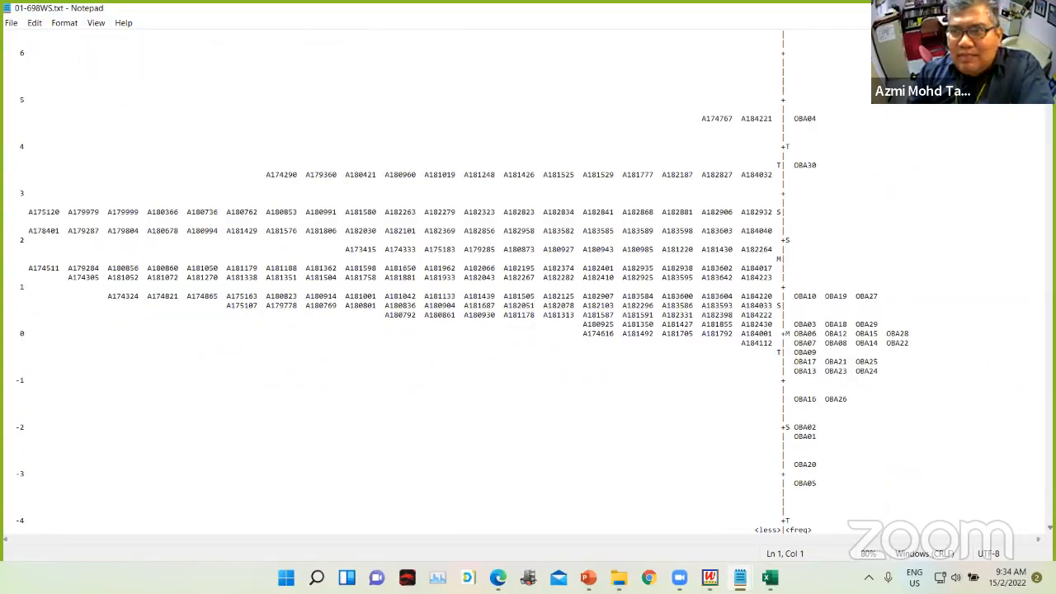
{"action": "scroll", "coordinate": [462, 289], "scroll_direction": "up", "scroll_amount": 2}
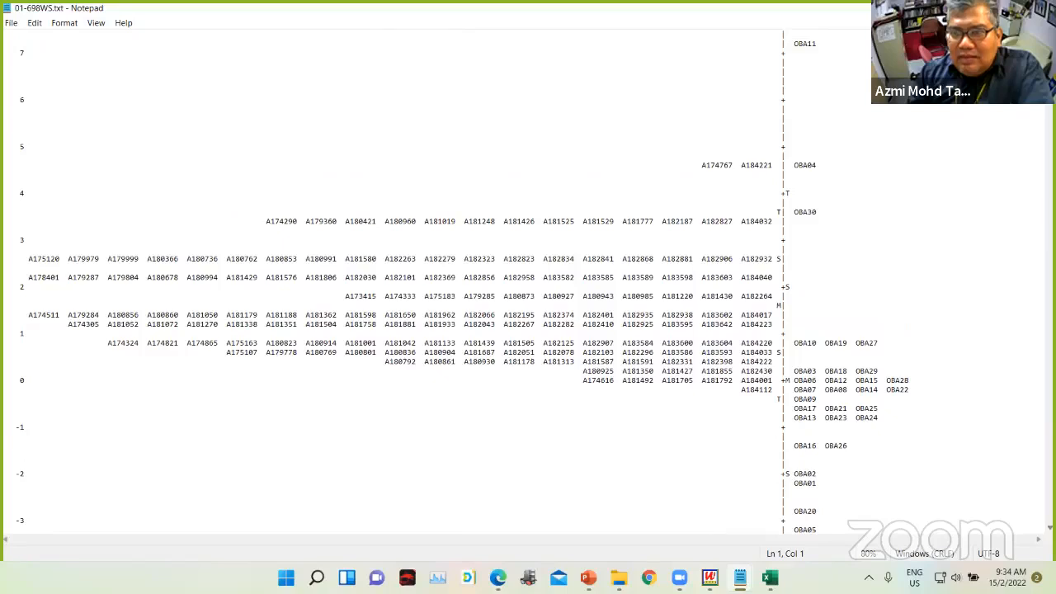
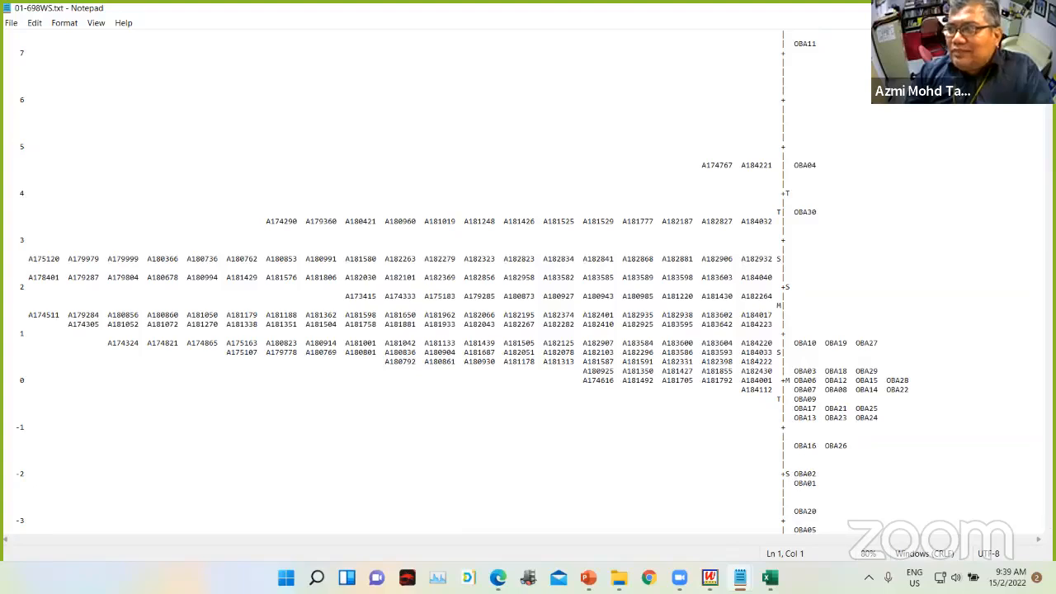
- Leave the Wright map report and minimize the Winsteps window to reach the desktop and the FF2613 folder window
{"action": "left_click", "coordinate": [588, 578]}
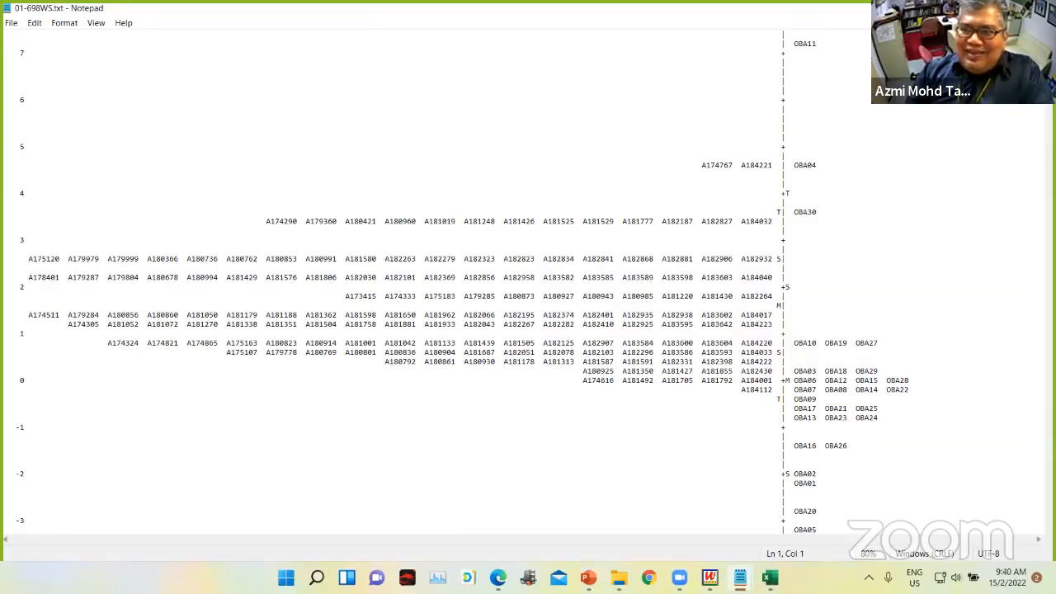
{"action": "key", "text": "alt+Tab"}
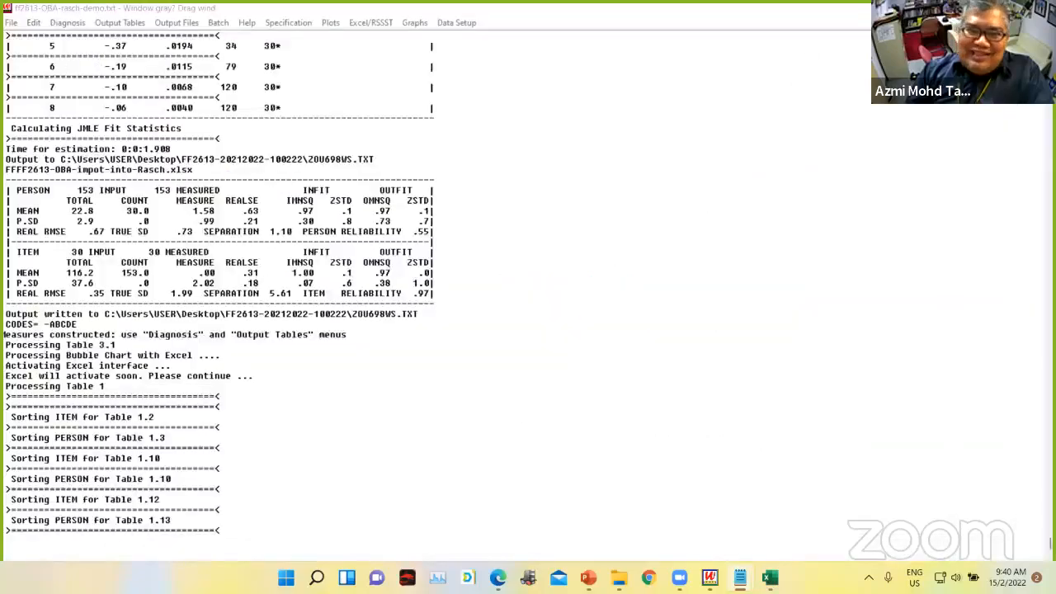
{"action": "left_click", "coordinate": [974, 9]}
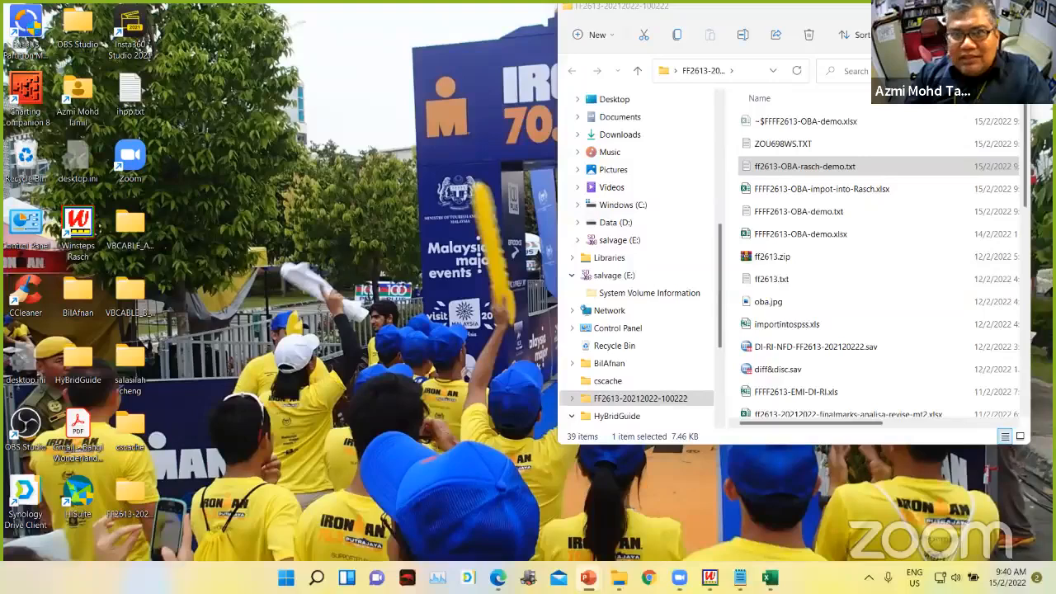
- Maximize the FF2613 folder window and look through the Downloads folder for the FFFF2613 OBA report files
{"action": "left_click", "coordinate": [983, 7]}
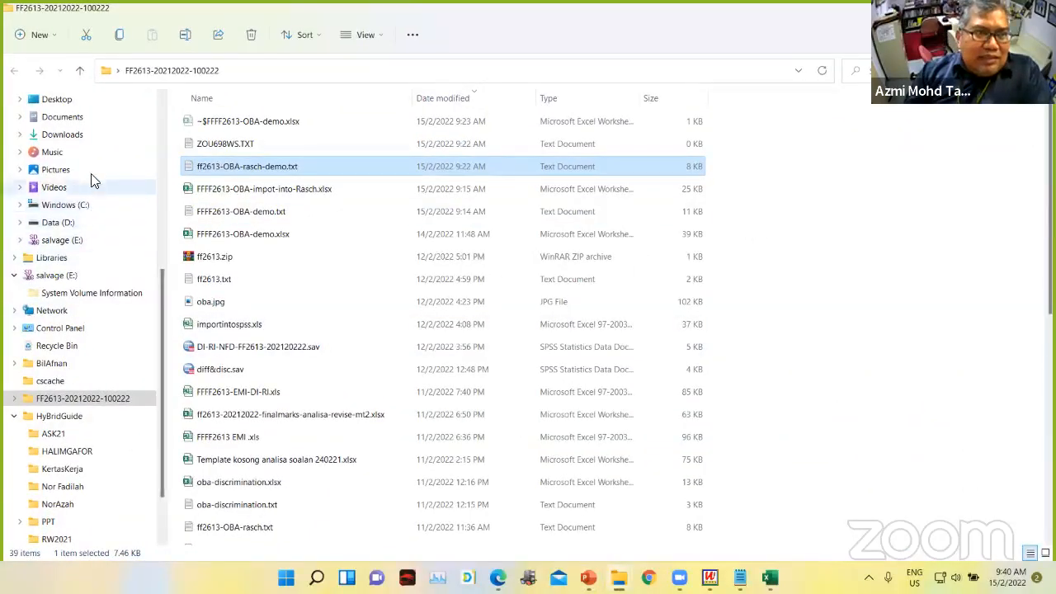
{"action": "left_click", "coordinate": [73, 136]}
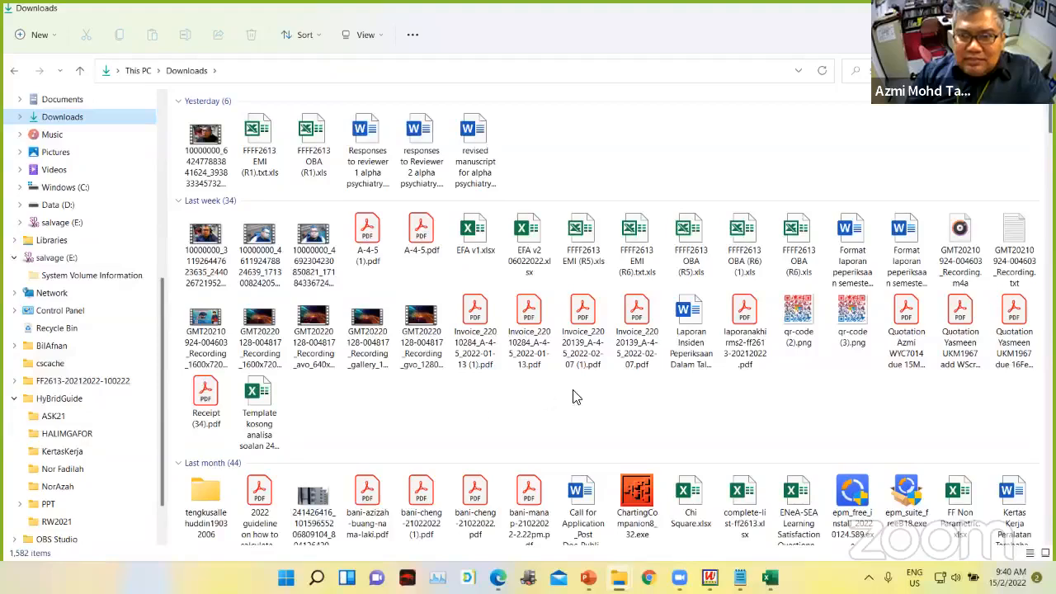
{"action": "scroll", "coordinate": [645, 392], "scroll_direction": "down", "scroll_amount": 5}
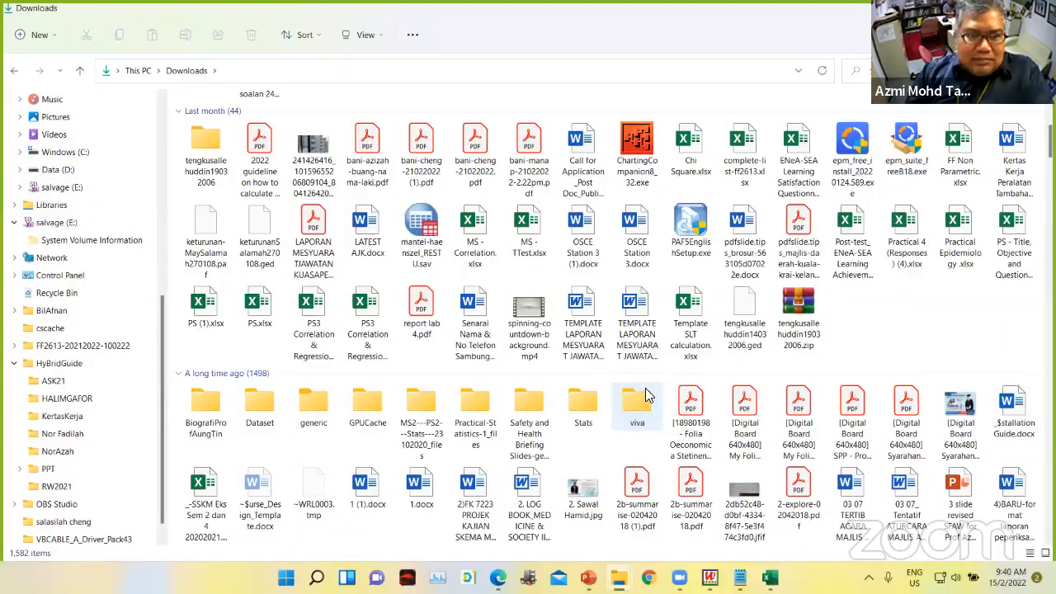
{"action": "scroll", "coordinate": [645, 387], "scroll_direction": "up", "scroll_amount": 5}
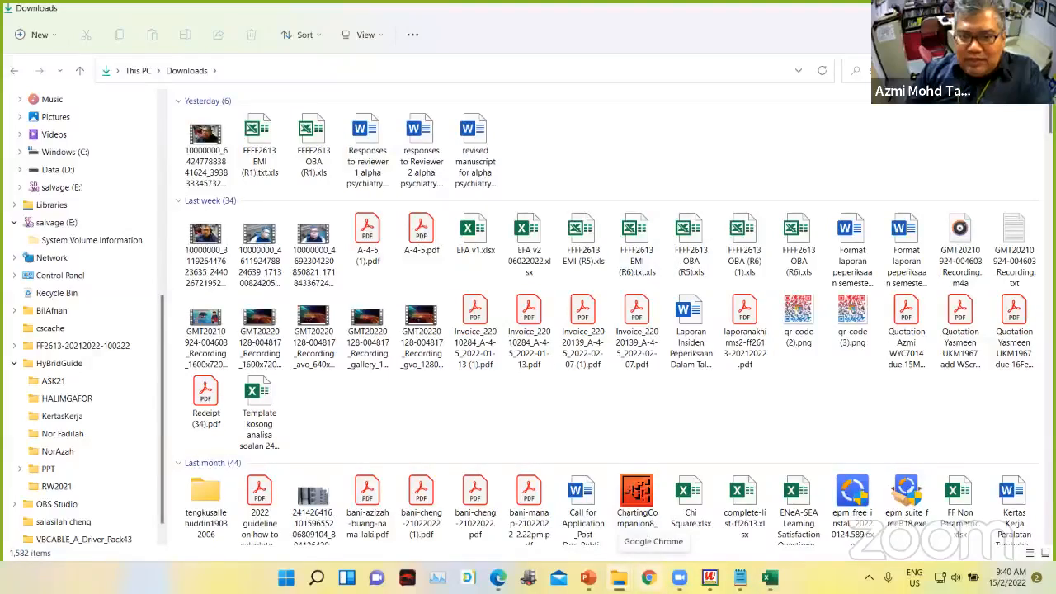
- Switch to Chrome, go to the Gmail inbox and open the email conversation "LAPORAN PENUH OBA FFFF2613"
{"action": "left_click", "coordinate": [648, 577]}
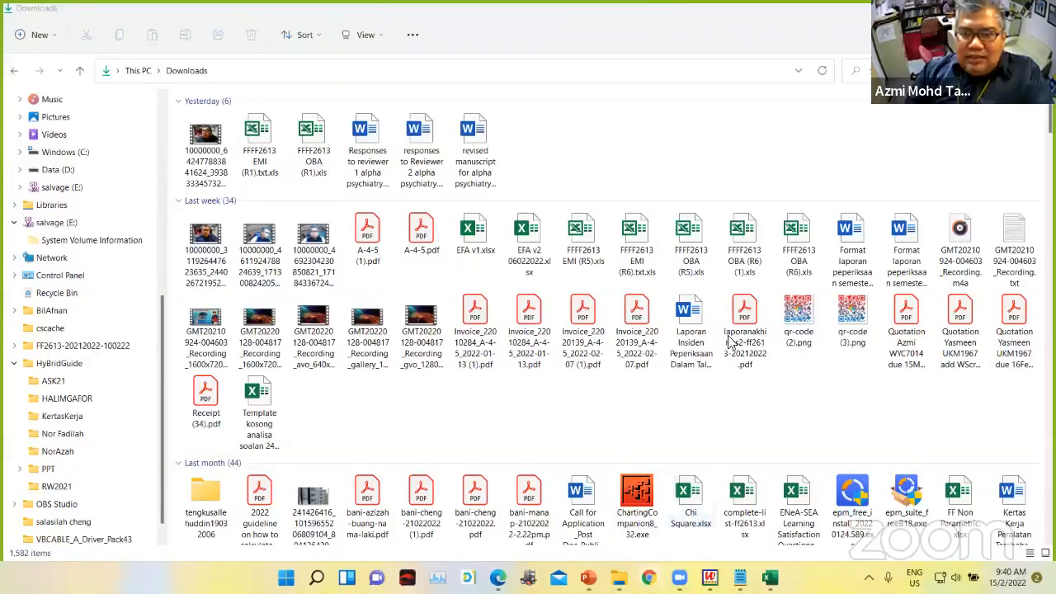
{"action": "left_click", "coordinate": [591, 238]}
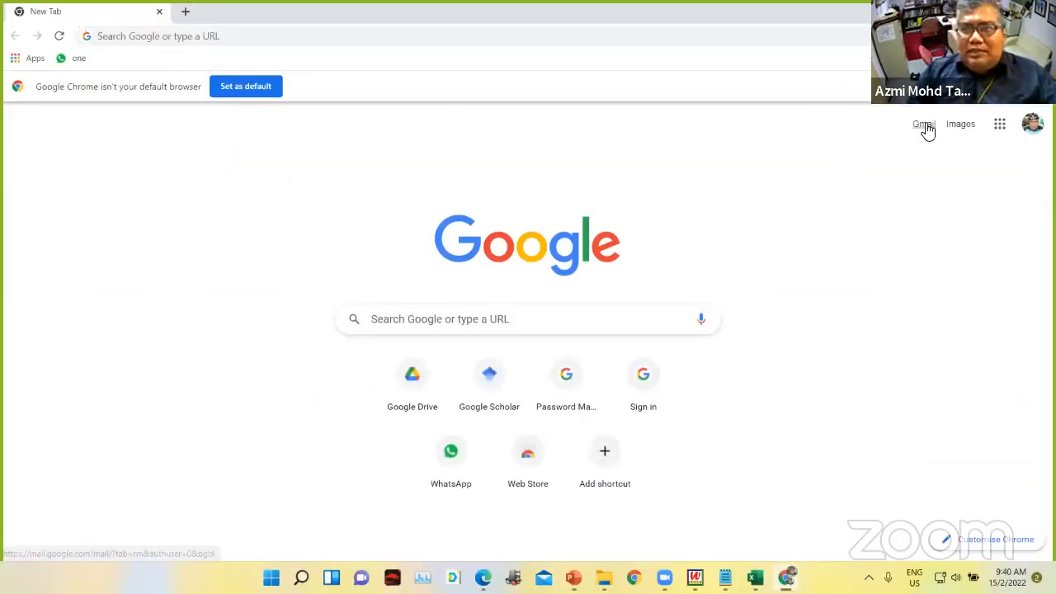
{"action": "left_click", "coordinate": [924, 127]}
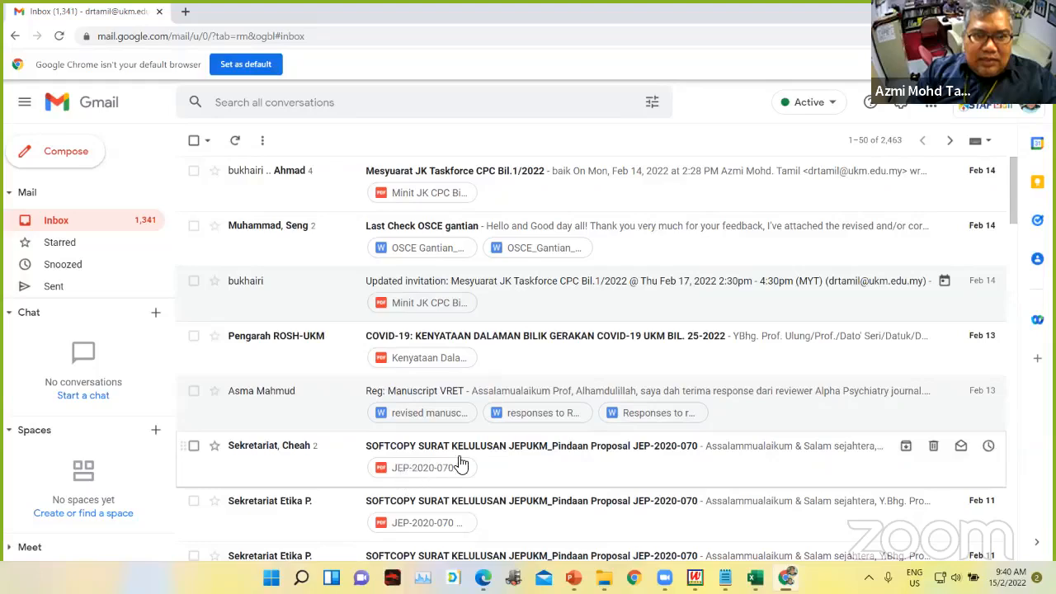
{"action": "scroll", "coordinate": [460, 462], "scroll_direction": "down", "scroll_amount": 2}
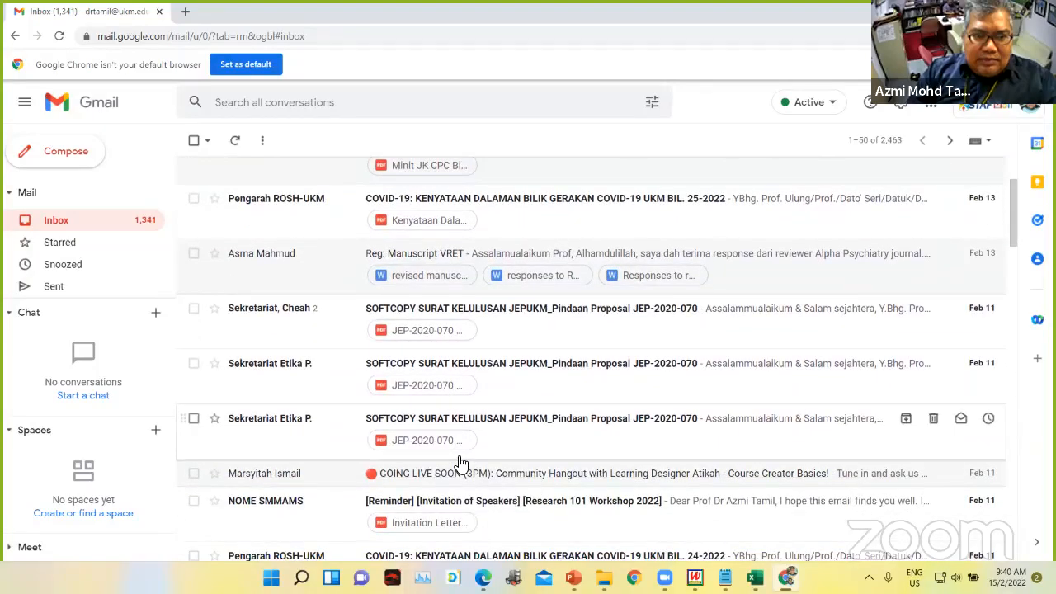
{"action": "scroll", "coordinate": [462, 462], "scroll_direction": "down", "scroll_amount": 6}
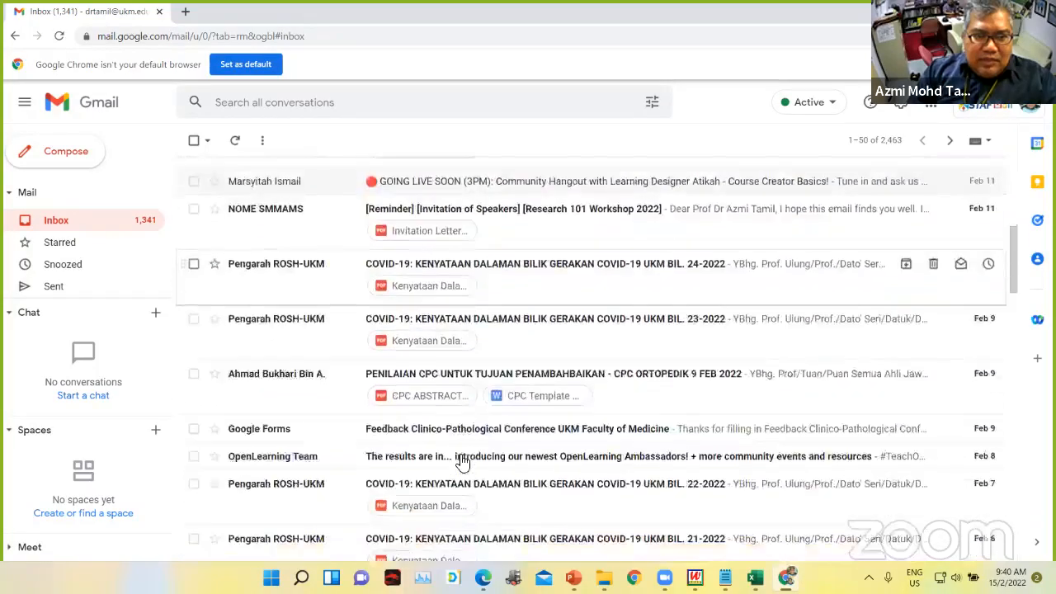
{"action": "scroll", "coordinate": [462, 460], "scroll_direction": "down", "scroll_amount": 2}
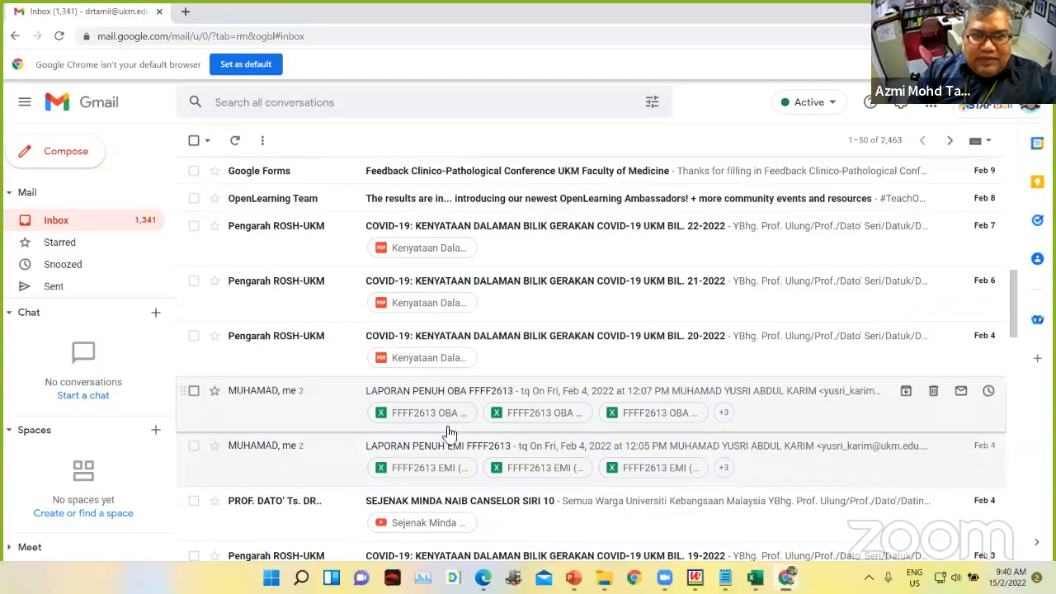
{"action": "left_click", "coordinate": [491, 402]}
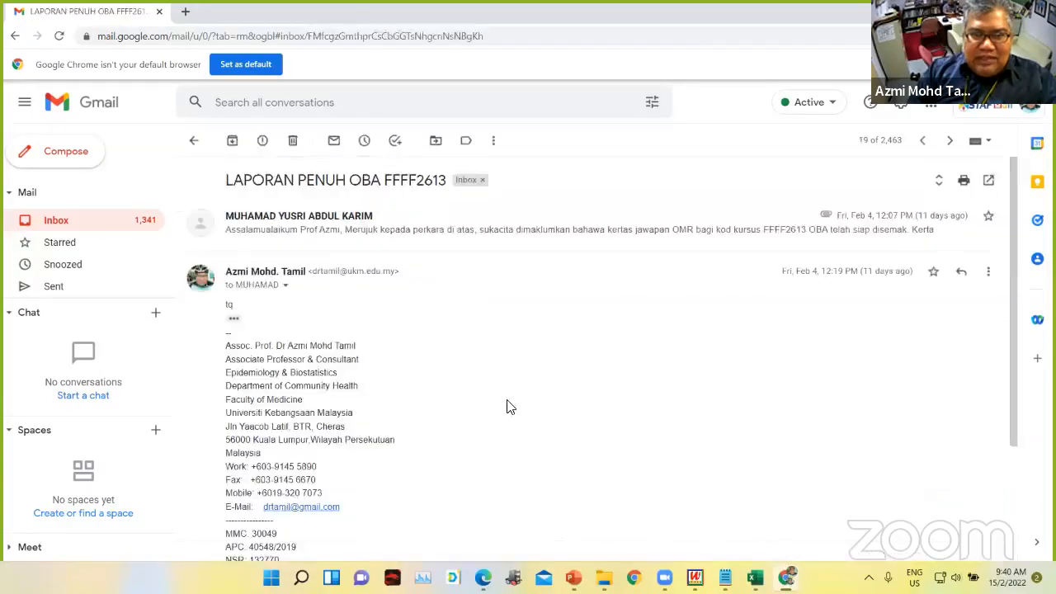
- Expand the first message in the conversation and bring its report attachments into view
{"action": "scroll", "coordinate": [443, 248], "scroll_direction": "down", "scroll_amount": 2}
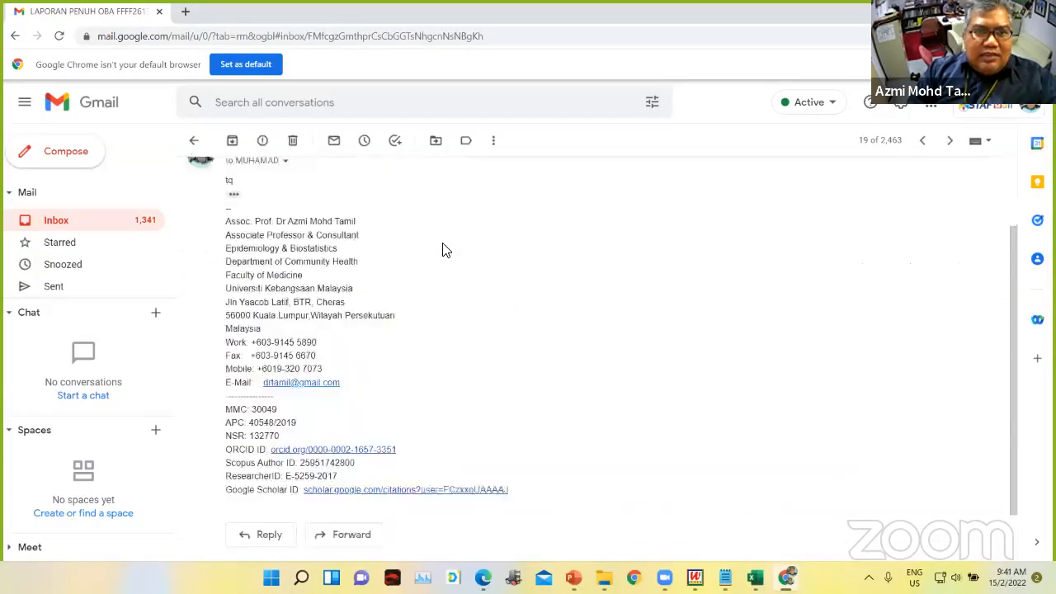
{"action": "scroll", "coordinate": [448, 257], "scroll_direction": "up", "scroll_amount": 2}
{"action": "left_click", "coordinate": [484, 238]}
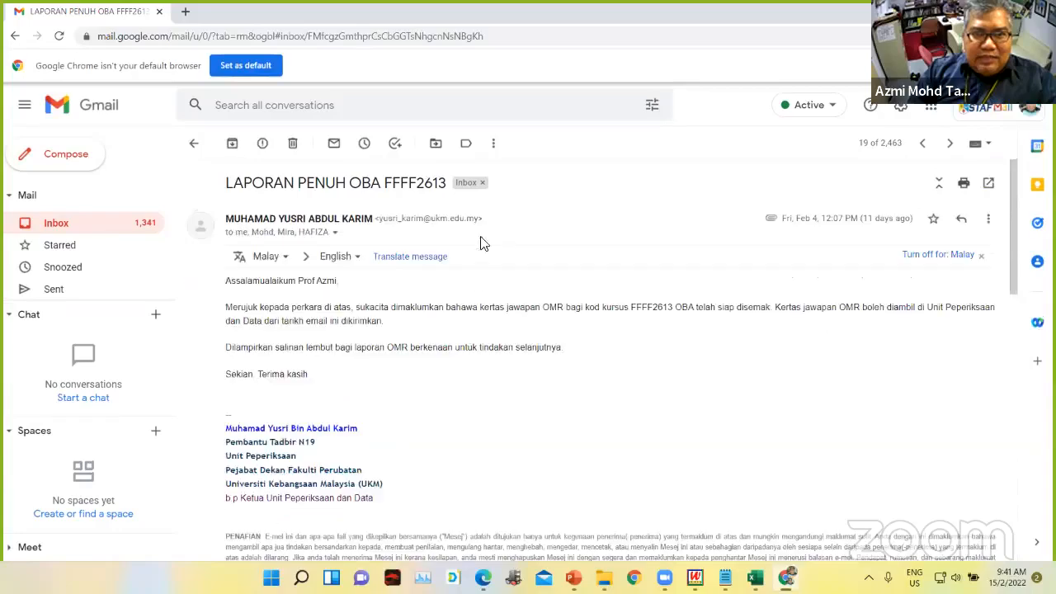
{"action": "scroll", "coordinate": [543, 319], "scroll_direction": "down", "scroll_amount": 5}
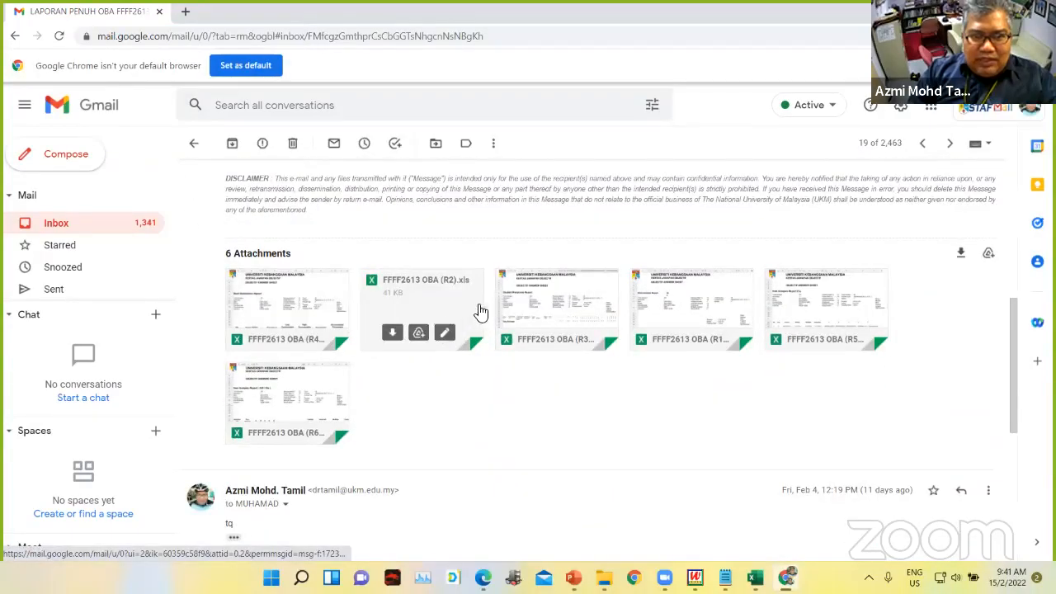
- Download the FFFF2613 OBA (R1).xls attachment and open the downloaded copy in Excel
{"action": "left_click", "coordinate": [710, 307]}
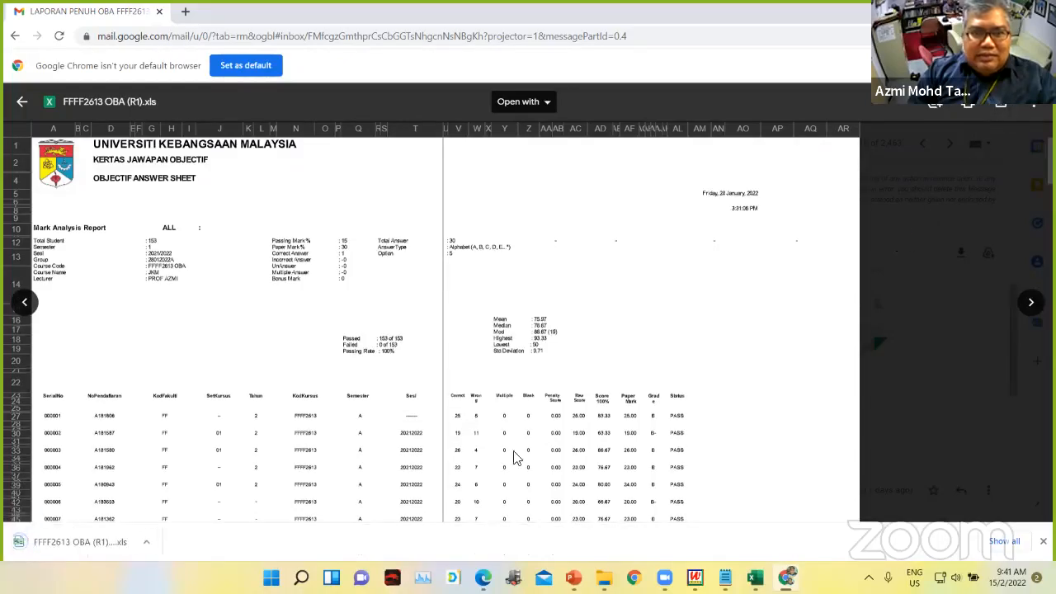
{"action": "left_click", "coordinate": [150, 543]}
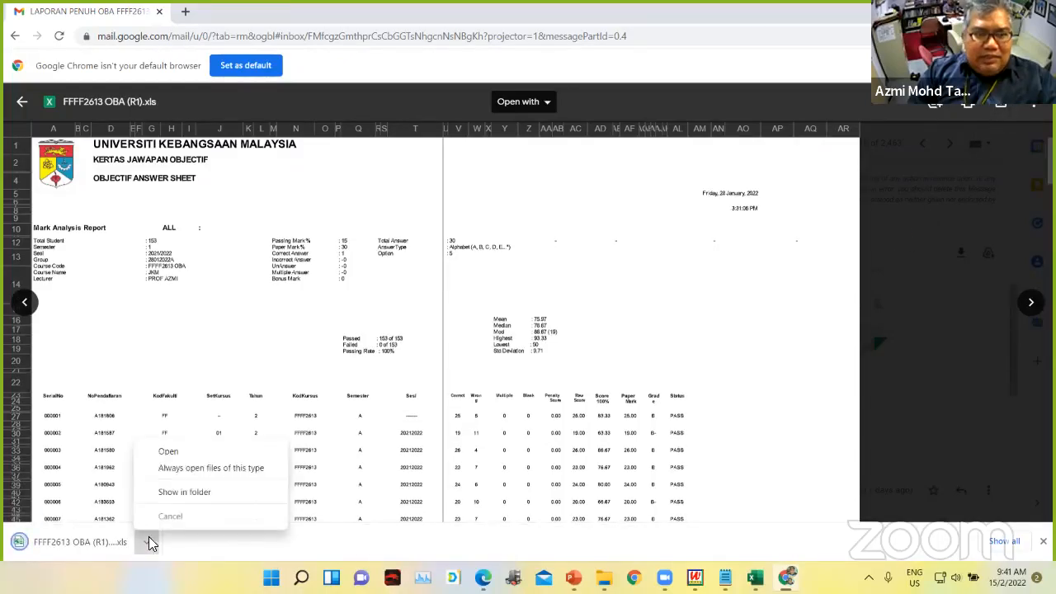
{"action": "left_click", "coordinate": [169, 449]}
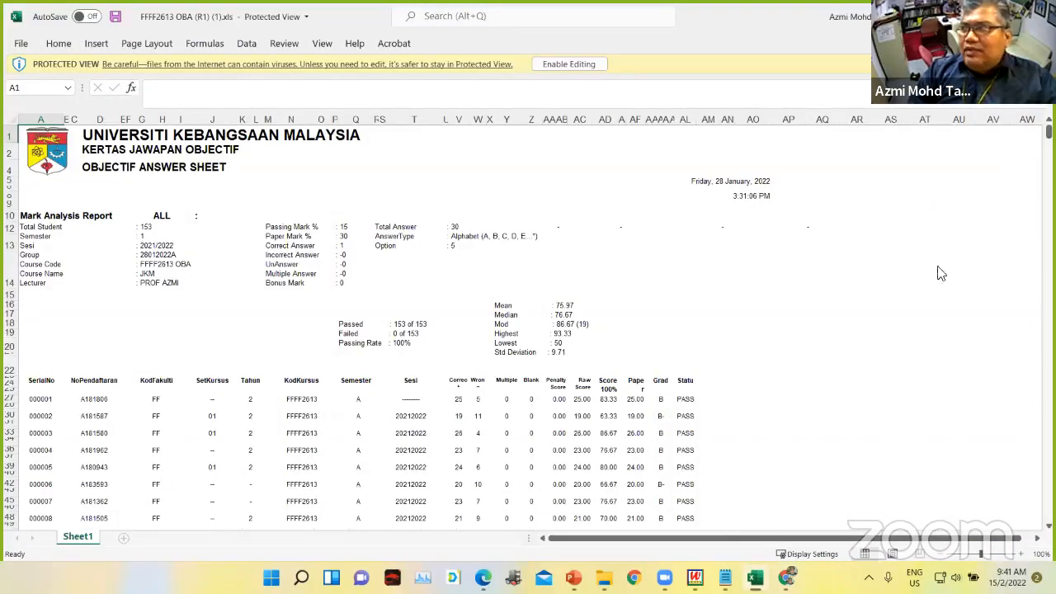
{"action": "key", "text": "alt+Tab"}
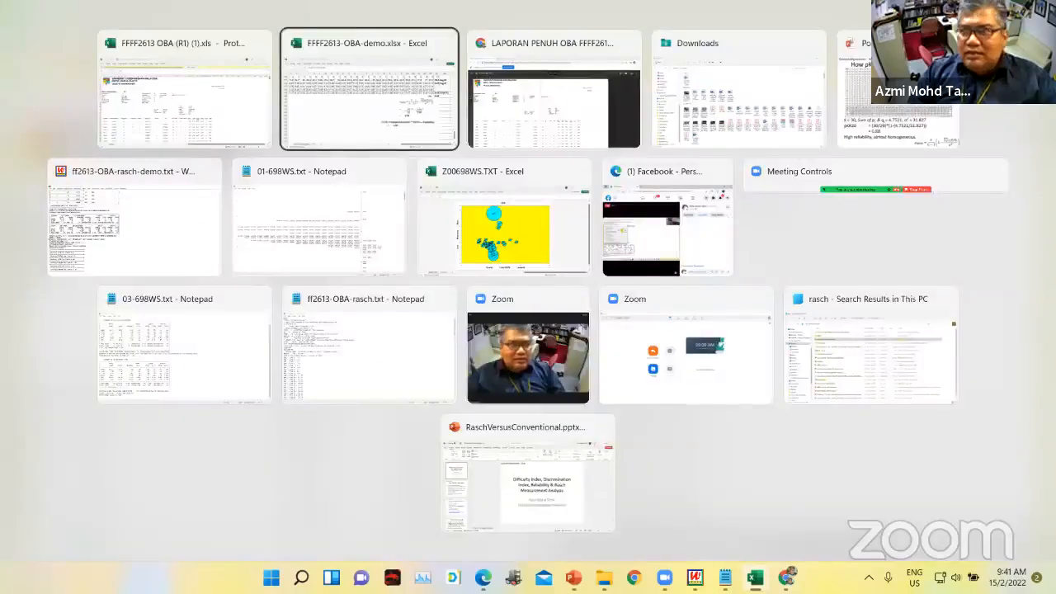
{"action": "key", "text": "alt+Tab"}
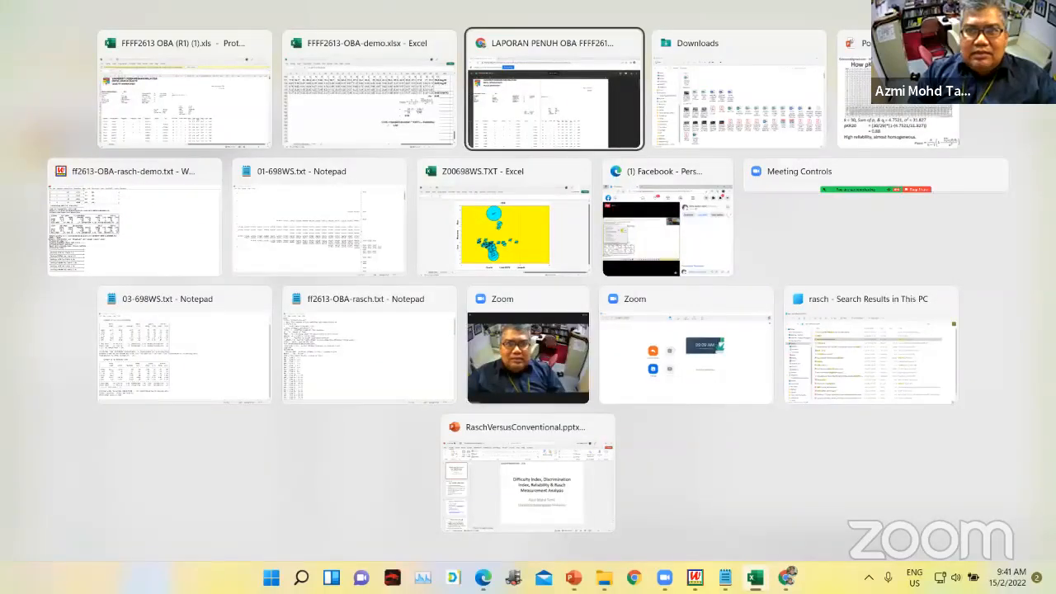
{"action": "key", "text": "alt+Tab"}
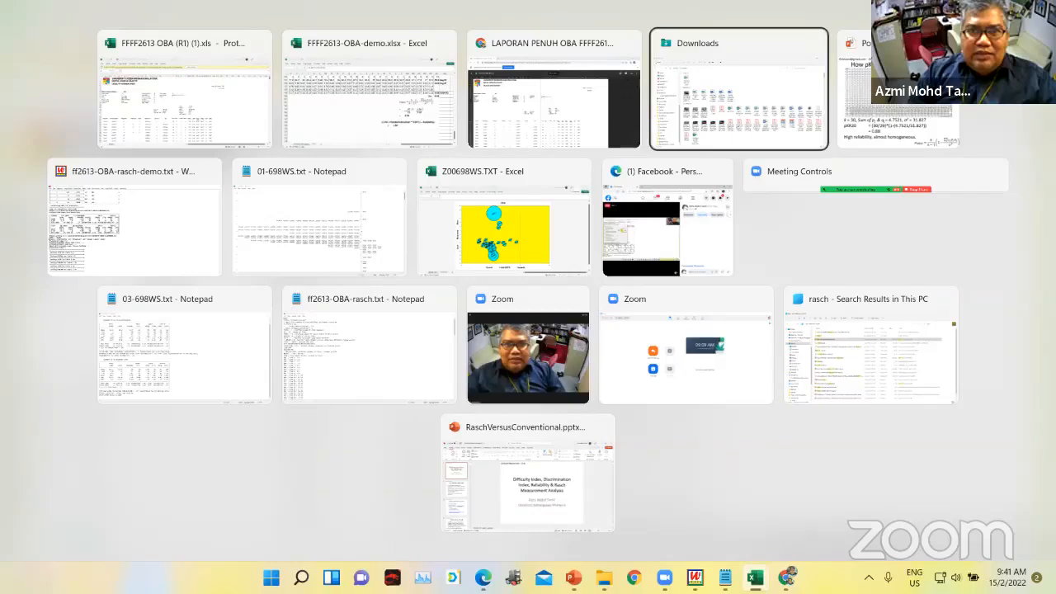
{"action": "key", "text": "alt+Tab"}
{"action": "key", "text": "alt+Tab"}
{"action": "key", "text": "alt+Tab"}
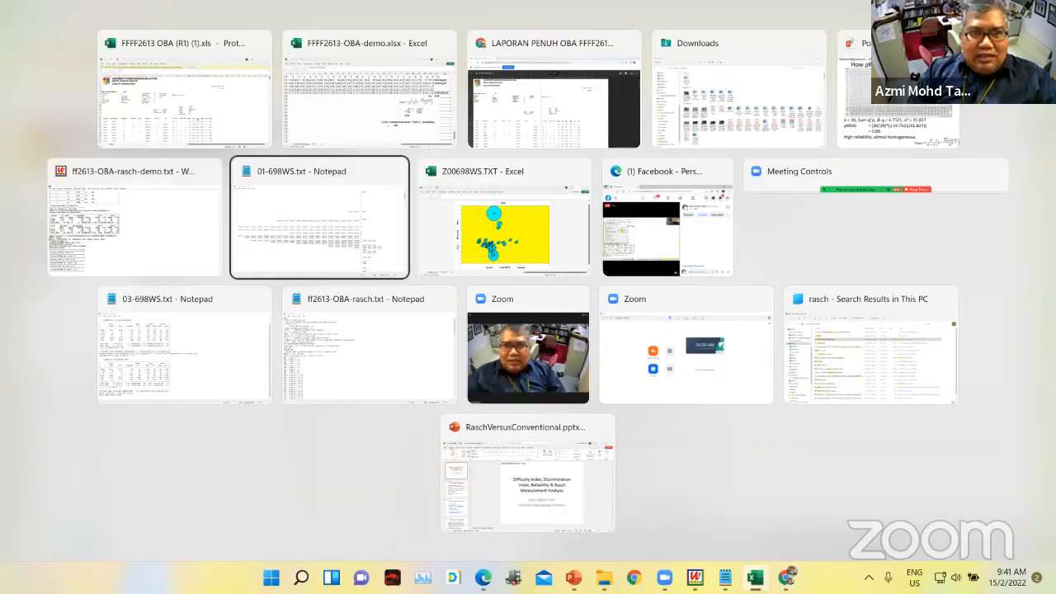
{"action": "key", "text": "alt+Tab"}
{"action": "key", "text": "alt+Tab"}
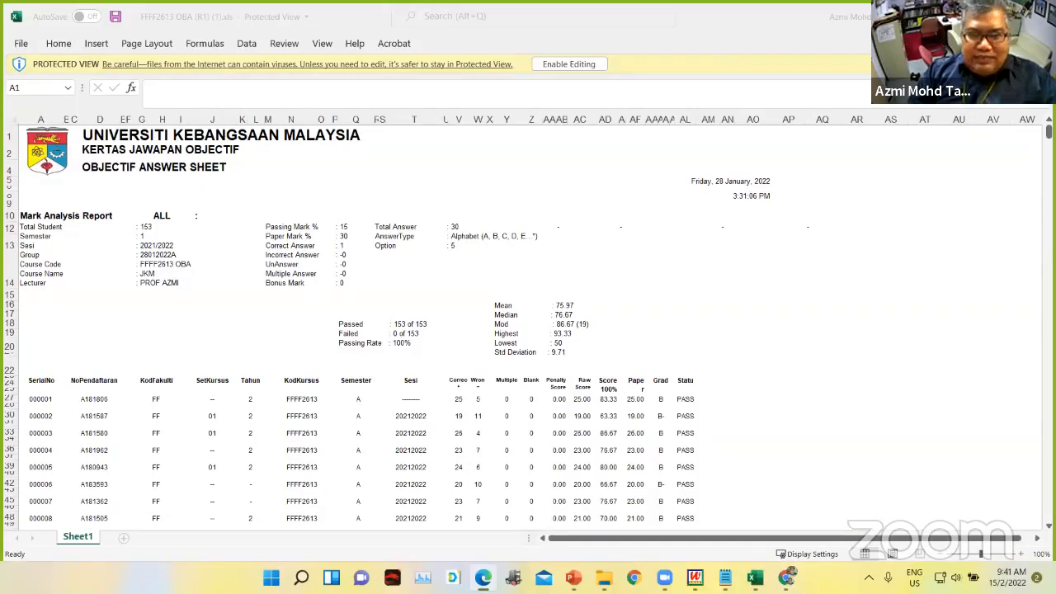
- Enable editing in the Mark Analysis Report workbook and look over its table of student marks
{"action": "scroll", "coordinate": [917, 285], "scroll_direction": "down", "scroll_amount": 6}
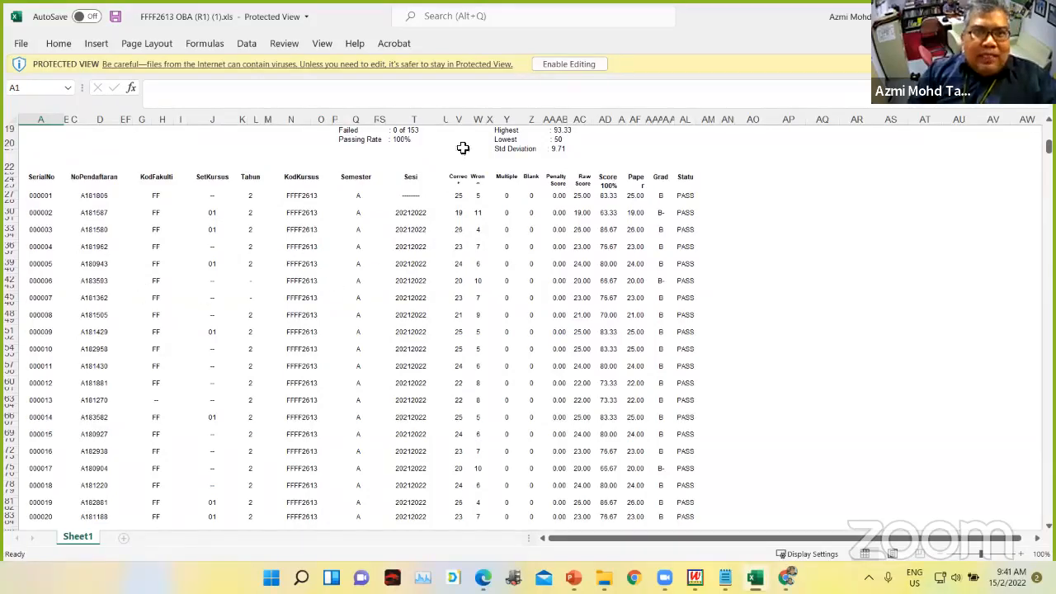
{"action": "left_click", "coordinate": [569, 64]}
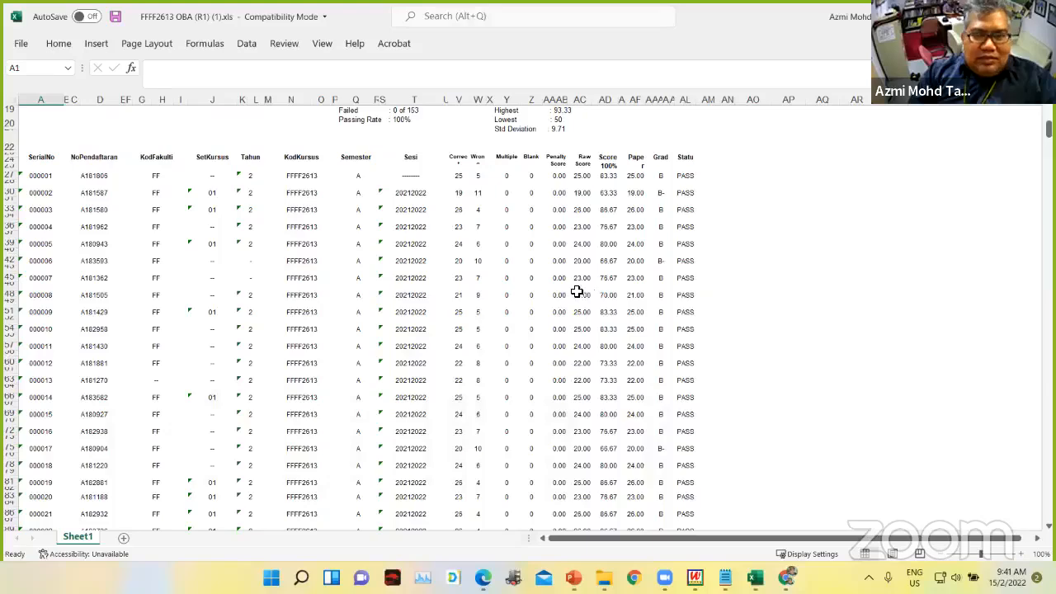
{"action": "scroll", "coordinate": [780, 266], "scroll_direction": "down", "scroll_amount": 3}
{"action": "scroll", "coordinate": [780, 267], "scroll_direction": "up", "scroll_amount": 3}
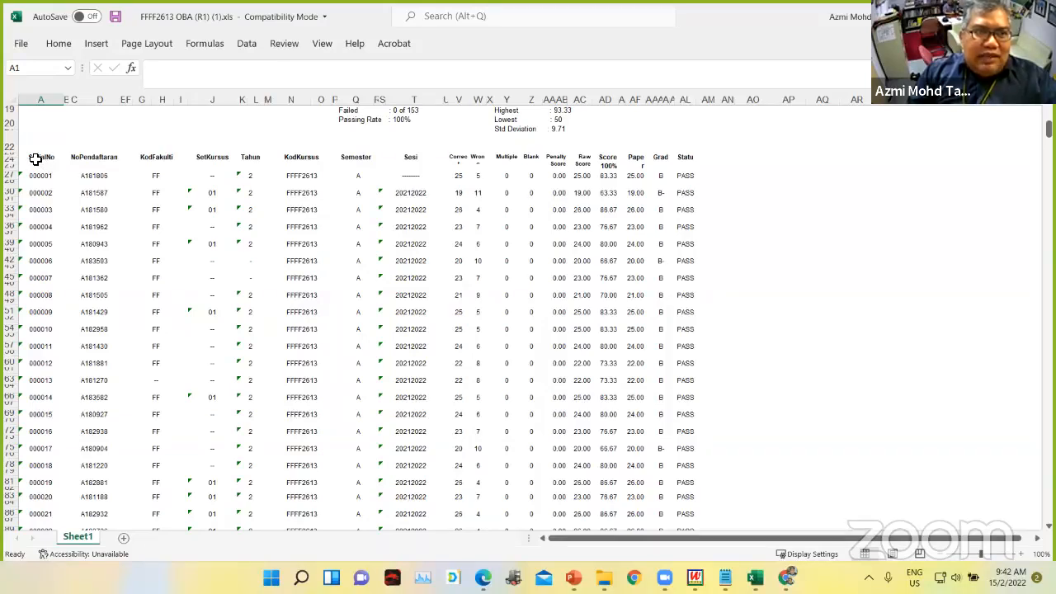
- Copy the student marks table from the SerialNo header through the last student's row and paste it into a new sheet
{"action": "left_click_drag", "start_coordinate": [36, 157], "coordinate": [681, 207]}
{"action": "key", "text": "ctrl+c"}
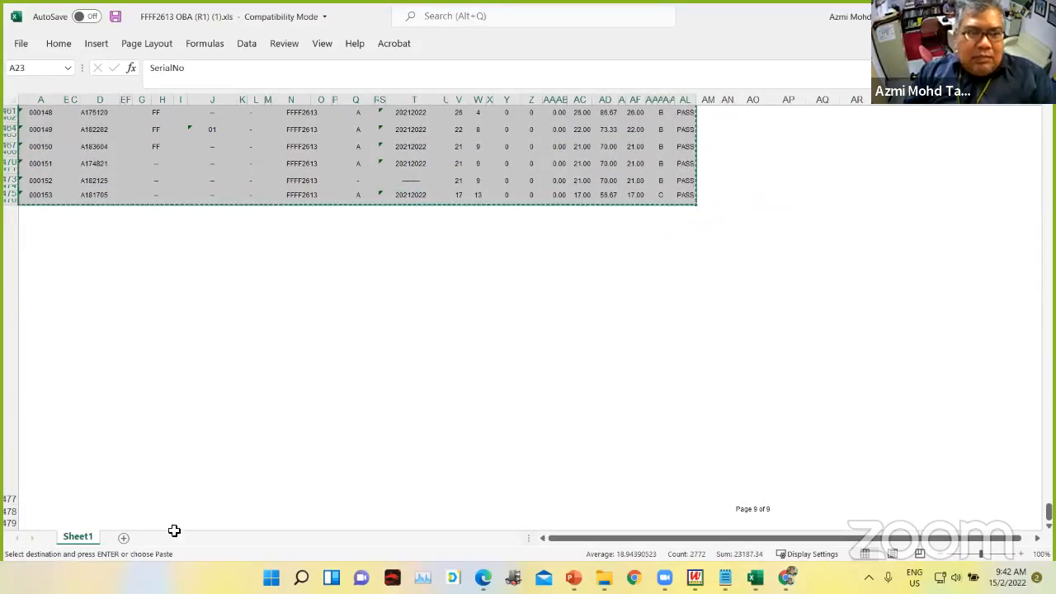
{"action": "left_click", "coordinate": [123, 538]}
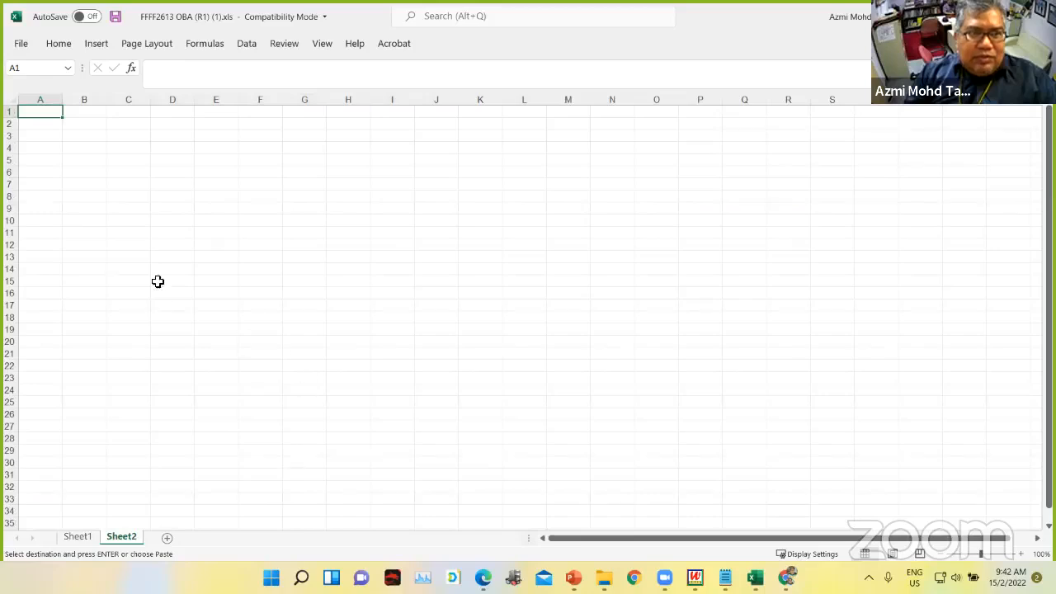
{"action": "key", "text": "ctrl+v"}
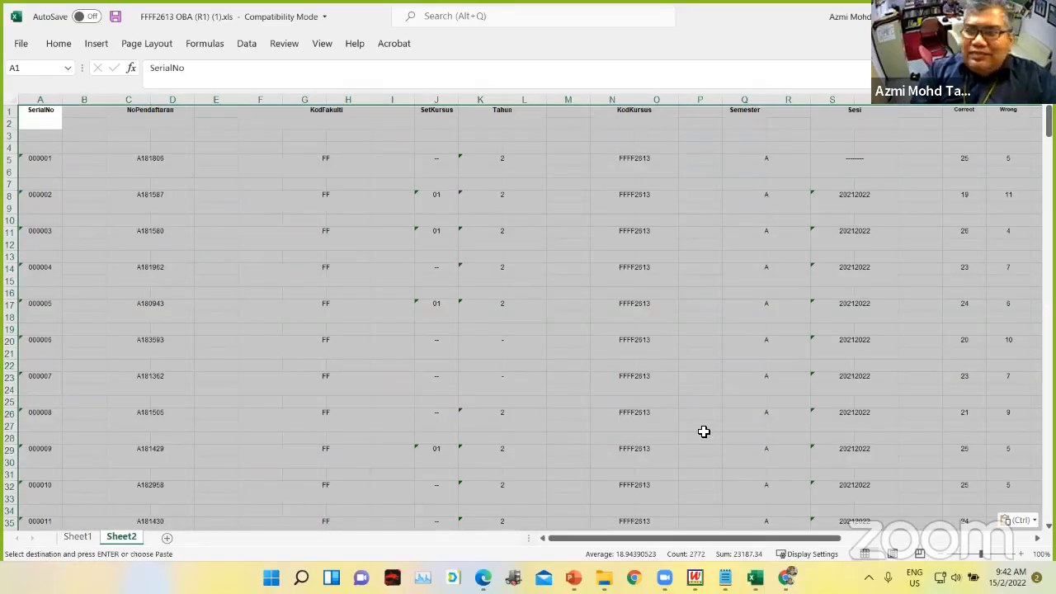
{"action": "key", "text": "ctrl"}
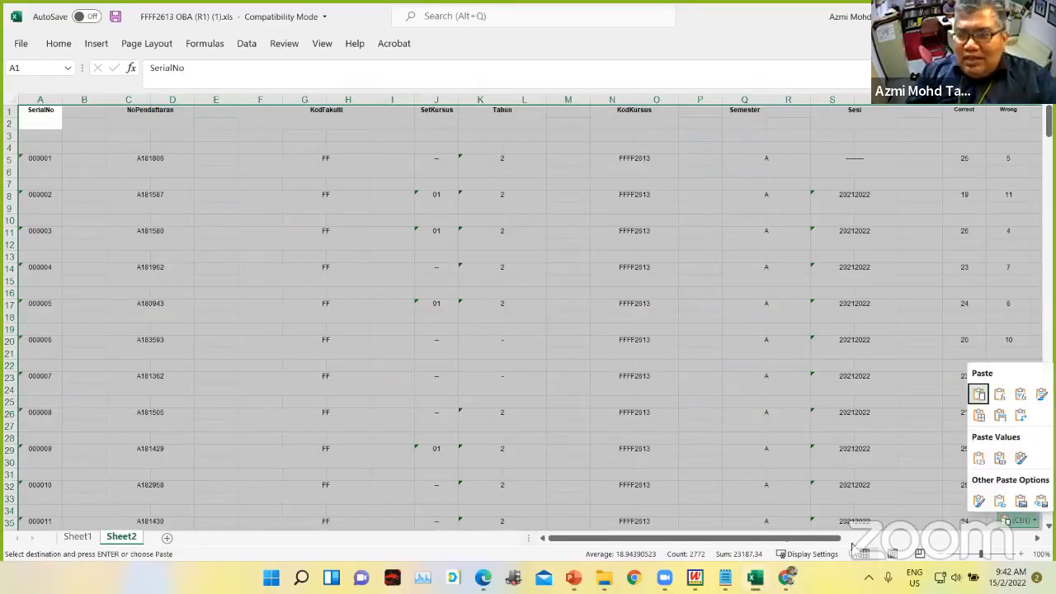
- Enlarge Sheet2 to 160% and examine how the SerialNo and NoPendaftaran cells are merged across rows and columns
{"action": "left_click", "coordinate": [1021, 554]}
{"action": "left_click", "coordinate": [1022, 554]}
{"action": "left_click", "coordinate": [1022, 554]}
{"action": "left_click", "coordinate": [1021, 554]}
{"action": "left_click", "coordinate": [1022, 554]}
{"action": "left_click", "coordinate": [1022, 554]}
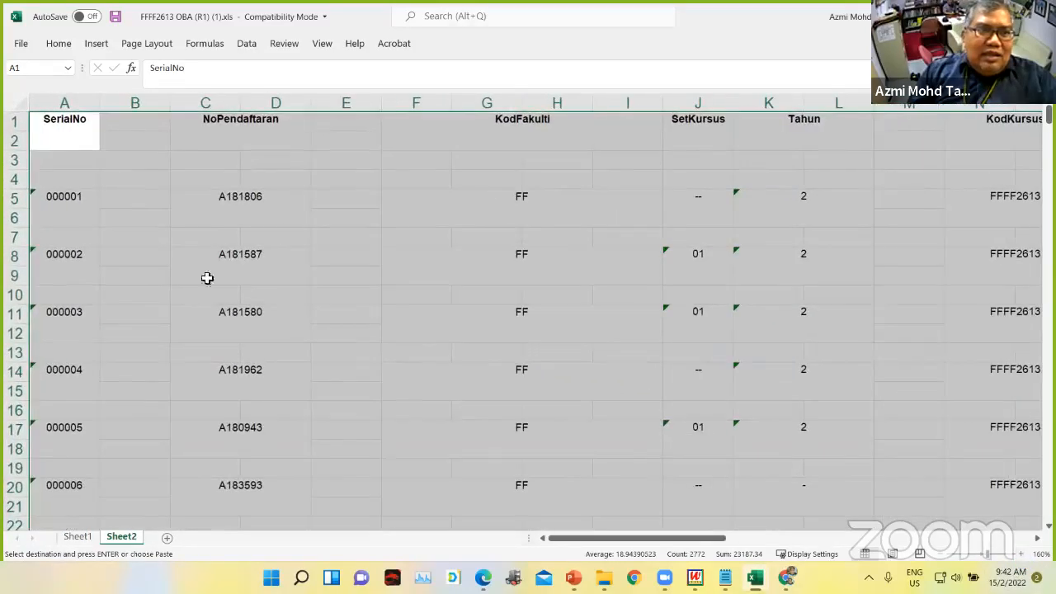
{"action": "left_click", "coordinate": [337, 260]}
{"action": "left_click", "coordinate": [66, 278]}
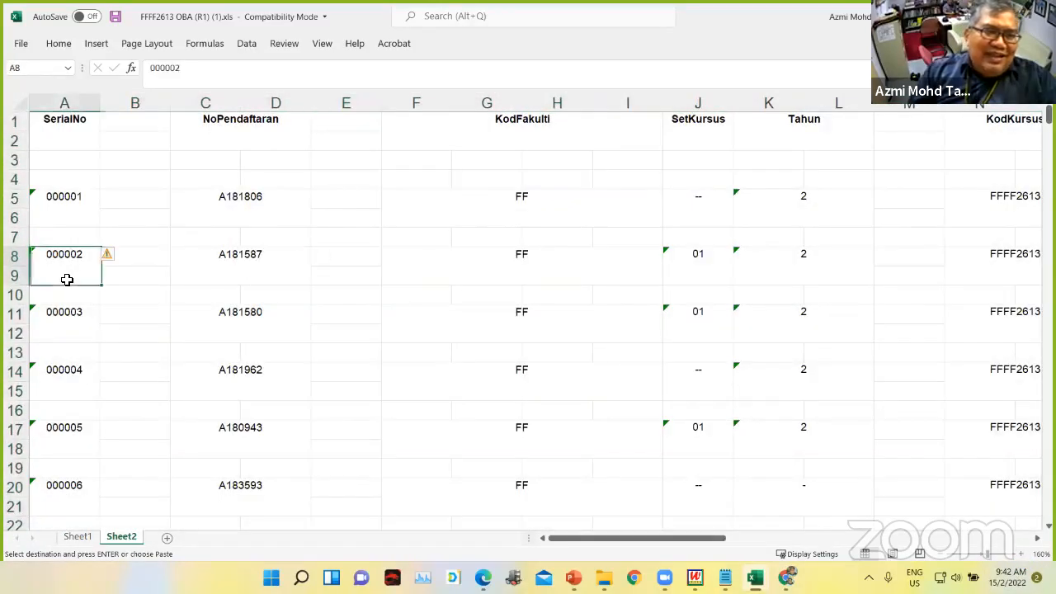
{"action": "left_click", "coordinate": [83, 216]}
{"action": "left_click", "coordinate": [252, 217]}
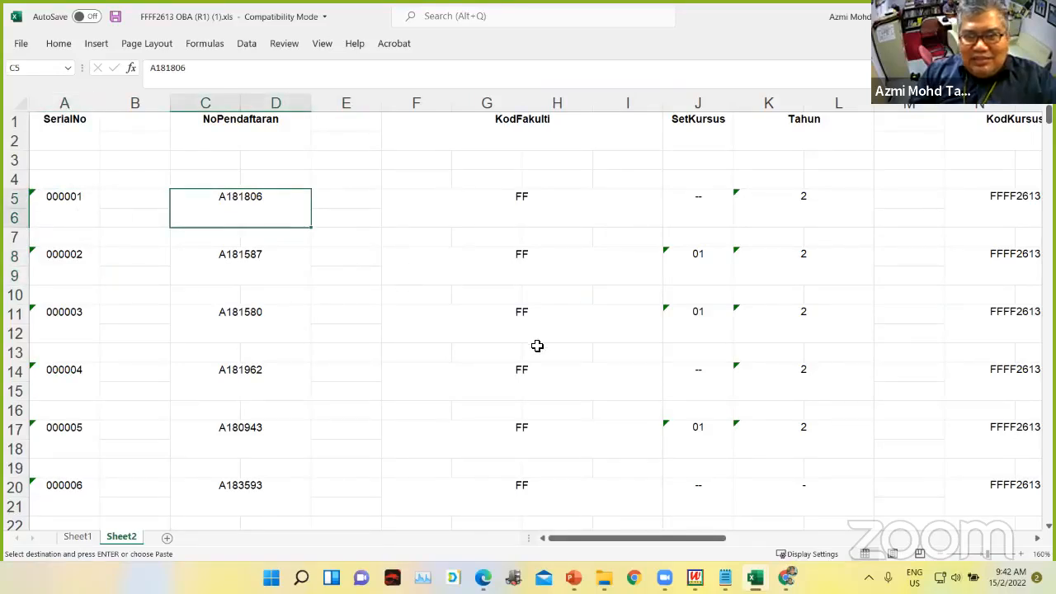
{"action": "scroll", "coordinate": [538, 349], "scroll_direction": "down", "scroll_amount": 5}
{"action": "scroll", "coordinate": [537, 349], "scroll_direction": "up", "scroll_amount": 5}
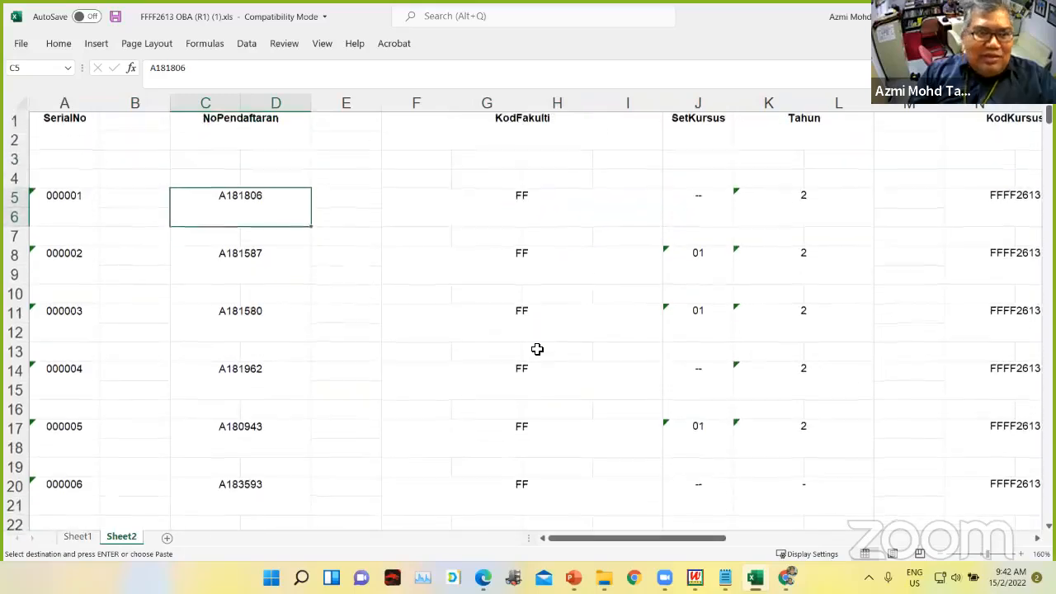
- Unmerge all the cells in Sheet2
{"action": "left_click", "coordinate": [22, 103]}
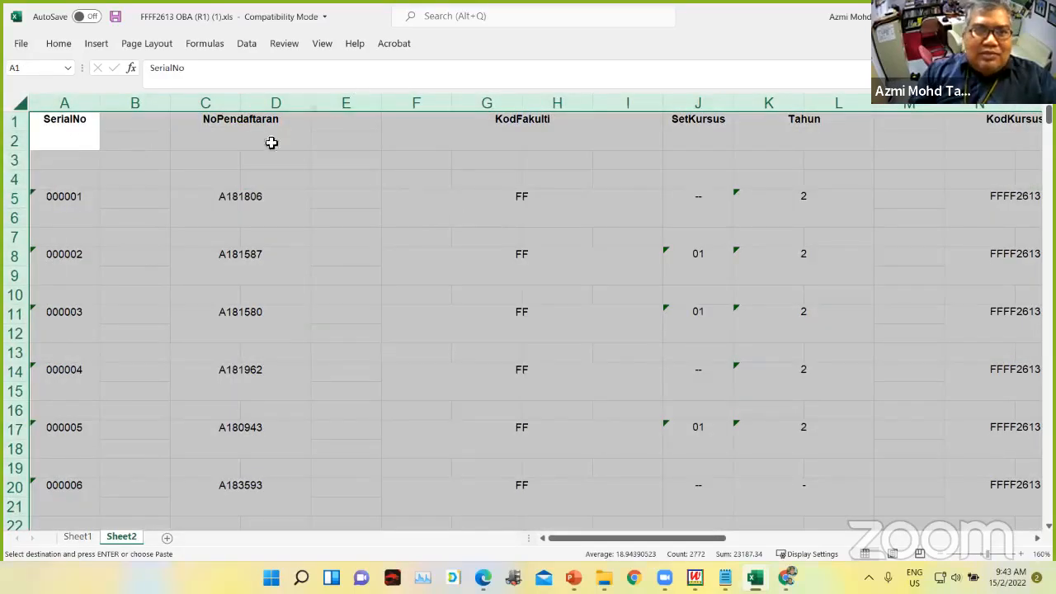
{"action": "right_click", "coordinate": [75, 137]}
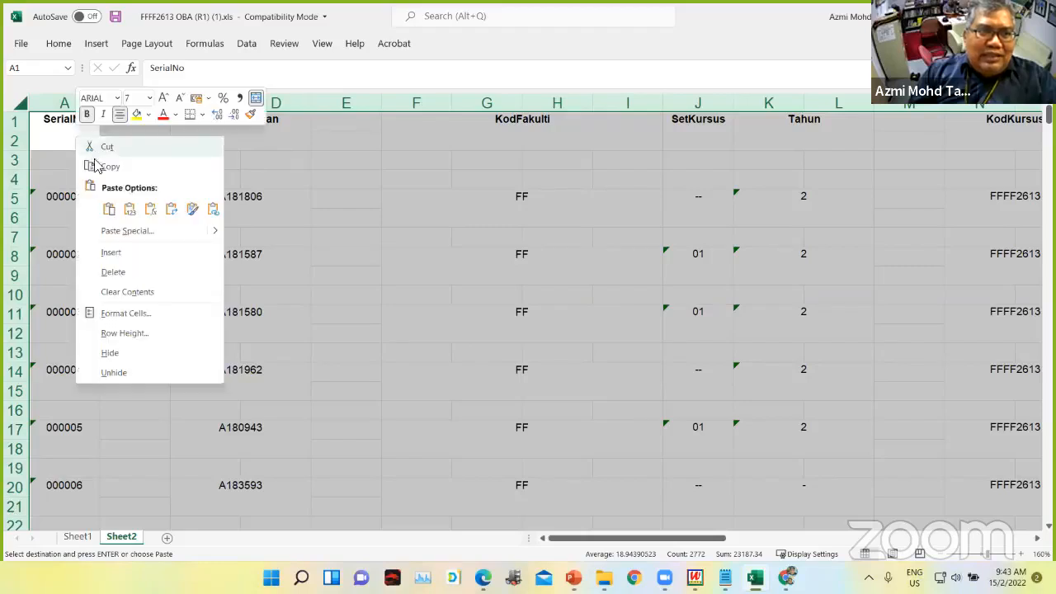
{"action": "left_click", "coordinate": [163, 315]}
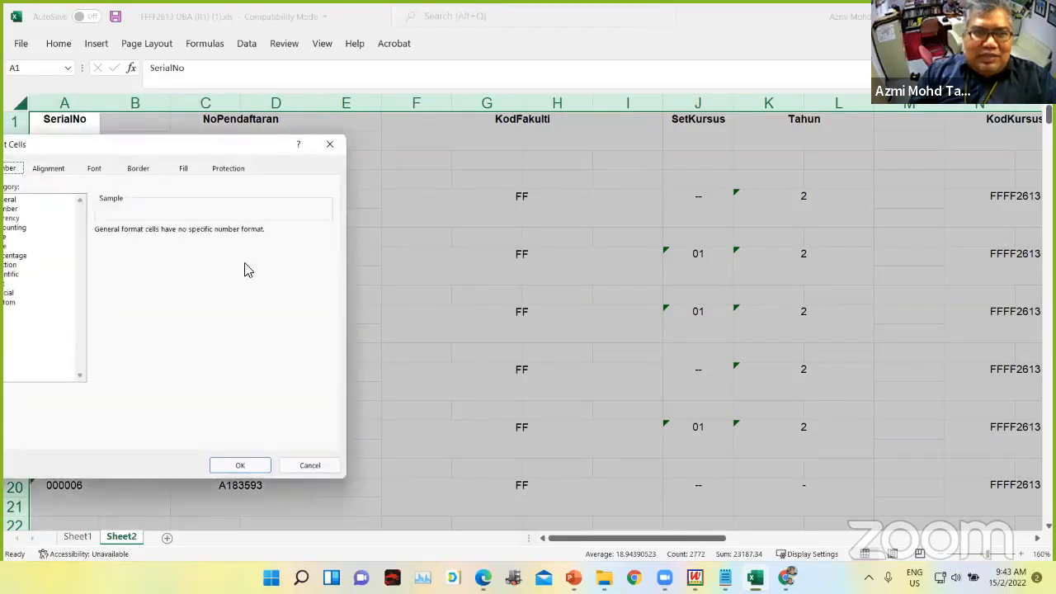
{"action": "left_click_drag", "start_coordinate": [152, 150], "coordinate": [487, 173]}
{"action": "left_click", "coordinate": [383, 198]}
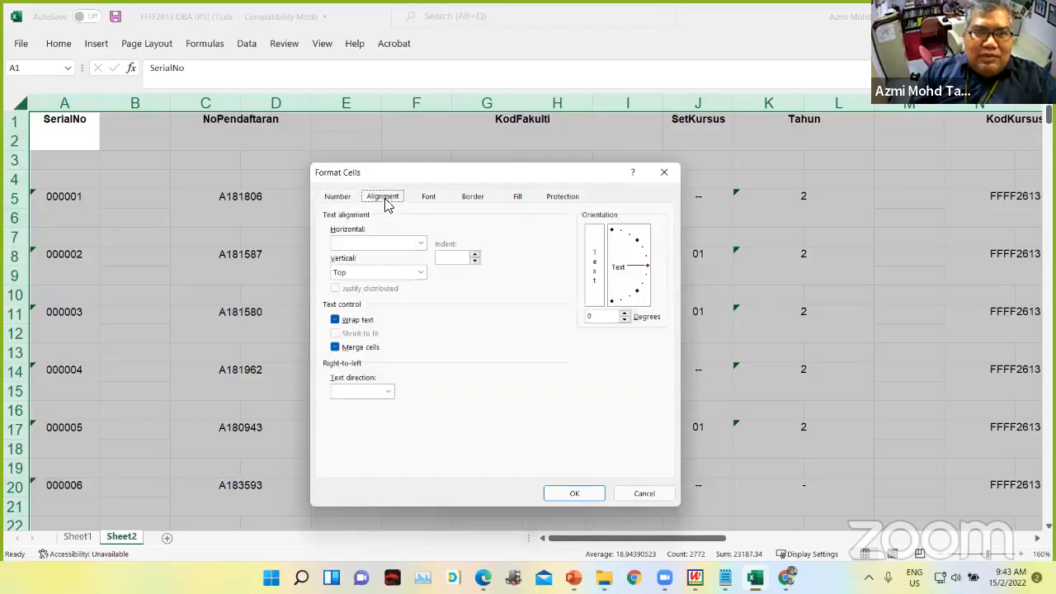
{"action": "left_click", "coordinate": [335, 347]}
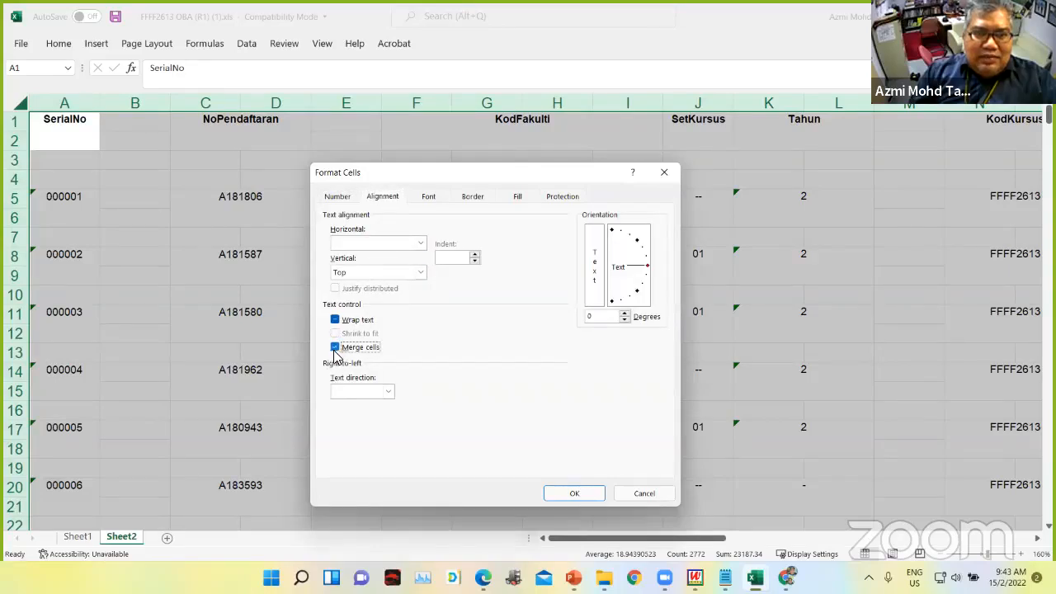
{"action": "left_click", "coordinate": [575, 493]}
{"action": "left_click", "coordinate": [313, 218]}
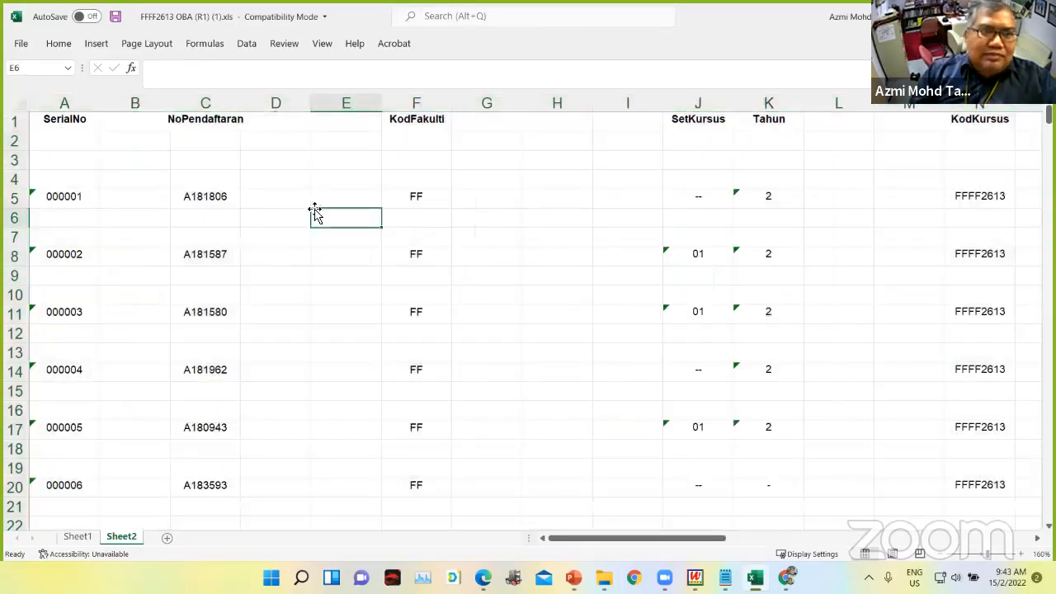
- Delete the SerialNo column and the empty column beside it
{"action": "left_click", "coordinate": [134, 102]}
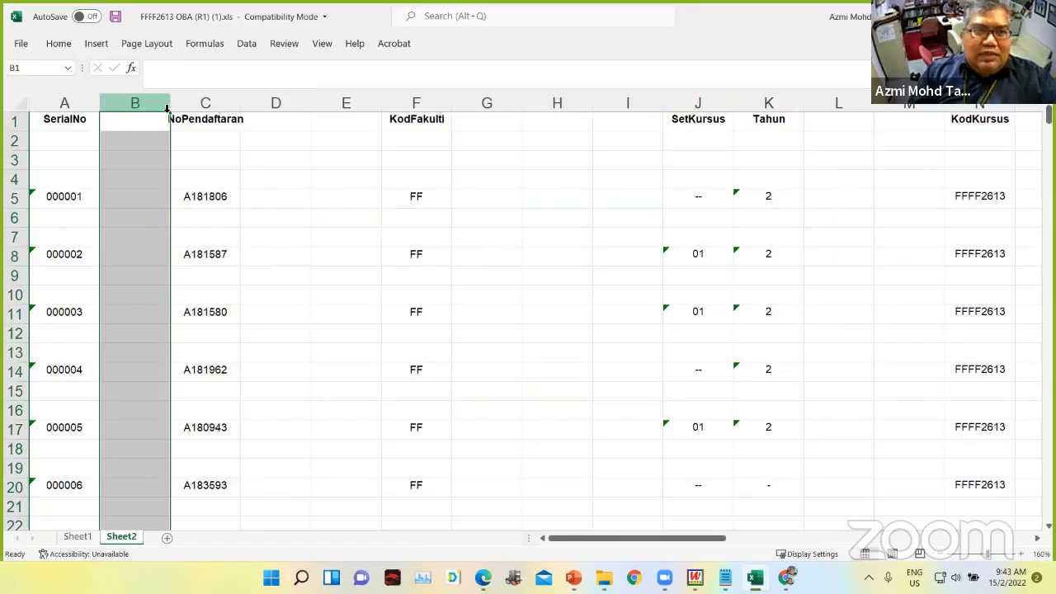
{"action": "left_click_drag", "start_coordinate": [71, 102], "coordinate": [125, 105]}
{"action": "right_click", "coordinate": [124, 105]}
{"action": "left_click", "coordinate": [180, 242]}
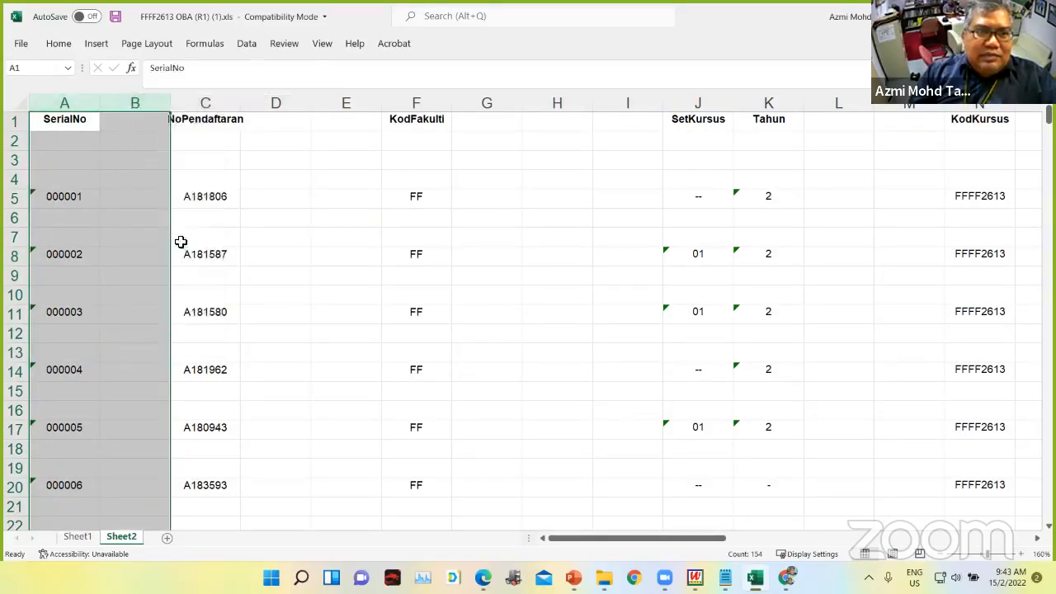
- Delete every column between NoPendaftaran and Raw Score, including KodFakulti through Penalty Score
{"action": "left_click_drag", "start_coordinate": [143, 103], "coordinate": [504, 118]}
{"action": "right_click", "coordinate": [505, 104]}
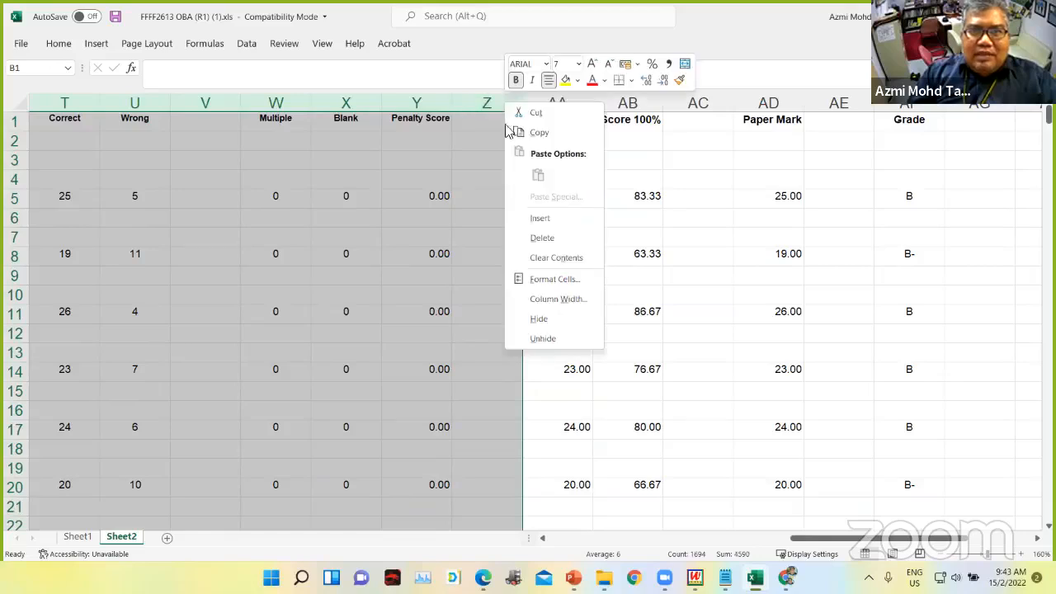
{"action": "left_click", "coordinate": [542, 238]}
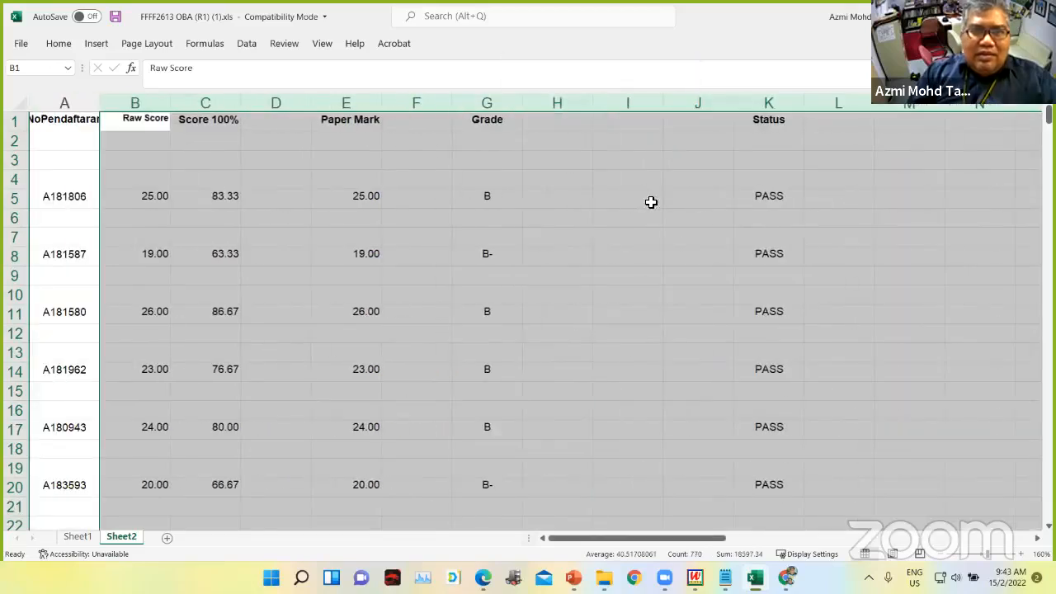
{"action": "left_click", "coordinate": [480, 160]}
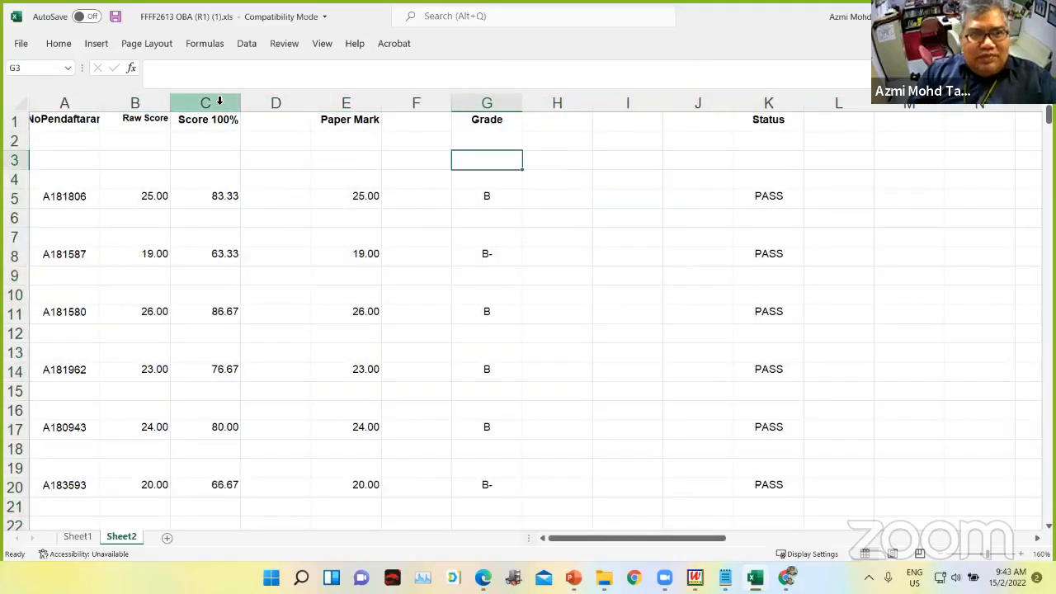
- Delete the columns from Score 100% through Status, keeping only NoPendaftaran and Raw Score
{"action": "left_click_drag", "start_coordinate": [201, 103], "coordinate": [768, 105]}
{"action": "right_click", "coordinate": [769, 105]}
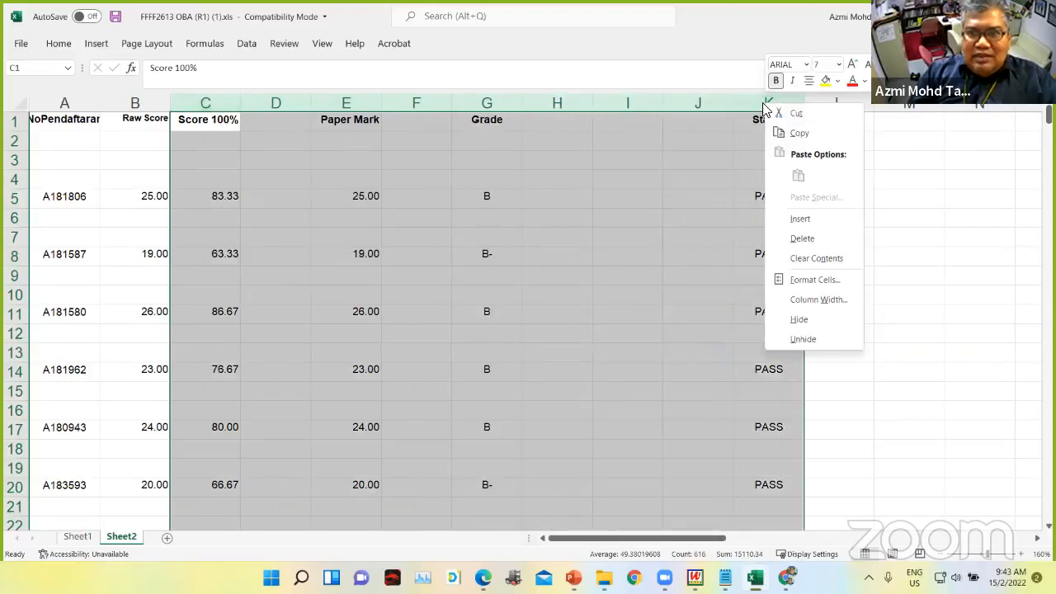
{"action": "left_click", "coordinate": [802, 238]}
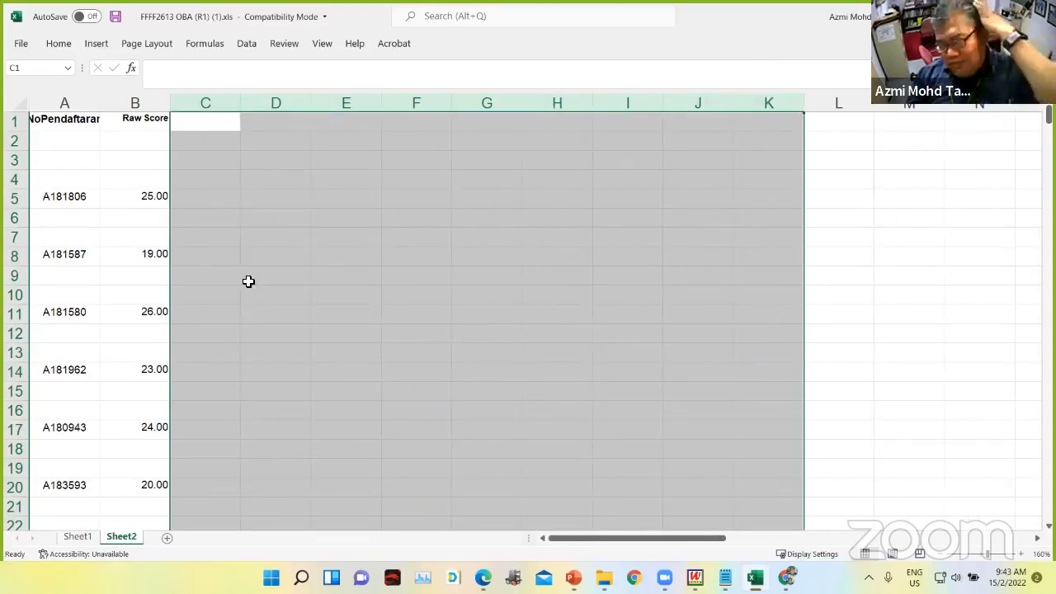
{"action": "left_click", "coordinate": [344, 274]}
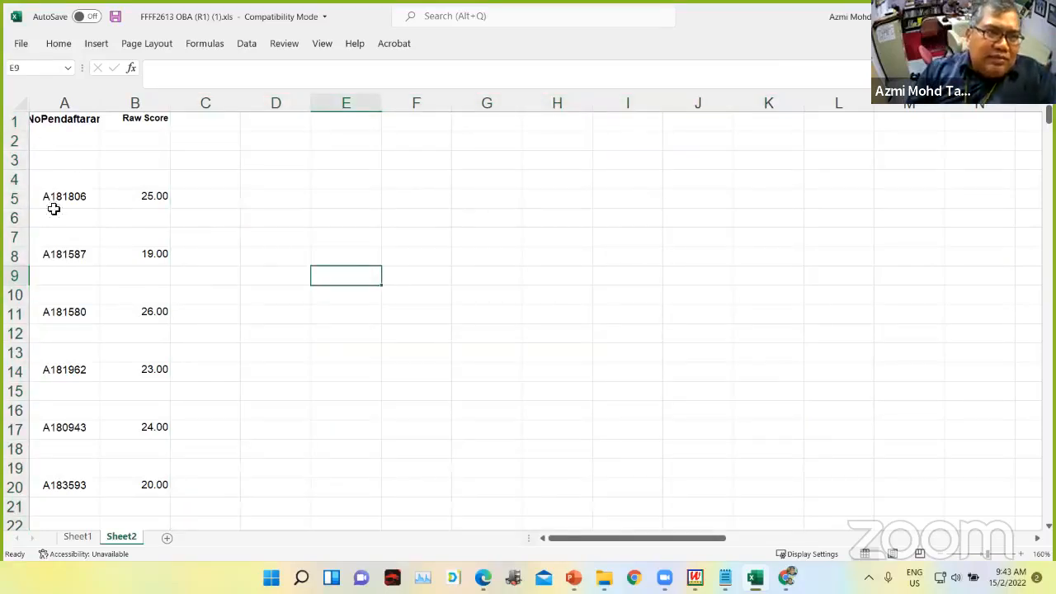
- Sort the whole sheet by NoPendaftaran from A to Z with a header row, closing the blank rows between students
{"action": "scroll", "coordinate": [141, 305], "scroll_direction": "down", "scroll_amount": 18}
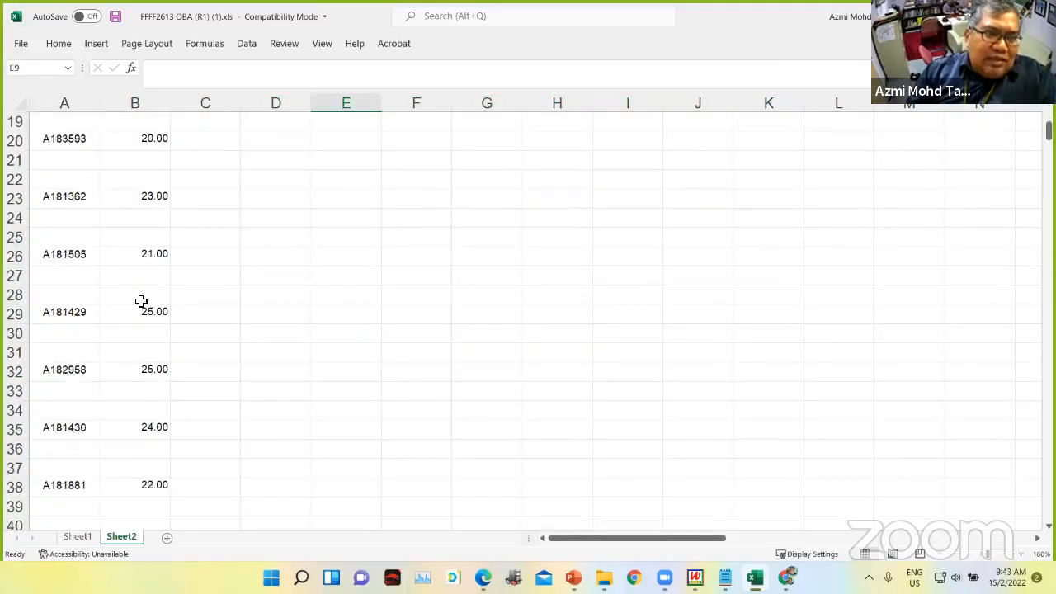
{"action": "scroll", "coordinate": [142, 306], "scroll_direction": "down", "scroll_amount": 20}
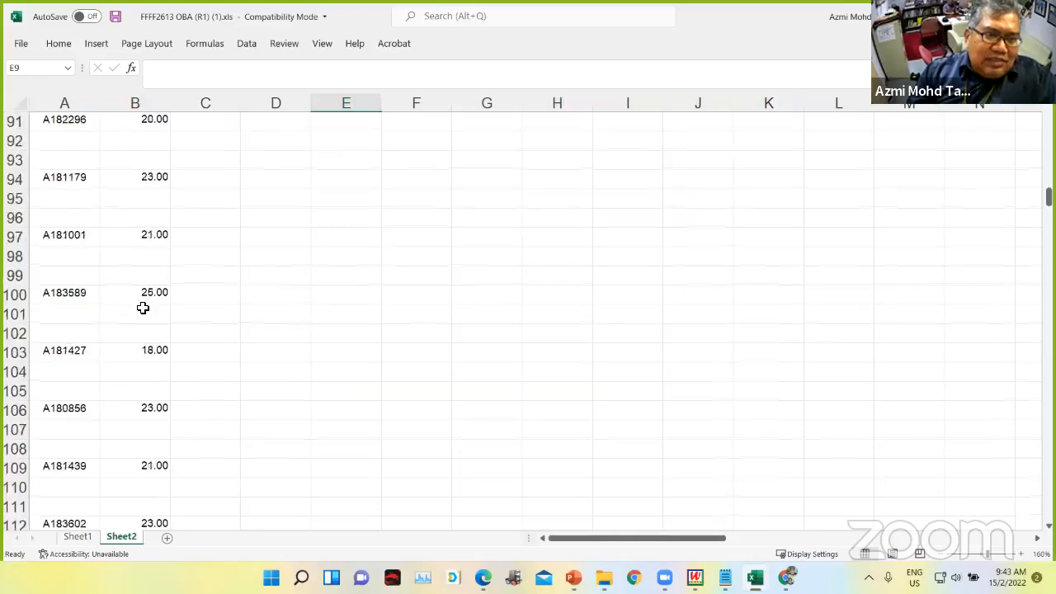
{"action": "scroll", "coordinate": [144, 311], "scroll_direction": "down", "scroll_amount": 9}
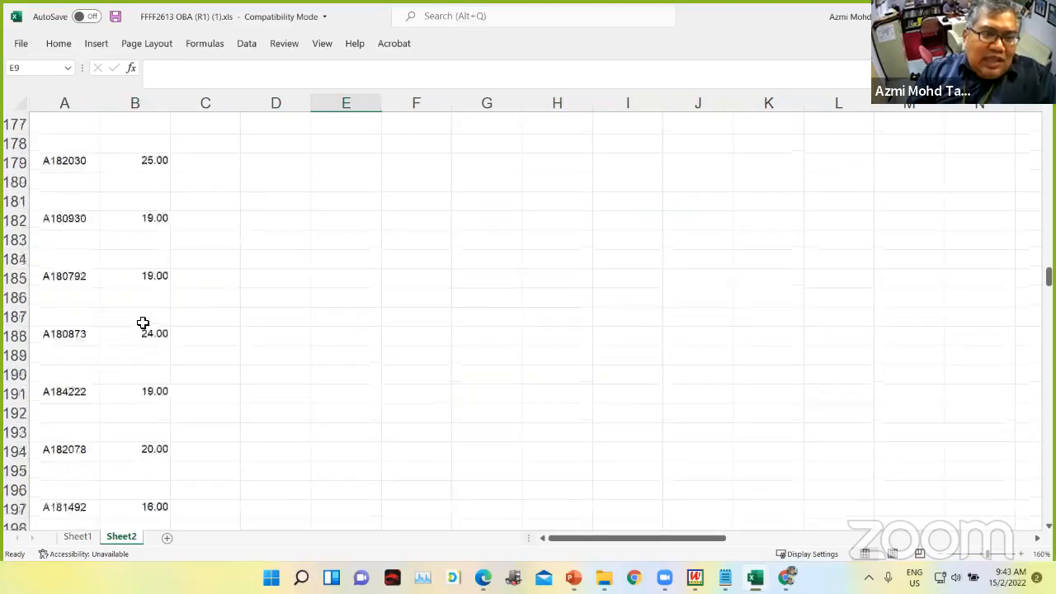
{"action": "scroll", "coordinate": [141, 322], "scroll_direction": "up", "scroll_amount": 11}
{"action": "scroll", "coordinate": [142, 322], "scroll_direction": "up", "scroll_amount": 20}
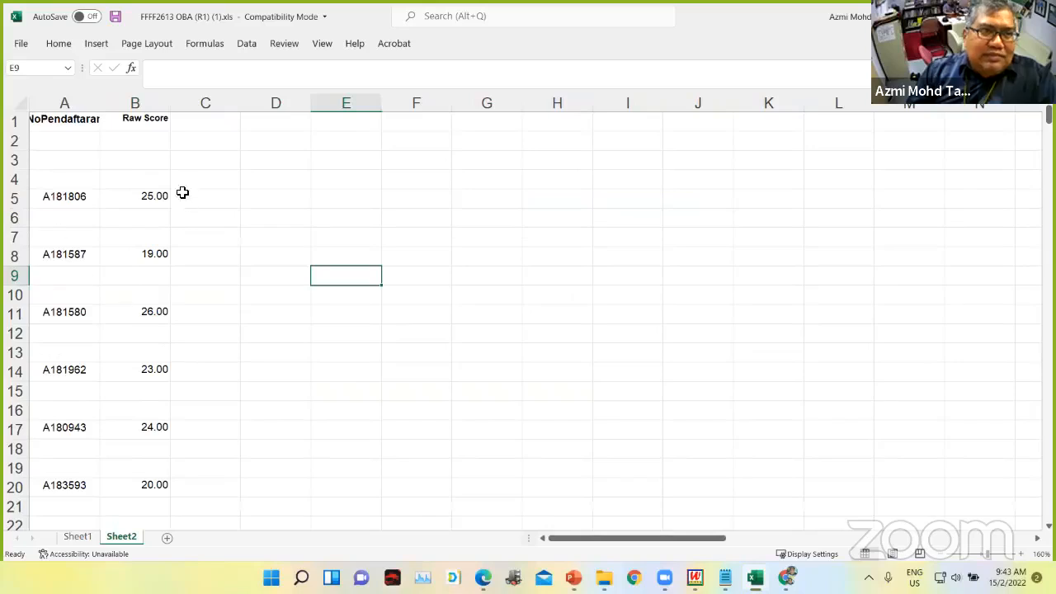
{"action": "left_click", "coordinate": [16, 103]}
{"action": "left_click", "coordinate": [246, 44]}
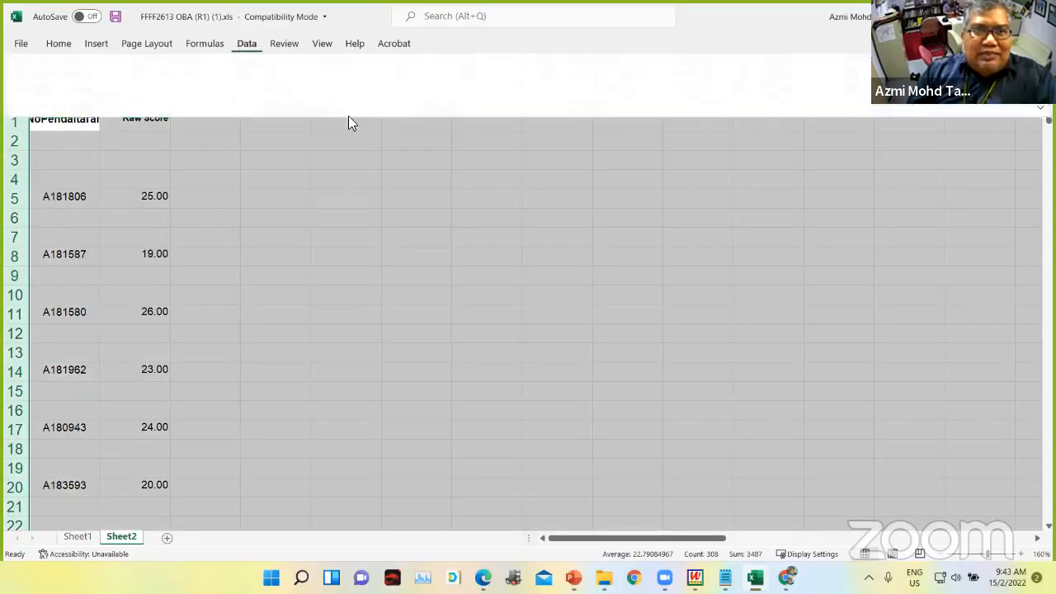
{"action": "left_click", "coordinate": [552, 76]}
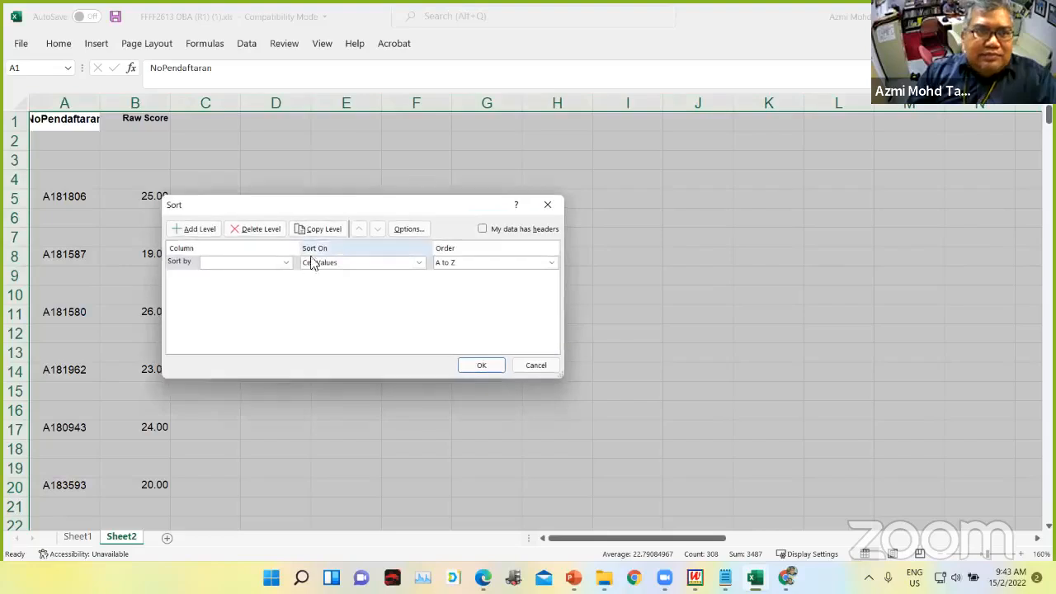
{"action": "left_click", "coordinate": [286, 262]}
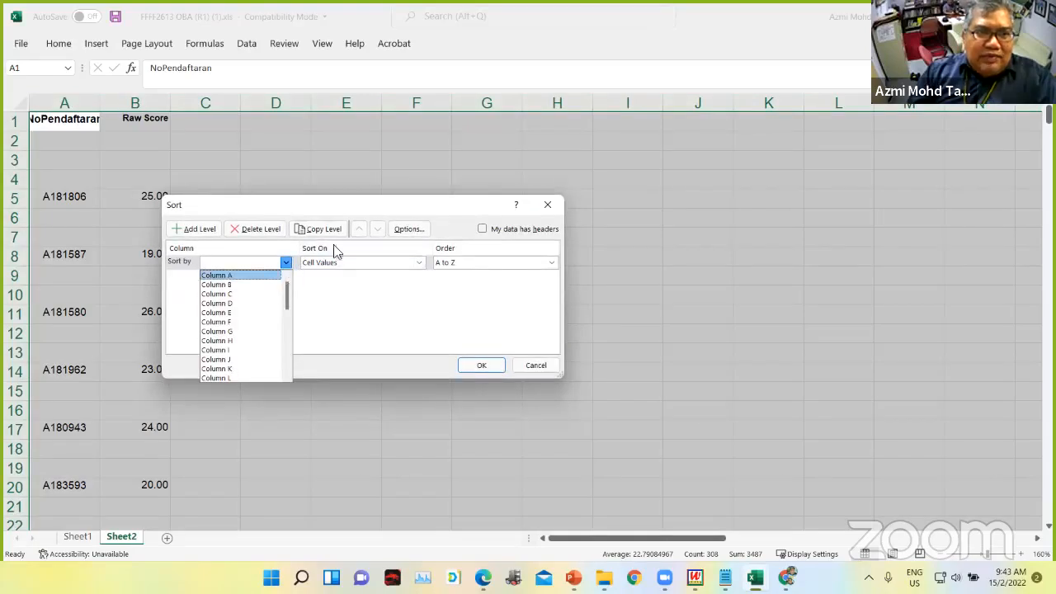
{"action": "left_click", "coordinate": [482, 229]}
{"action": "left_click", "coordinate": [482, 229]}
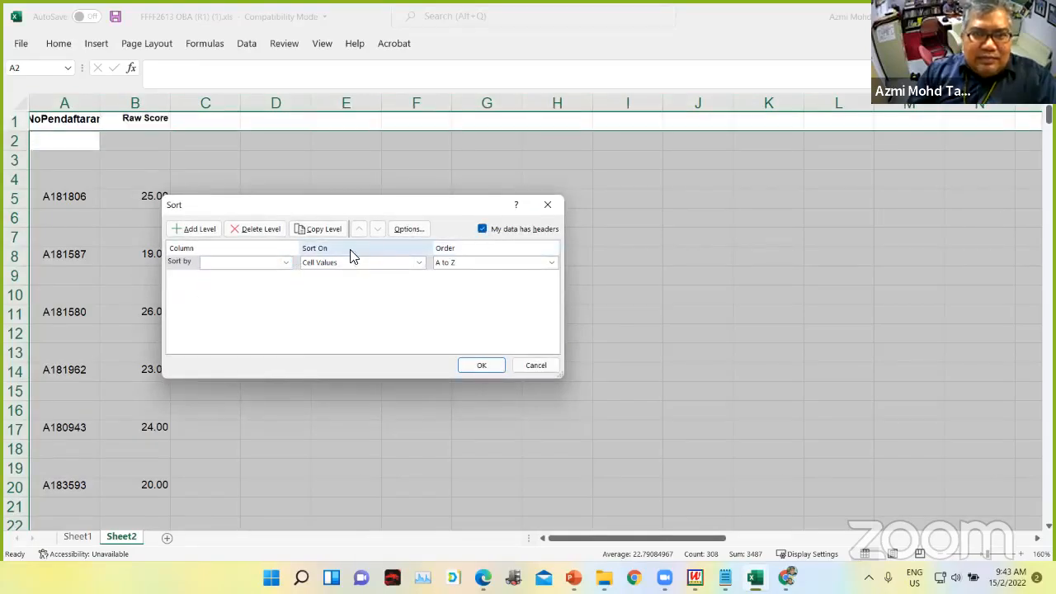
{"action": "left_click", "coordinate": [286, 262]}
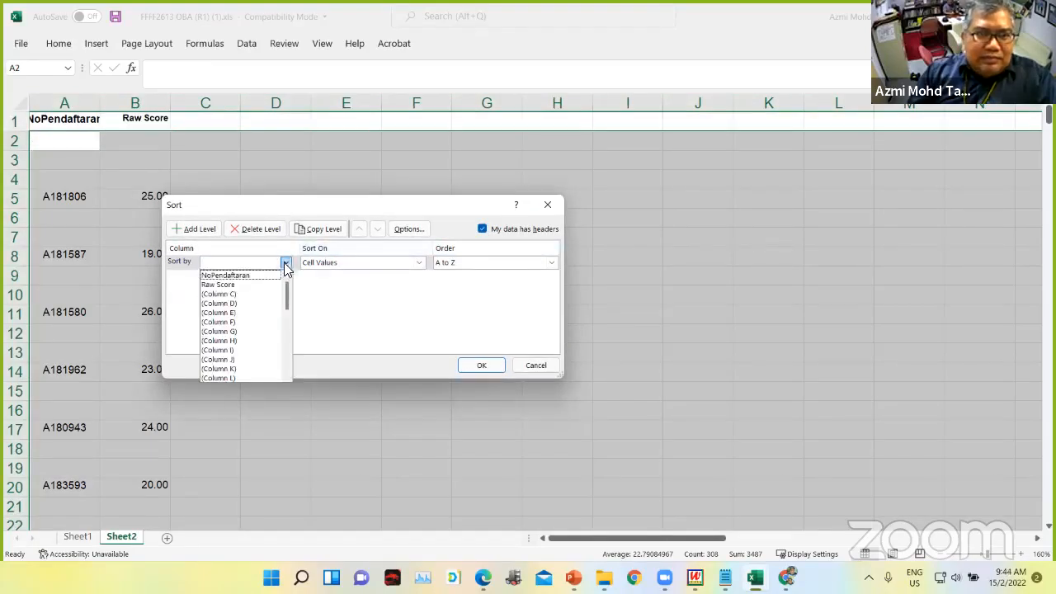
{"action": "left_click", "coordinate": [243, 276]}
{"action": "left_click", "coordinate": [484, 365]}
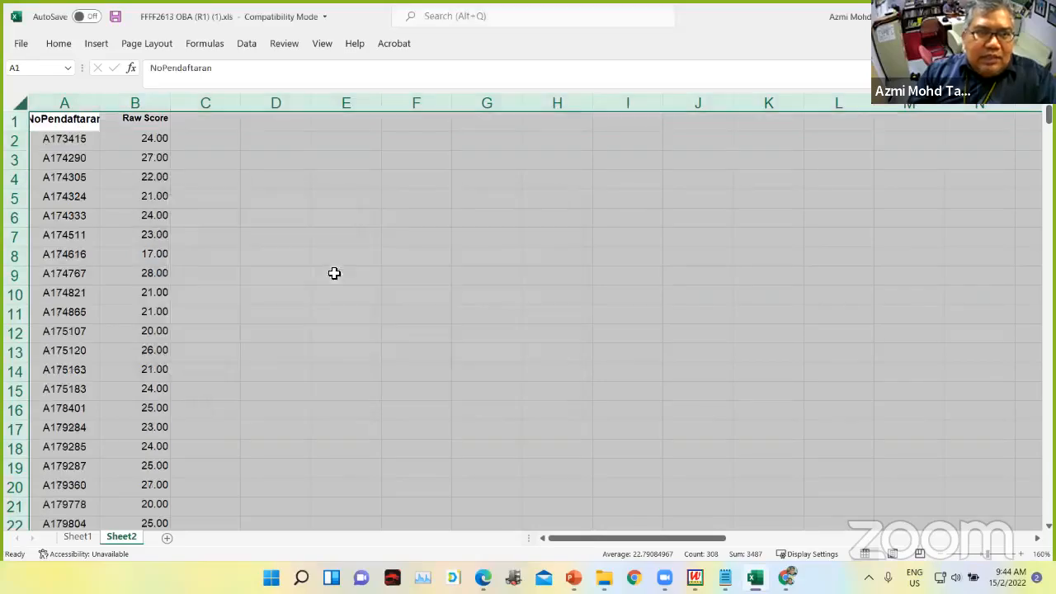
{"action": "left_click", "coordinate": [336, 235]}
- Check the sorted list down to the last student's row for leftover blank rows
{"action": "scroll", "coordinate": [229, 320], "scroll_direction": "down", "scroll_amount": 11}
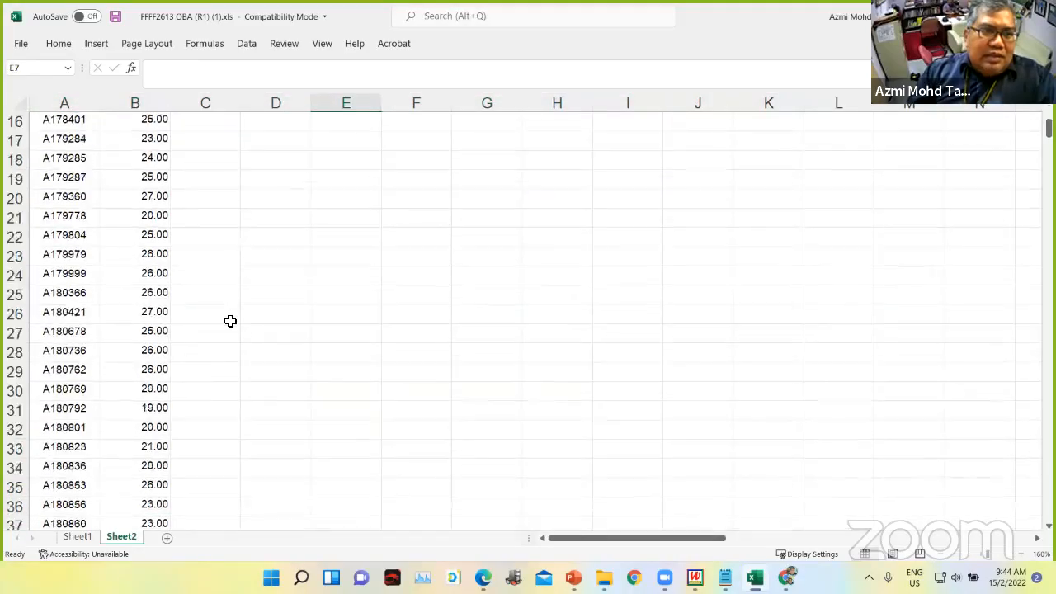
{"action": "scroll", "coordinate": [230, 321], "scroll_direction": "down", "scroll_amount": 20}
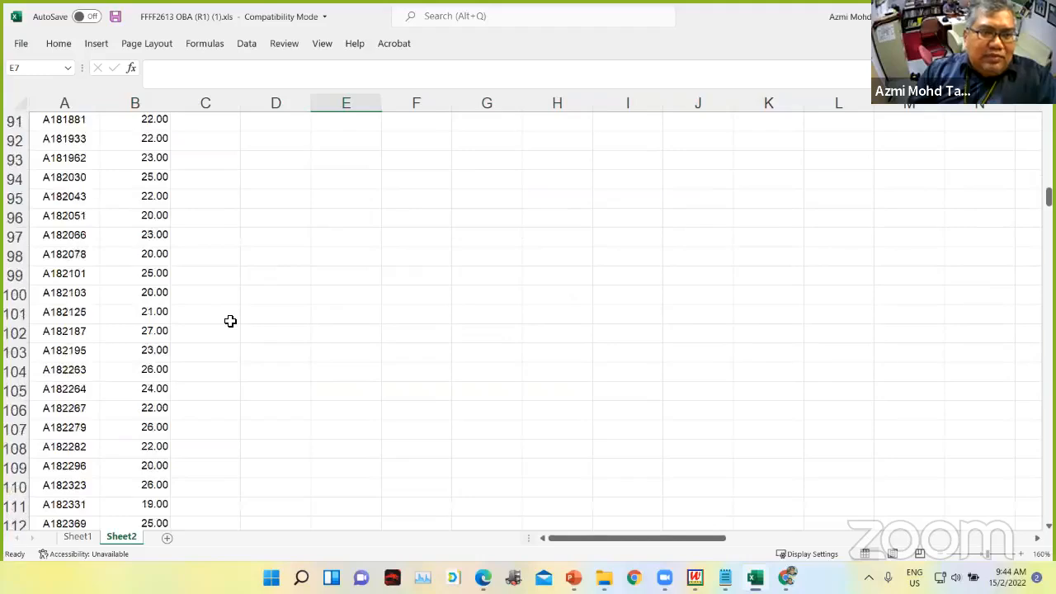
{"action": "scroll", "coordinate": [230, 321], "scroll_direction": "down", "scroll_amount": 14}
{"action": "scroll", "coordinate": [232, 324], "scroll_direction": "up", "scroll_amount": 3}
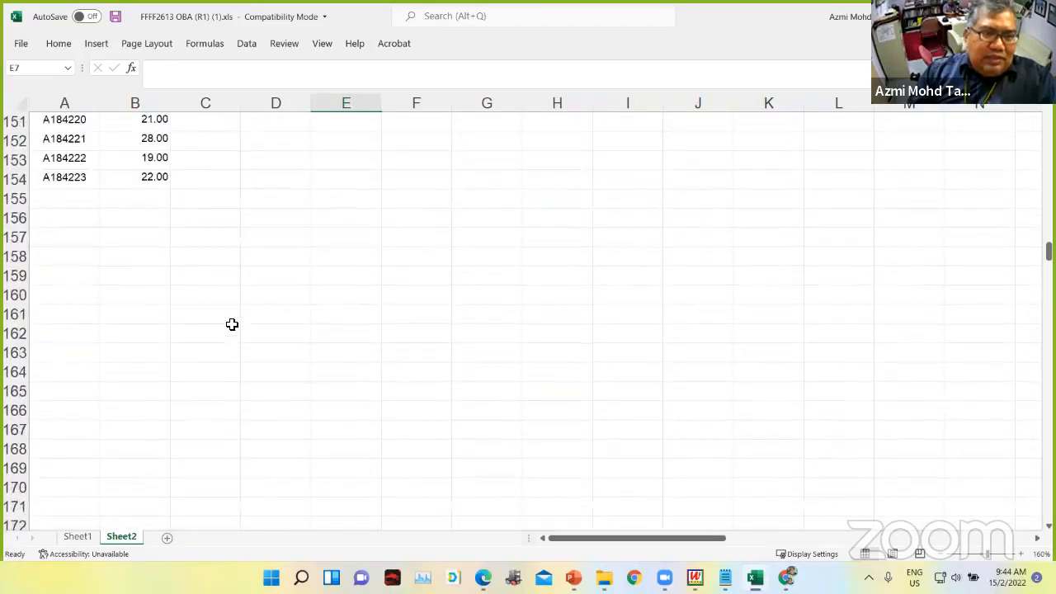
{"action": "scroll", "coordinate": [231, 324], "scroll_direction": "down", "scroll_amount": 3}
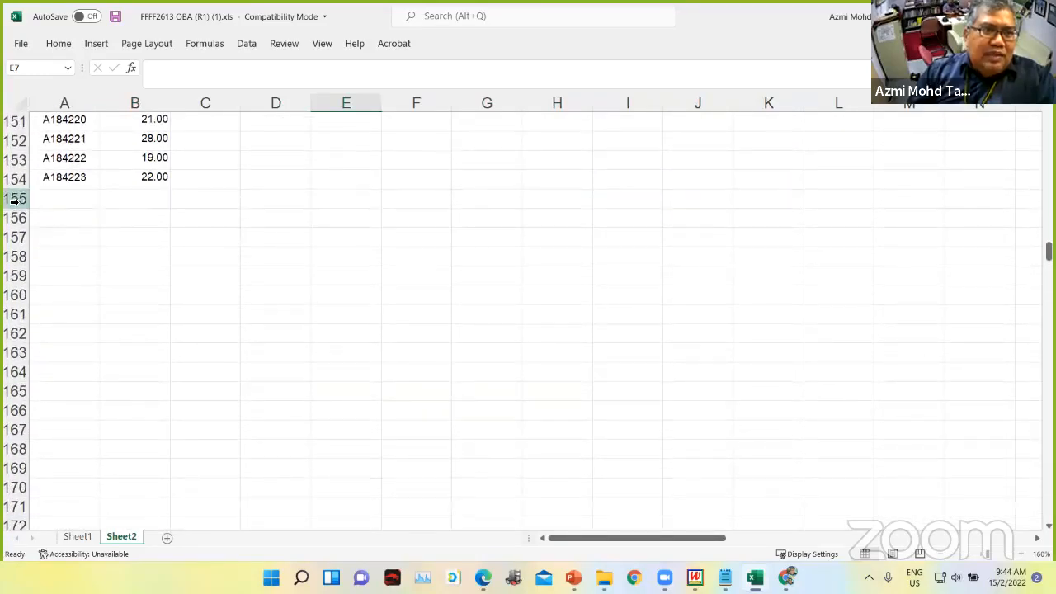
{"action": "left_click_drag", "start_coordinate": [17, 199], "coordinate": [19, 219]}
{"action": "left_click", "coordinate": [347, 331]}
{"action": "scroll", "coordinate": [347, 331], "scroll_direction": "up", "scroll_amount": 15}
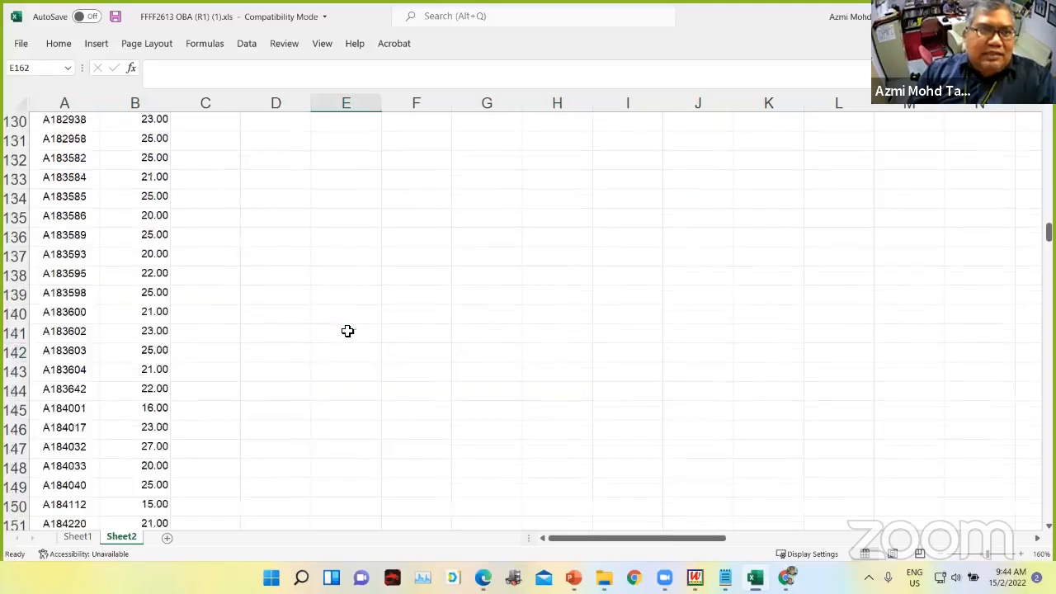
{"action": "scroll", "coordinate": [348, 331], "scroll_direction": "up", "scroll_amount": 20}
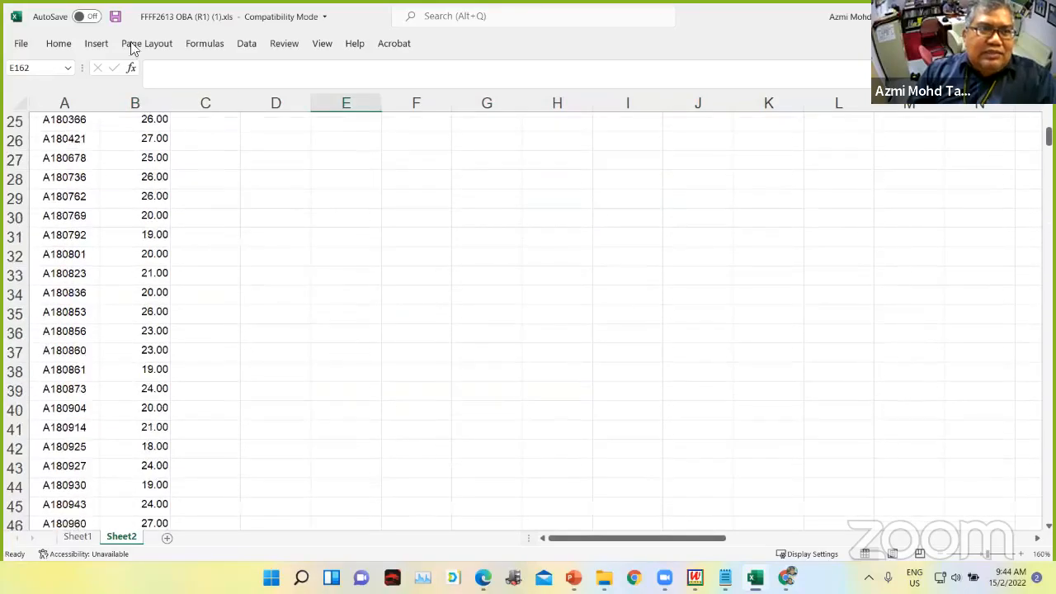
- Save the cleaned mark workbook and close it
{"action": "left_click", "coordinate": [116, 17]}
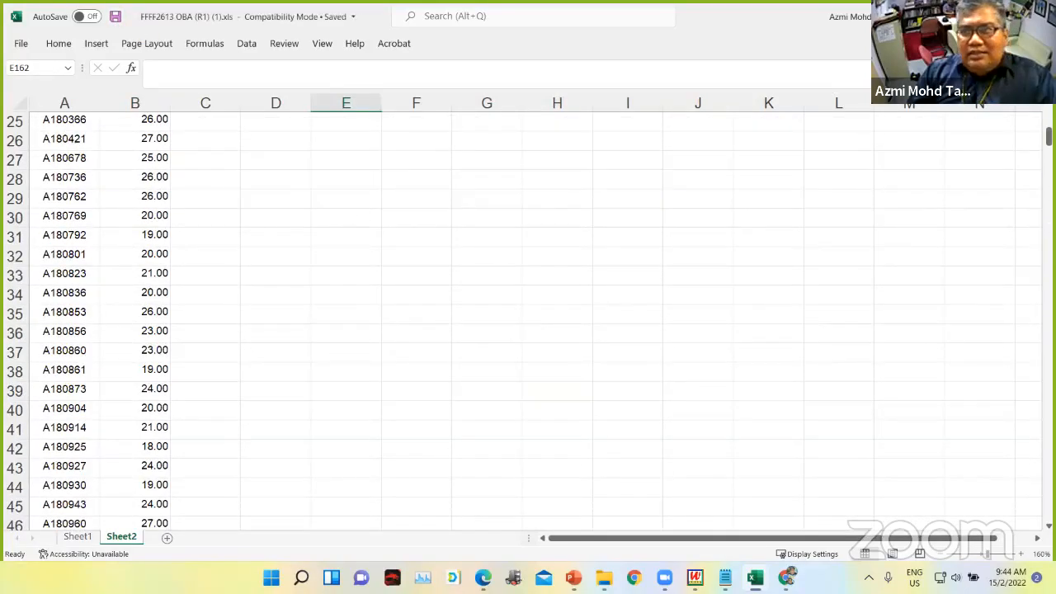
{"action": "left_click", "coordinate": [1037, 17]}
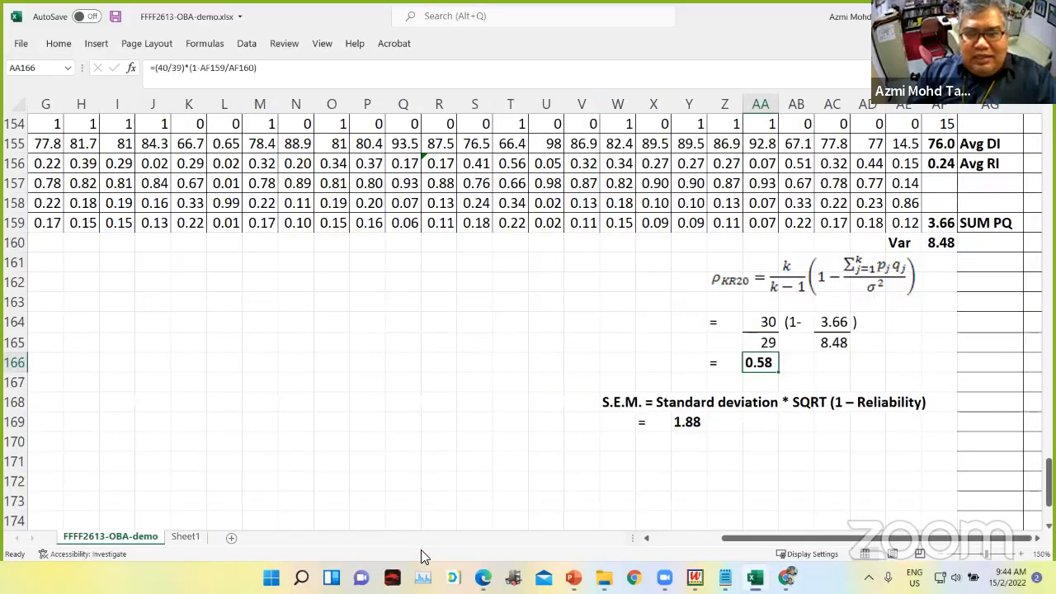
{"action": "mouse_move", "coordinate": [755, 578]}
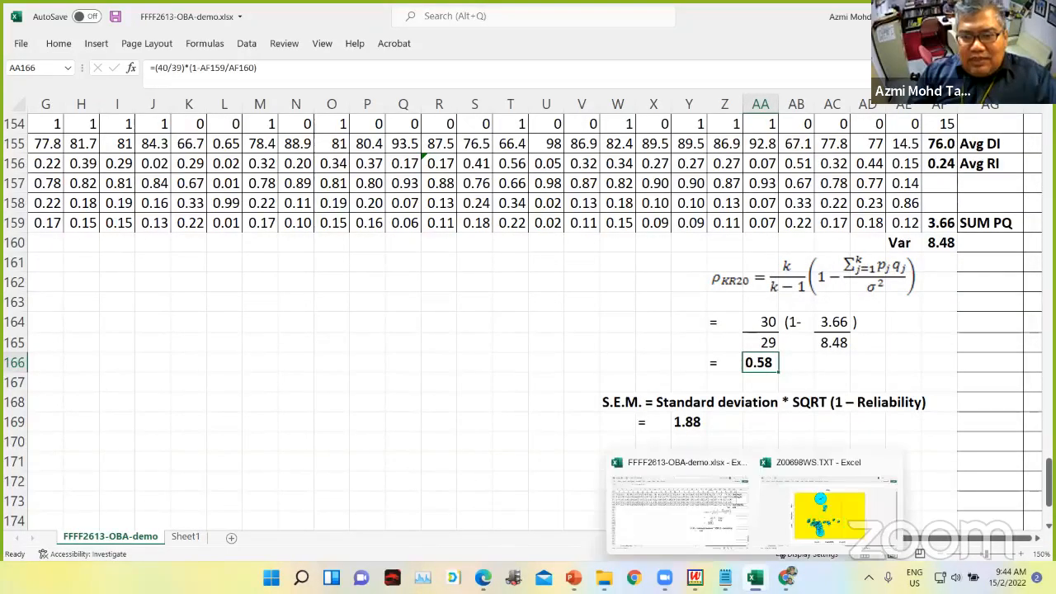
{"action": "mouse_move", "coordinate": [787, 578]}
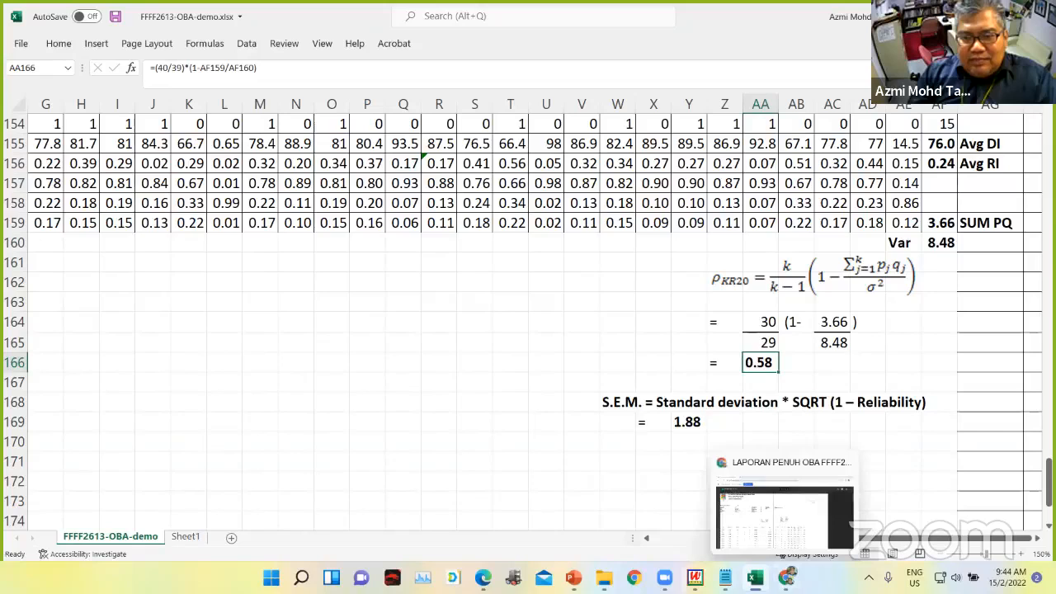
{"action": "mouse_move", "coordinate": [696, 577]}
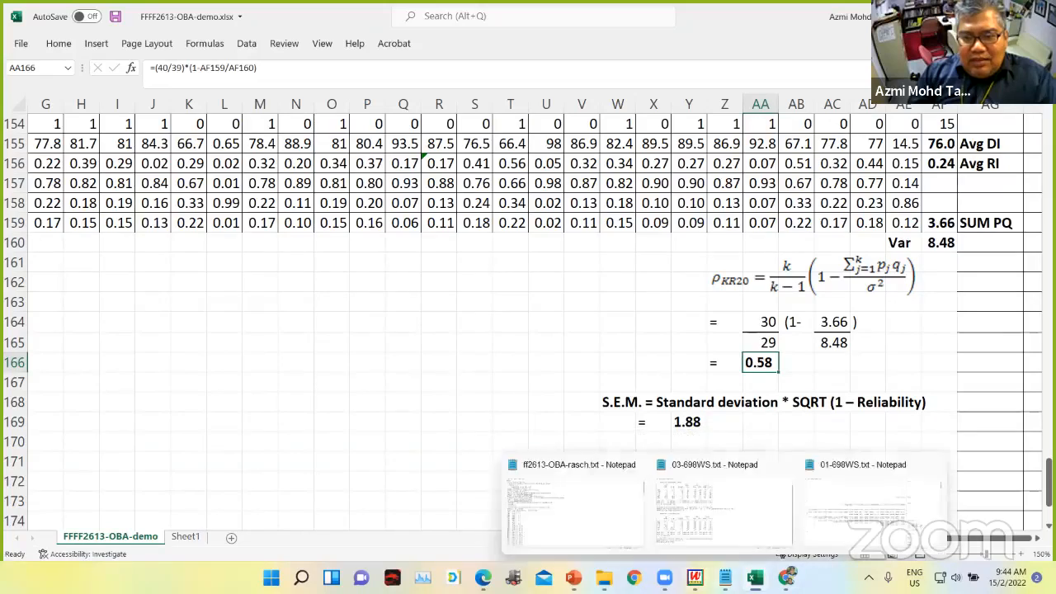
{"action": "mouse_move", "coordinate": [604, 578]}
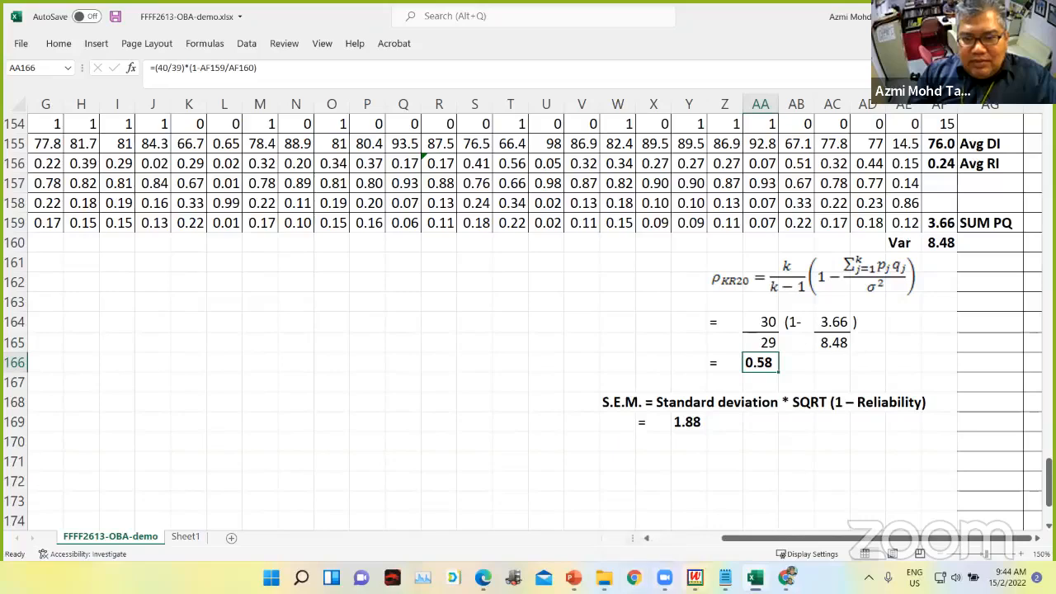
{"action": "left_click", "coordinate": [695, 578]}
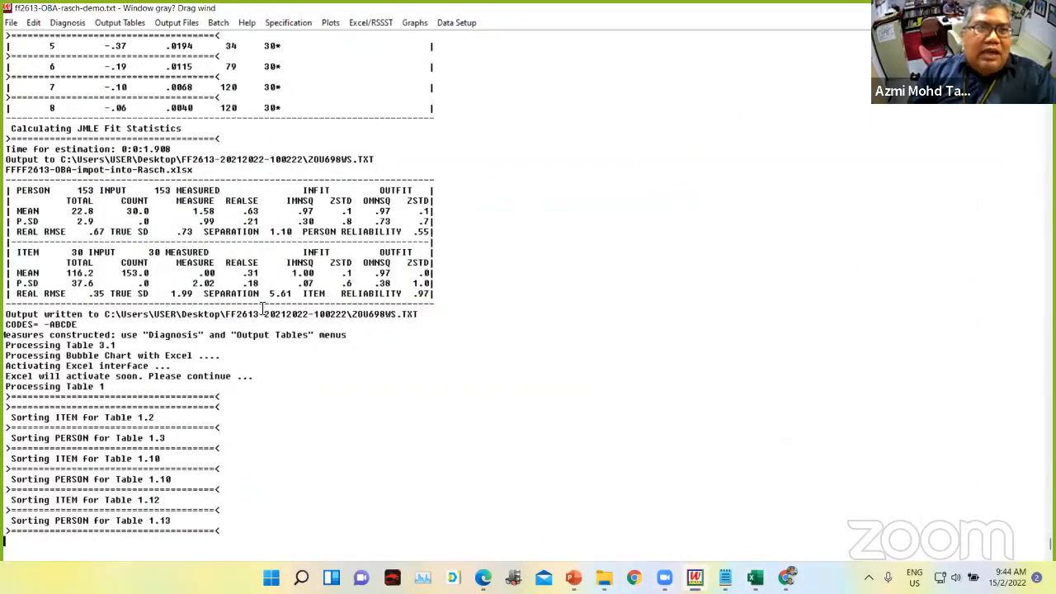
{"action": "left_click", "coordinate": [136, 23]}
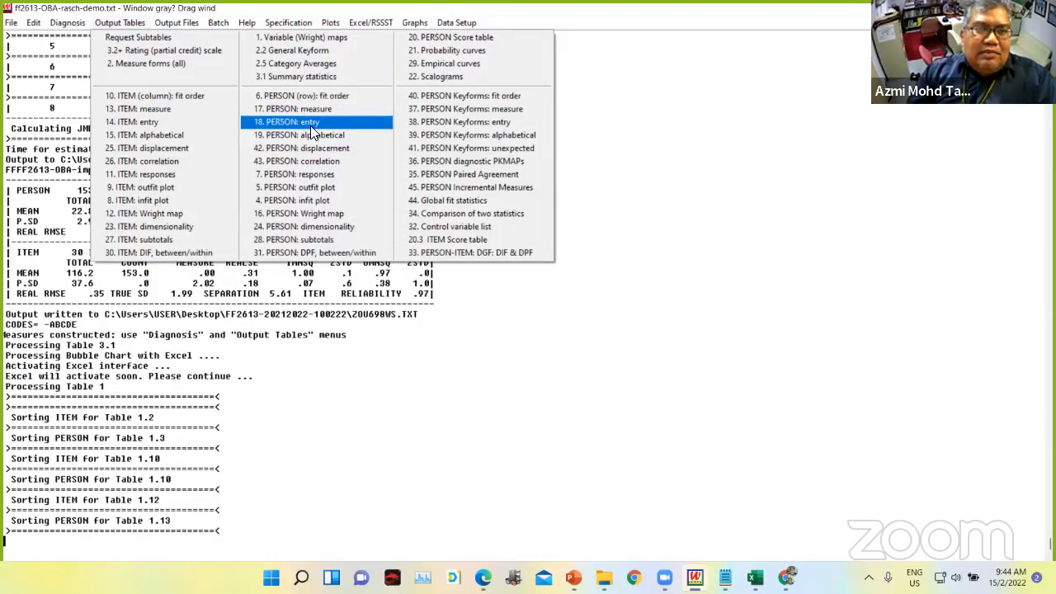
{"action": "left_click", "coordinate": [315, 134]}
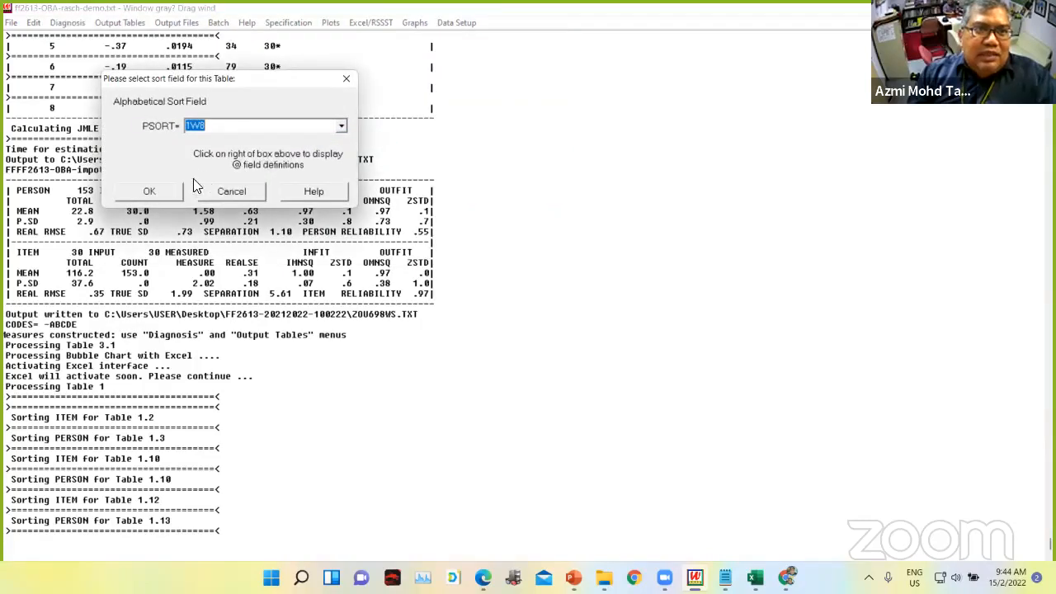
{"action": "left_click", "coordinate": [338, 130]}
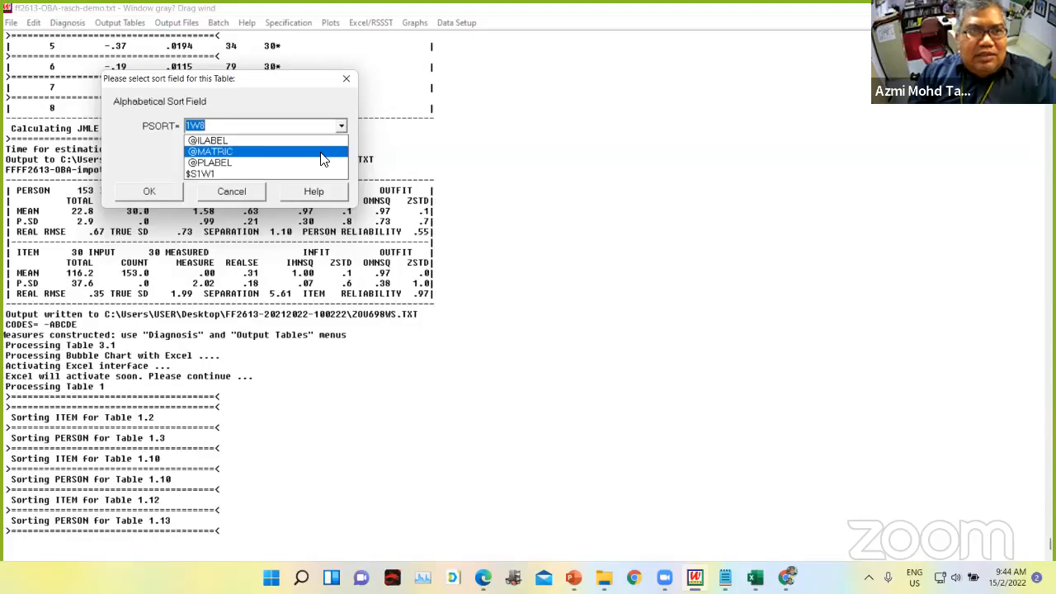
{"action": "left_click", "coordinate": [323, 152]}
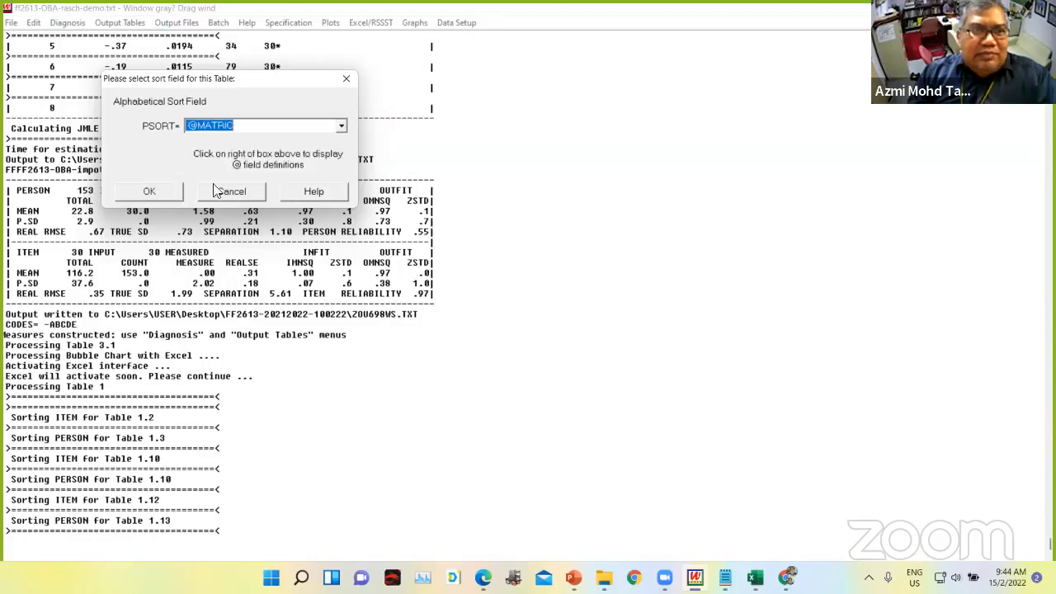
{"action": "left_click", "coordinate": [147, 193]}
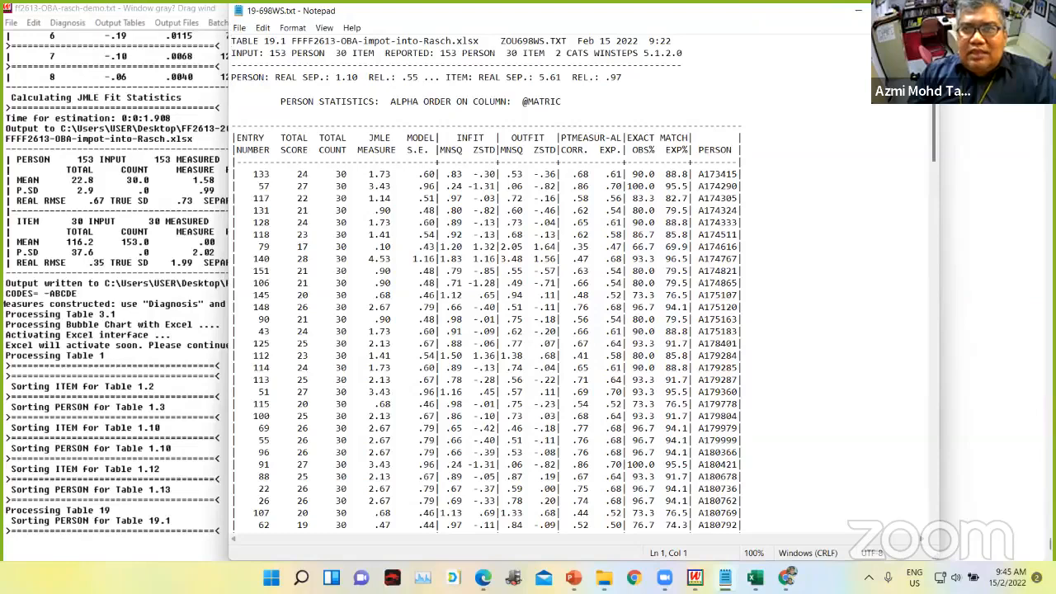
- Return to Winsteps and export the PERSON File PFILE= in Excel format as a permanent file named markah-oba-demo
{"action": "left_click", "coordinate": [21, 111]}
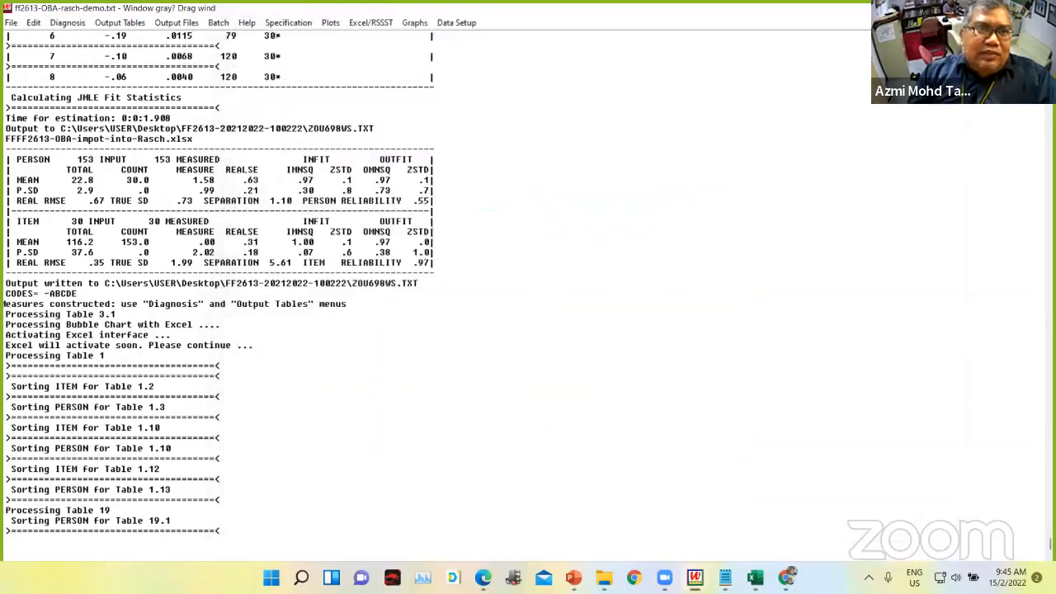
{"action": "left_click", "coordinate": [175, 22]}
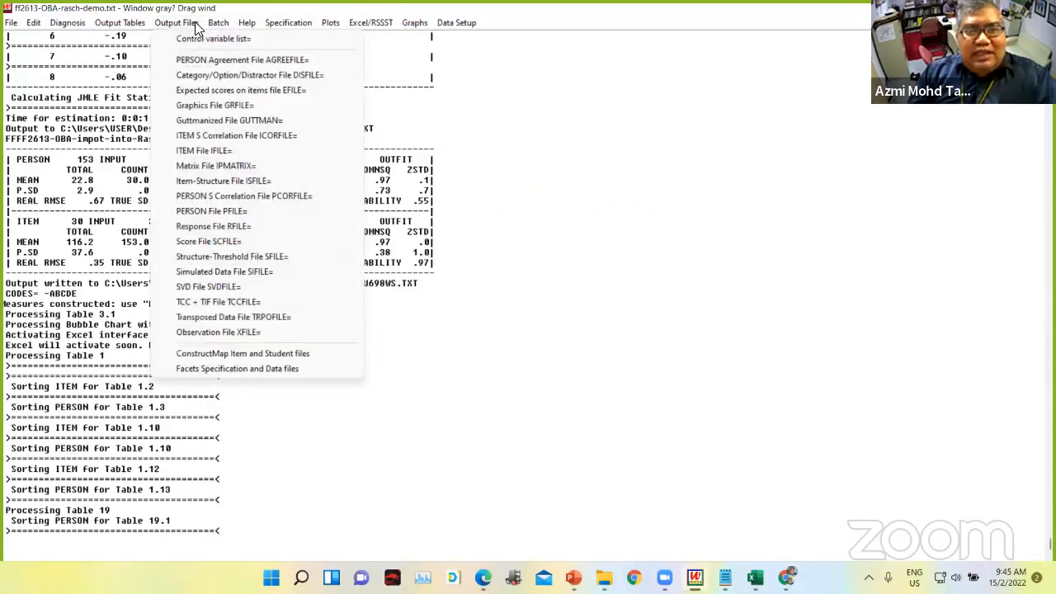
{"action": "left_click", "coordinate": [229, 212]}
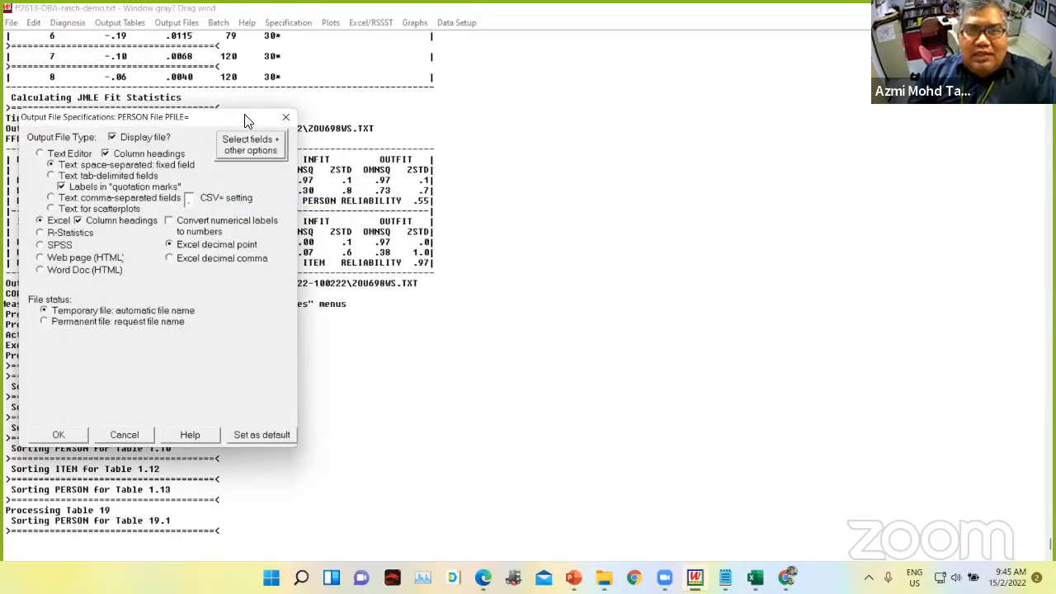
{"action": "left_click_drag", "start_coordinate": [245, 122], "coordinate": [666, 67]}
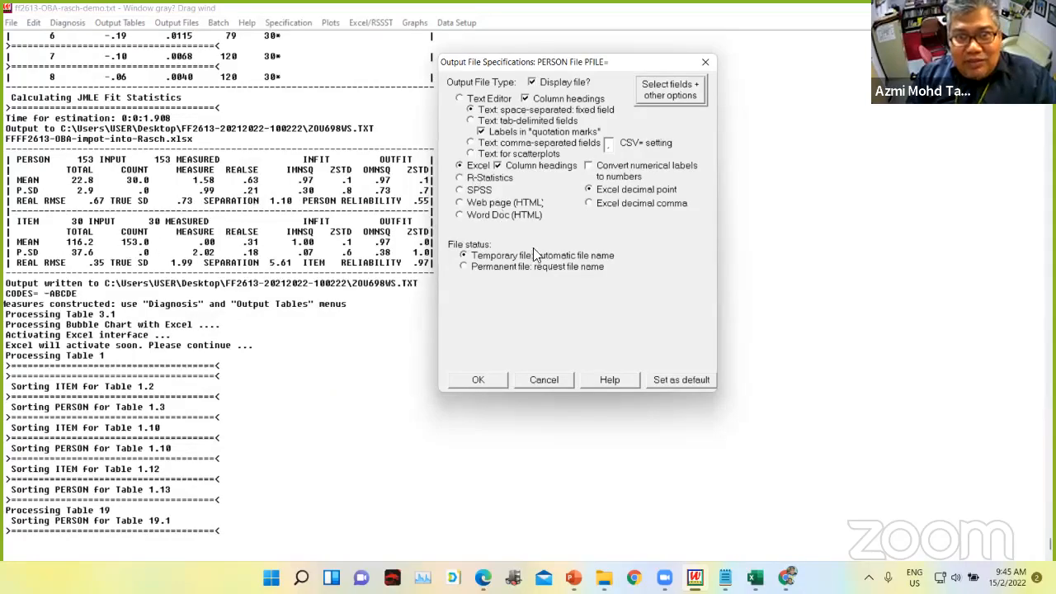
{"action": "left_click", "coordinate": [469, 268]}
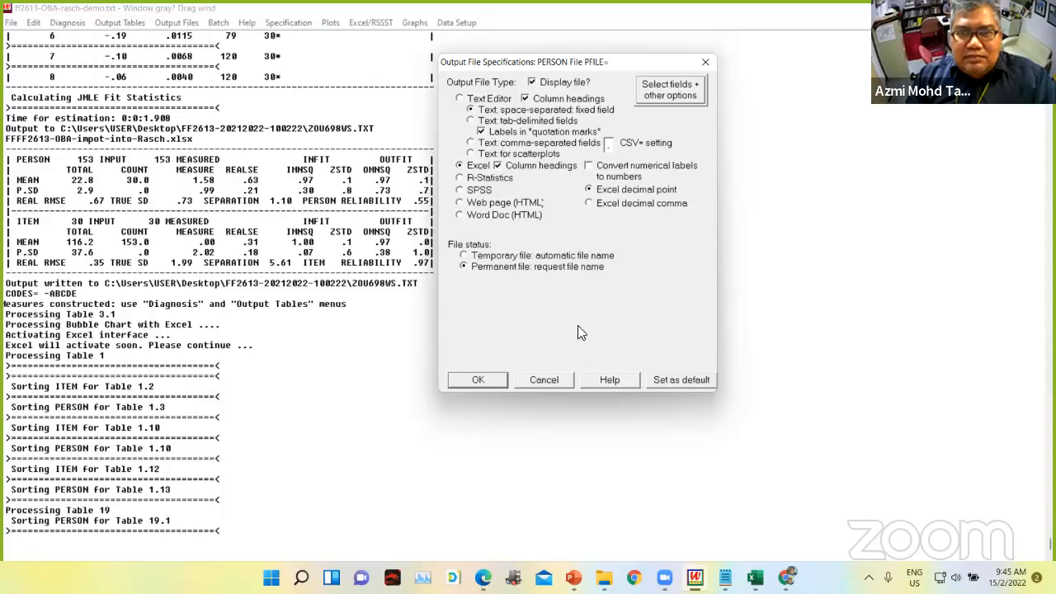
{"action": "left_click", "coordinate": [487, 383]}
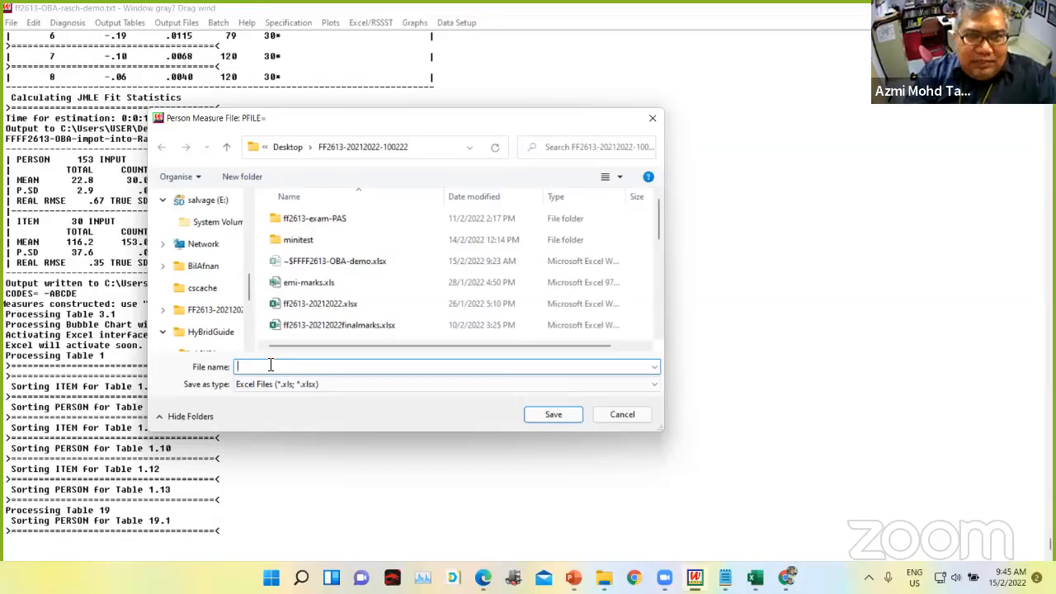
{"action": "type", "text": "mark"}
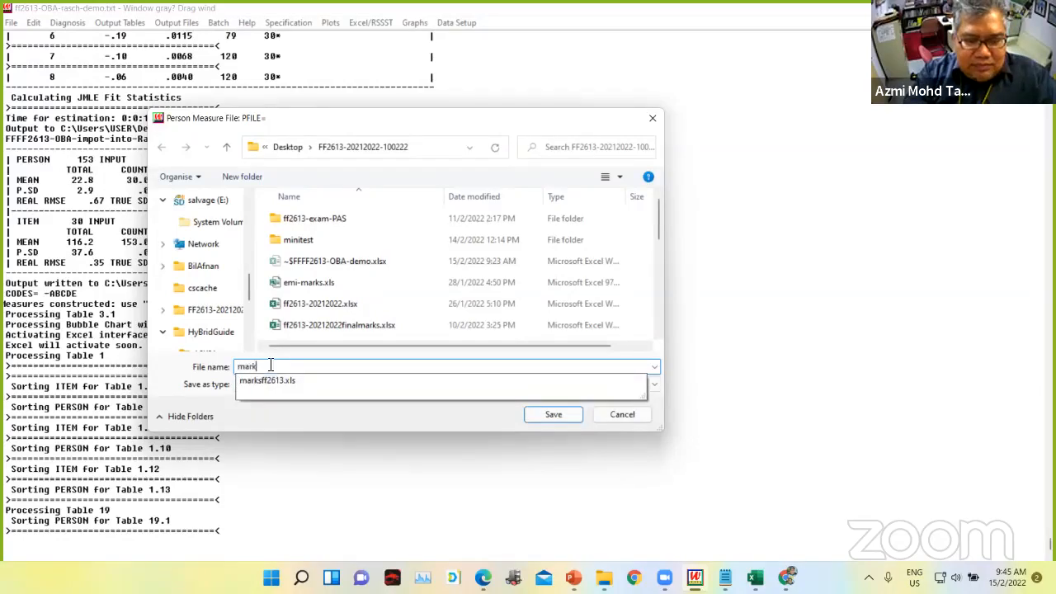
{"action": "type", "text": "ah-oba-demo"}
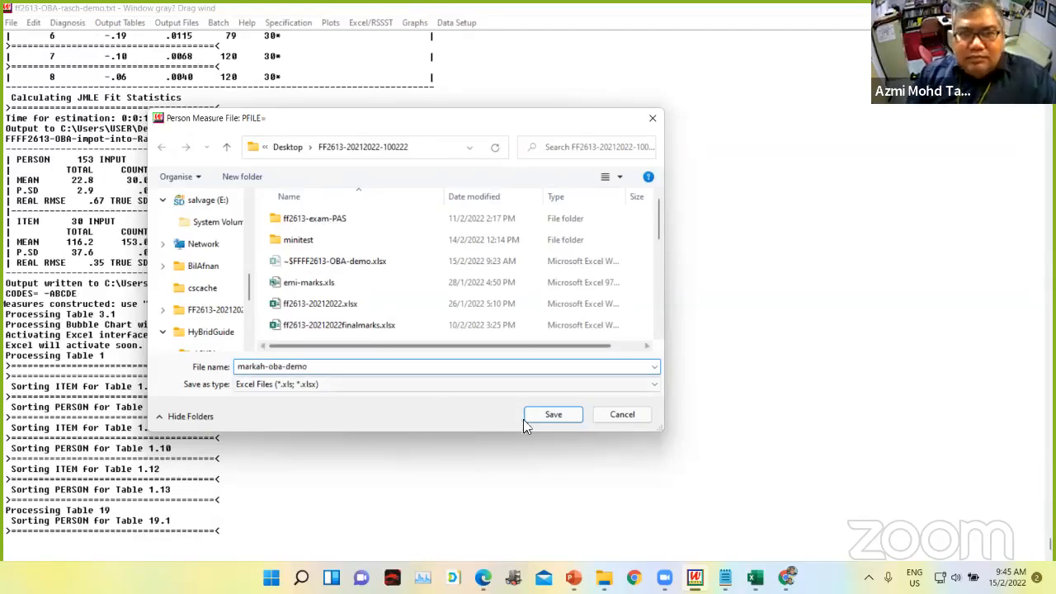
{"action": "left_click", "coordinate": [553, 414]}
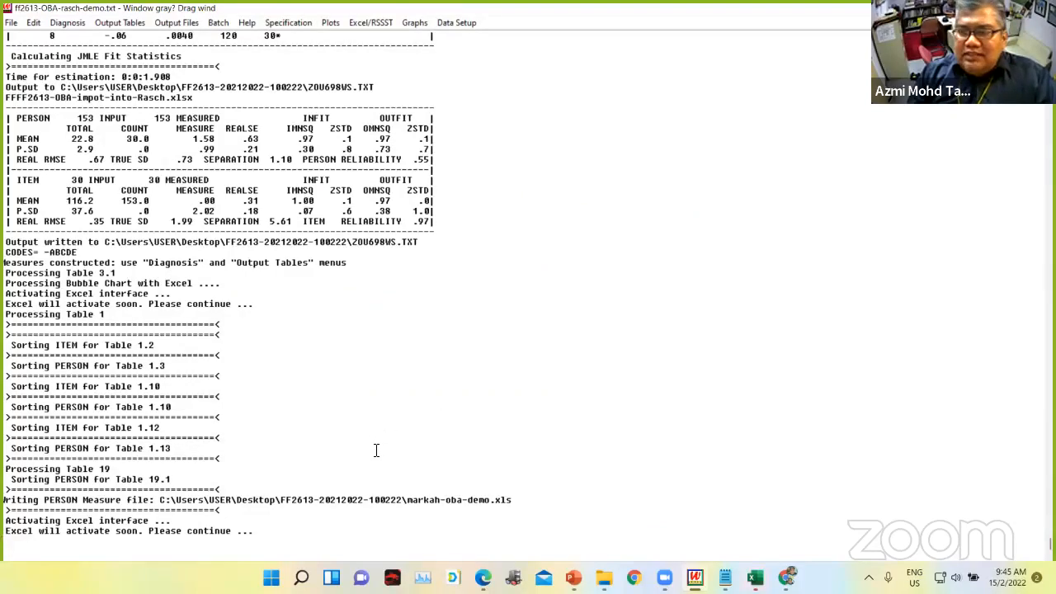
- Switch to the exported markah-oba-demo.xls workbook in Excel and maximize its window
{"action": "left_click", "coordinate": [754, 577]}
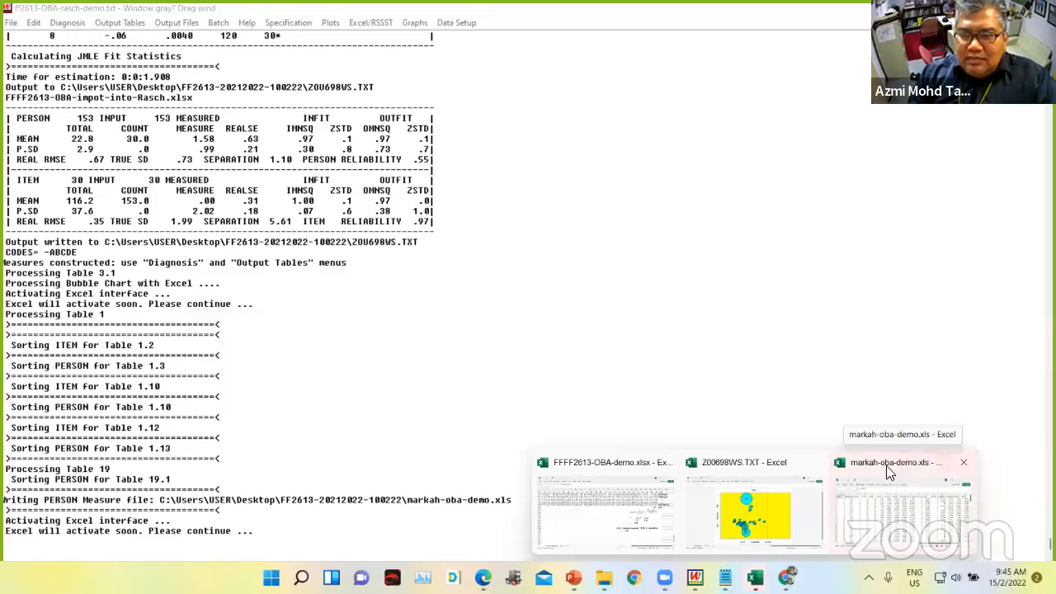
{"action": "left_click", "coordinate": [889, 473]}
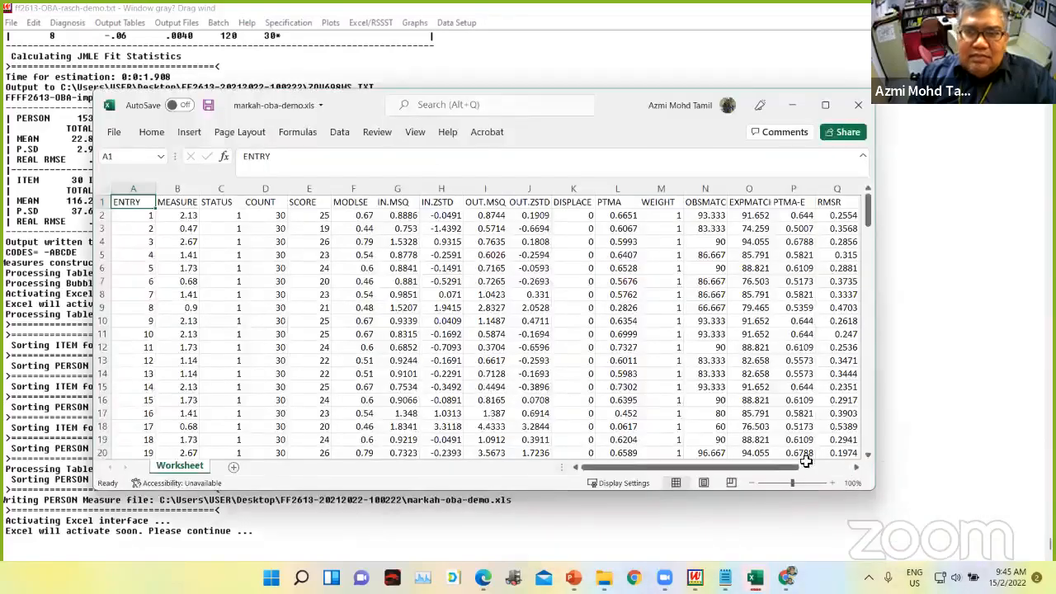
{"action": "left_click", "coordinate": [825, 105]}
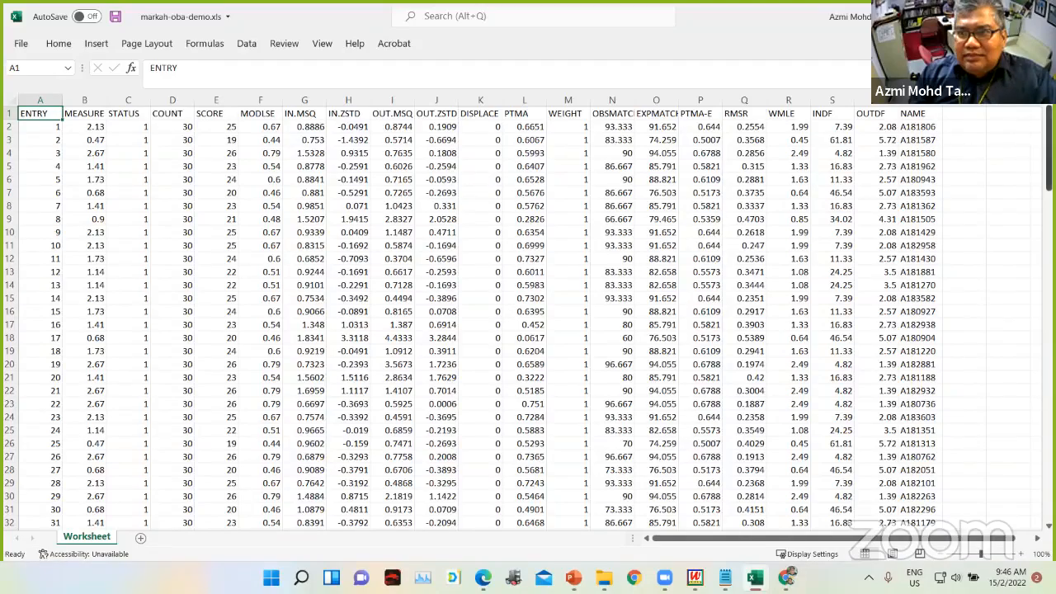
{"action": "left_click_drag", "start_coordinate": [1049, 146], "coordinate": [1049, 116]}
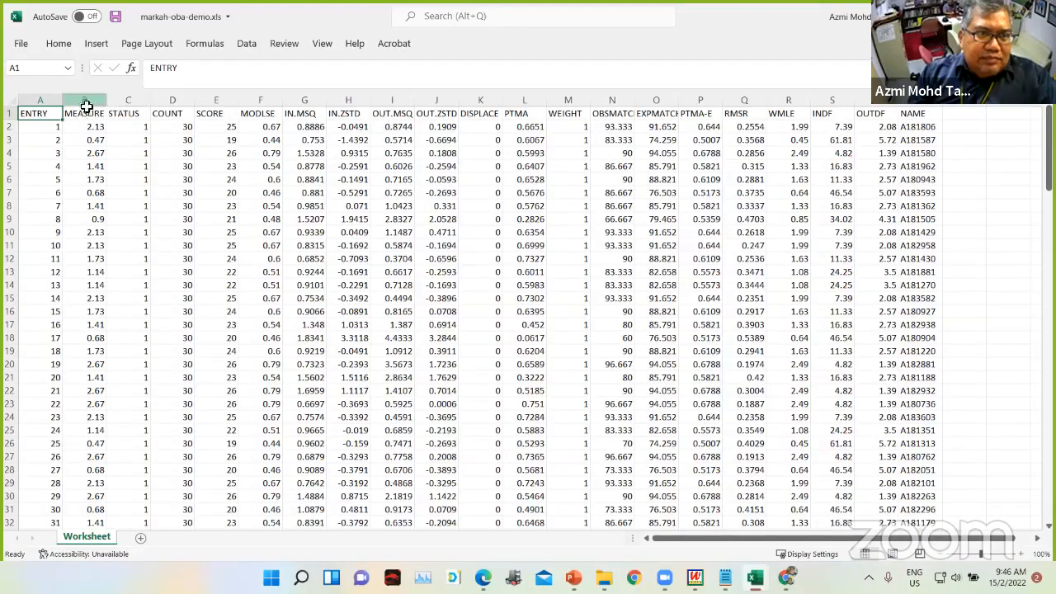
- Delete the ENTRY and STATUS columns from the exported person measures
{"action": "left_click", "coordinate": [48, 100]}
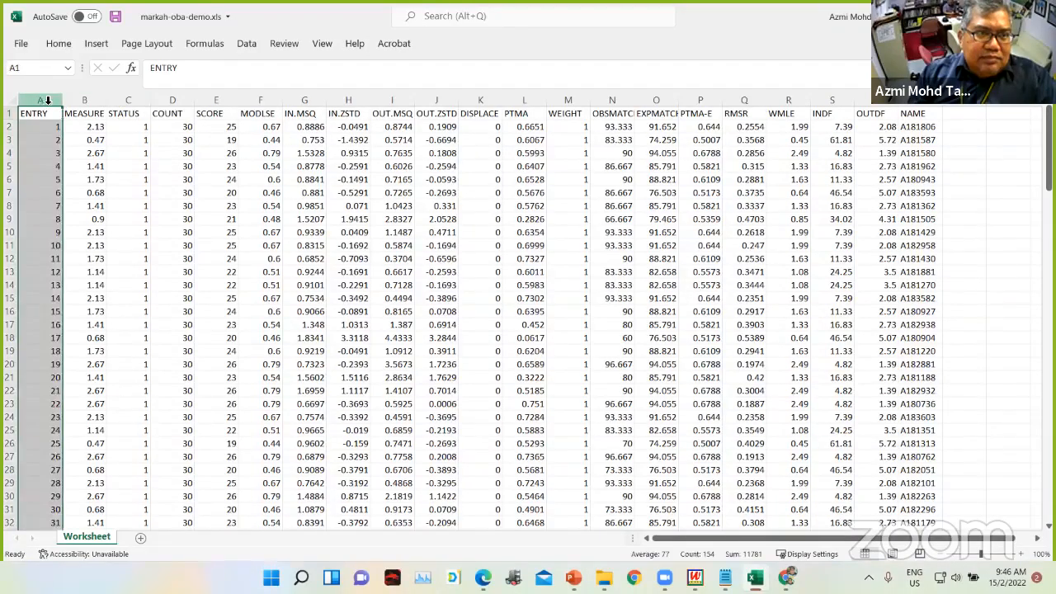
{"action": "right_click", "coordinate": [48, 100]}
{"action": "left_click", "coordinate": [82, 236]}
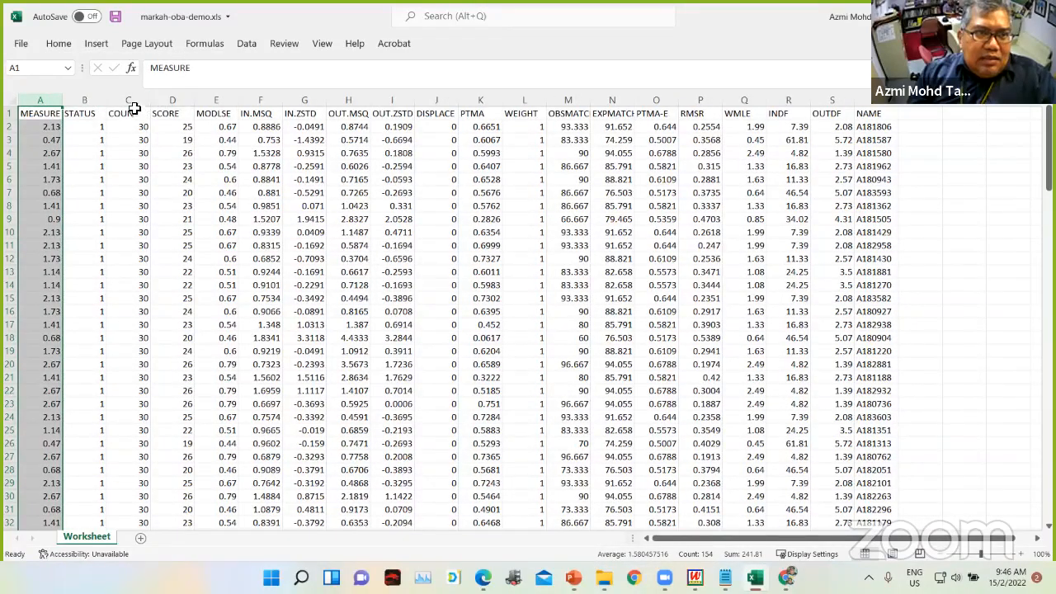
{"action": "left_click", "coordinate": [101, 100]}
{"action": "right_click", "coordinate": [100, 100]}
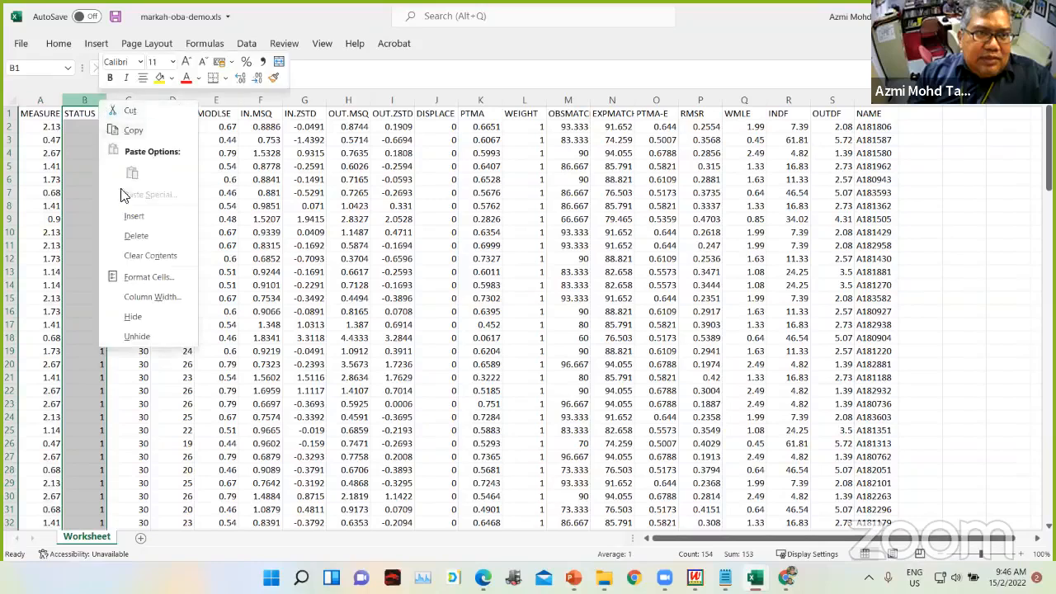
{"action": "left_click", "coordinate": [148, 238]}
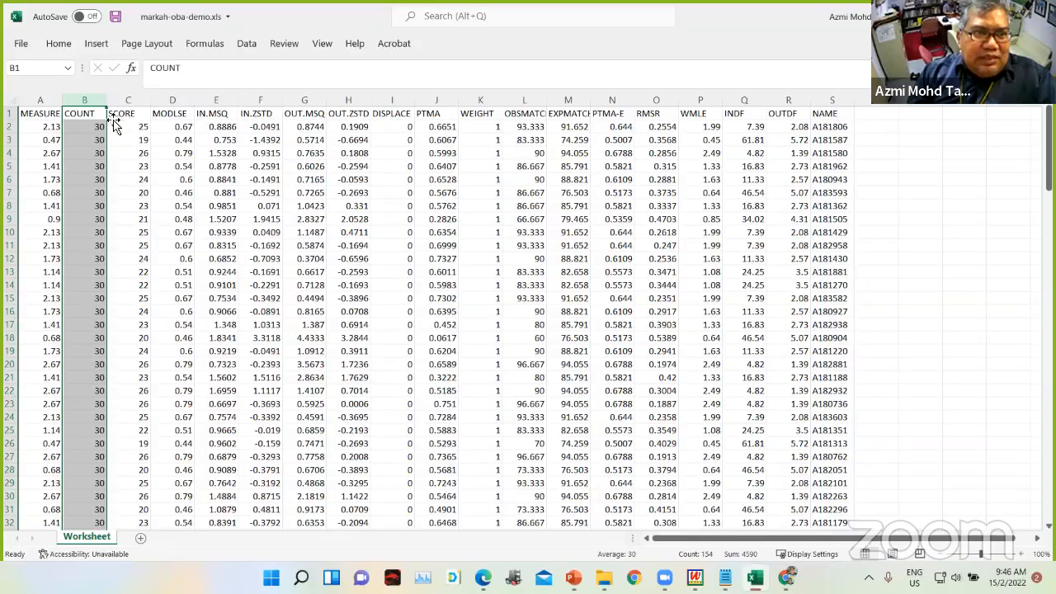
- Delete all columns from MODLSE through OUTDF, just before the NAME column
{"action": "left_click_drag", "start_coordinate": [175, 100], "coordinate": [782, 100]}
{"action": "right_click", "coordinate": [785, 97]}
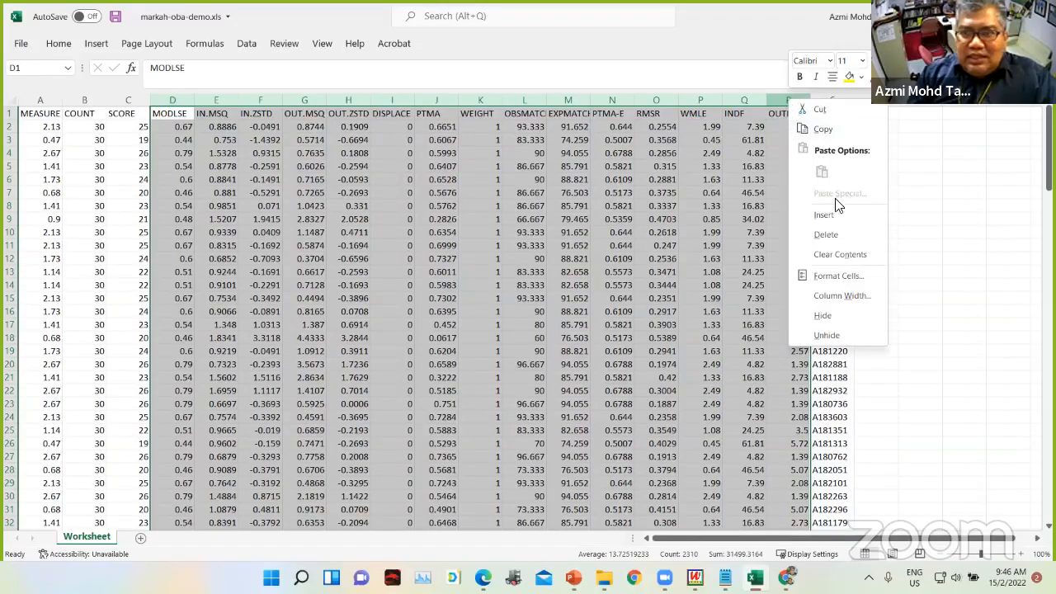
{"action": "left_click", "coordinate": [826, 235]}
{"action": "left_click", "coordinate": [307, 179]}
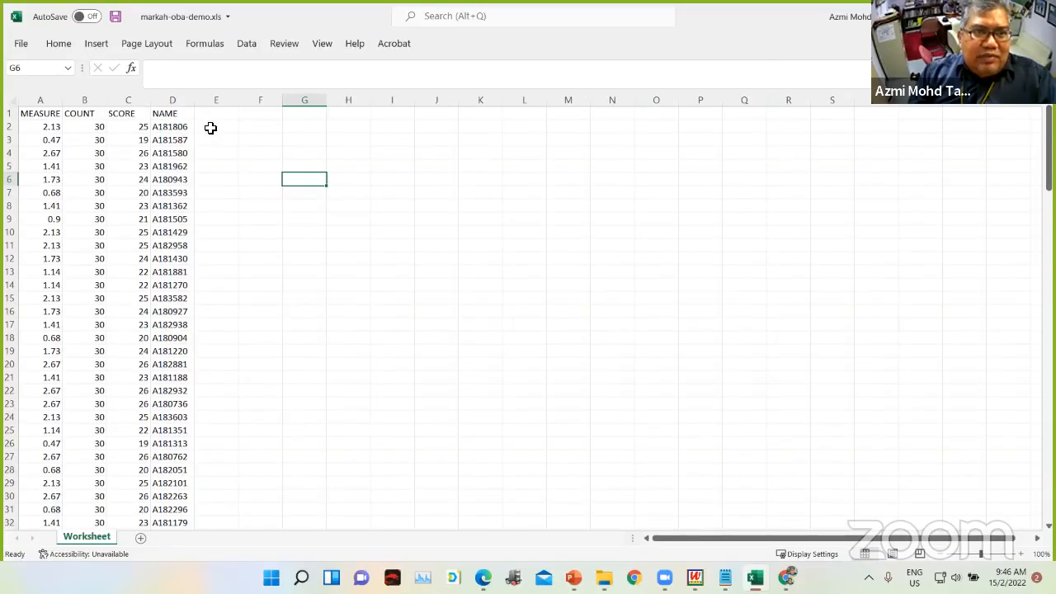
- Move the SCORE column so that it follows the NAME column
{"action": "left_click", "coordinate": [137, 125]}
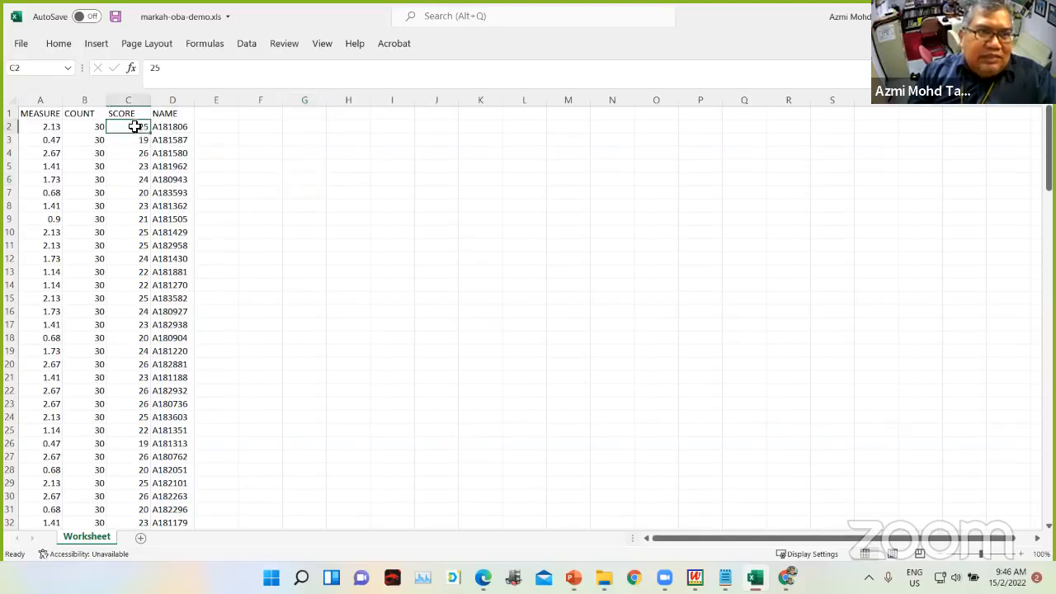
{"action": "left_click", "coordinate": [134, 102]}
{"action": "right_click", "coordinate": [134, 102]}
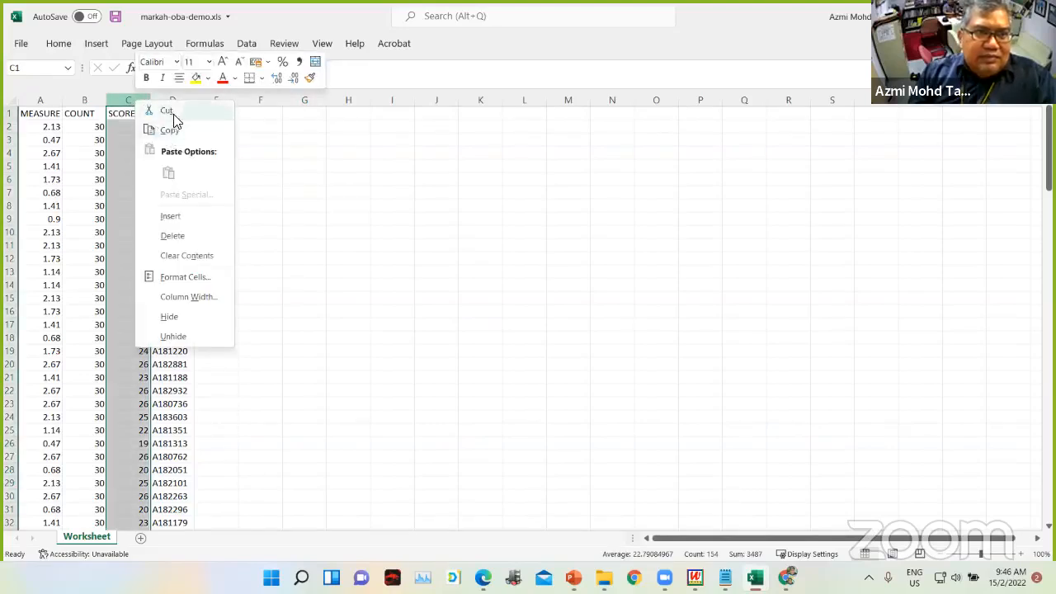
{"action": "left_click", "coordinate": [175, 126]}
{"action": "left_click", "coordinate": [211, 101]}
{"action": "right_click", "coordinate": [213, 102]}
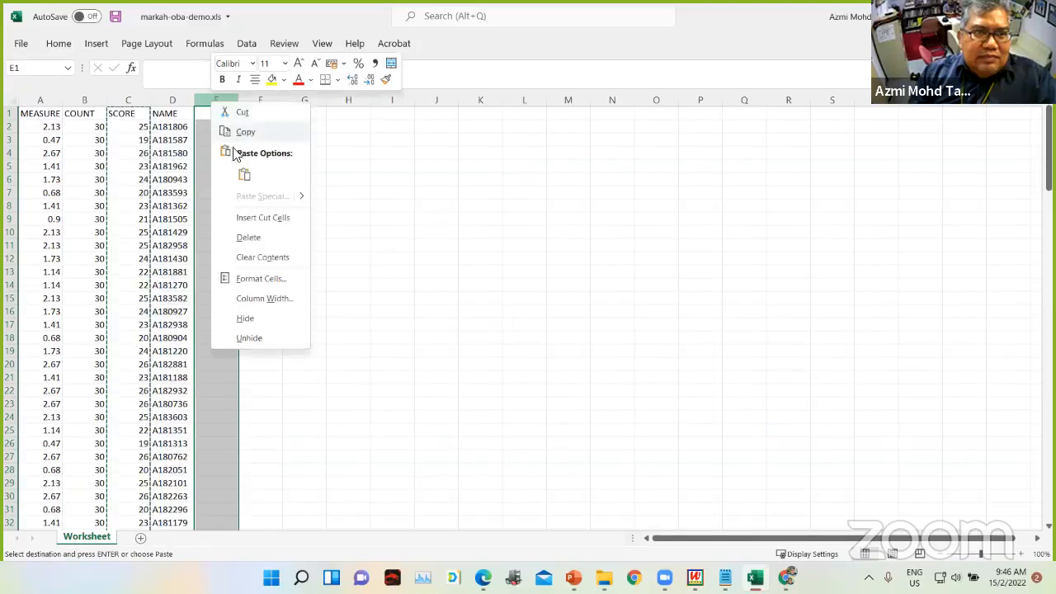
{"action": "left_click", "coordinate": [259, 217]}
{"action": "left_click", "coordinate": [311, 190]}
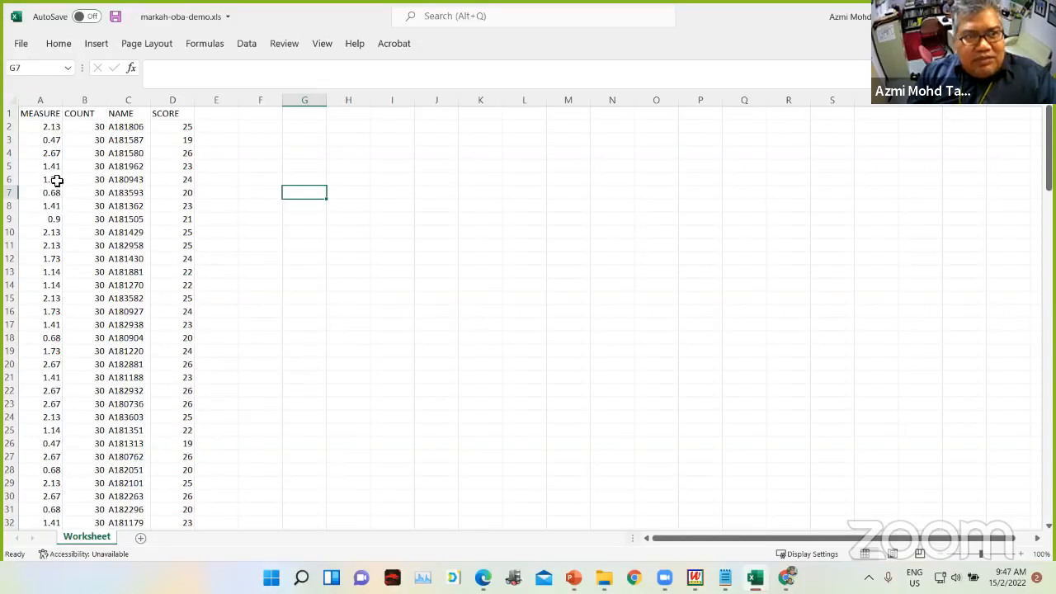
- Delete the MEASURE and COUNT columns, keeping only NAME and SCORE
{"action": "left_click_drag", "start_coordinate": [88, 101], "coordinate": [40, 101]}
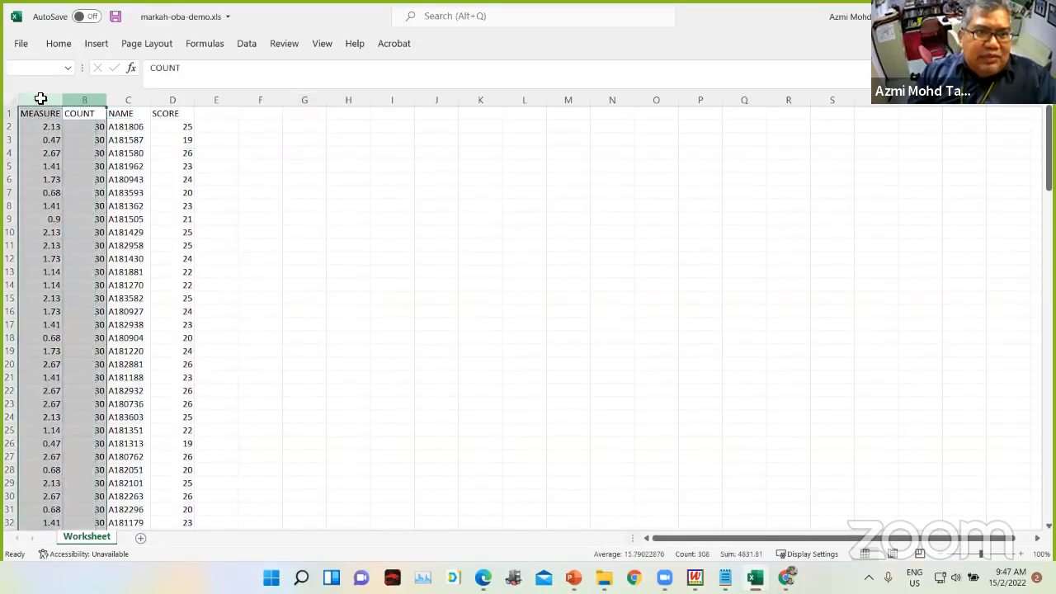
{"action": "right_click", "coordinate": [84, 100]}
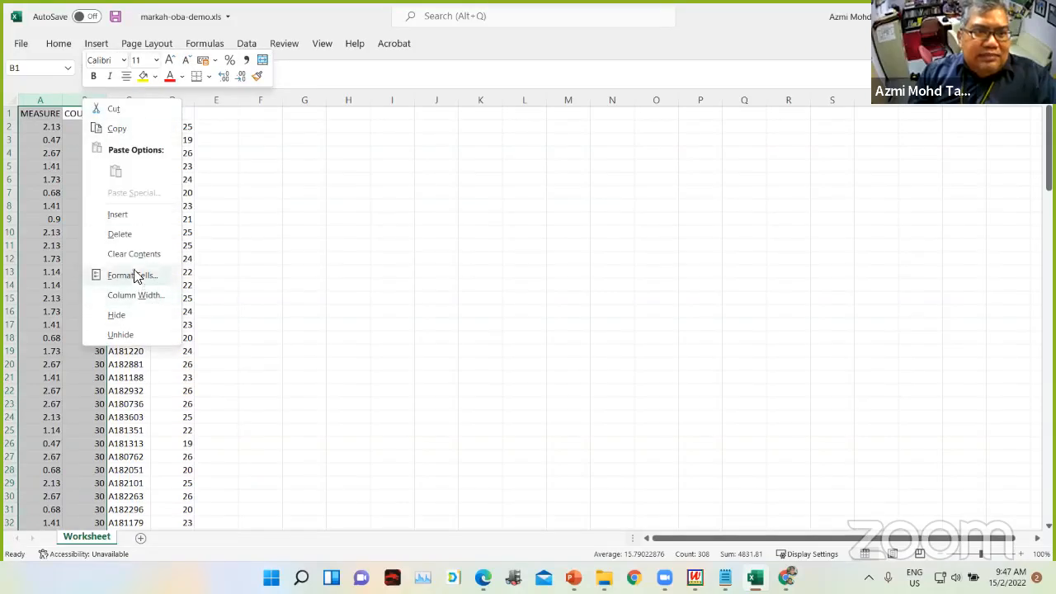
{"action": "left_click", "coordinate": [119, 234]}
{"action": "left_click", "coordinate": [237, 190]}
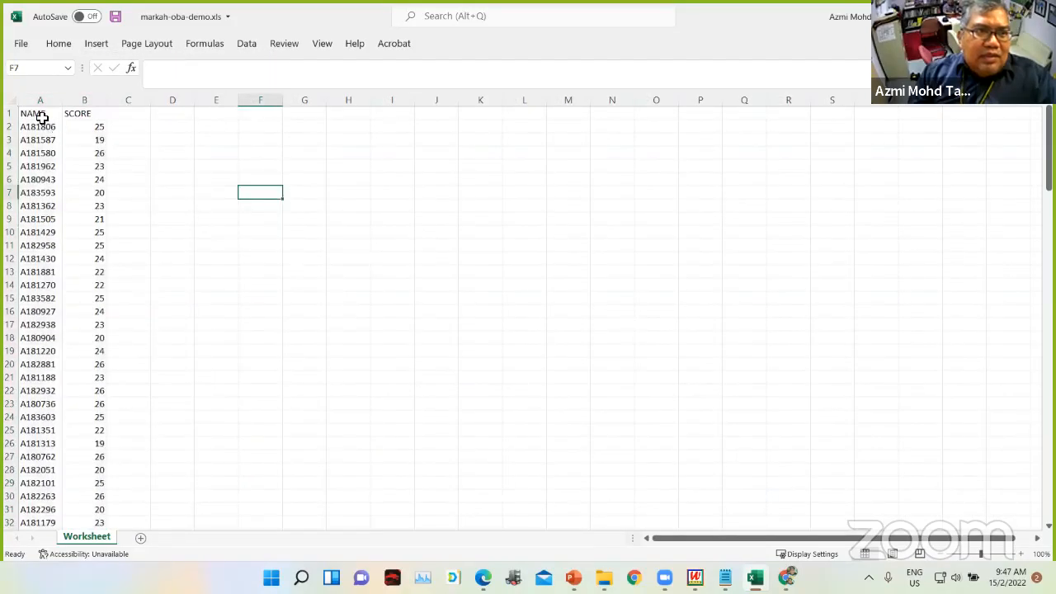
- Sort the whole sheet by the NAME column from A to Z, treating the first row as headers, and save the workbook
{"action": "left_click", "coordinate": [12, 100]}
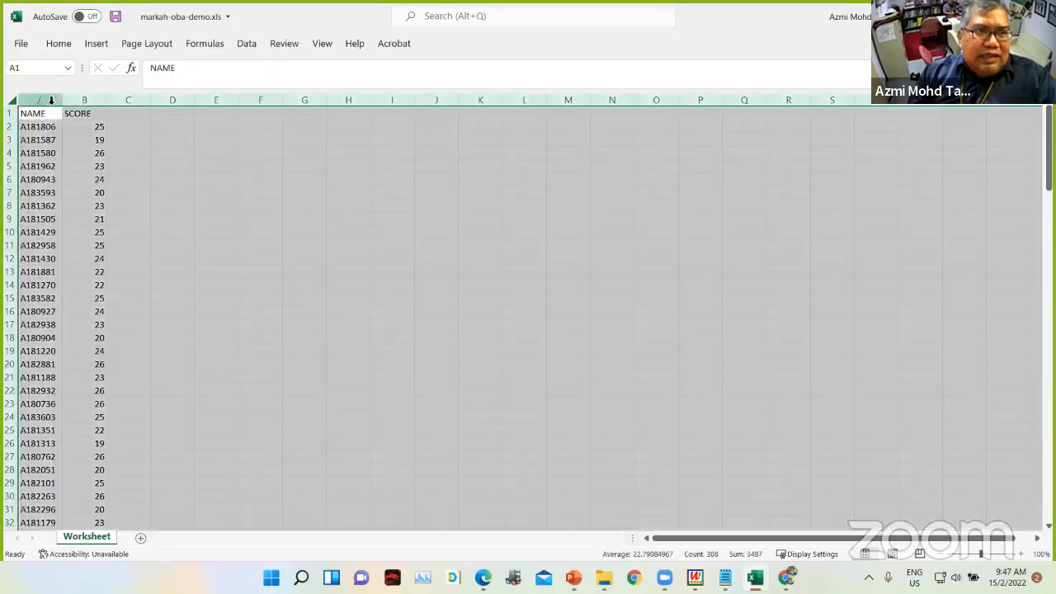
{"action": "left_click", "coordinate": [244, 42]}
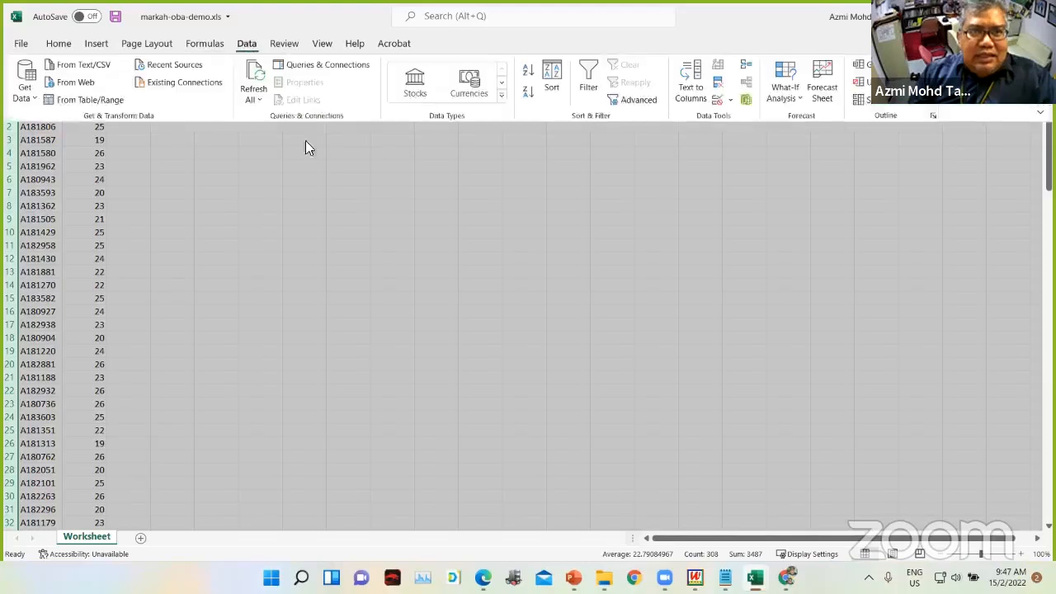
{"action": "left_click", "coordinate": [552, 78]}
{"action": "left_click", "coordinate": [259, 262]}
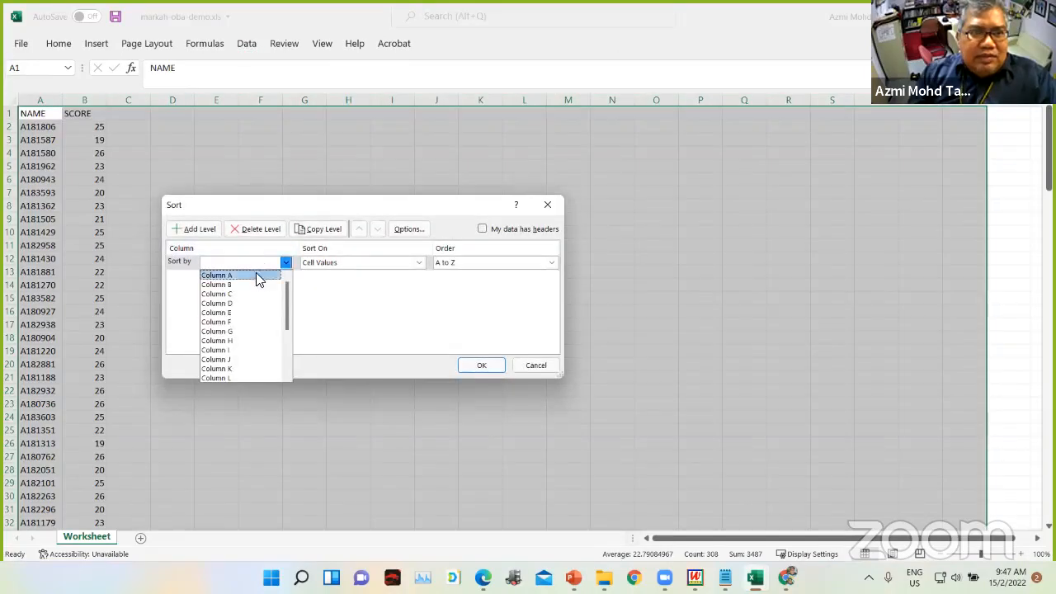
{"action": "left_click", "coordinate": [483, 230]}
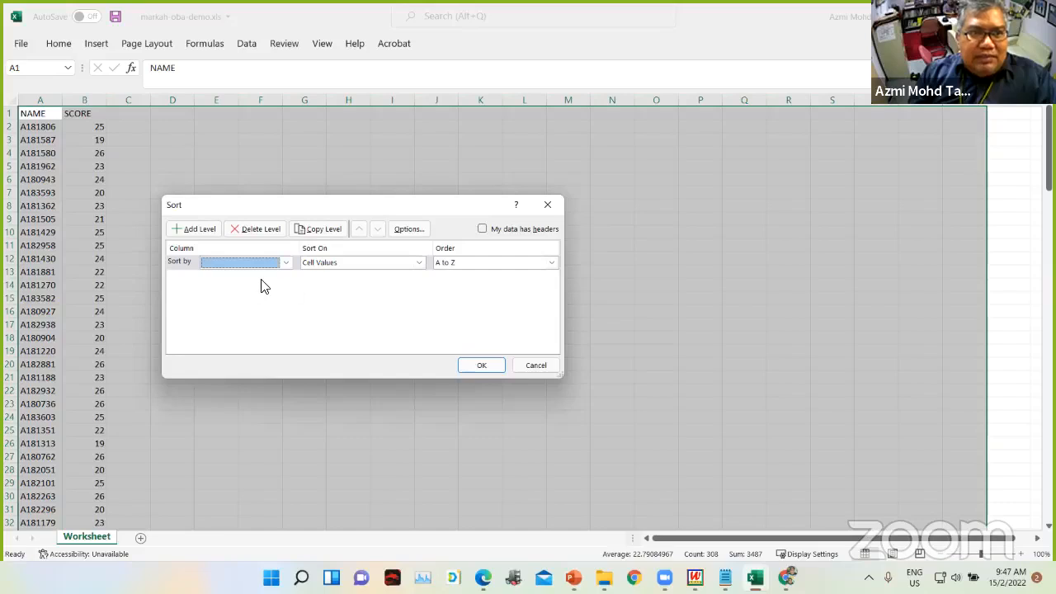
{"action": "left_click", "coordinate": [284, 262]}
{"action": "left_click", "coordinate": [484, 229]}
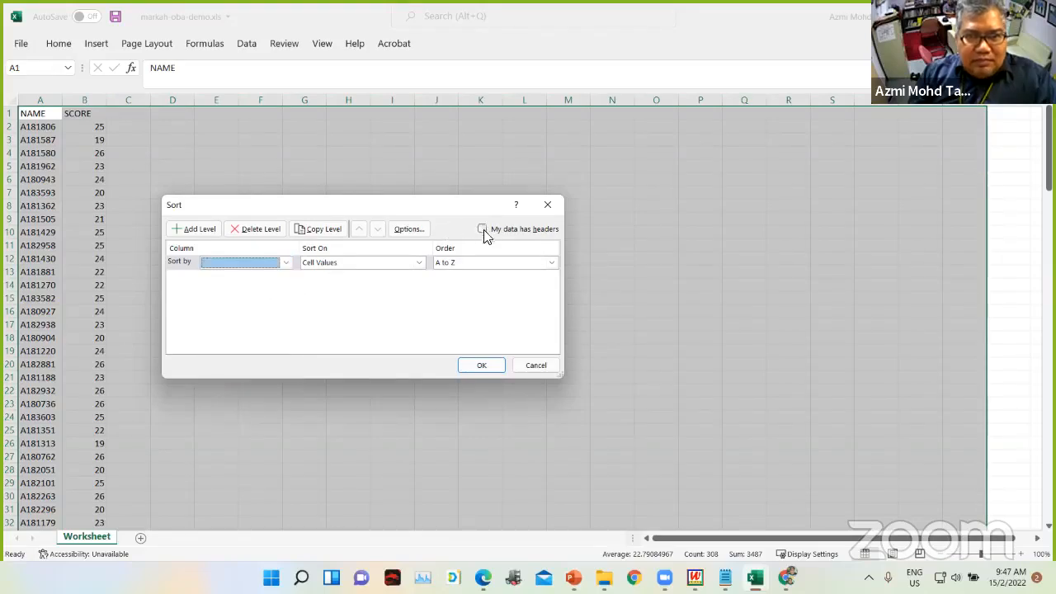
{"action": "left_click", "coordinate": [484, 229]}
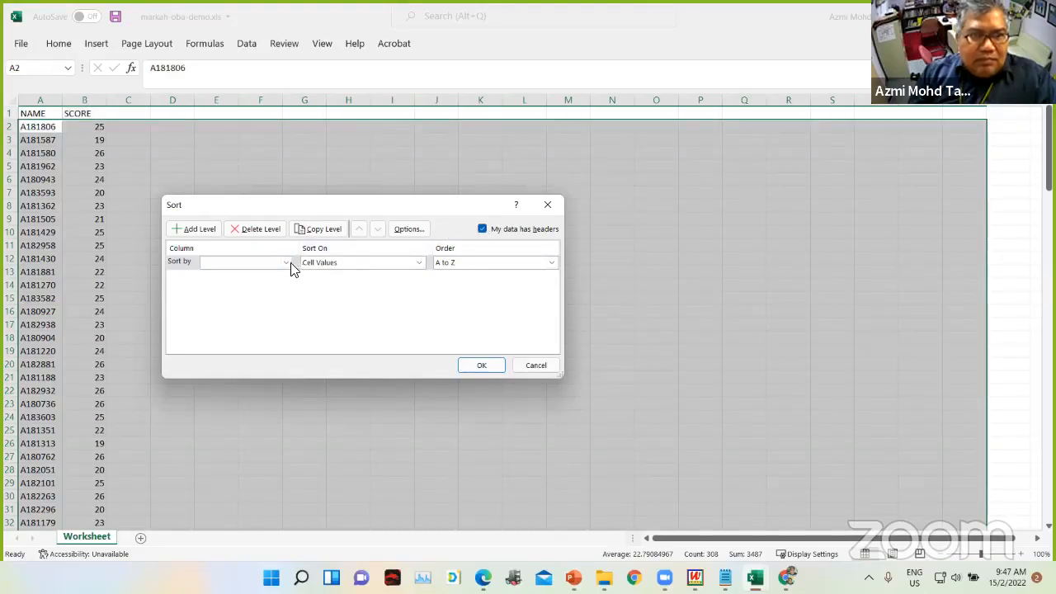
{"action": "left_click", "coordinate": [286, 262]}
{"action": "left_click", "coordinate": [213, 273]}
{"action": "left_click", "coordinate": [487, 366]}
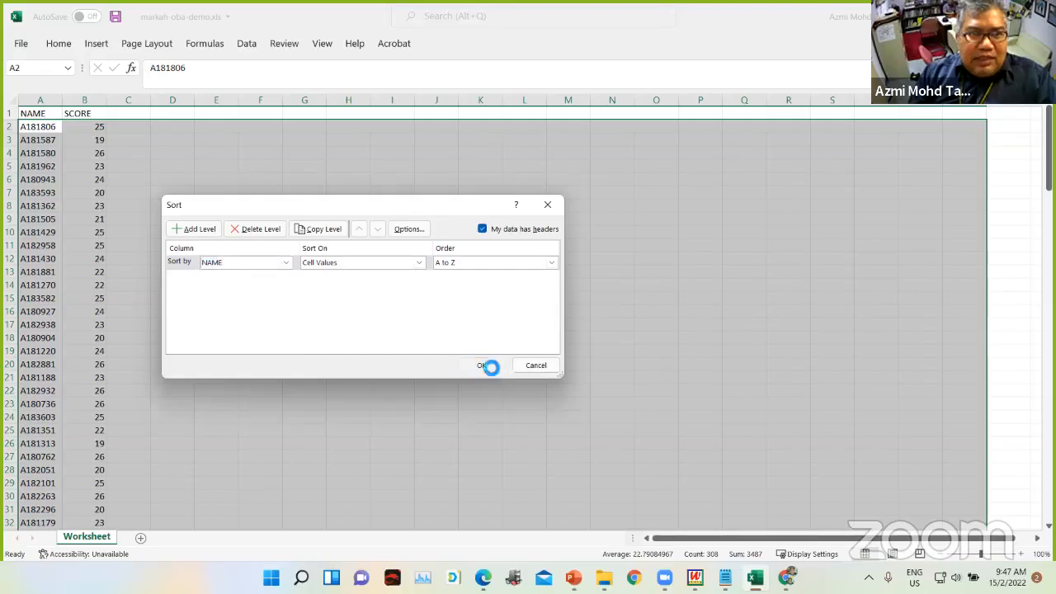
{"action": "left_click", "coordinate": [184, 203]}
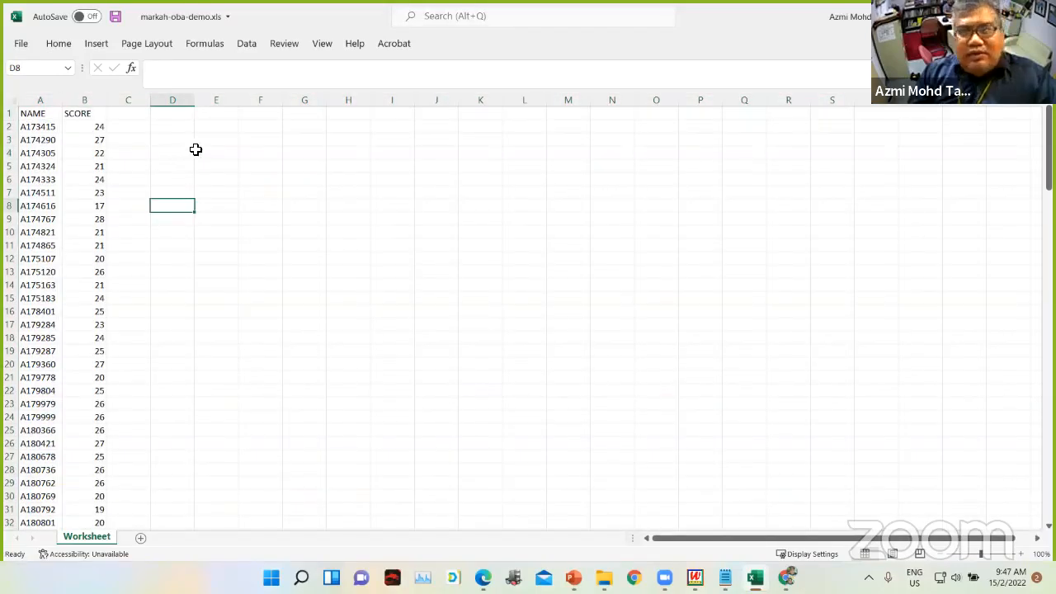
{"action": "left_click", "coordinate": [114, 16]}
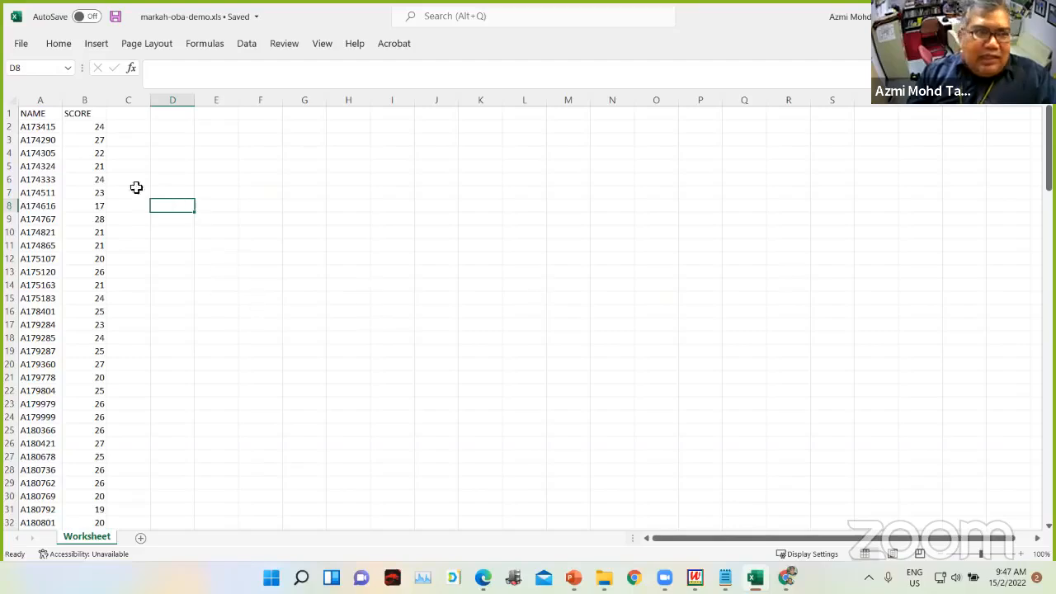
- Copy the NAME and SCORE columns from the header down to row 154, and save the workbook again
{"action": "left_click_drag", "start_coordinate": [36, 116], "coordinate": [83, 509]}
{"action": "right_click", "coordinate": [82, 509]}
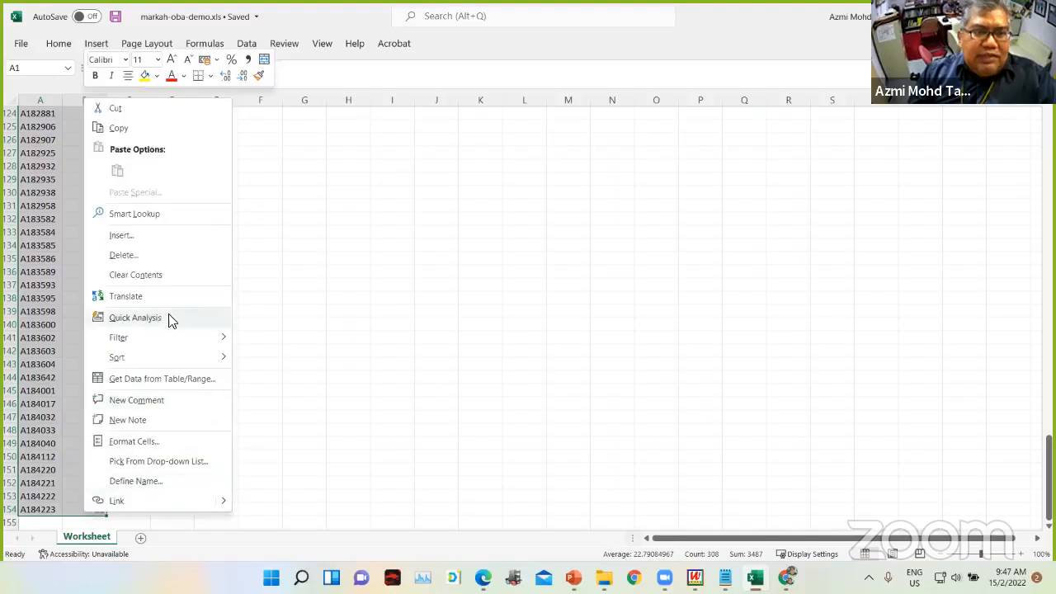
{"action": "left_click", "coordinate": [130, 129]}
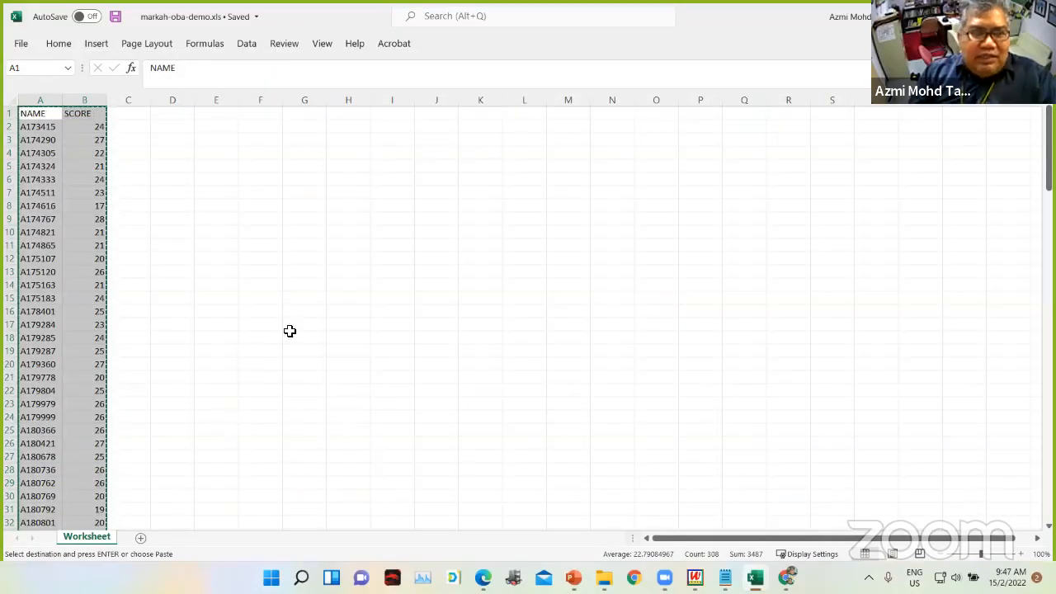
{"action": "left_click", "coordinate": [316, 295]}
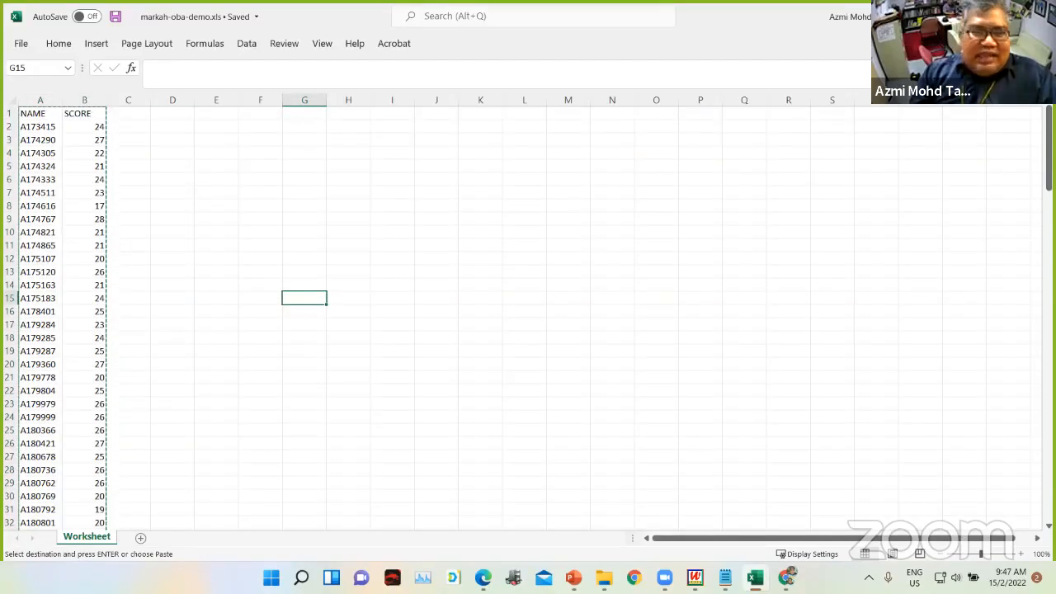
{"action": "left_click", "coordinate": [116, 19]}
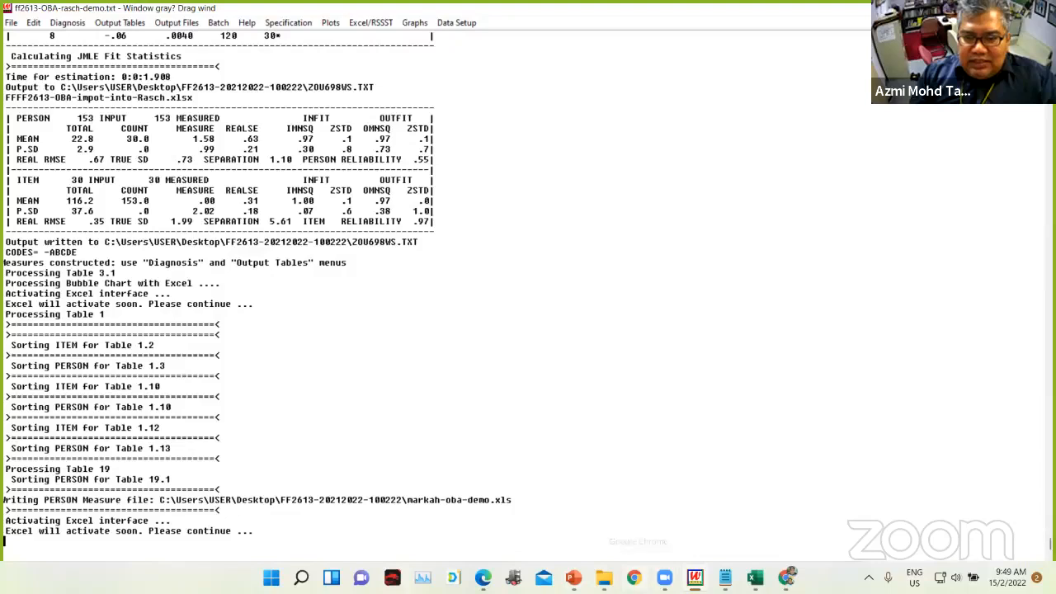
- Switch to Gmail in Chrome, leave the R1 report preview, and view the attachment FFFF2613 OBA (R6).xls down to its last item
{"action": "mouse_move", "coordinate": [755, 578]}
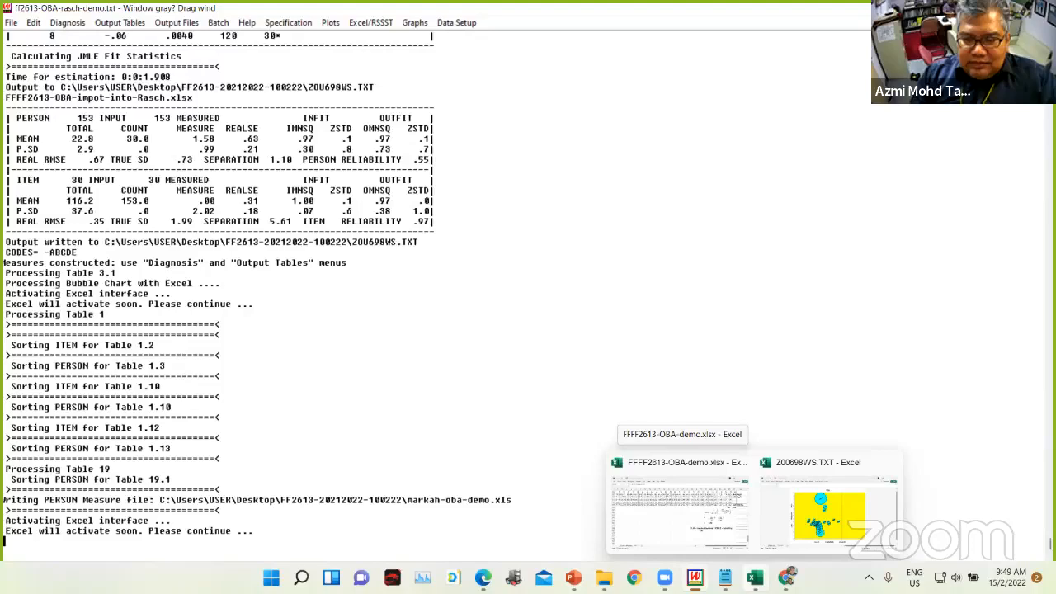
{"action": "left_click", "coordinate": [787, 577]}
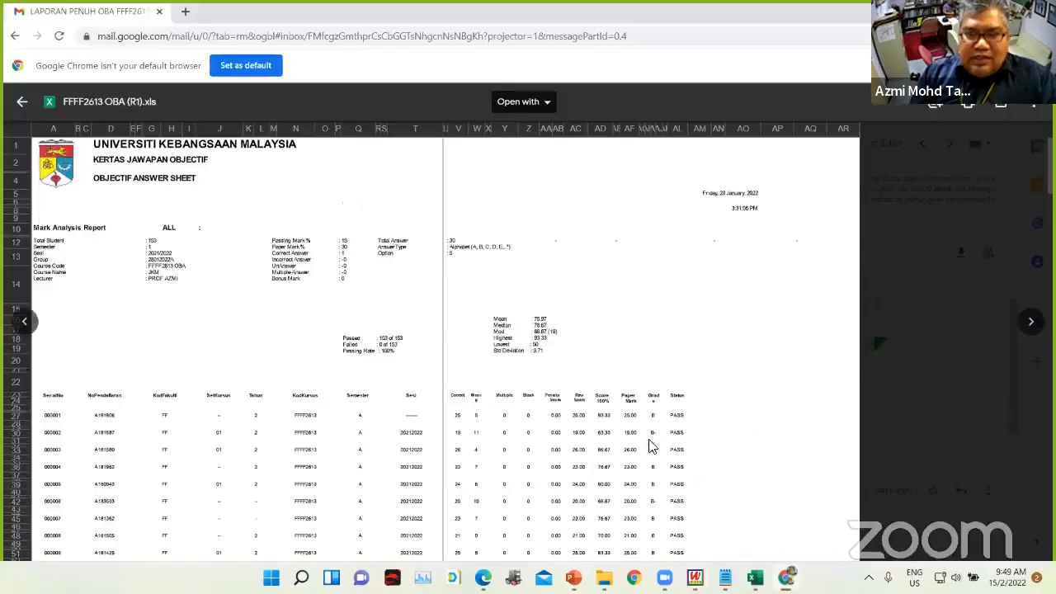
{"action": "left_click", "coordinate": [21, 101]}
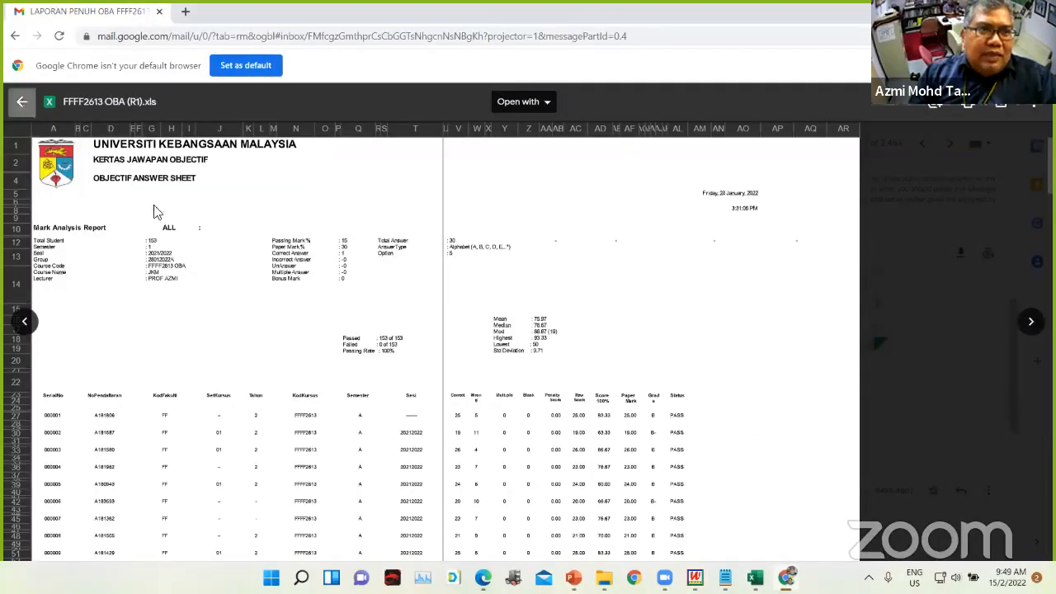
{"action": "mouse_move", "coordinate": [302, 441]}
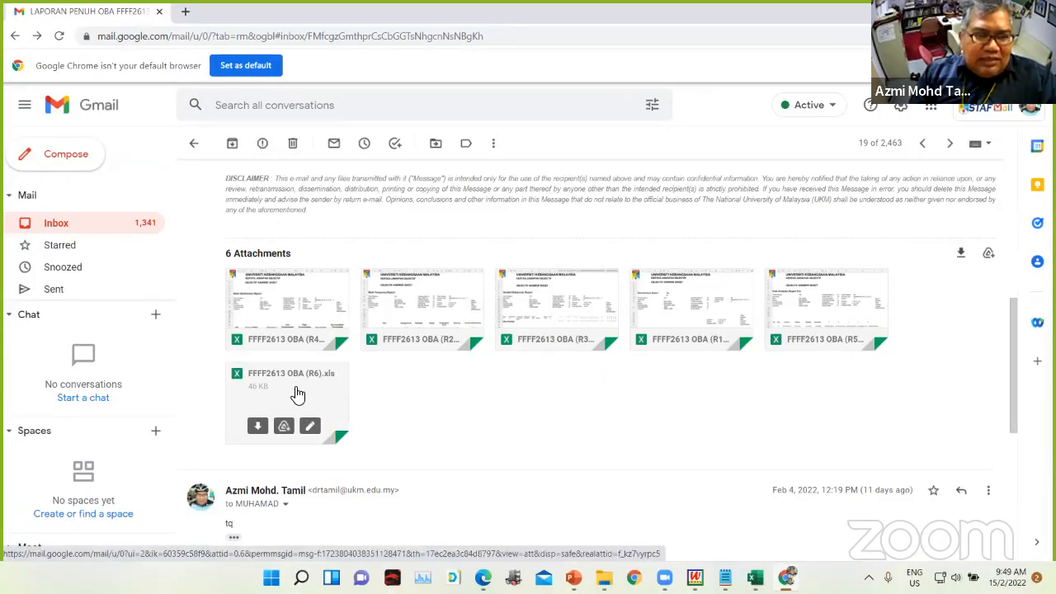
{"action": "left_click", "coordinate": [298, 395]}
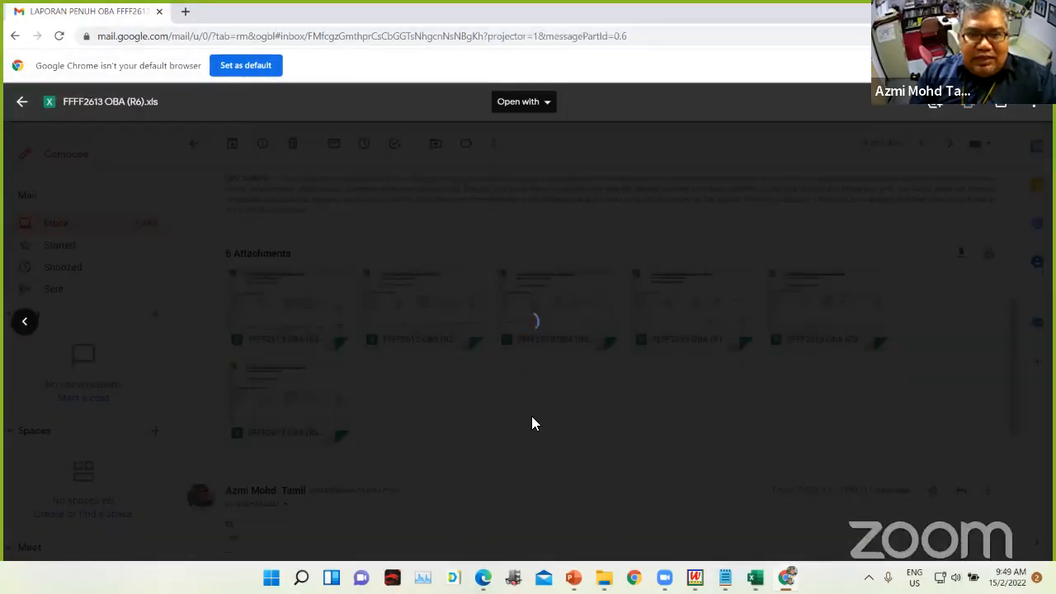
{"action": "scroll", "coordinate": [462, 372], "scroll_direction": "down", "scroll_amount": 10}
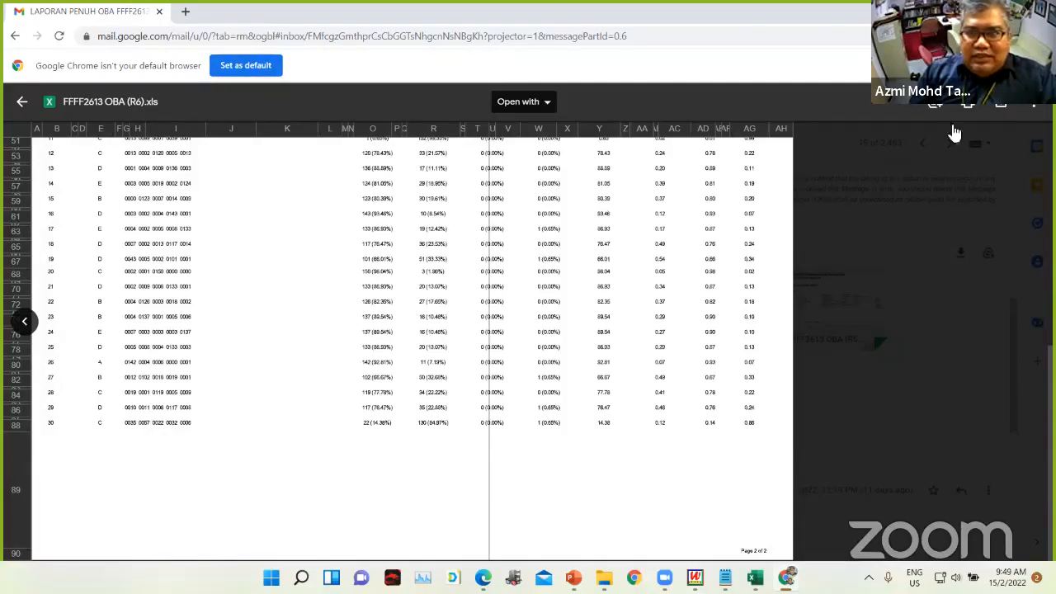
- Switch to Winsteps, then exit it and close its output windows
{"action": "left_click", "coordinate": [696, 578]}
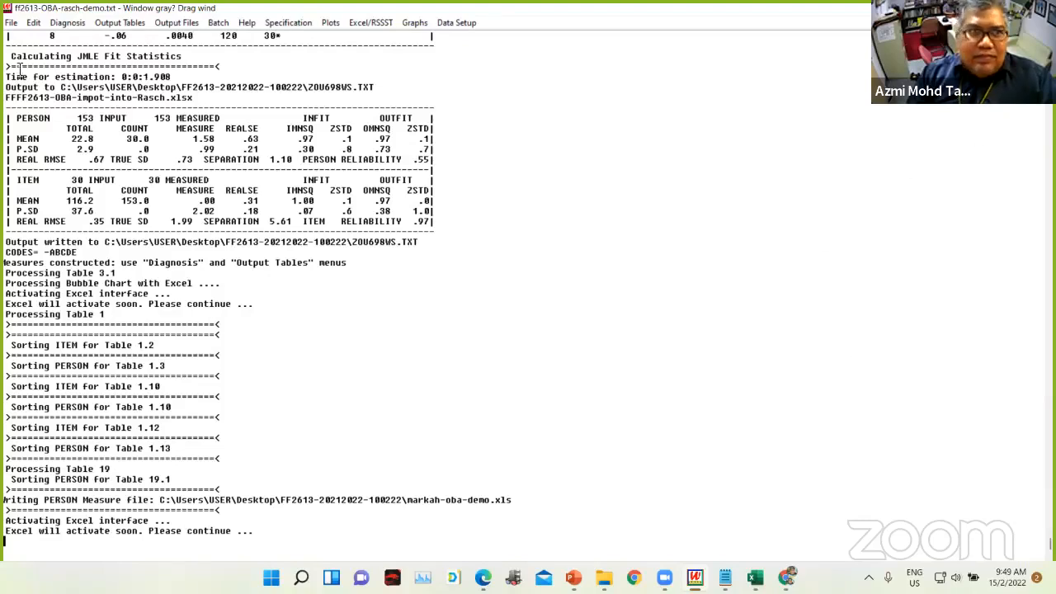
{"action": "left_click", "coordinate": [13, 22]}
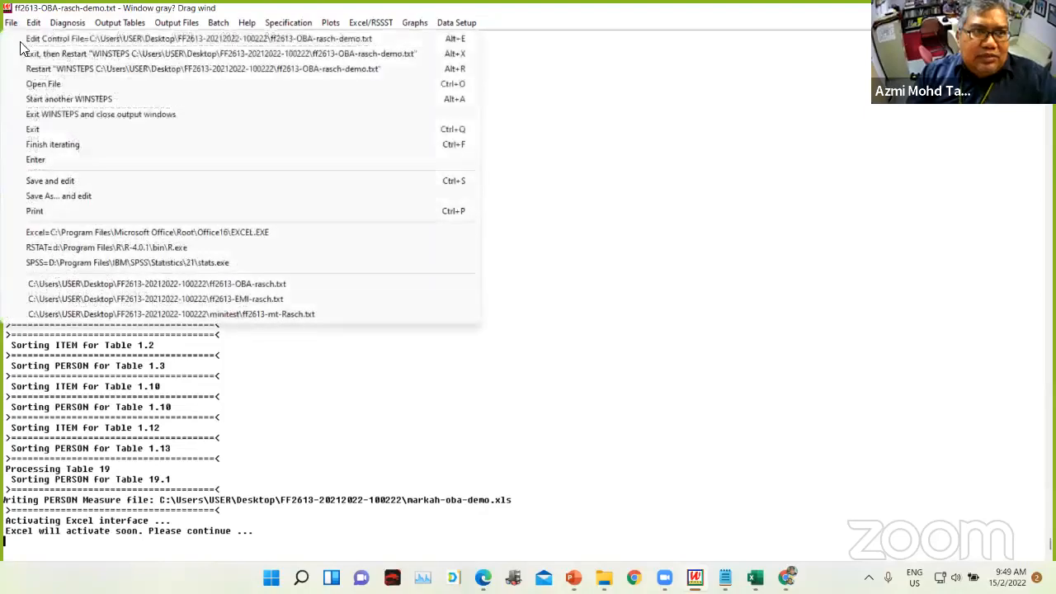
{"action": "left_click", "coordinate": [63, 116]}
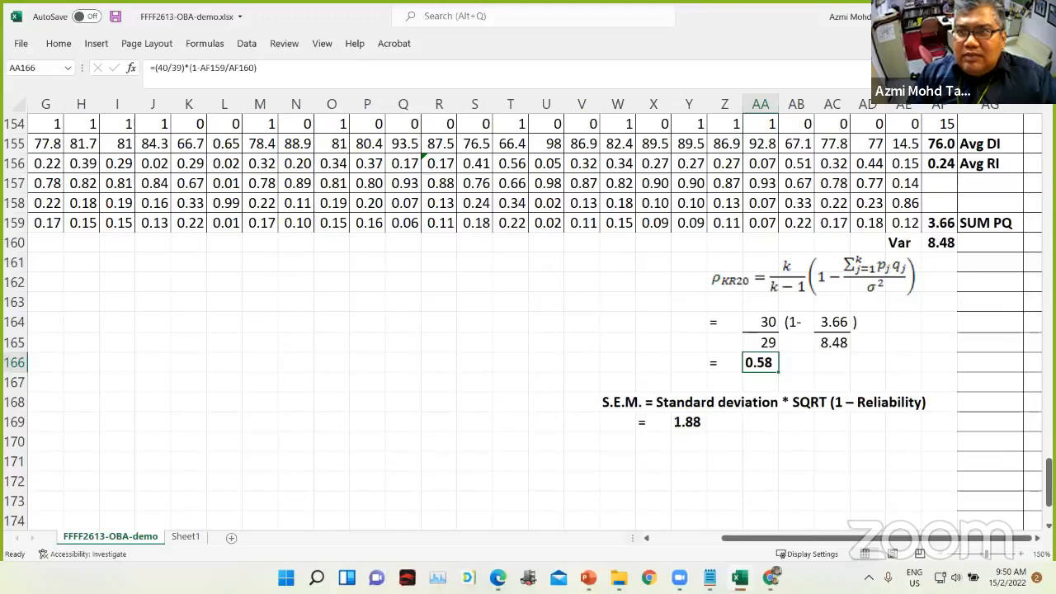
- Clear the Excel and Downloads windows from the desktop, and close ff2613-OBA-rasch.txt in Notepad
{"action": "left_click", "coordinate": [958, 16]}
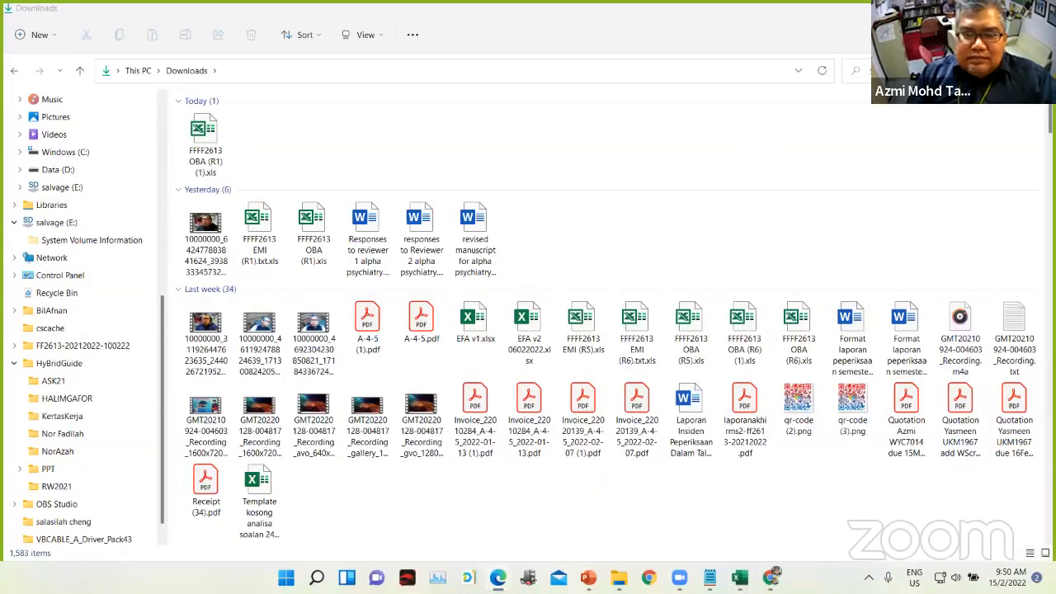
{"action": "left_click", "coordinate": [971, 12]}
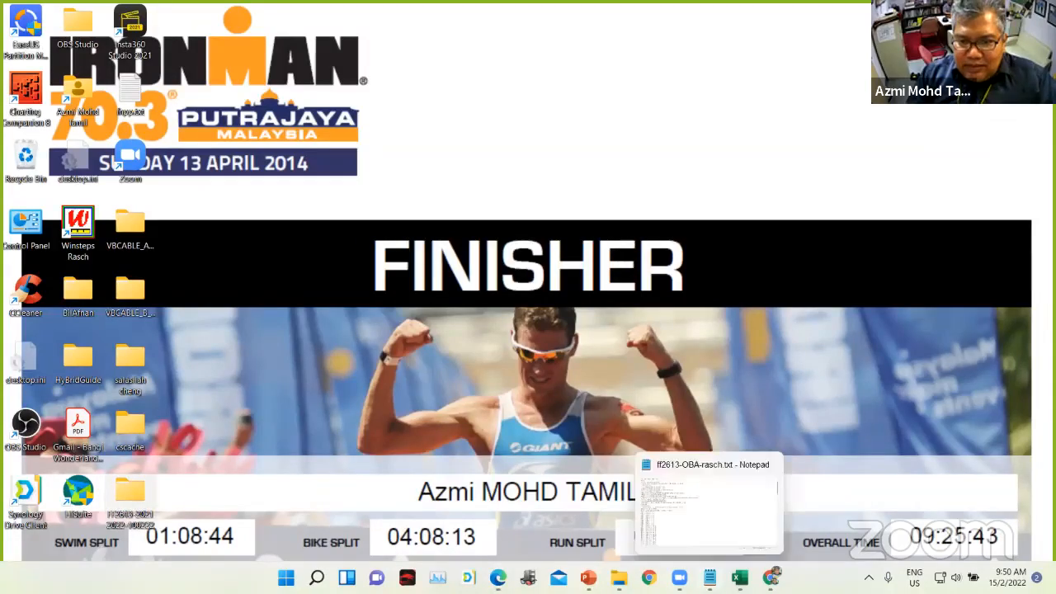
{"action": "left_click", "coordinate": [710, 578]}
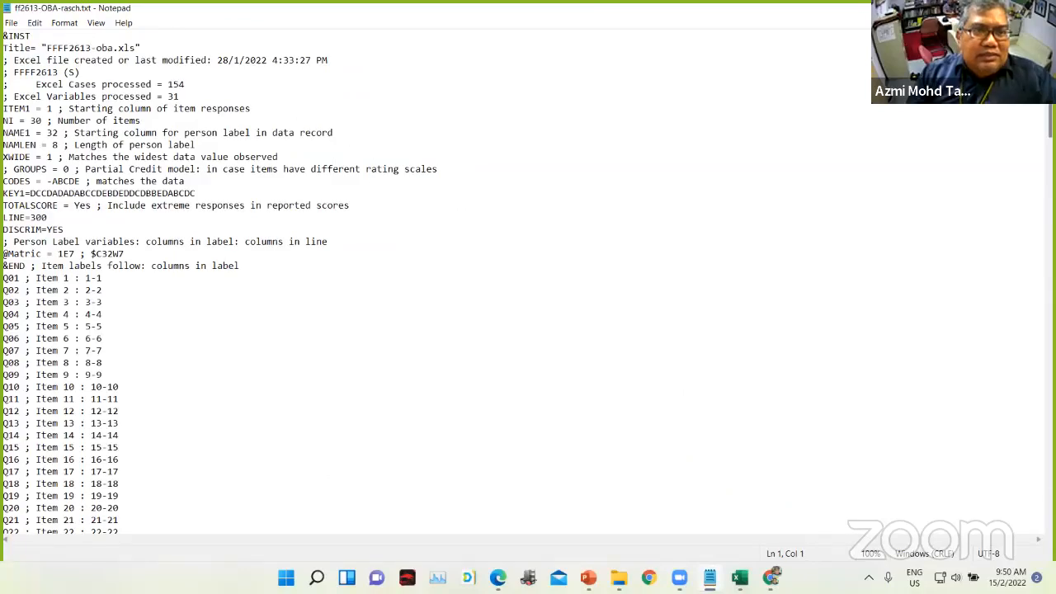
{"action": "left_click", "coordinate": [1039, 8]}
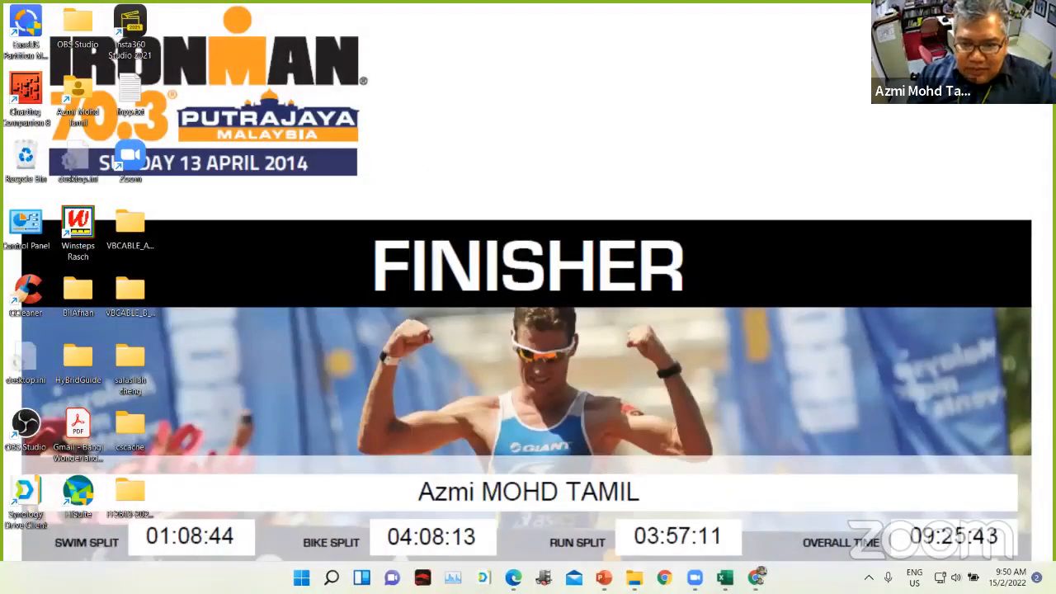
{"action": "left_click", "coordinate": [590, 519]}
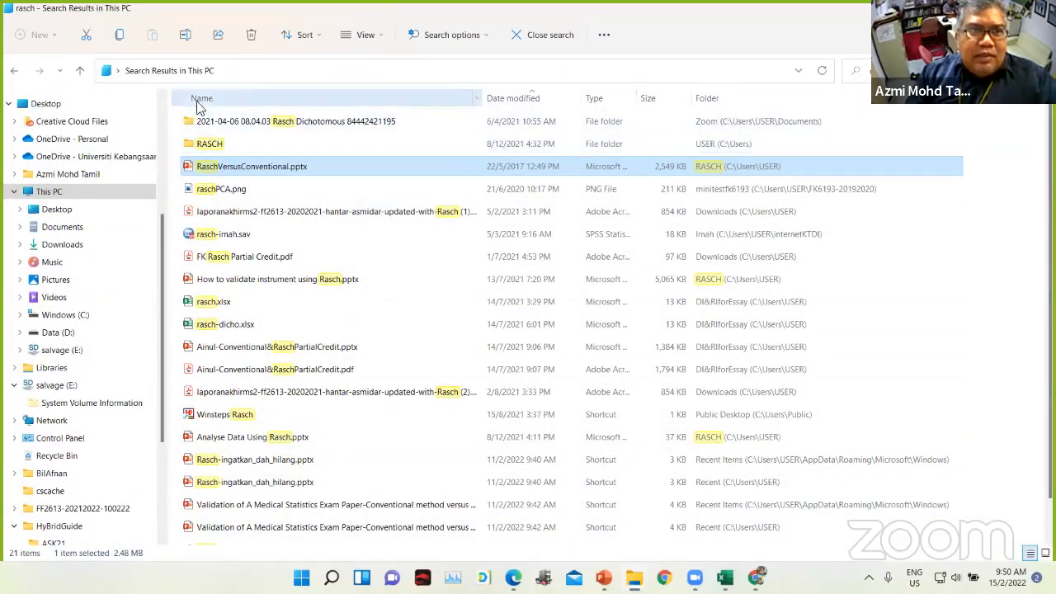
{"action": "left_click", "coordinate": [98, 515]}
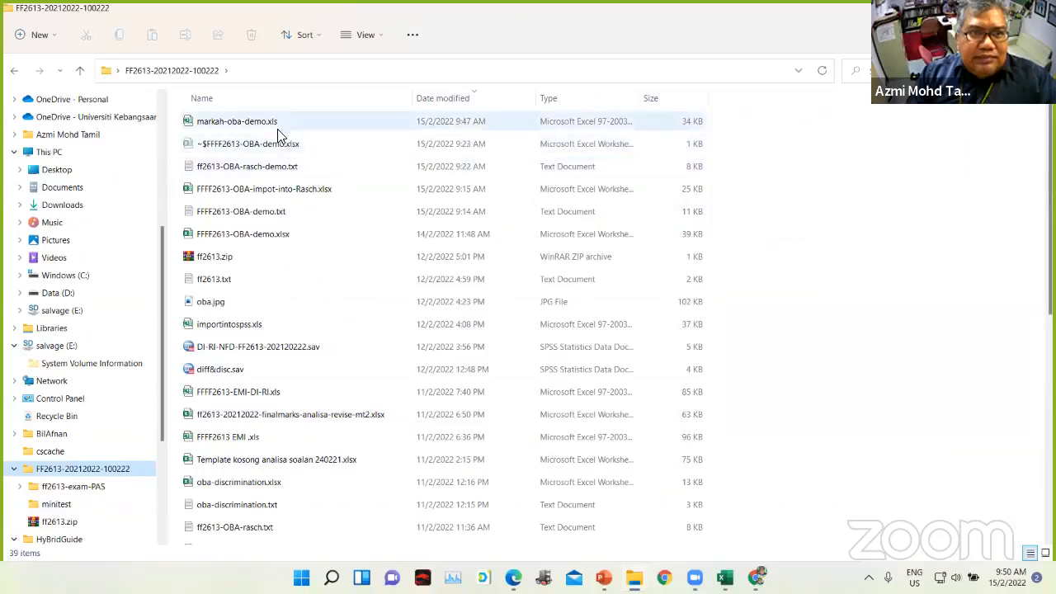
{"action": "left_click", "coordinate": [268, 170]}
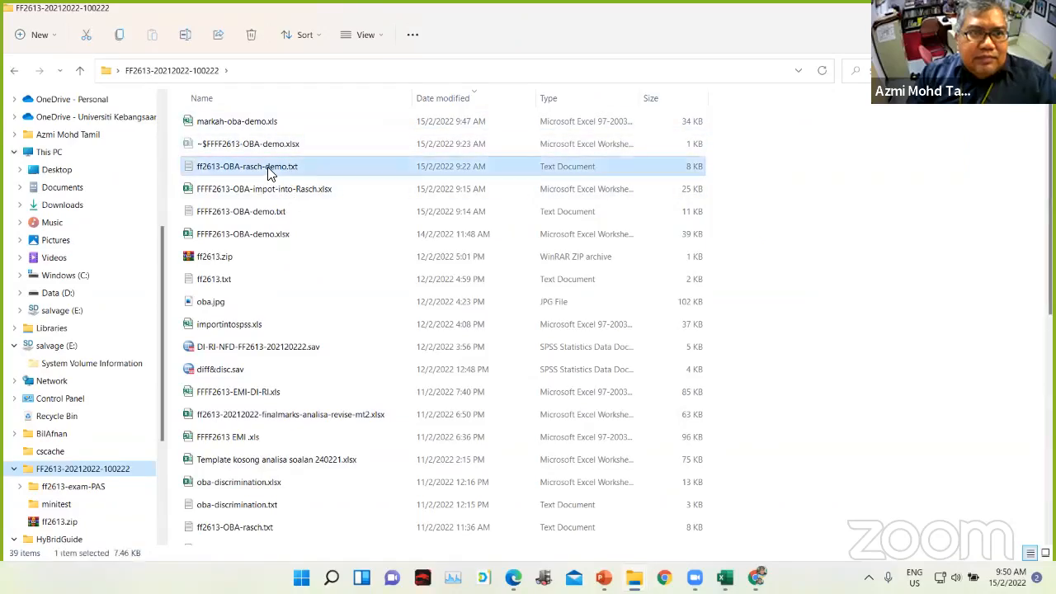
{"action": "double_click", "coordinate": [269, 170]}
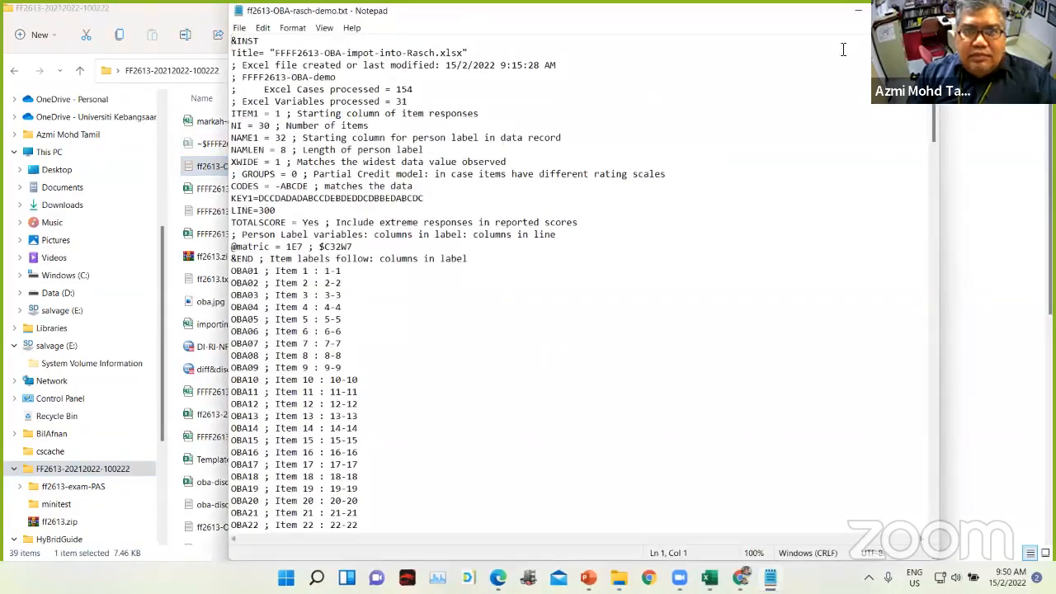
{"action": "left_click", "coordinate": [891, 11]}
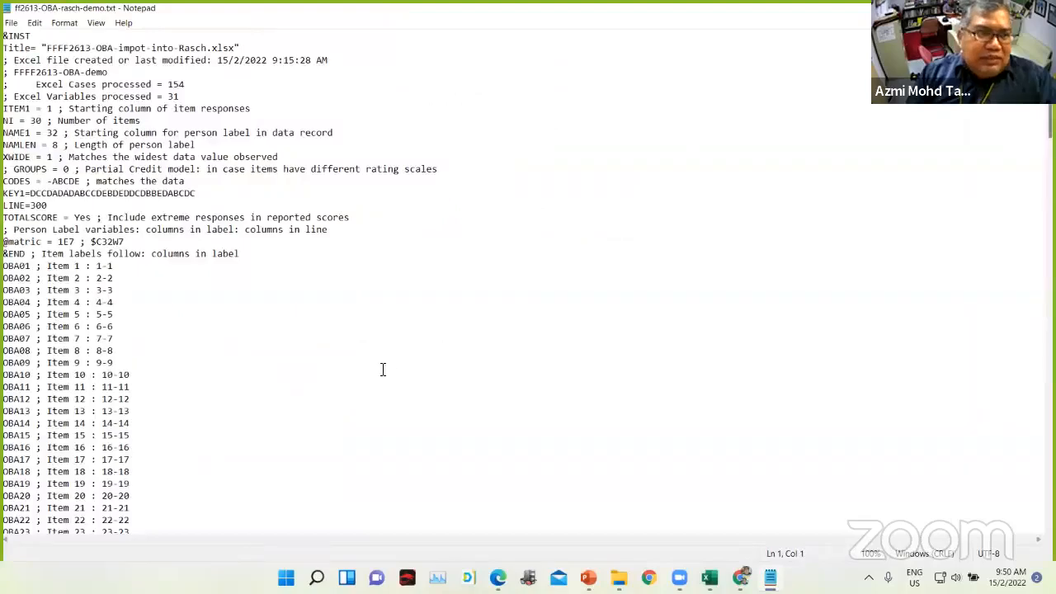
- Replace the last letter of the KEY1 answer key with B in the control file
{"action": "scroll", "coordinate": [422, 352], "scroll_direction": "down", "scroll_amount": 2}
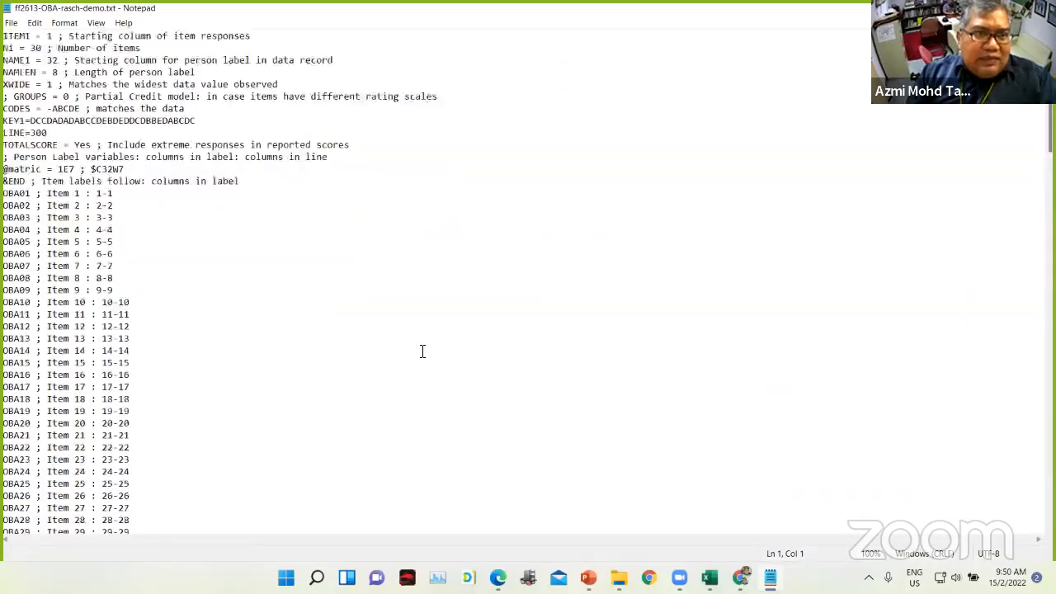
{"action": "scroll", "coordinate": [422, 351], "scroll_direction": "up", "scroll_amount": 2}
{"action": "left_click", "coordinate": [201, 197]}
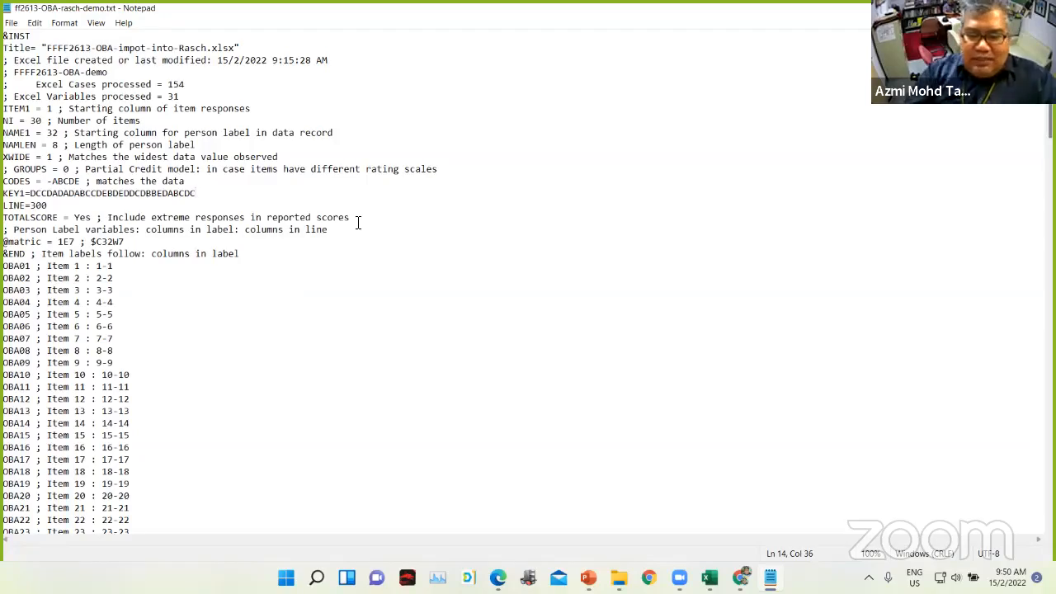
{"action": "key", "text": "BackSpace"}
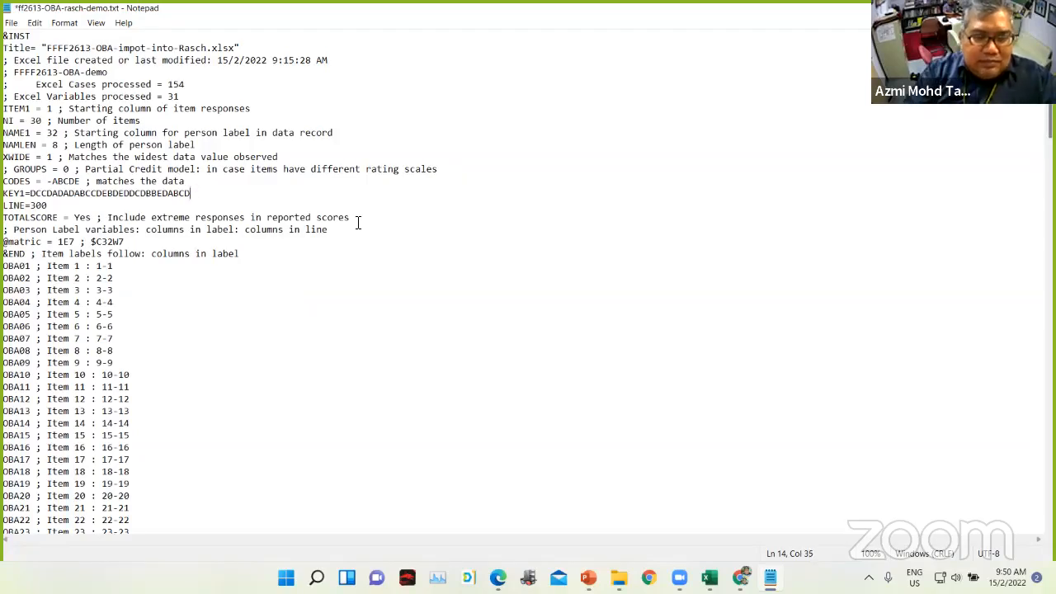
{"action": "type", "text": "B"}
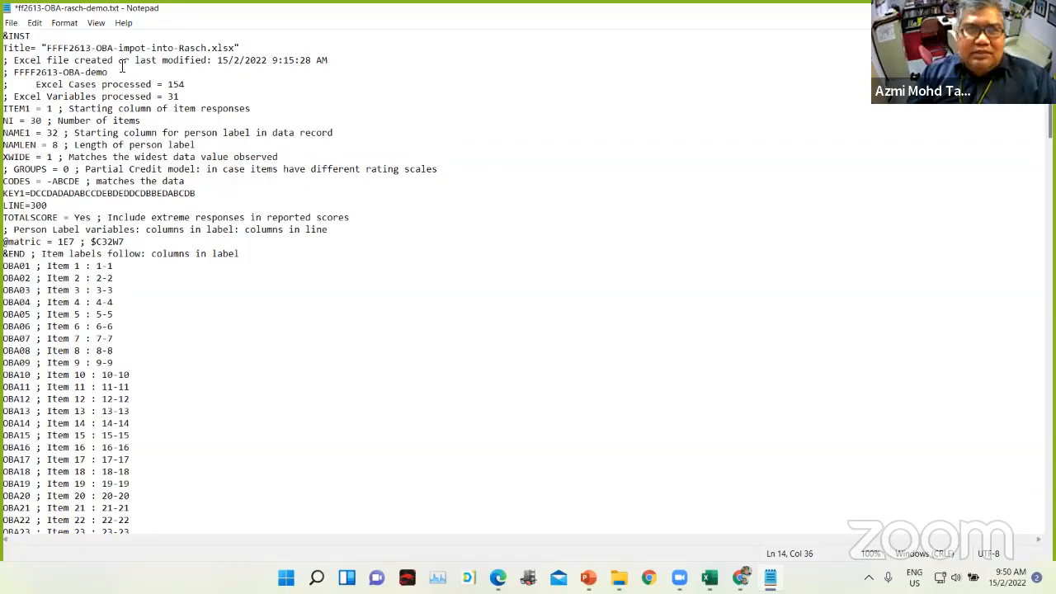
- Save the corrected control file ff2613-OBA-rasch-demo.txt and close it
{"action": "left_click", "coordinate": [10, 23]}
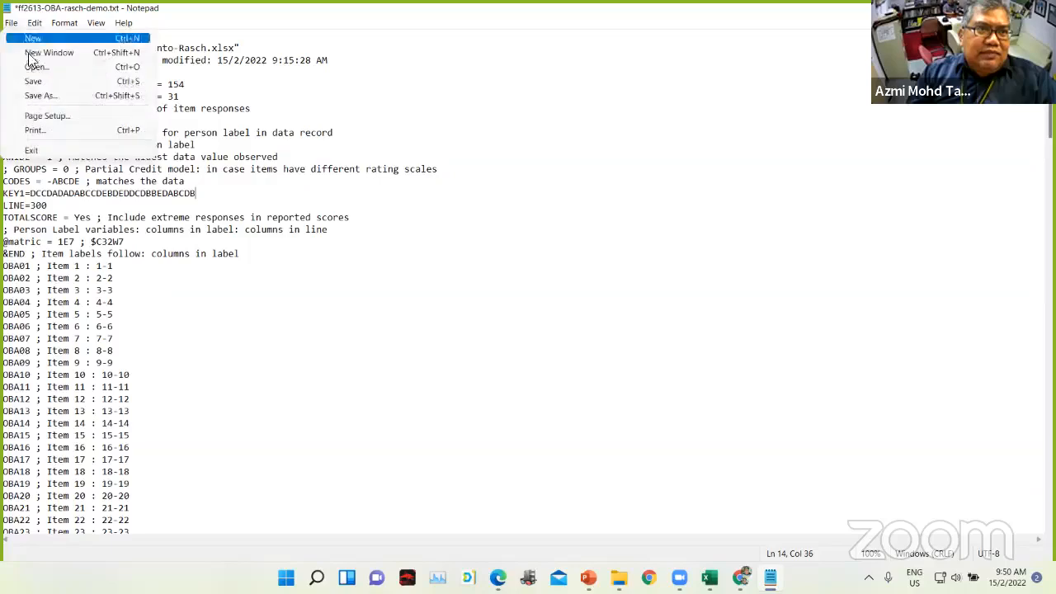
{"action": "left_click", "coordinate": [43, 82]}
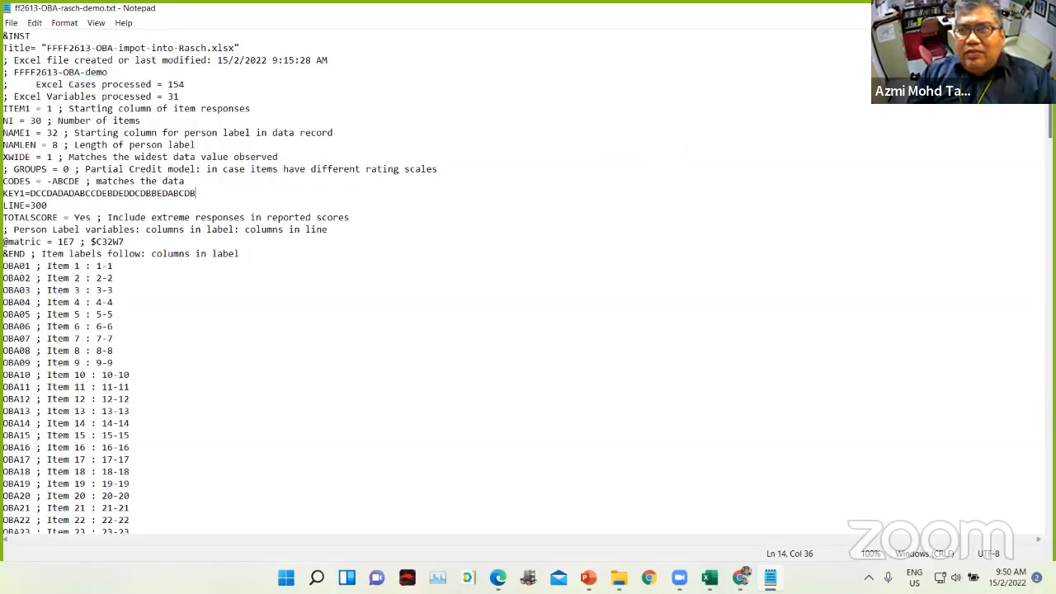
{"action": "key", "text": "alt+F4"}
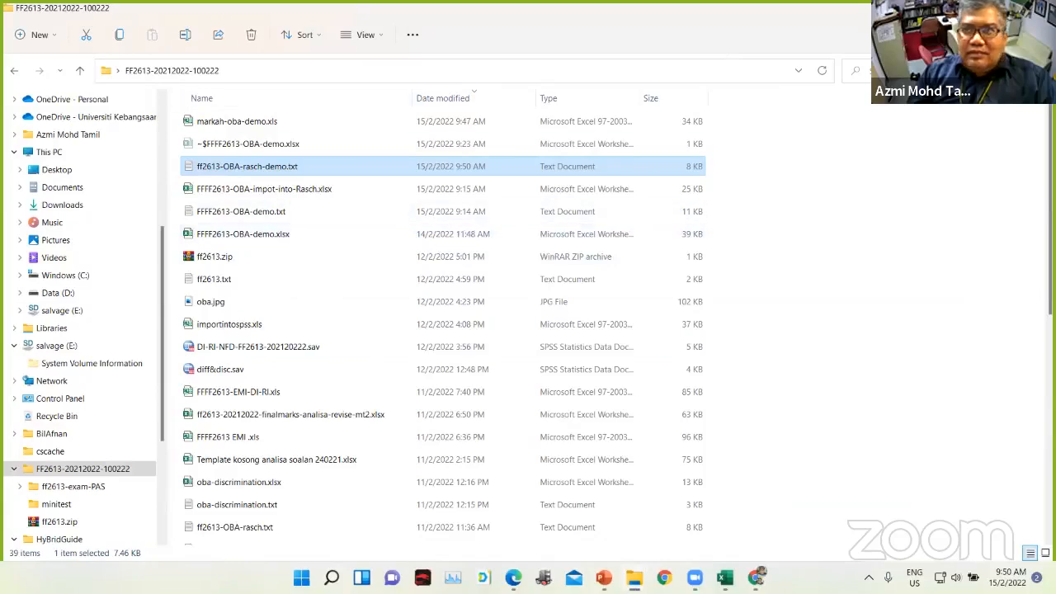
- Open ff2613-OBA-rasch-demo.txt with Winsteps from the desktop and run the analysis with a temporary report file and no extra specifications
{"action": "left_click", "coordinate": [1005, 8]}
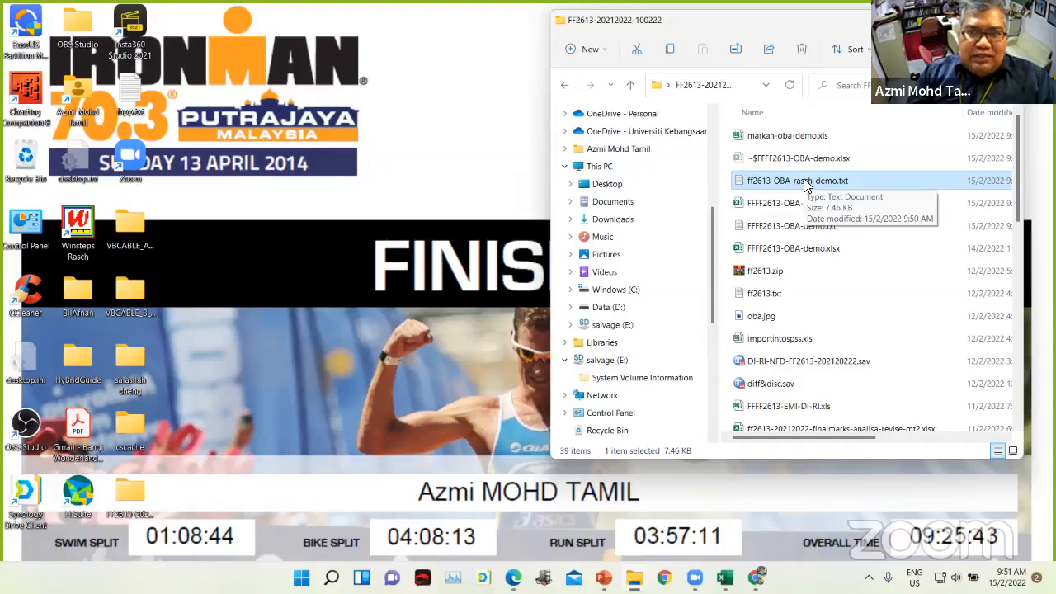
{"action": "left_click_drag", "start_coordinate": [804, 184], "coordinate": [79, 225]}
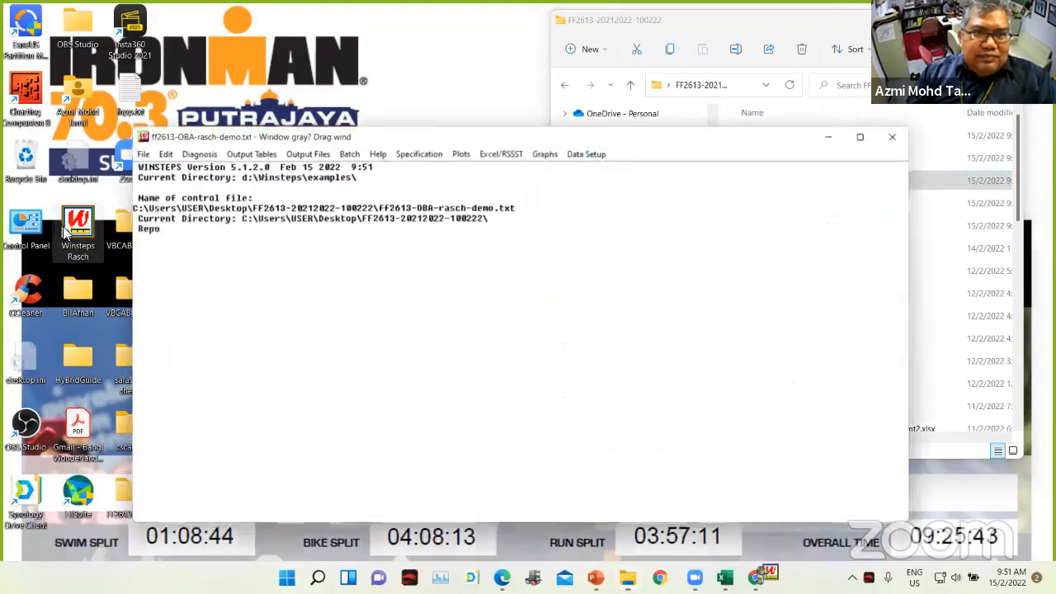
{"action": "left_click", "coordinate": [862, 136]}
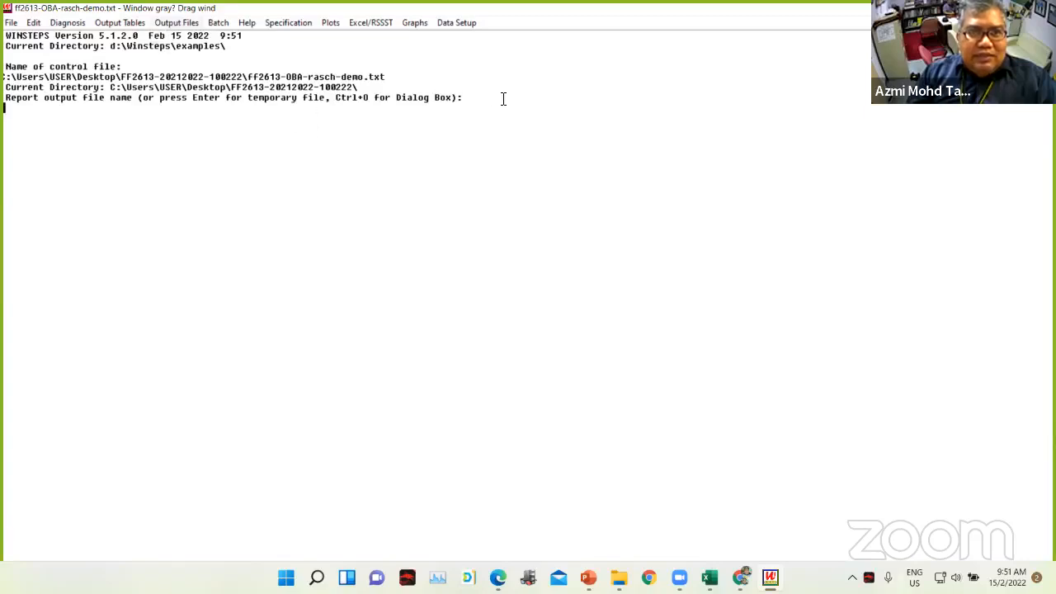
{"action": "key", "text": "Return"}
{"action": "key", "text": "Return"}
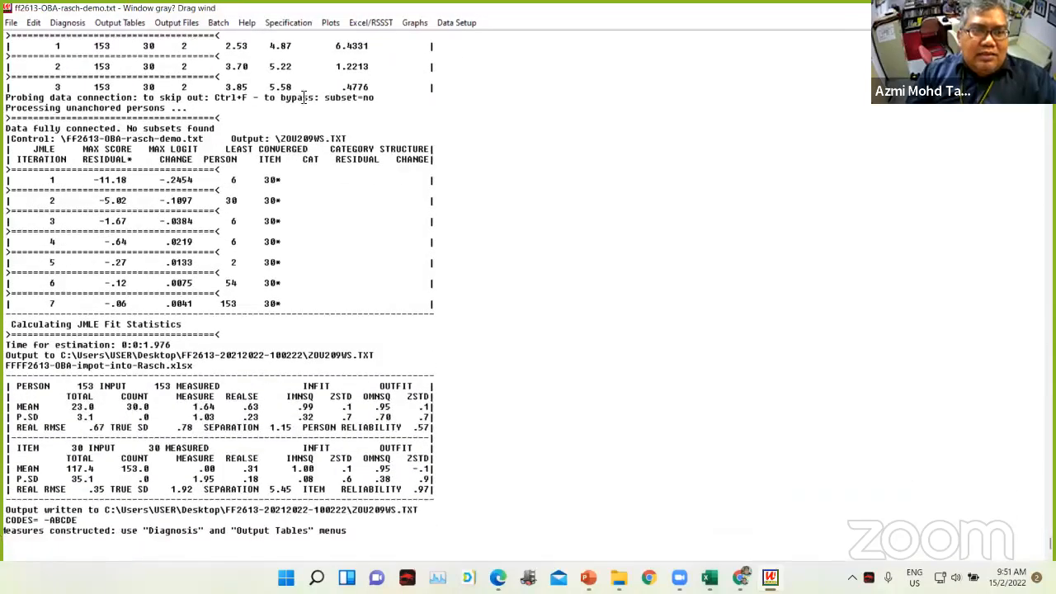
- Export the PERSON measure file (PFILE) to Excel as a permanent file named tukar-jawapan-demo
{"action": "left_click", "coordinate": [181, 25]}
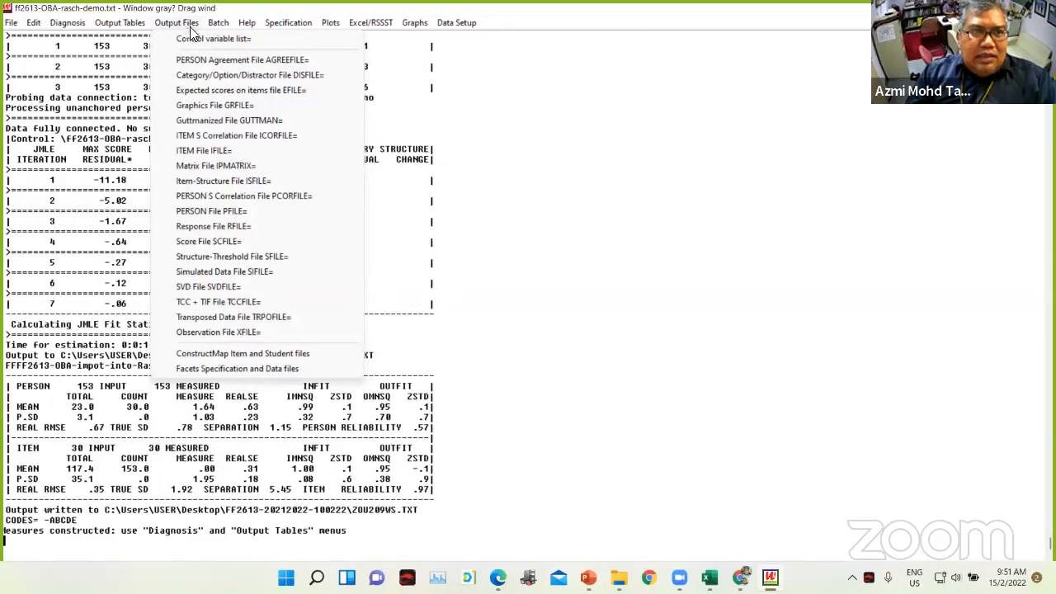
{"action": "left_click", "coordinate": [247, 212]}
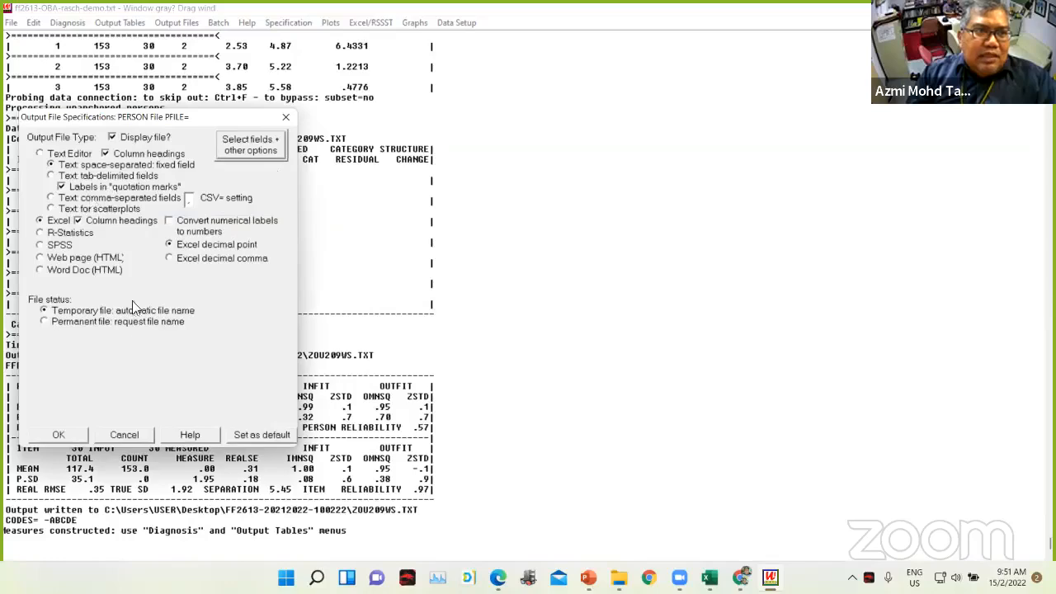
{"action": "left_click", "coordinate": [54, 320]}
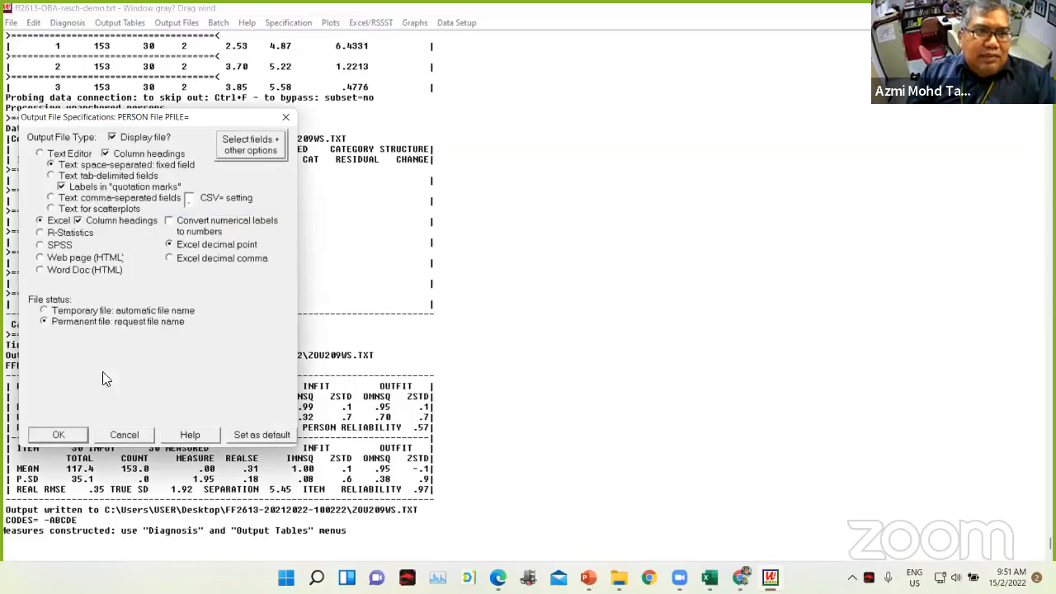
{"action": "left_click", "coordinate": [66, 435]}
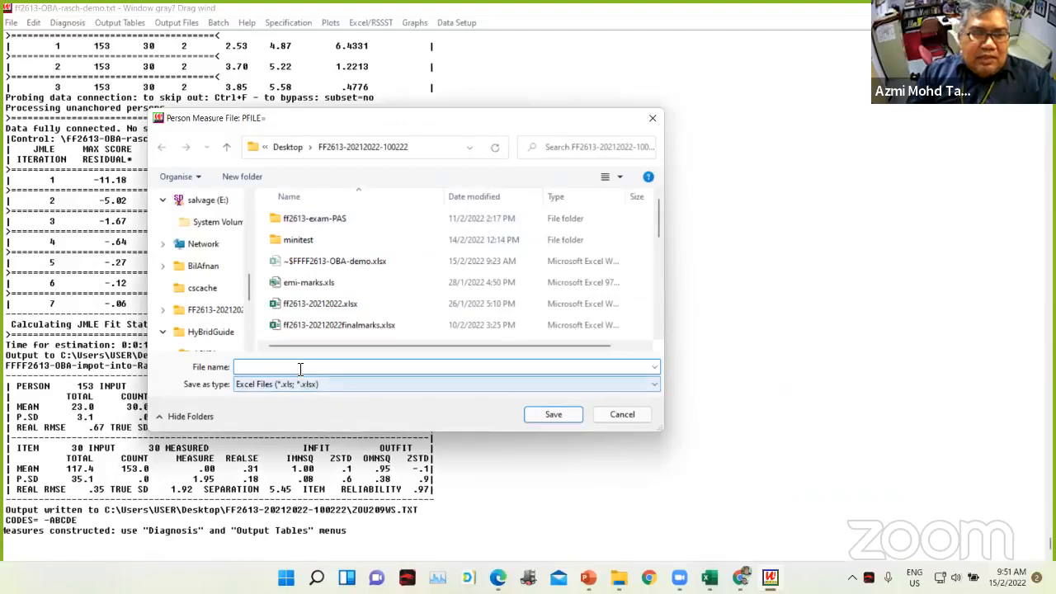
{"action": "type", "text": "tukar"}
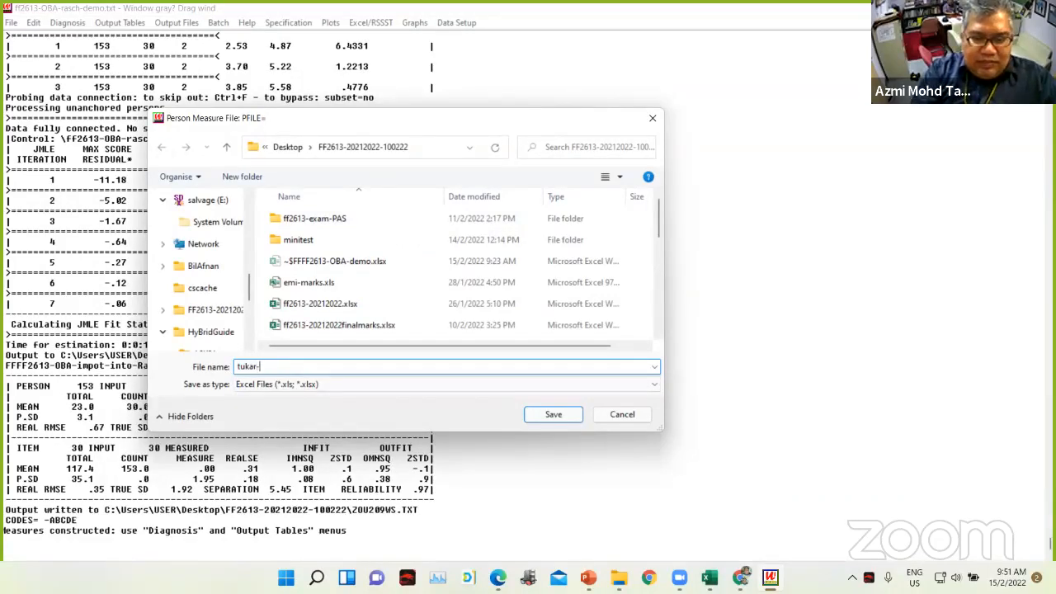
{"action": "type", "text": "-jawapan-demo"}
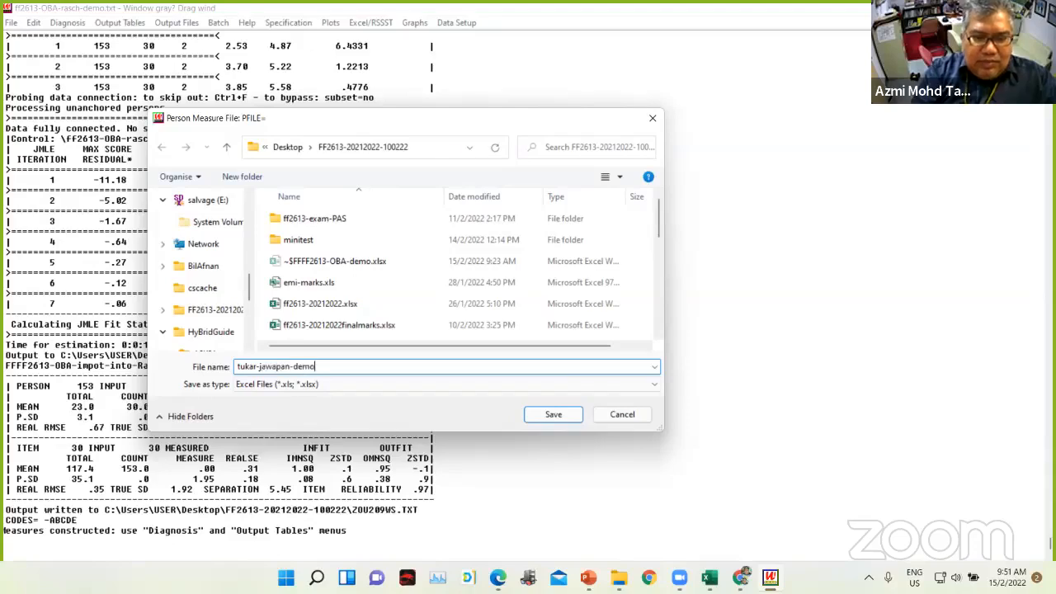
{"action": "left_click", "coordinate": [561, 416]}
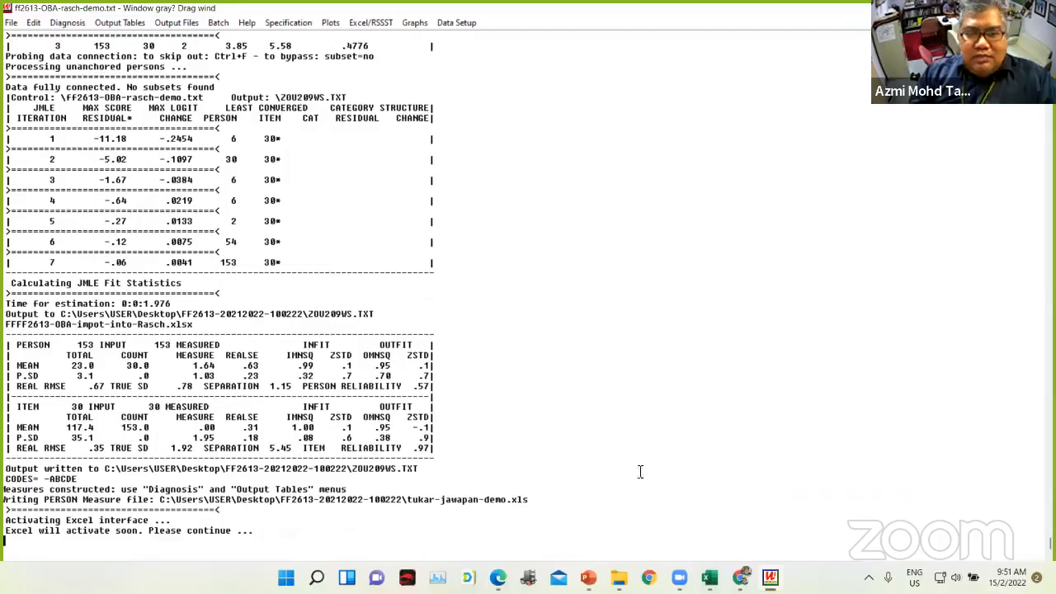
- Close the Excel windows Z00698WS.TXT and FFFF2613-OBA-demo.xlsx, and view the exported tukar-jawapan-demo.xls maximized before minimizing it
{"action": "mouse_move", "coordinate": [710, 577]}
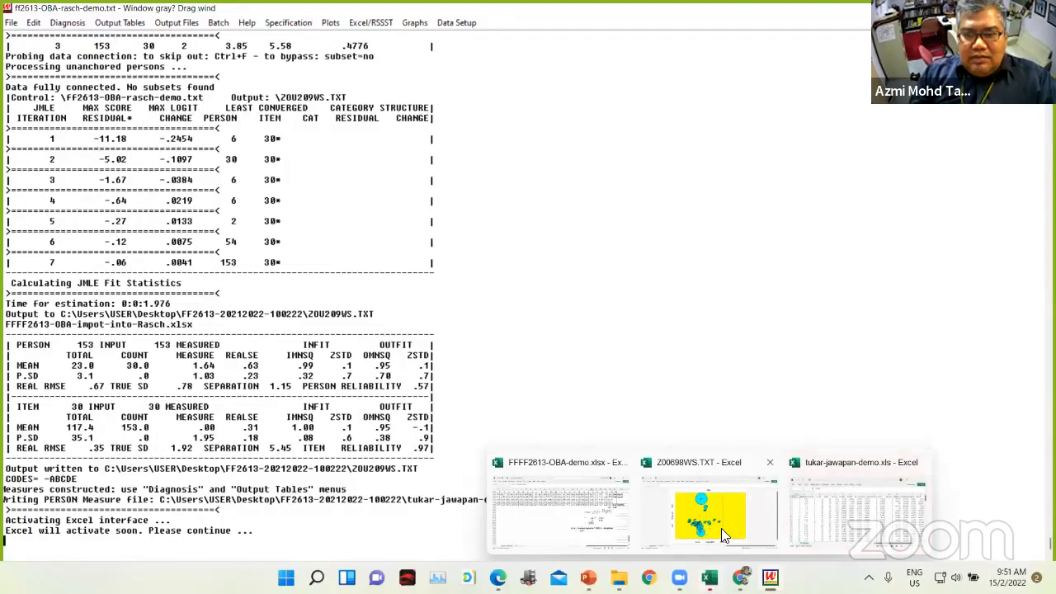
{"action": "left_click", "coordinate": [767, 466]}
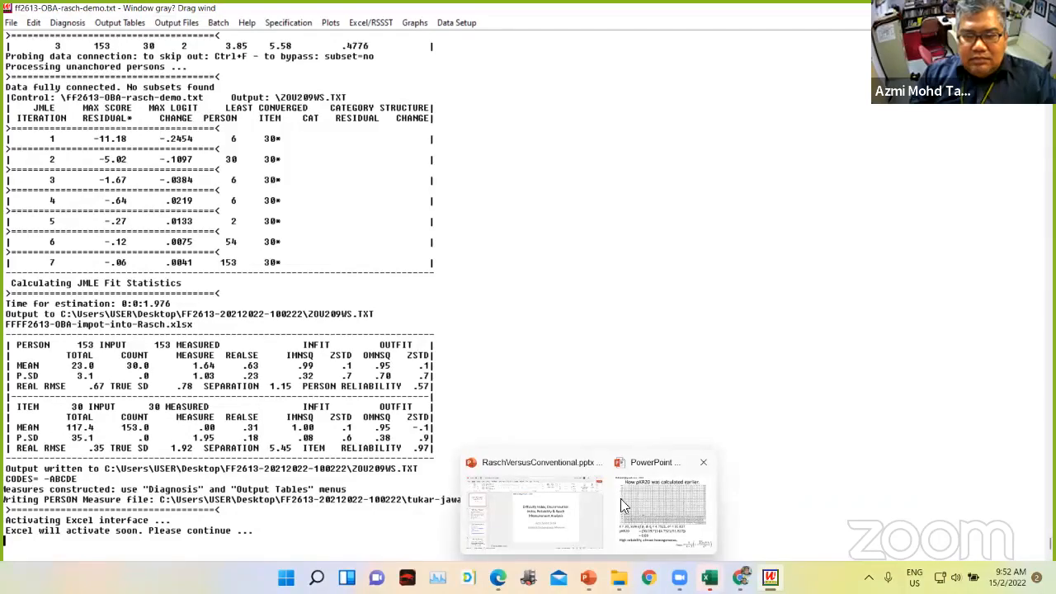
{"action": "mouse_move", "coordinate": [711, 577]}
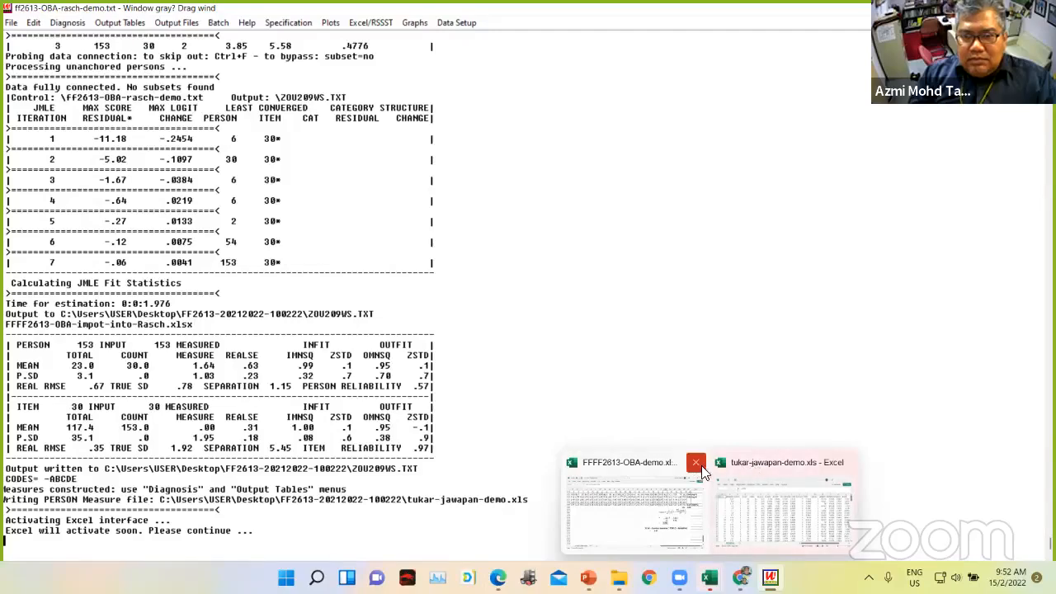
{"action": "left_click", "coordinate": [698, 467]}
{"action": "left_click", "coordinate": [694, 466]}
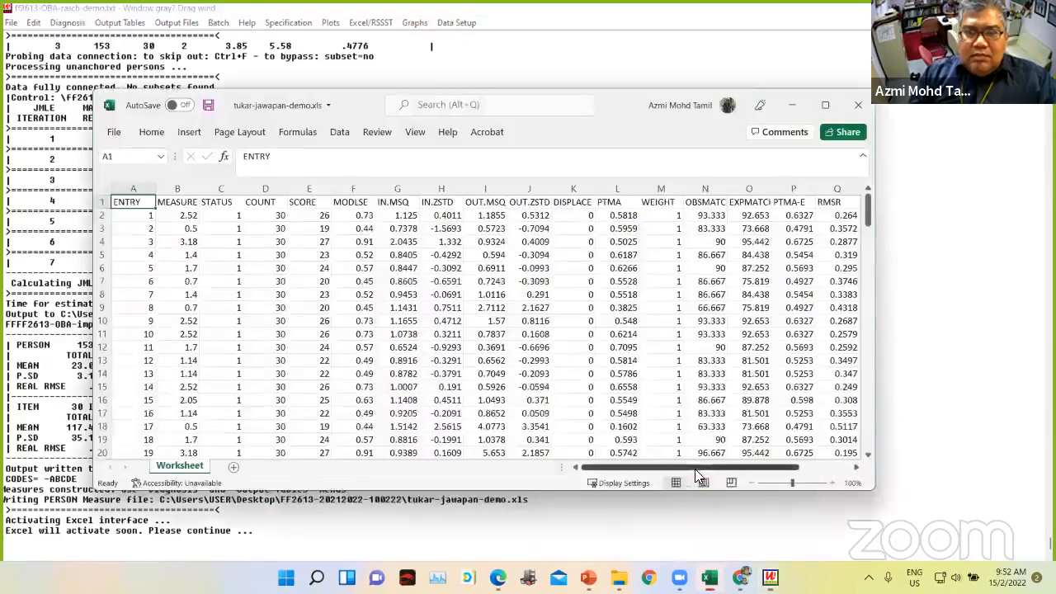
{"action": "left_click", "coordinate": [825, 104]}
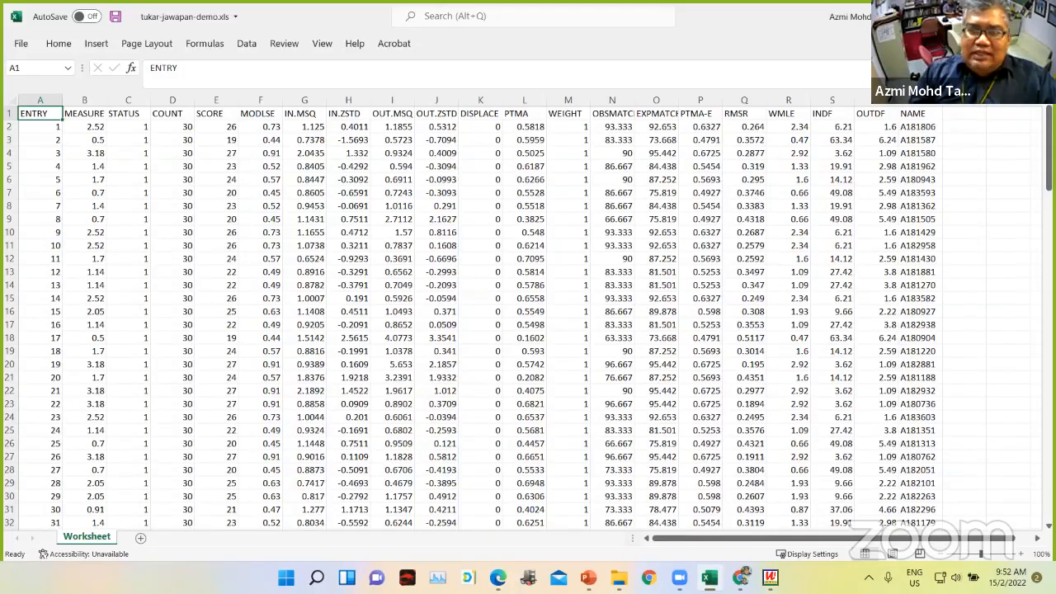
{"action": "left_click", "coordinate": [972, 16]}
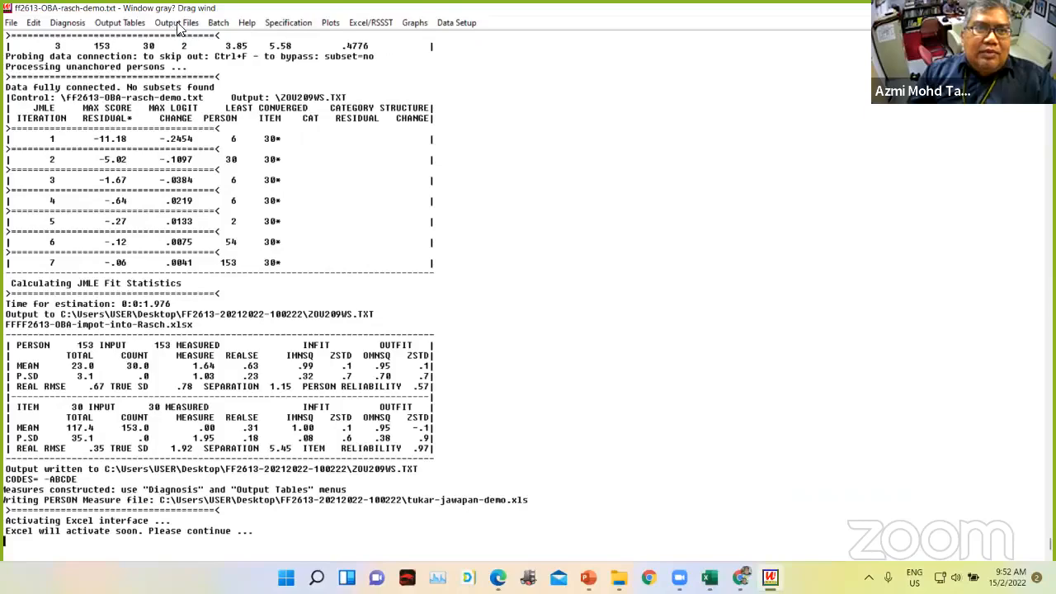
- Generate the Variable (Wright) maps output table, examine where the items sit against the persons, and close its window
{"action": "left_click", "coordinate": [178, 24]}
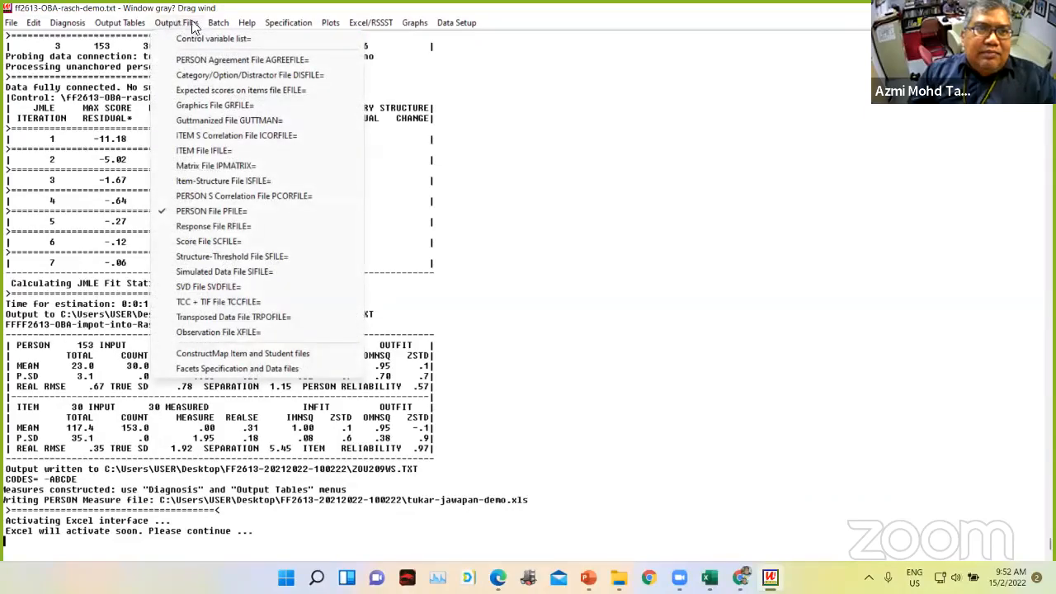
{"action": "mouse_move", "coordinate": [120, 23]}
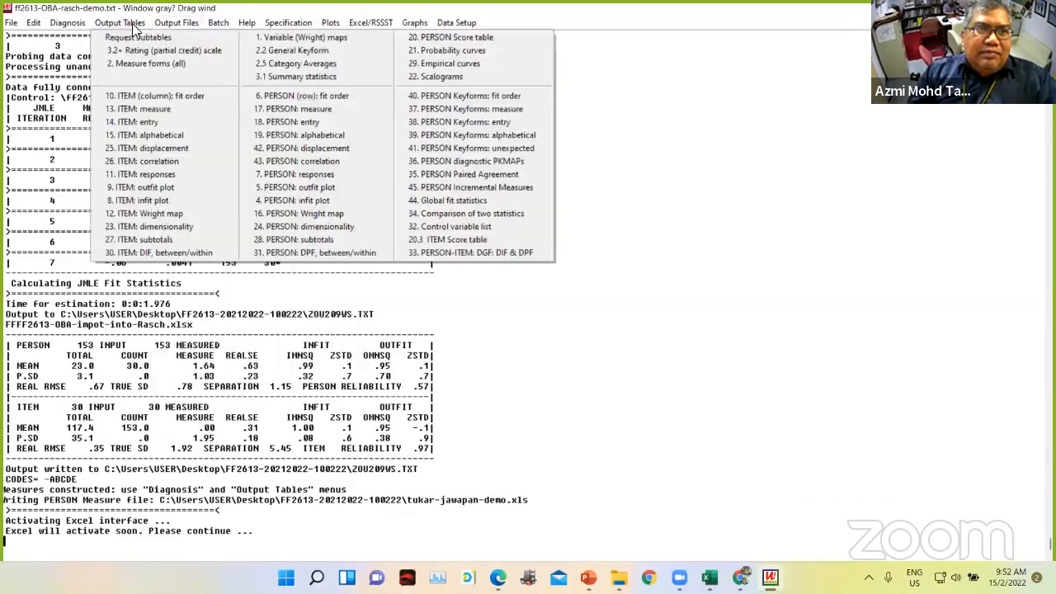
{"action": "left_click", "coordinate": [322, 38]}
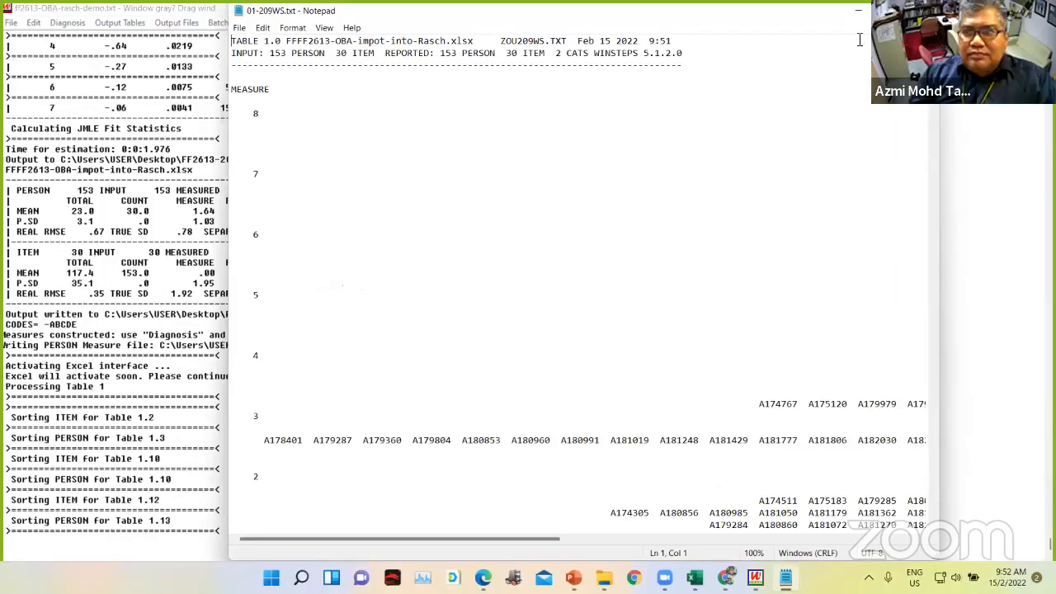
{"action": "key", "text": "super+Up"}
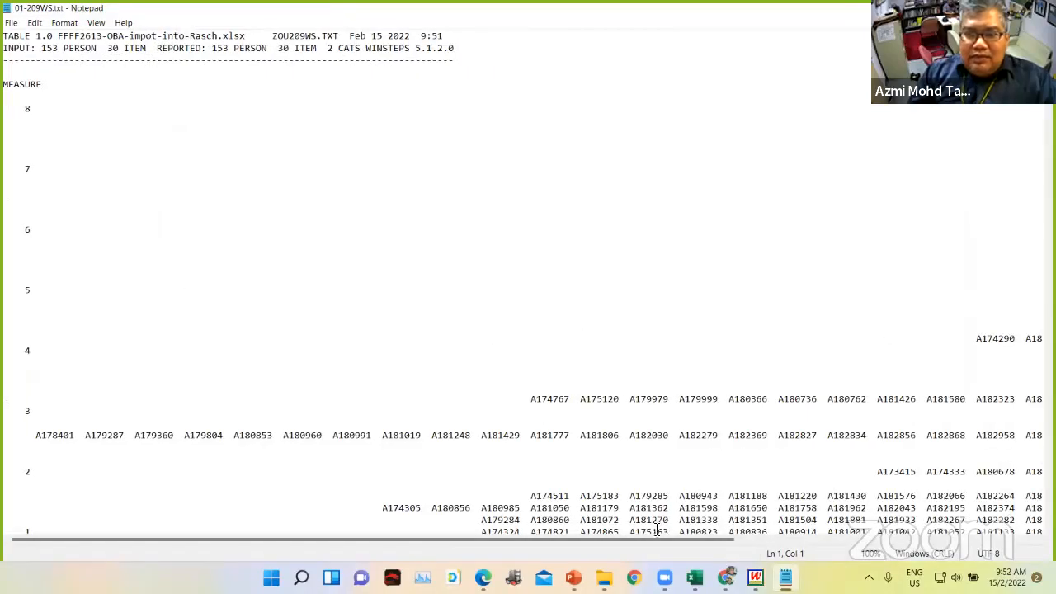
{"action": "left_click_drag", "start_coordinate": [657, 538], "coordinate": [958, 538]}
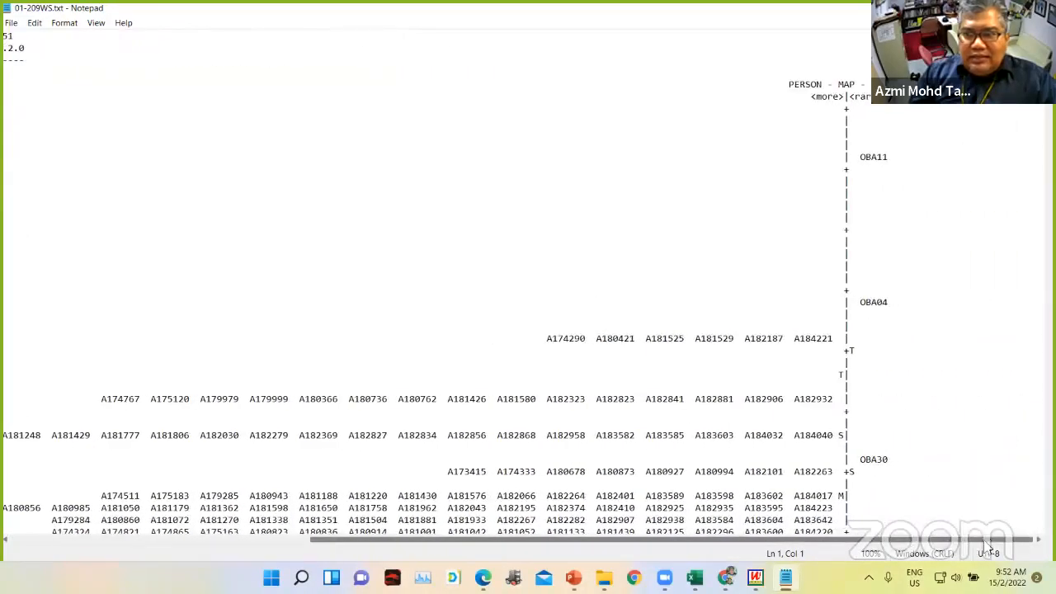
{"action": "scroll", "coordinate": [938, 347], "scroll_direction": "down", "scroll_amount": 3}
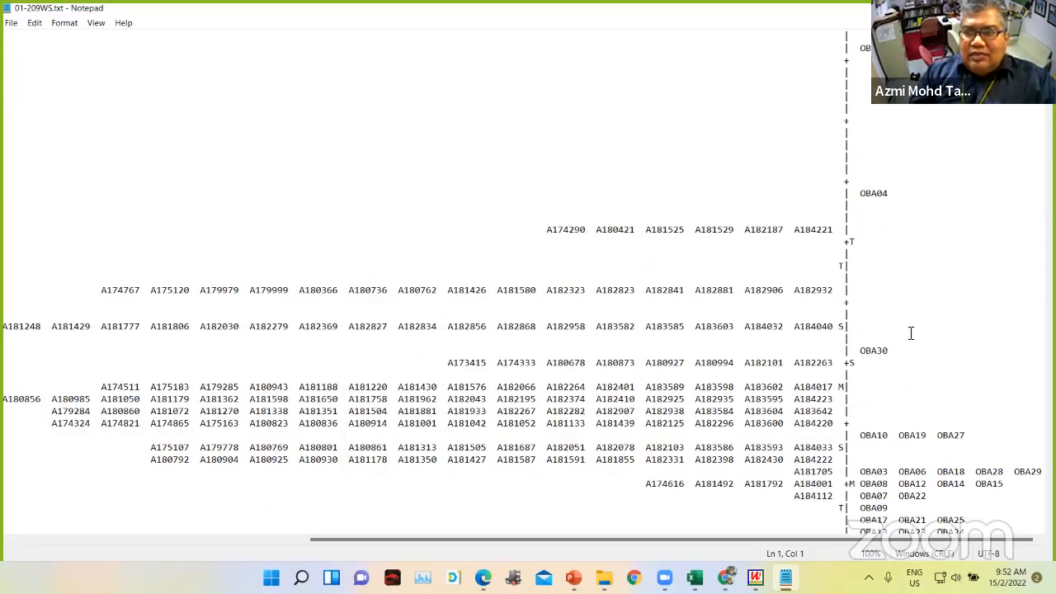
{"action": "scroll", "coordinate": [919, 344], "scroll_direction": "up", "scroll_amount": 1}
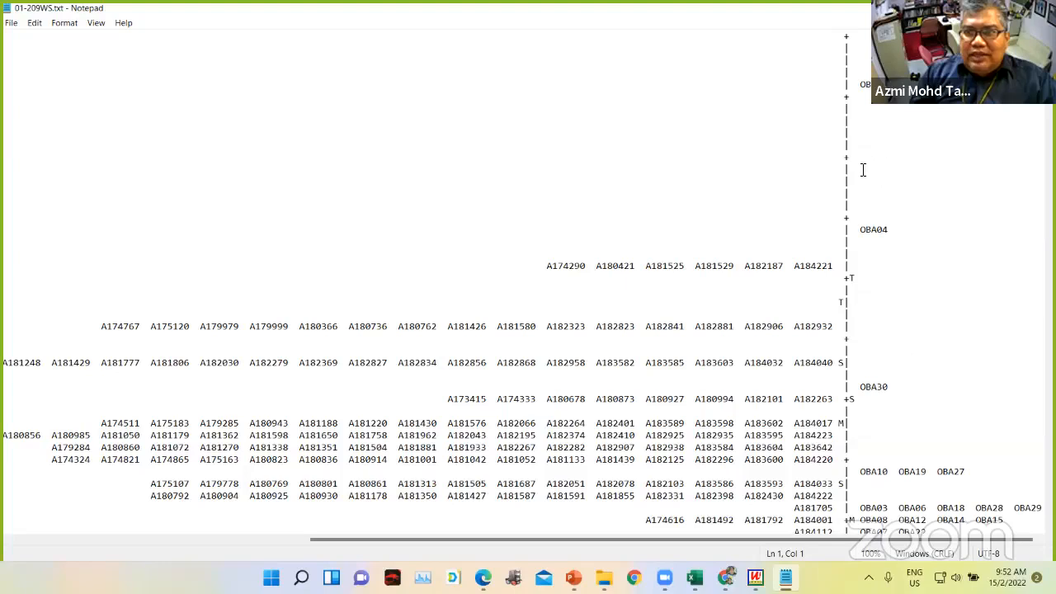
{"action": "scroll", "coordinate": [864, 178], "scroll_direction": "up", "scroll_amount": 1}
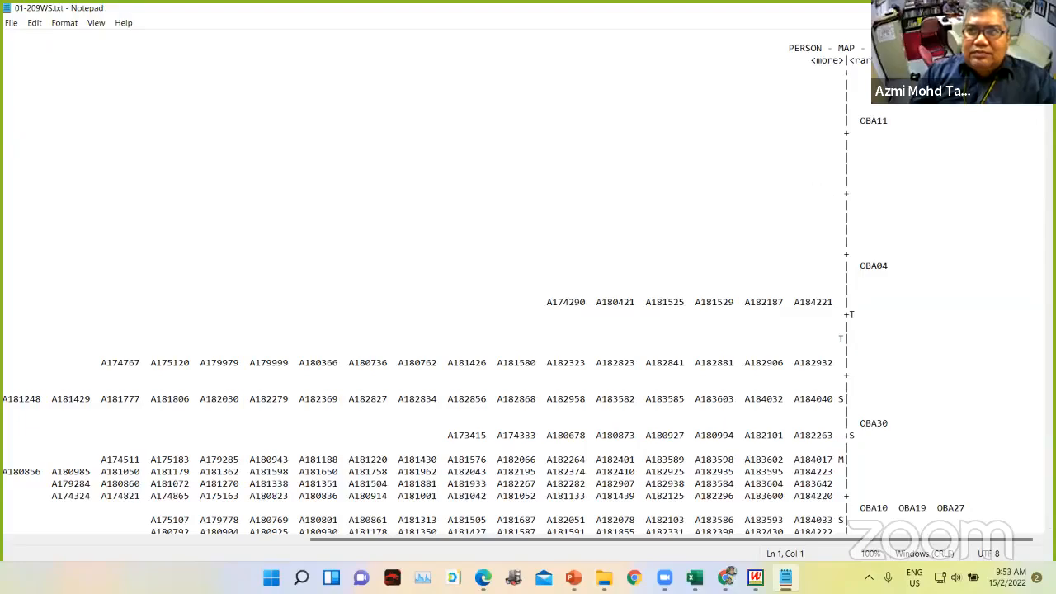
{"action": "left_click", "coordinate": [1040, 8]}
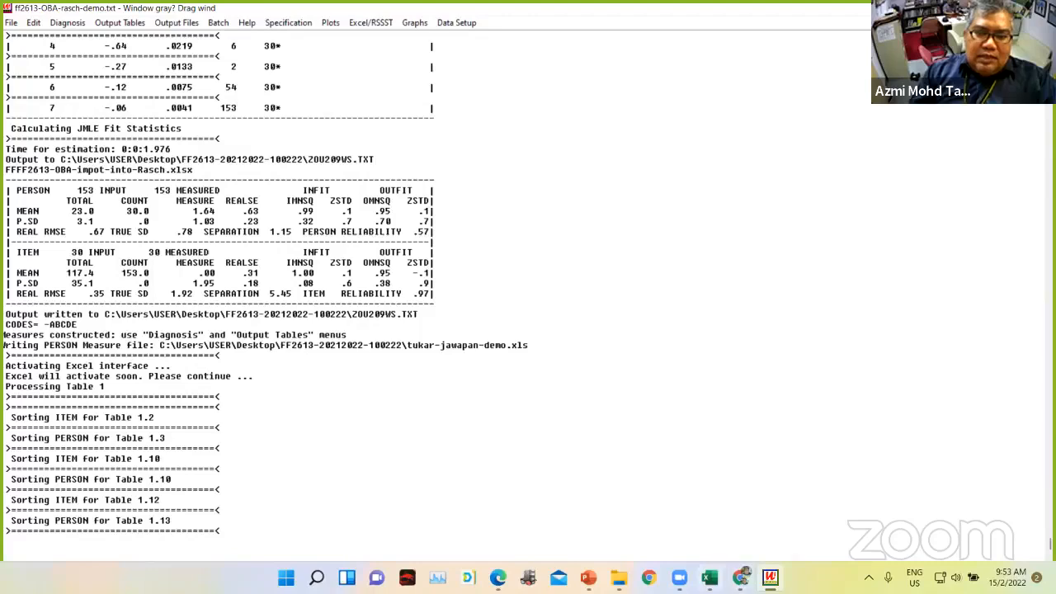
- Switch to Chrome, close the FFFF2613 OBA (R6).xls attachment preview in Gmail, and close the browser window
{"action": "left_click", "coordinate": [709, 576]}
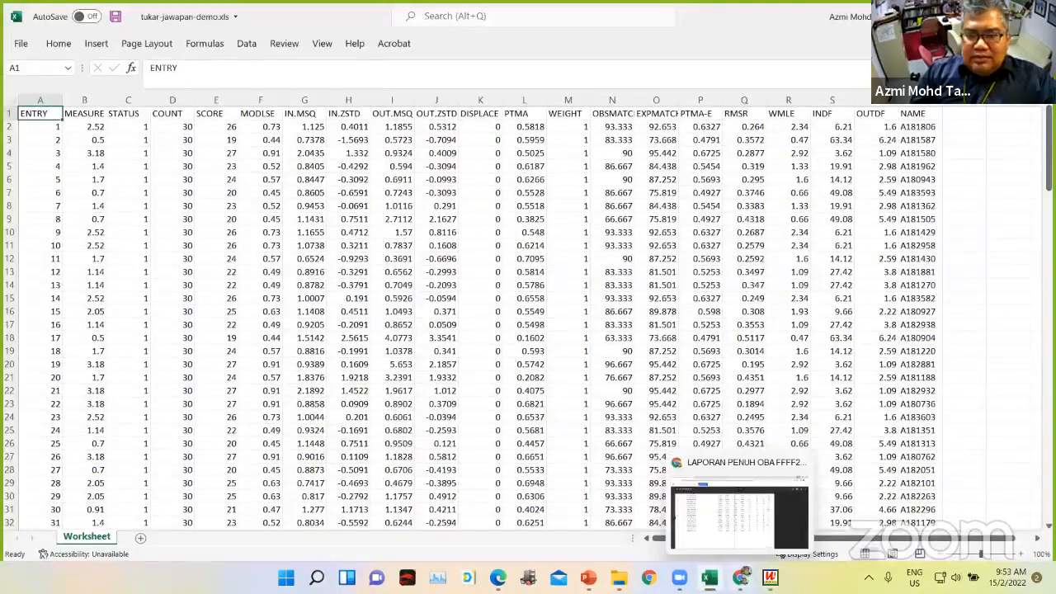
{"action": "left_click", "coordinate": [742, 577]}
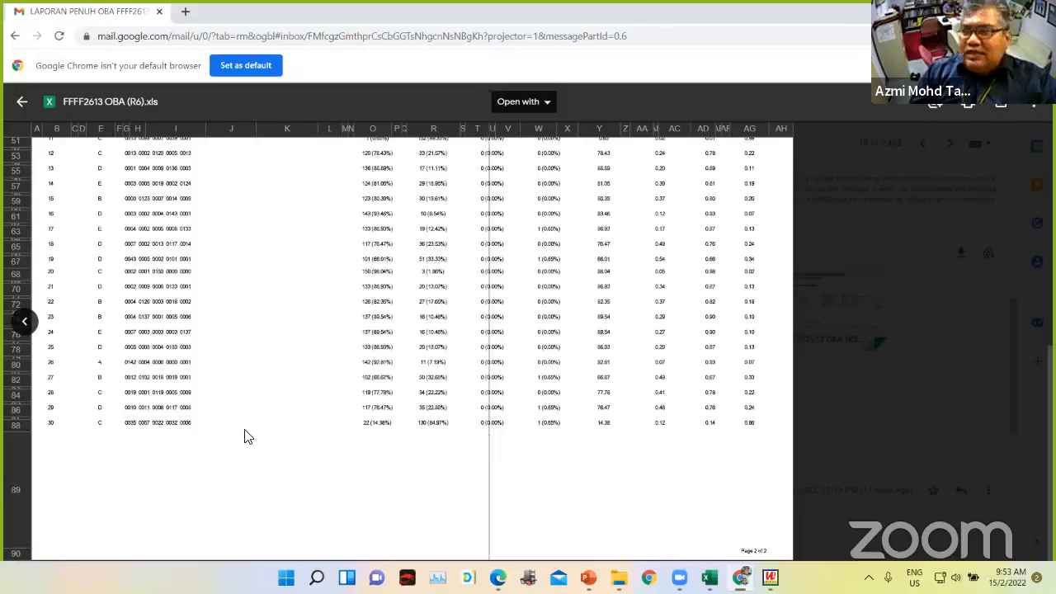
{"action": "left_click", "coordinate": [22, 102]}
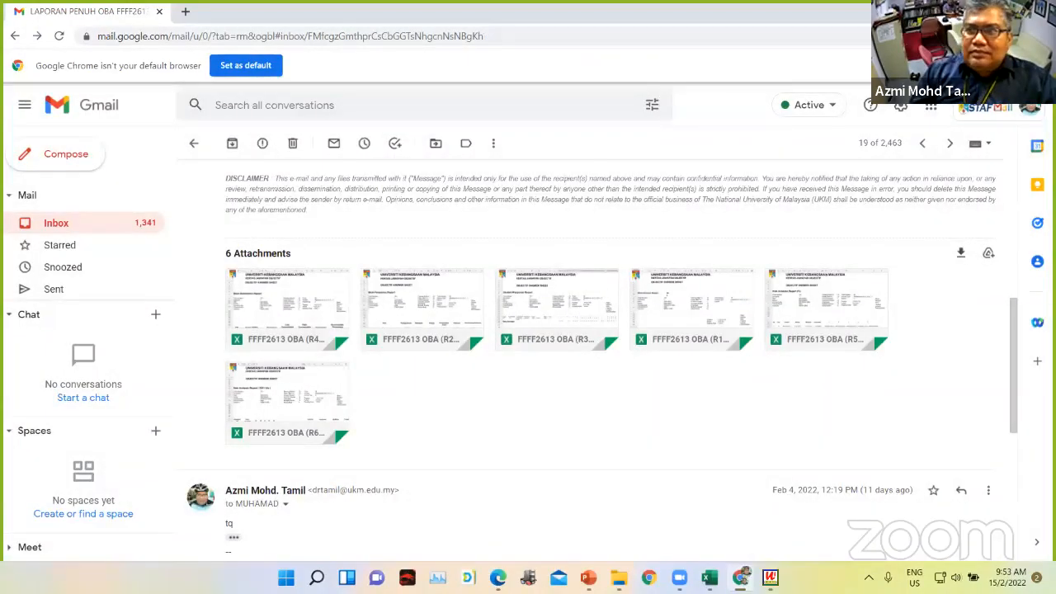
{"action": "left_click", "coordinate": [1038, 65]}
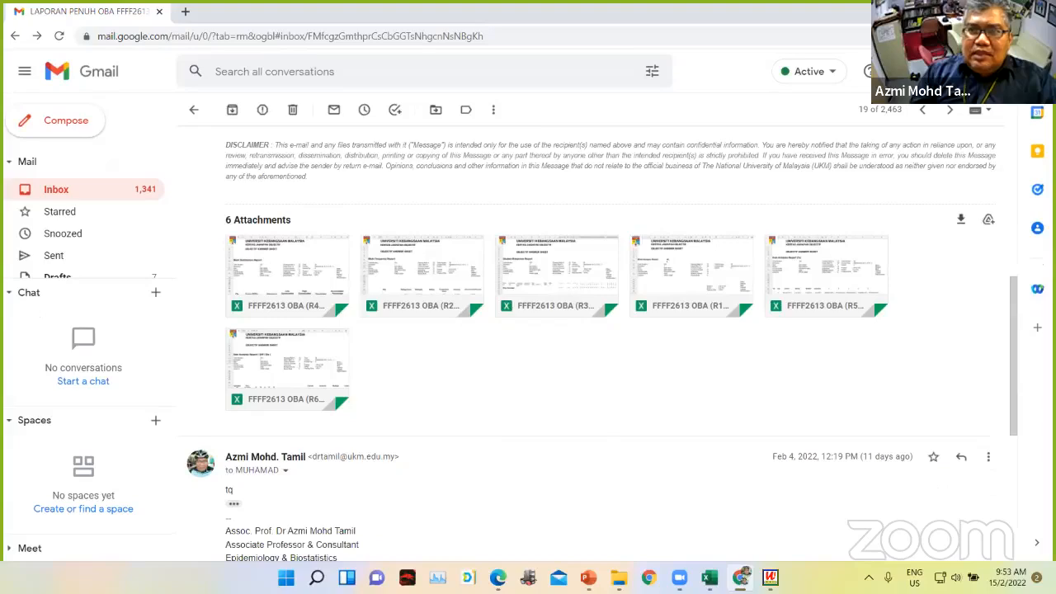
{"action": "left_click", "coordinate": [1039, 12]}
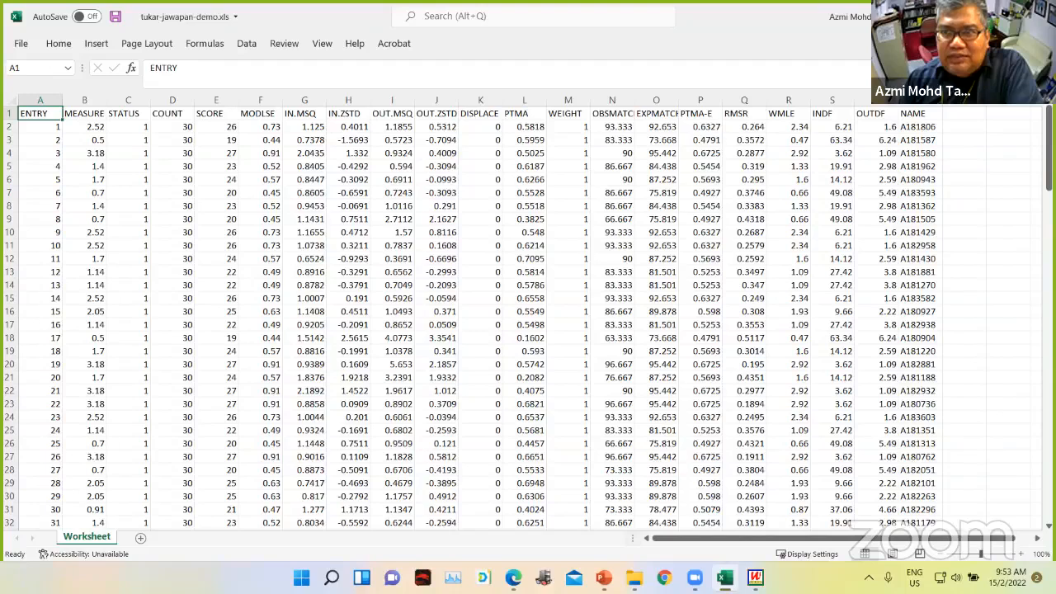
{"action": "key", "text": "alt+F4"}
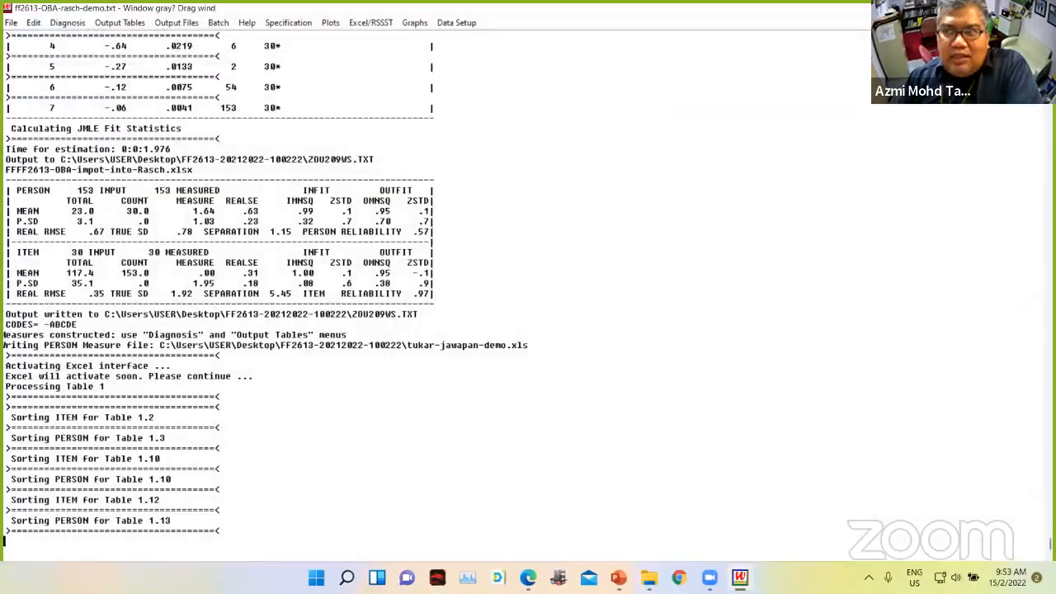
{"action": "left_click", "coordinate": [1037, 9]}
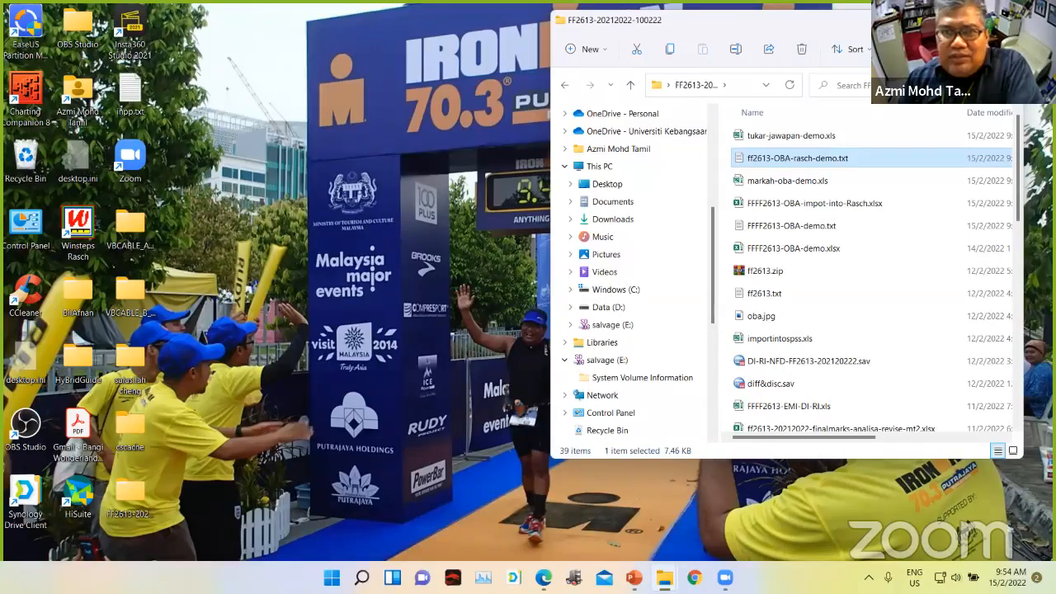
{"action": "left_click", "coordinate": [976, 20]}
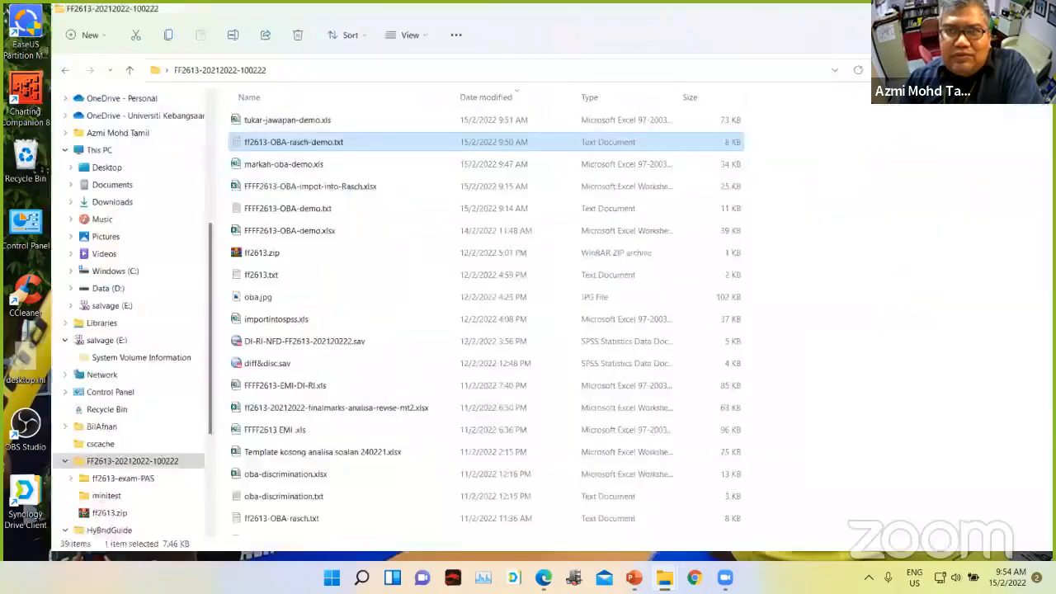